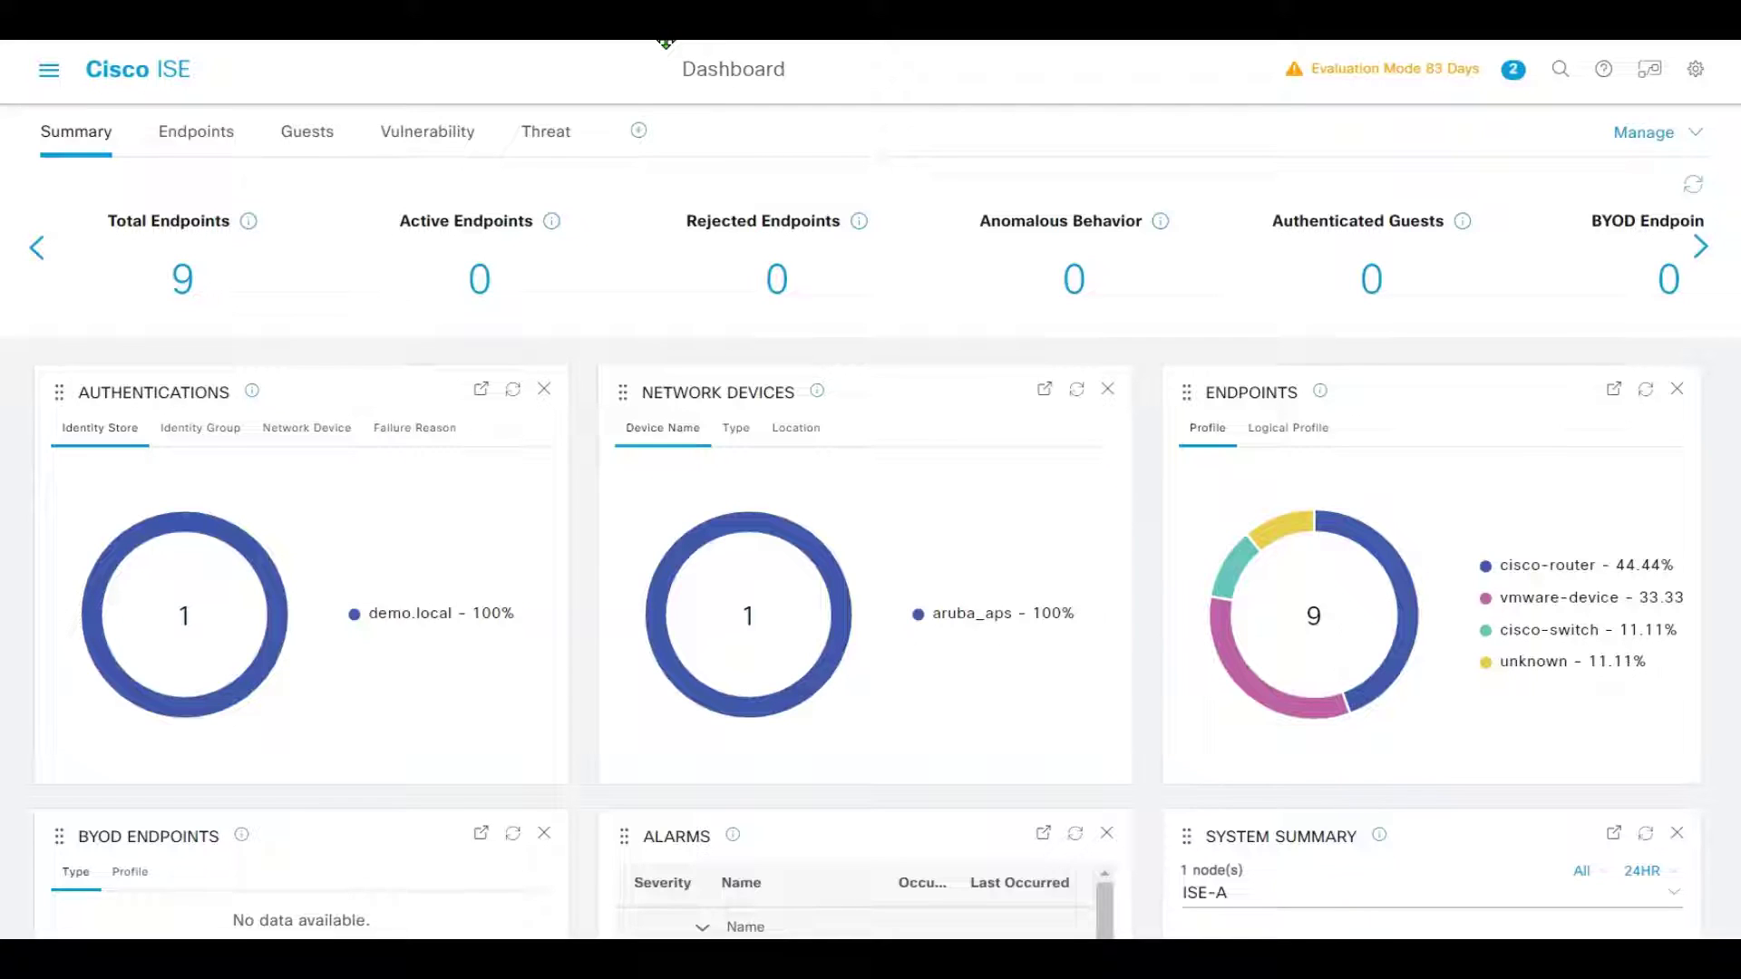
Start adding a new device under Administration > Network Devices.
left_click(48, 72)
left_click(1073, 154)
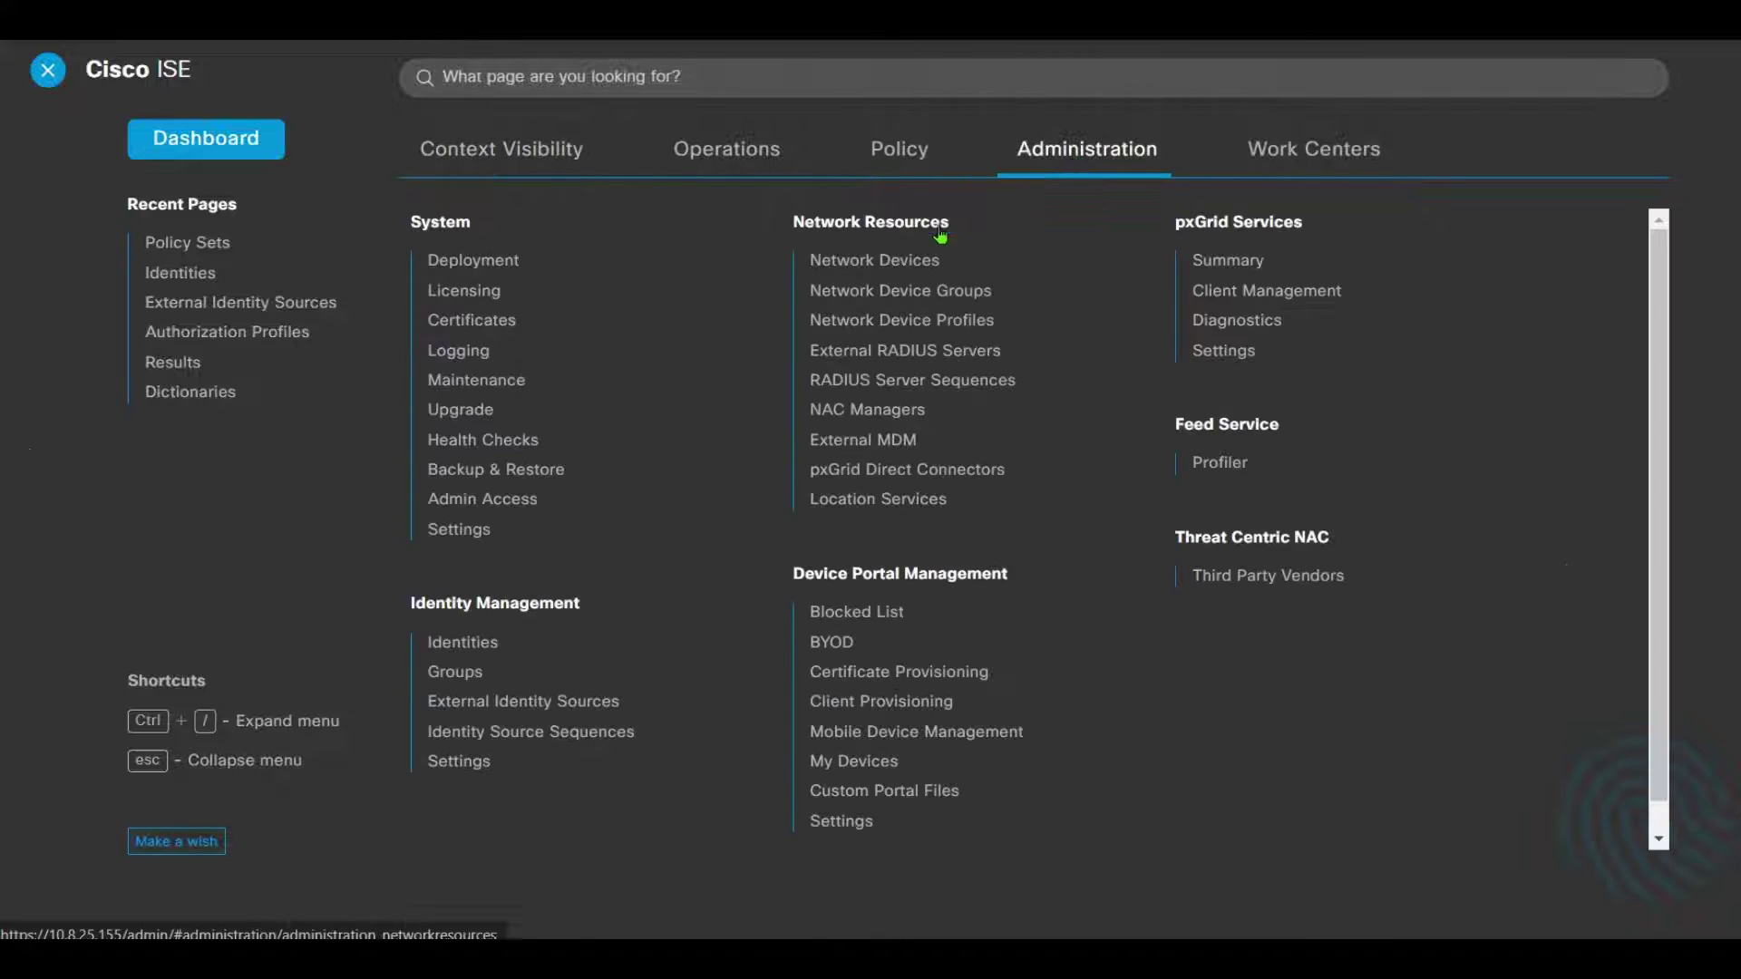
left_click(903, 263)
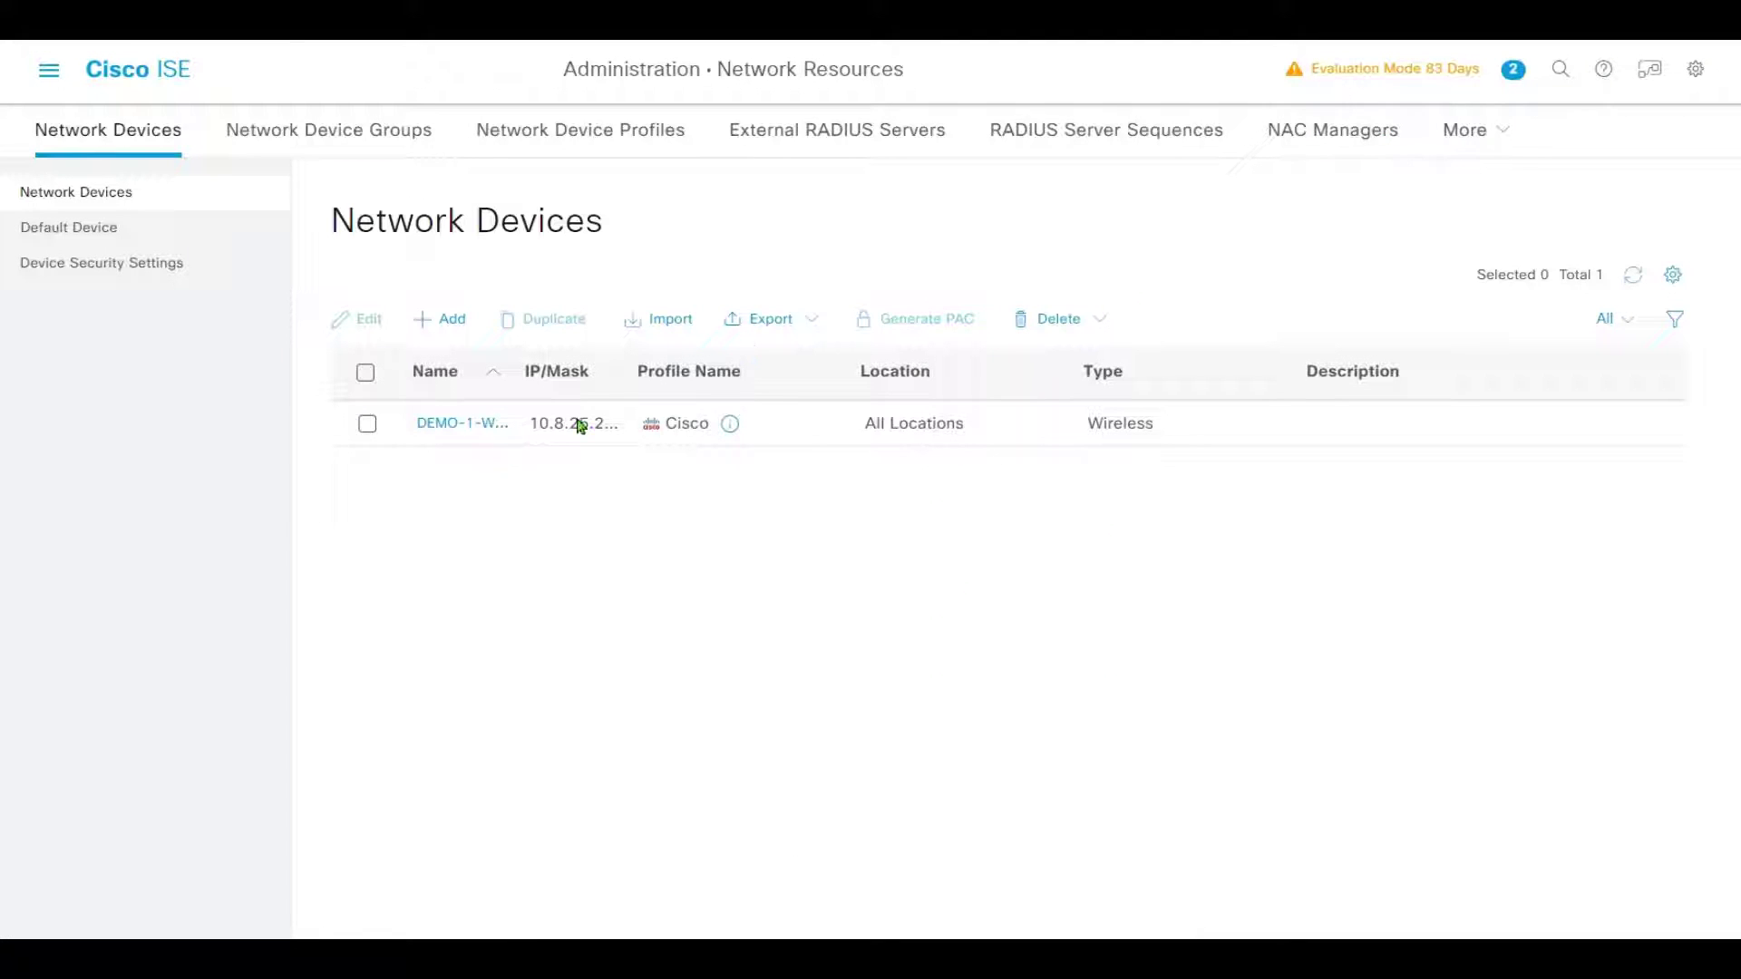
left_click(447, 322)
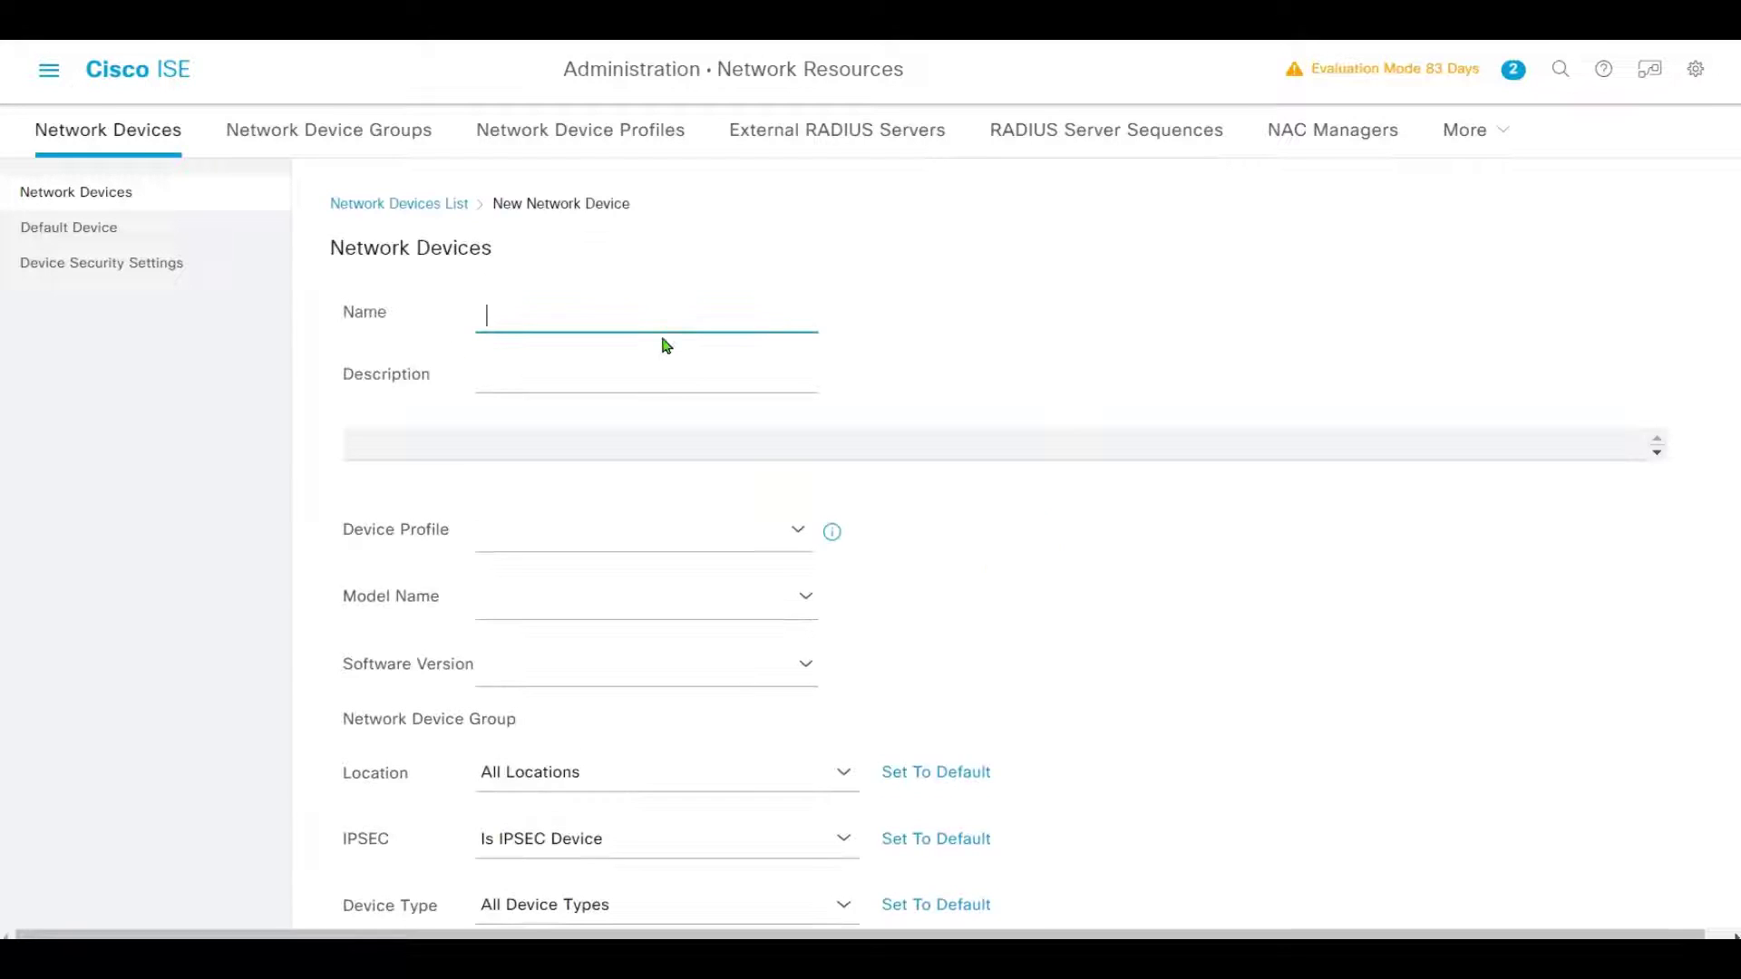
Enter name Aruba_APs, IP 172.77.77.0/24 and the ArubaWireless device profile.
type("Aruba_APs")
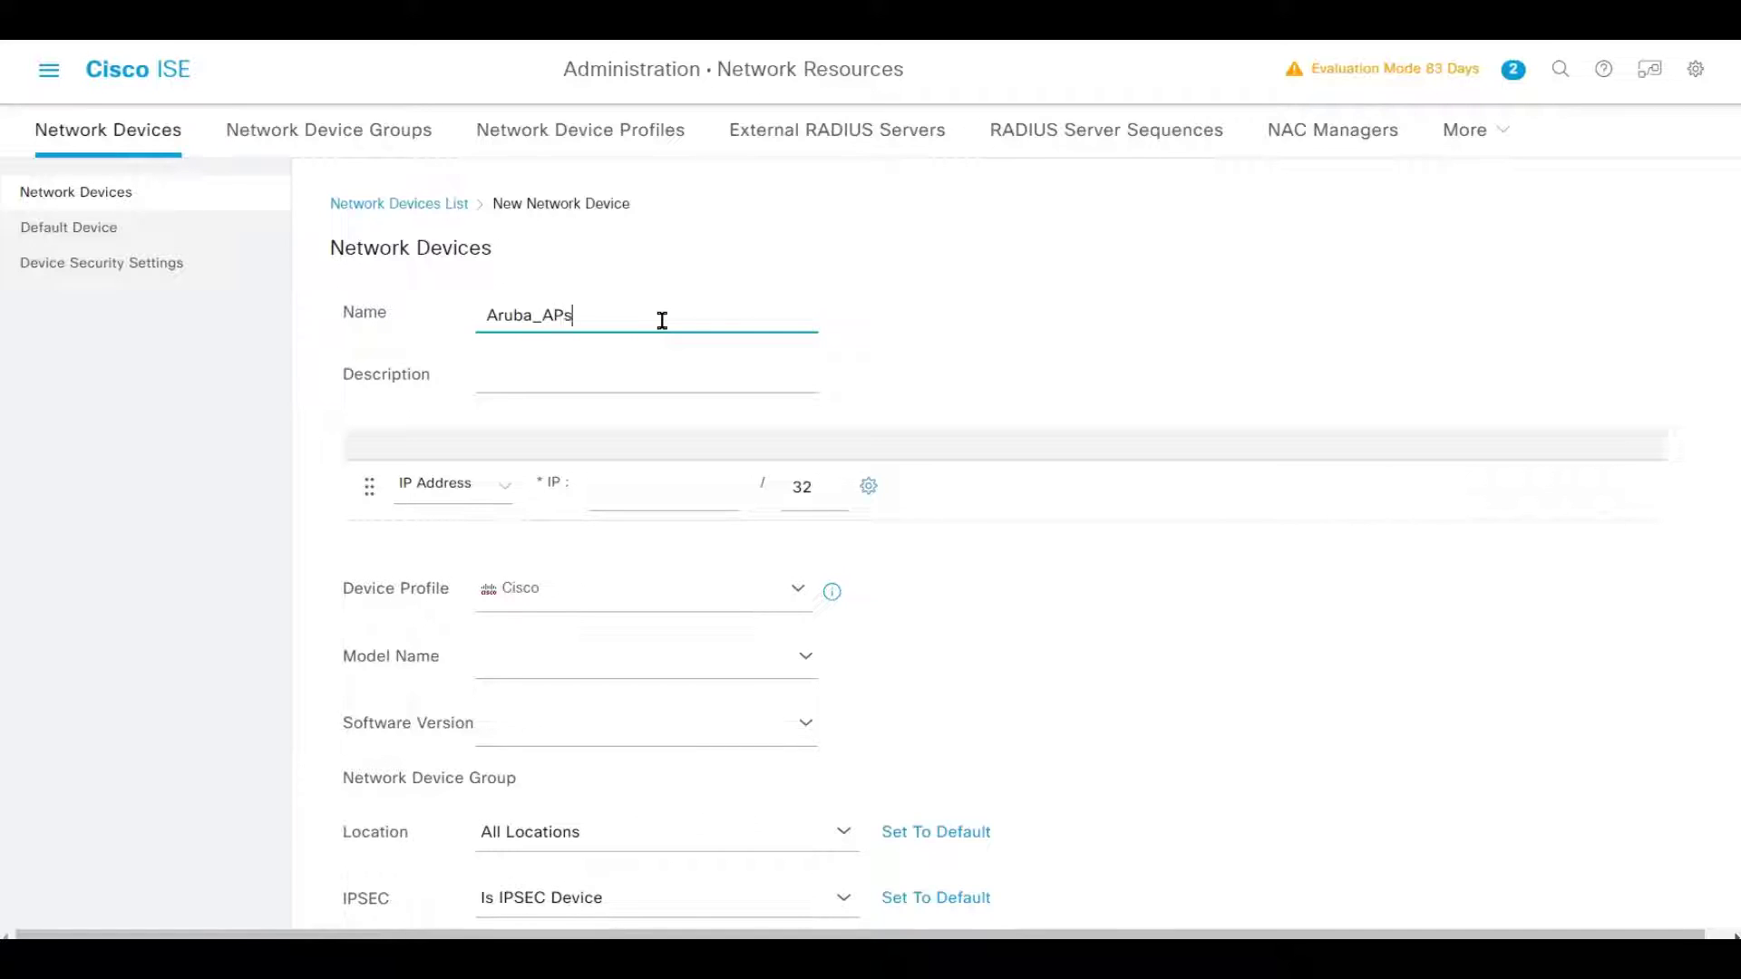
key("Tab")
left_click(672, 486)
type("172")
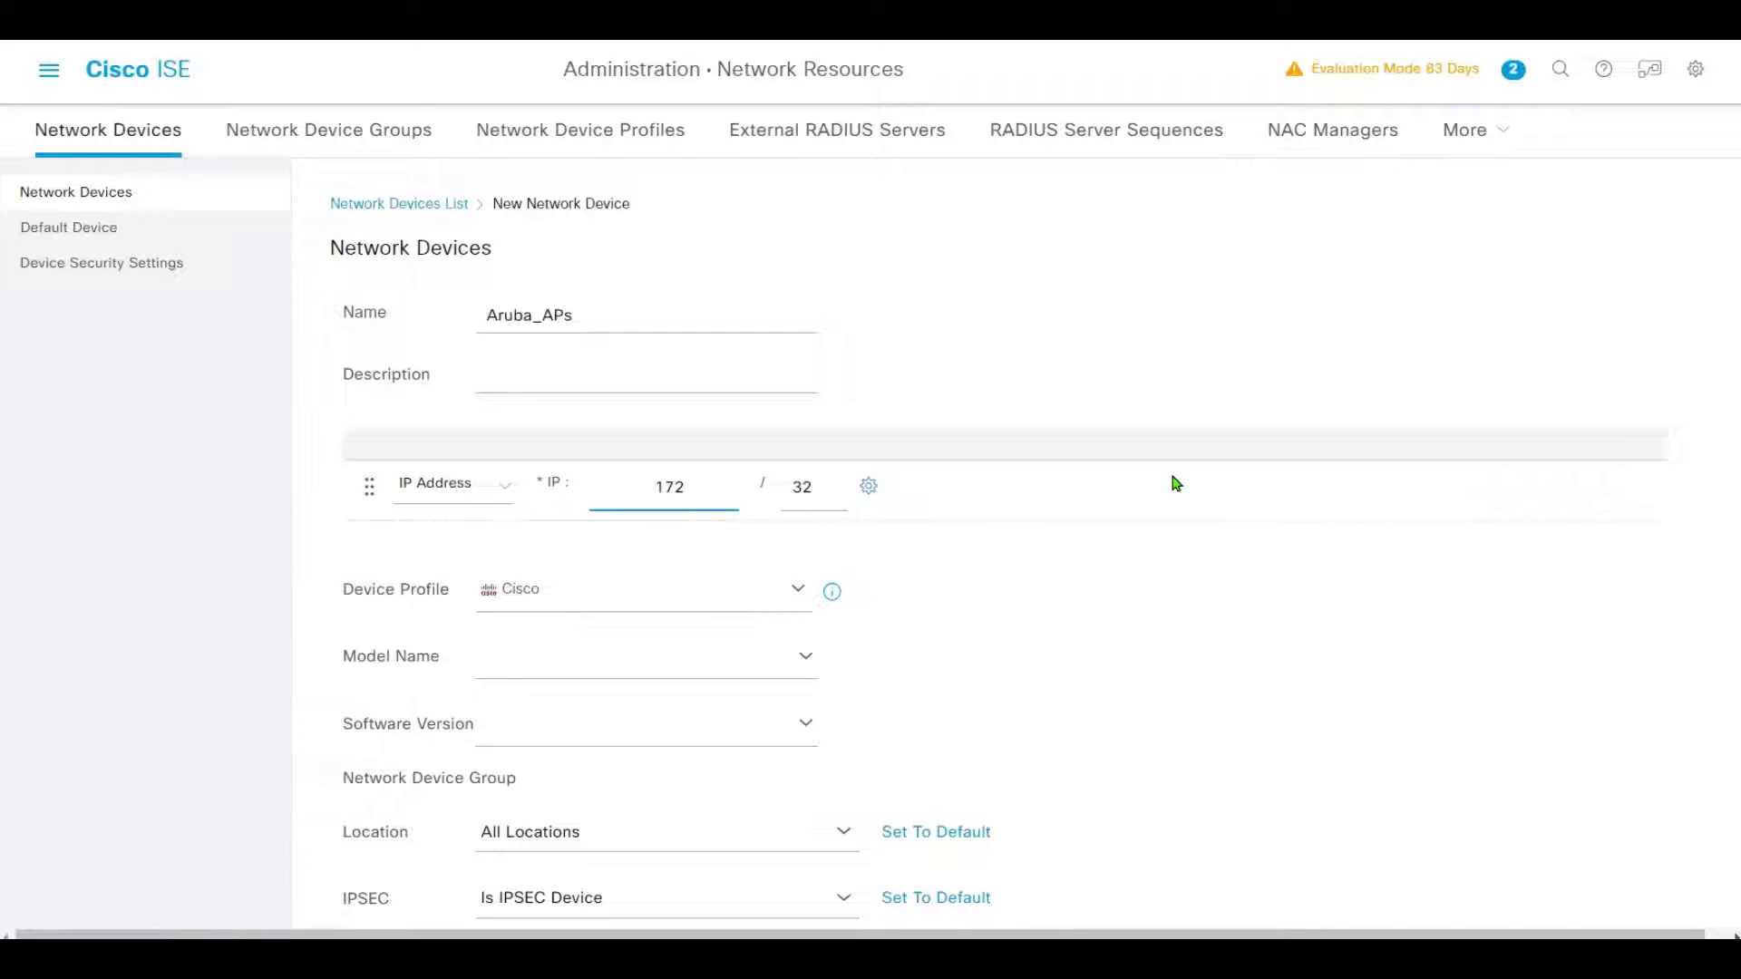
type(".77.77.0")
double_click(810, 487)
type("24")
left_click(800, 591)
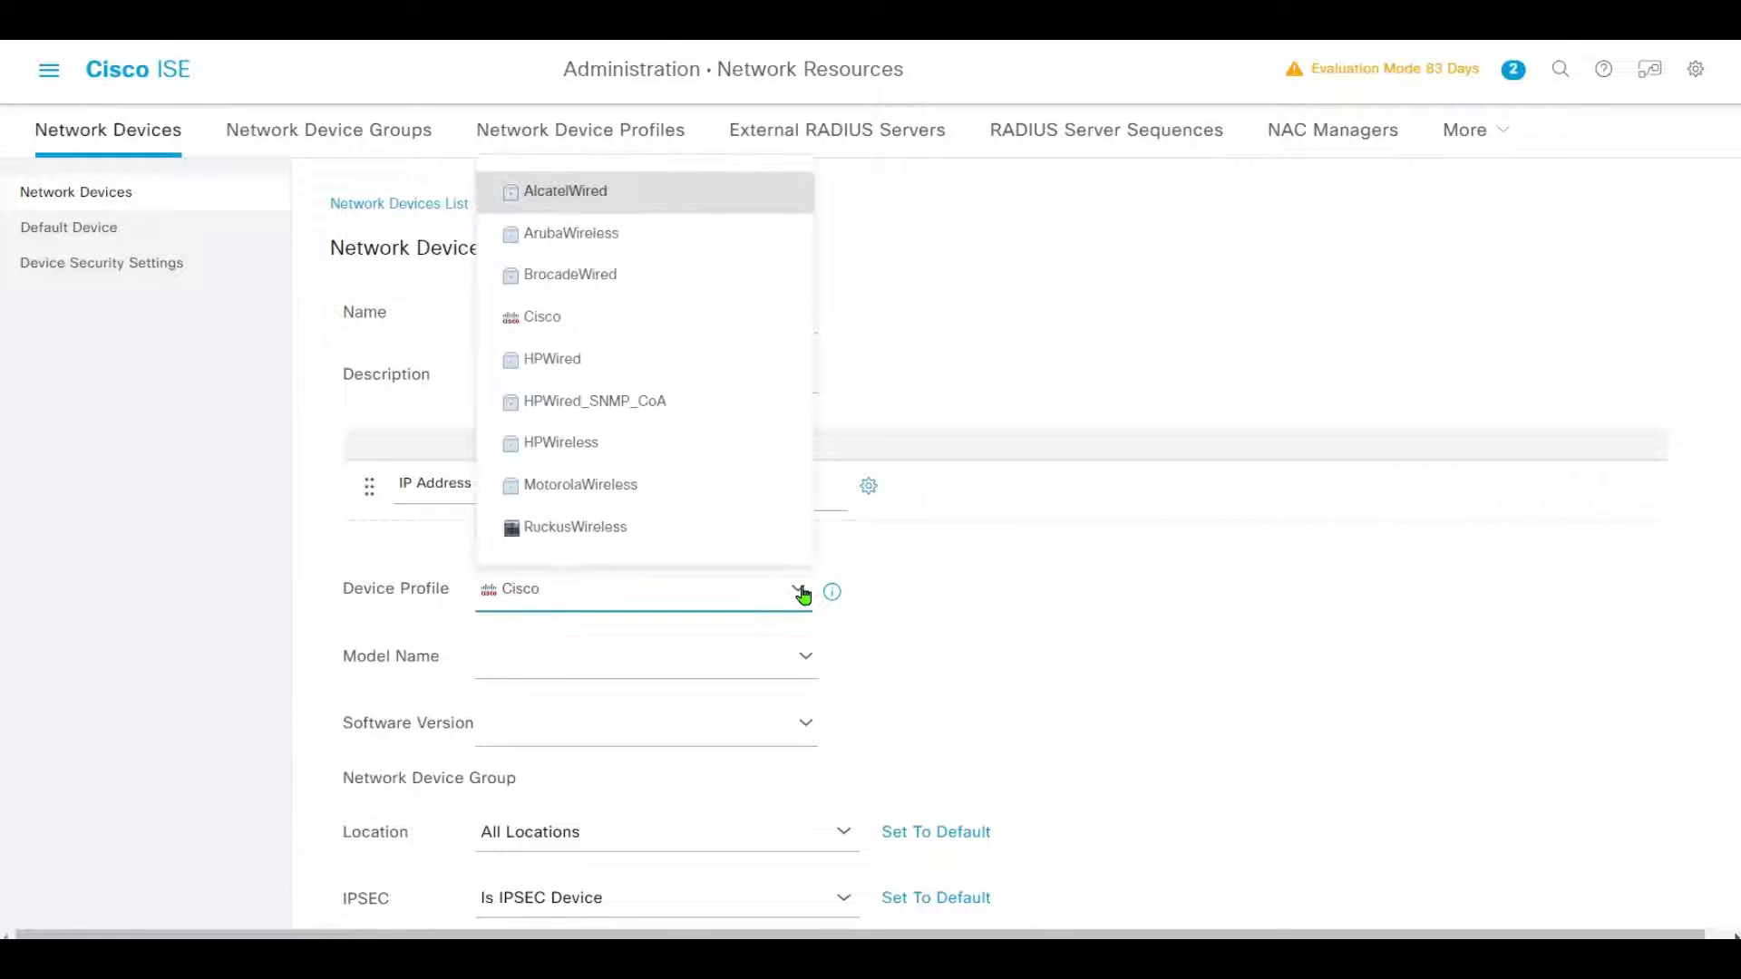
left_click(679, 246)
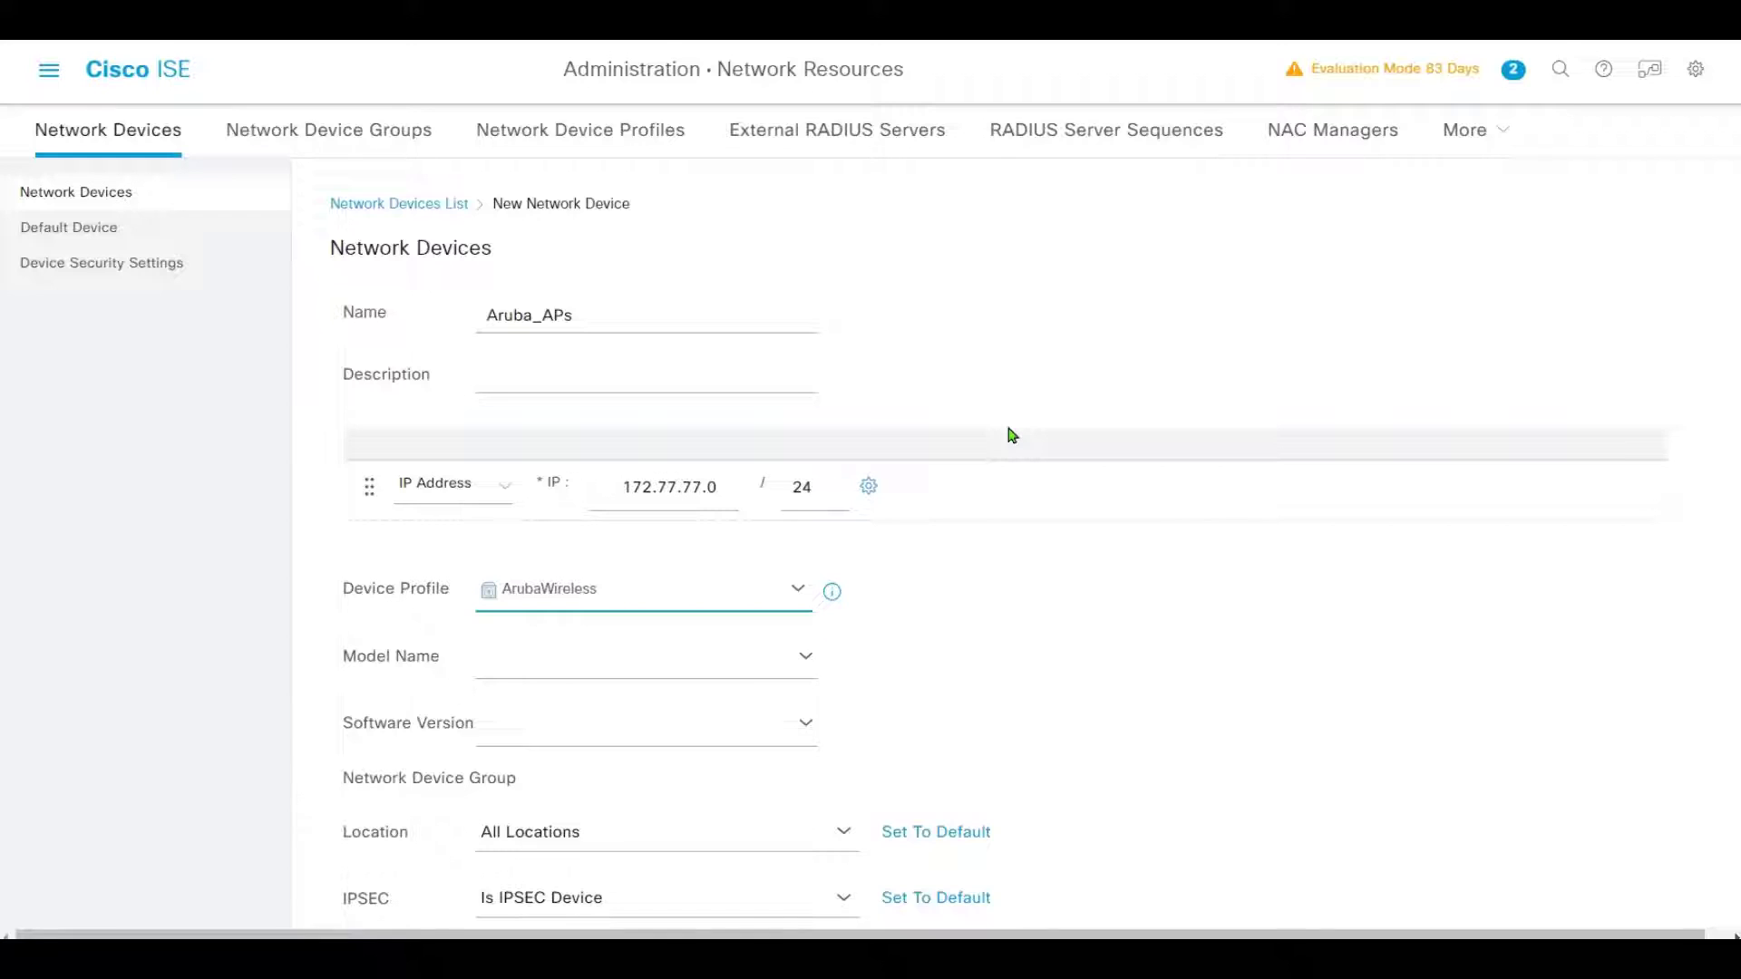
Set IPSEC to No and the device type to Wireless.
scroll(1082, 549, "down", 3)
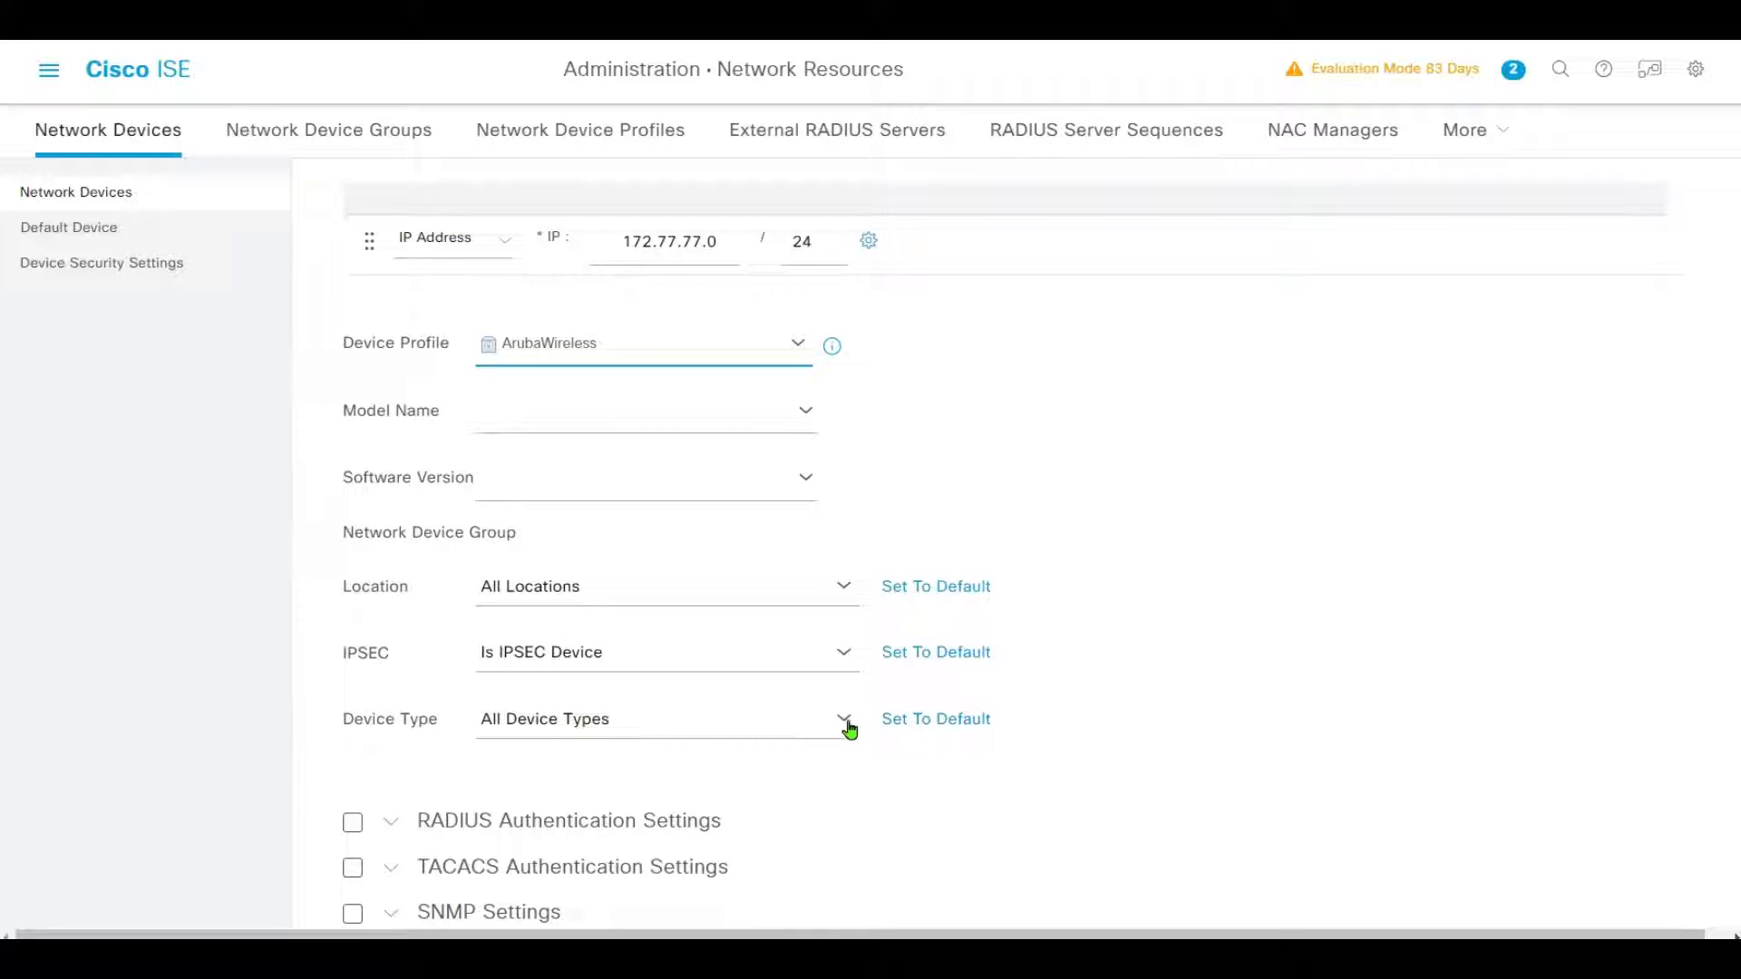
left_click(836, 653)
left_click(910, 394)
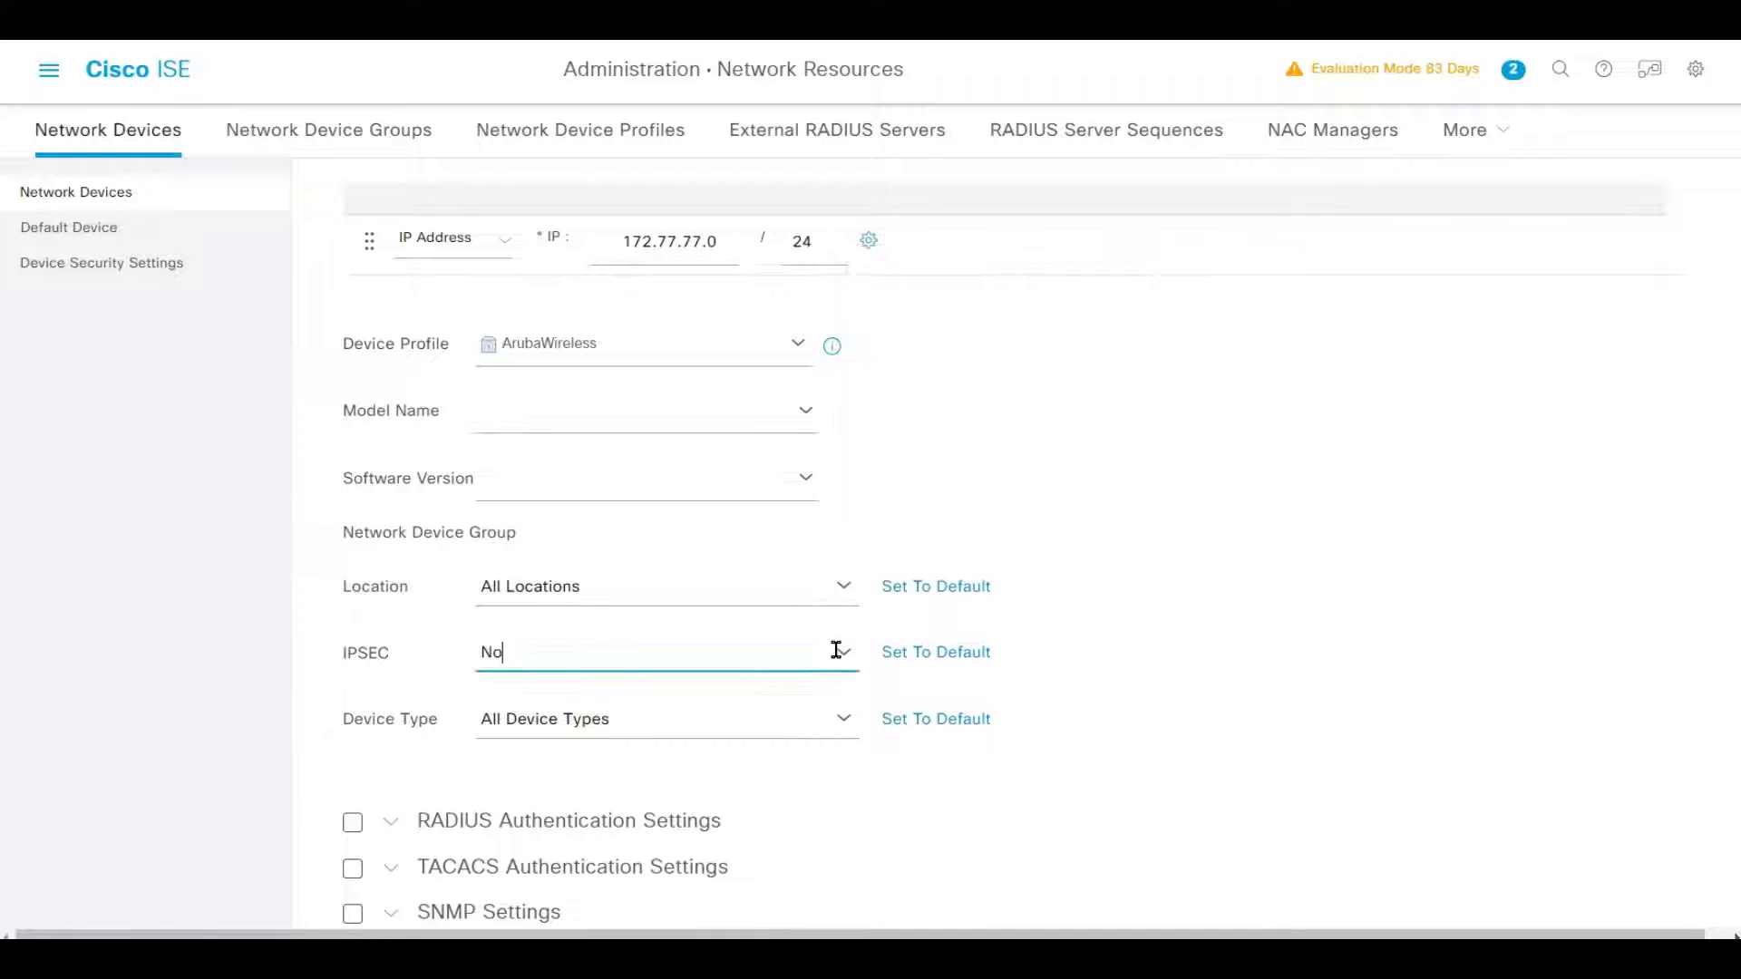
left_click(843, 720)
left_click(940, 466)
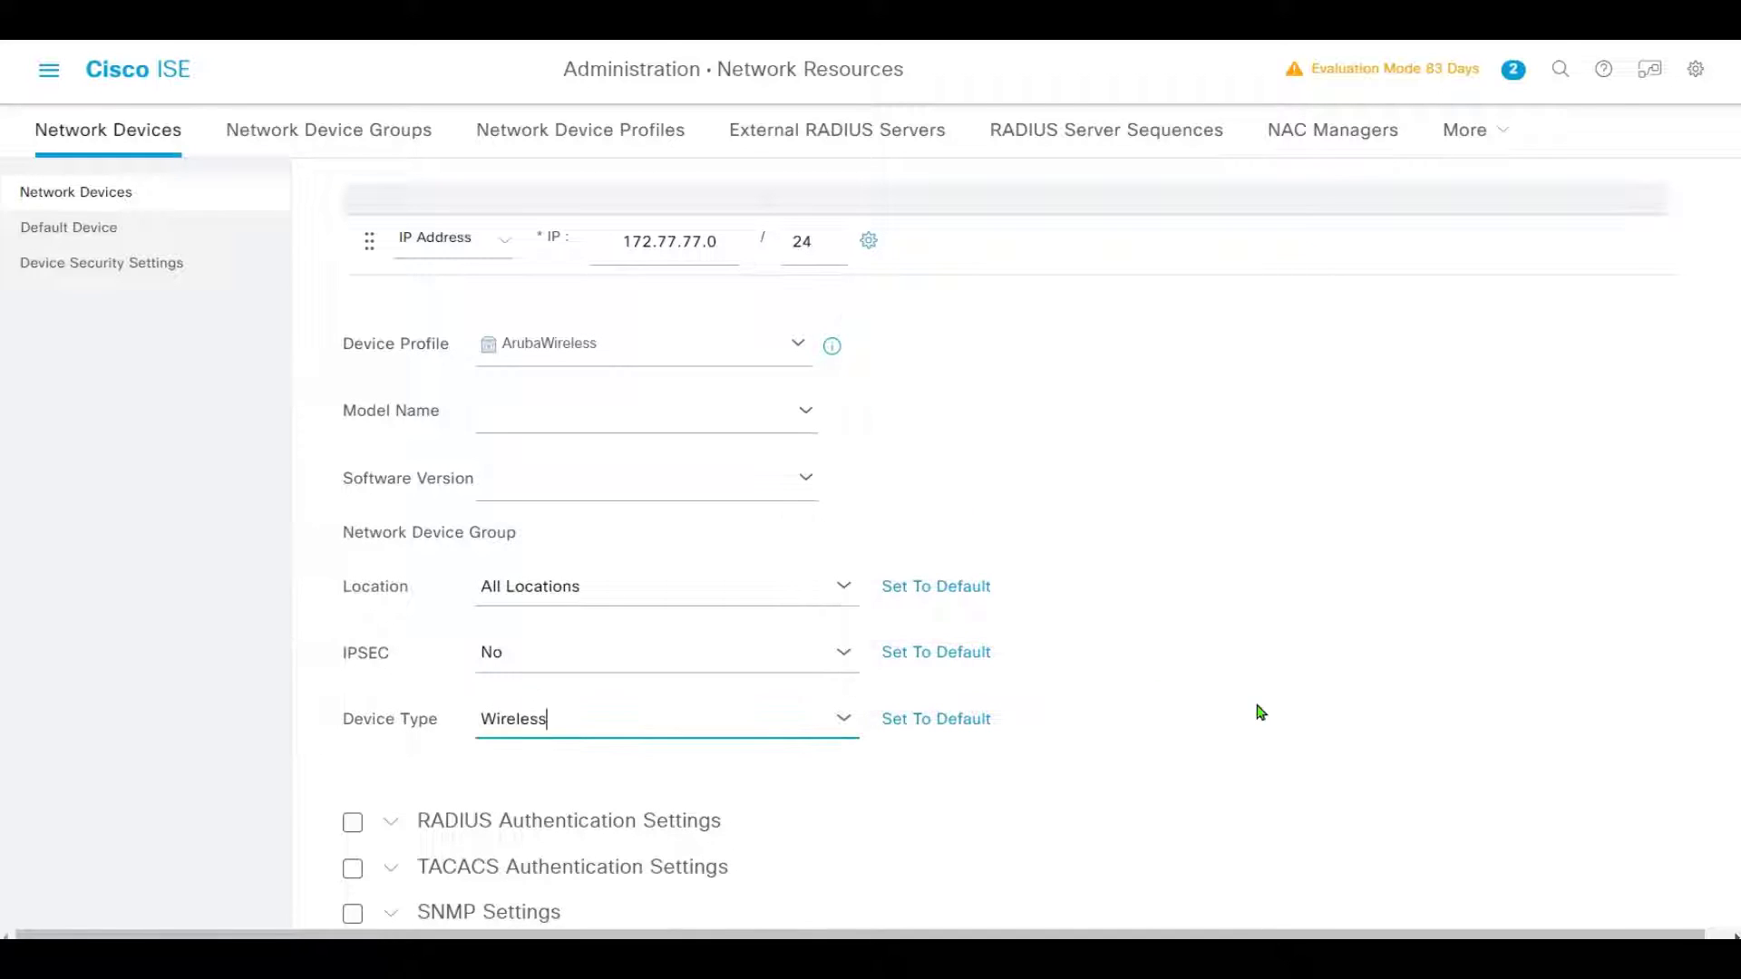
Enable RADIUS authentication with the shared secret and submit the Aruba_APs device.
left_click(353, 823)
scroll(874, 746, "down", 4)
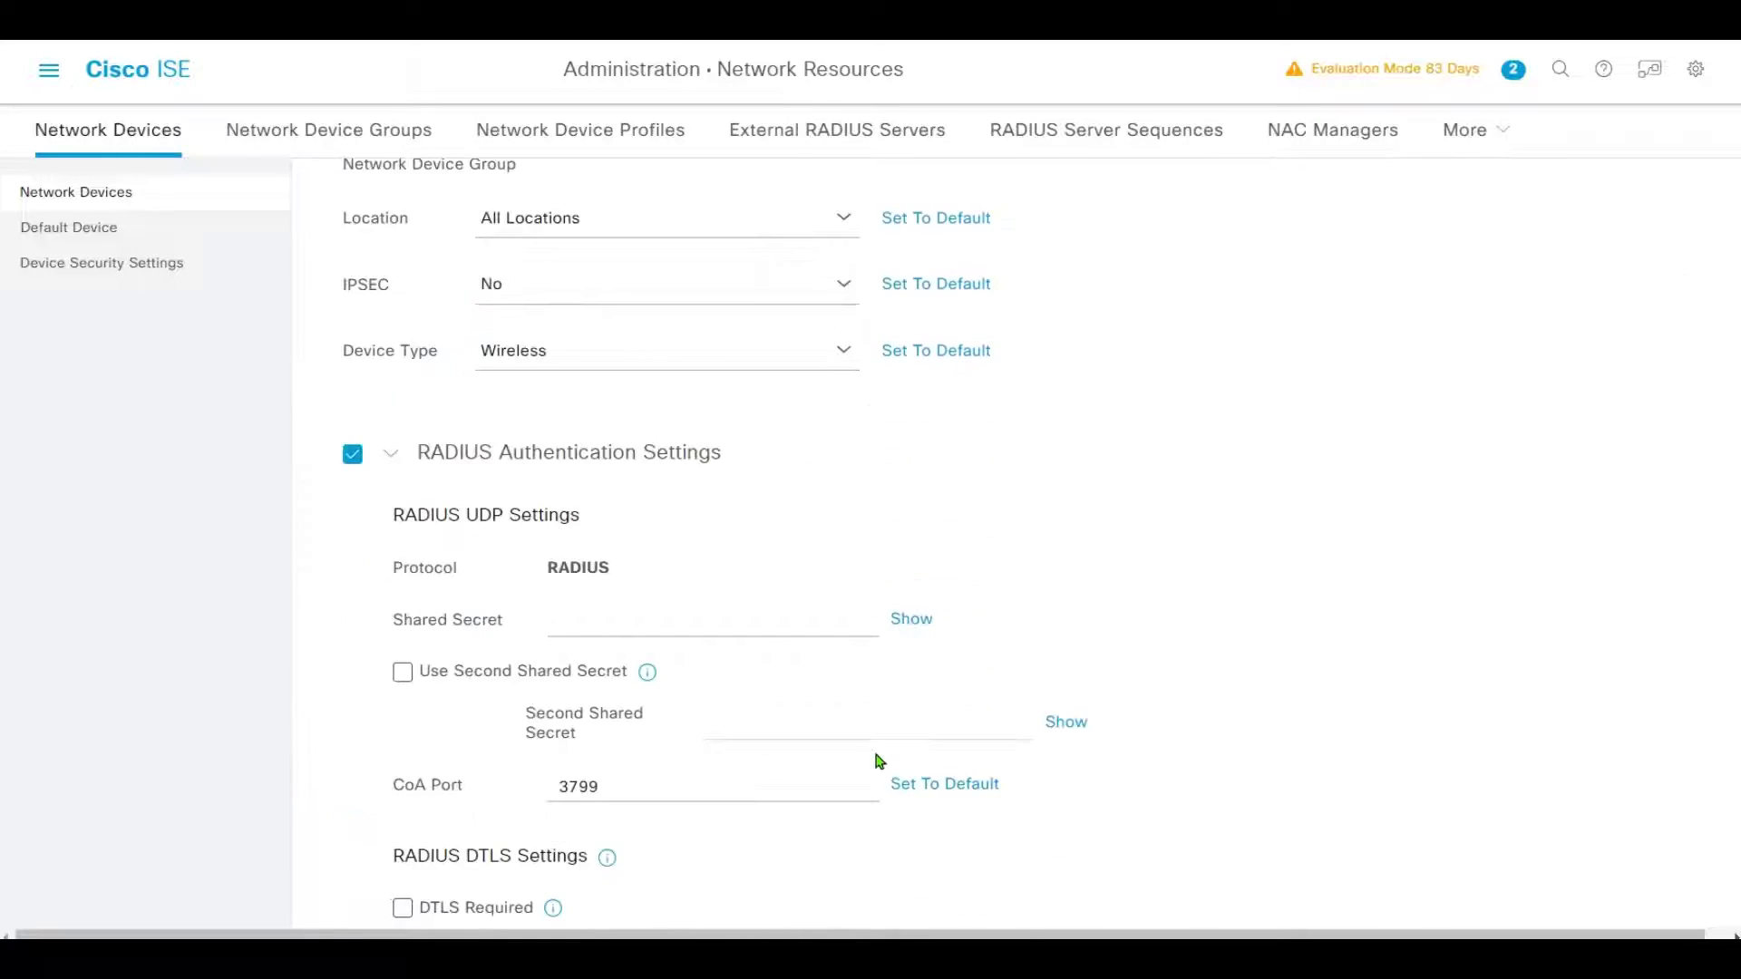
left_click(693, 632)
scroll(1227, 590, "down", 9)
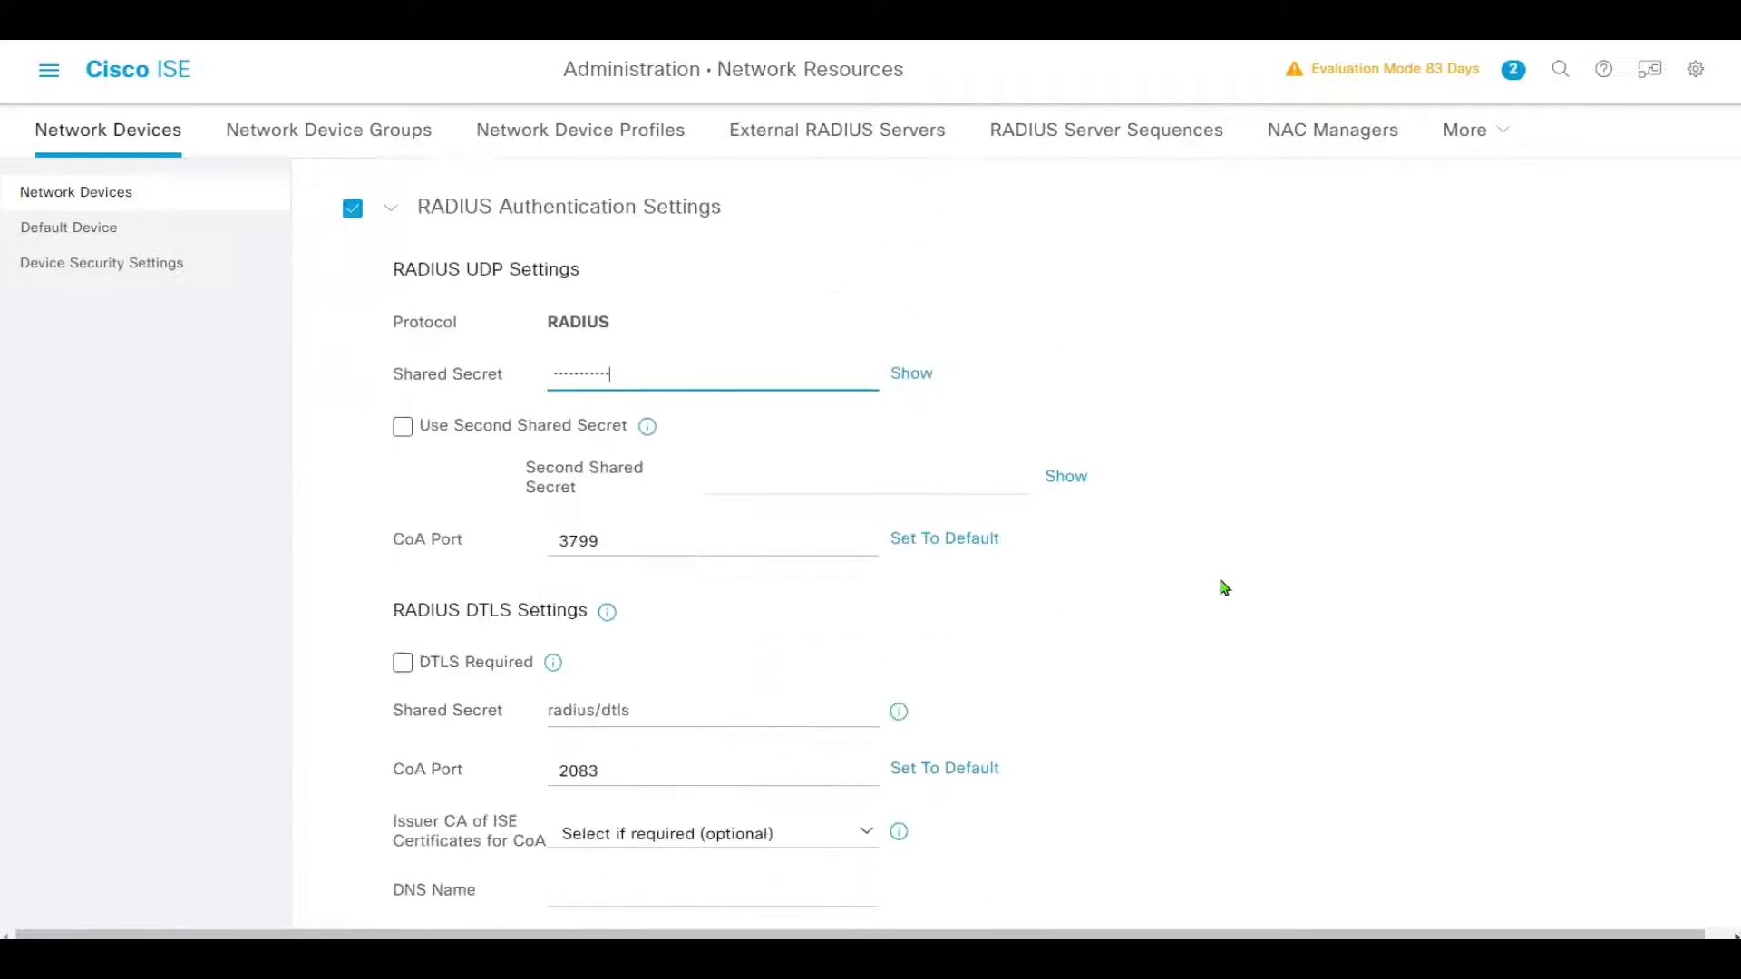
left_click(1494, 905)
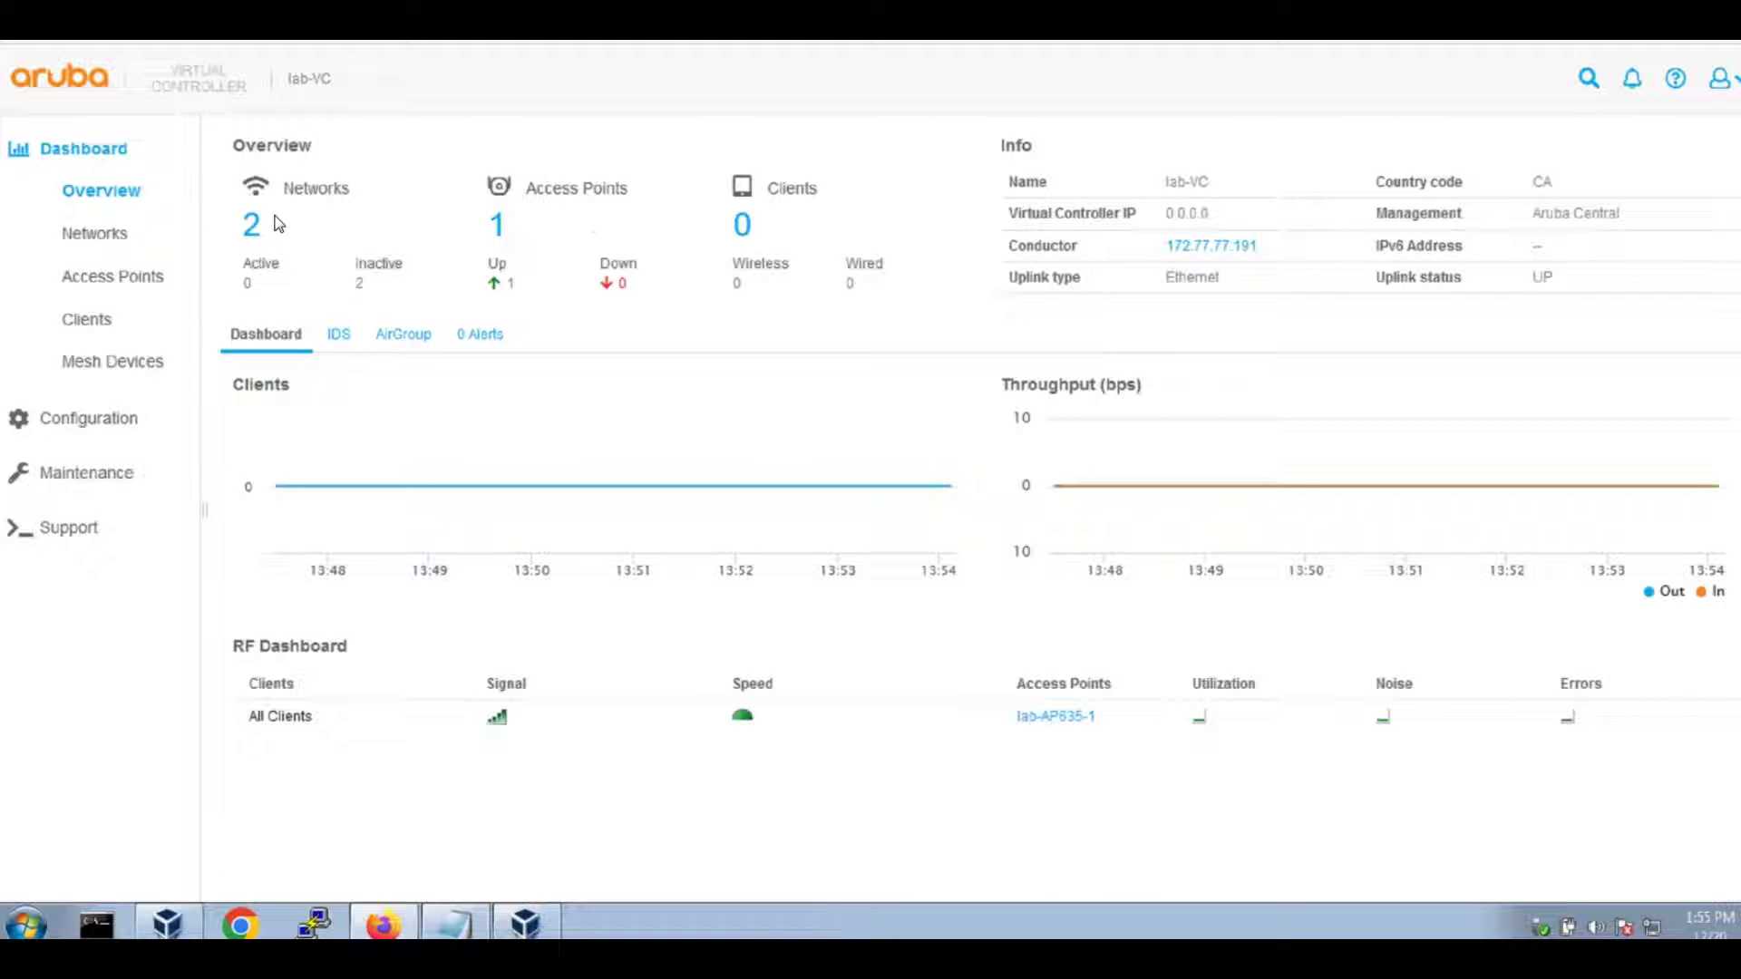
Show the Configuration > Networks list in the Aruba virtual controller.
left_click(107, 421)
left_click(105, 467)
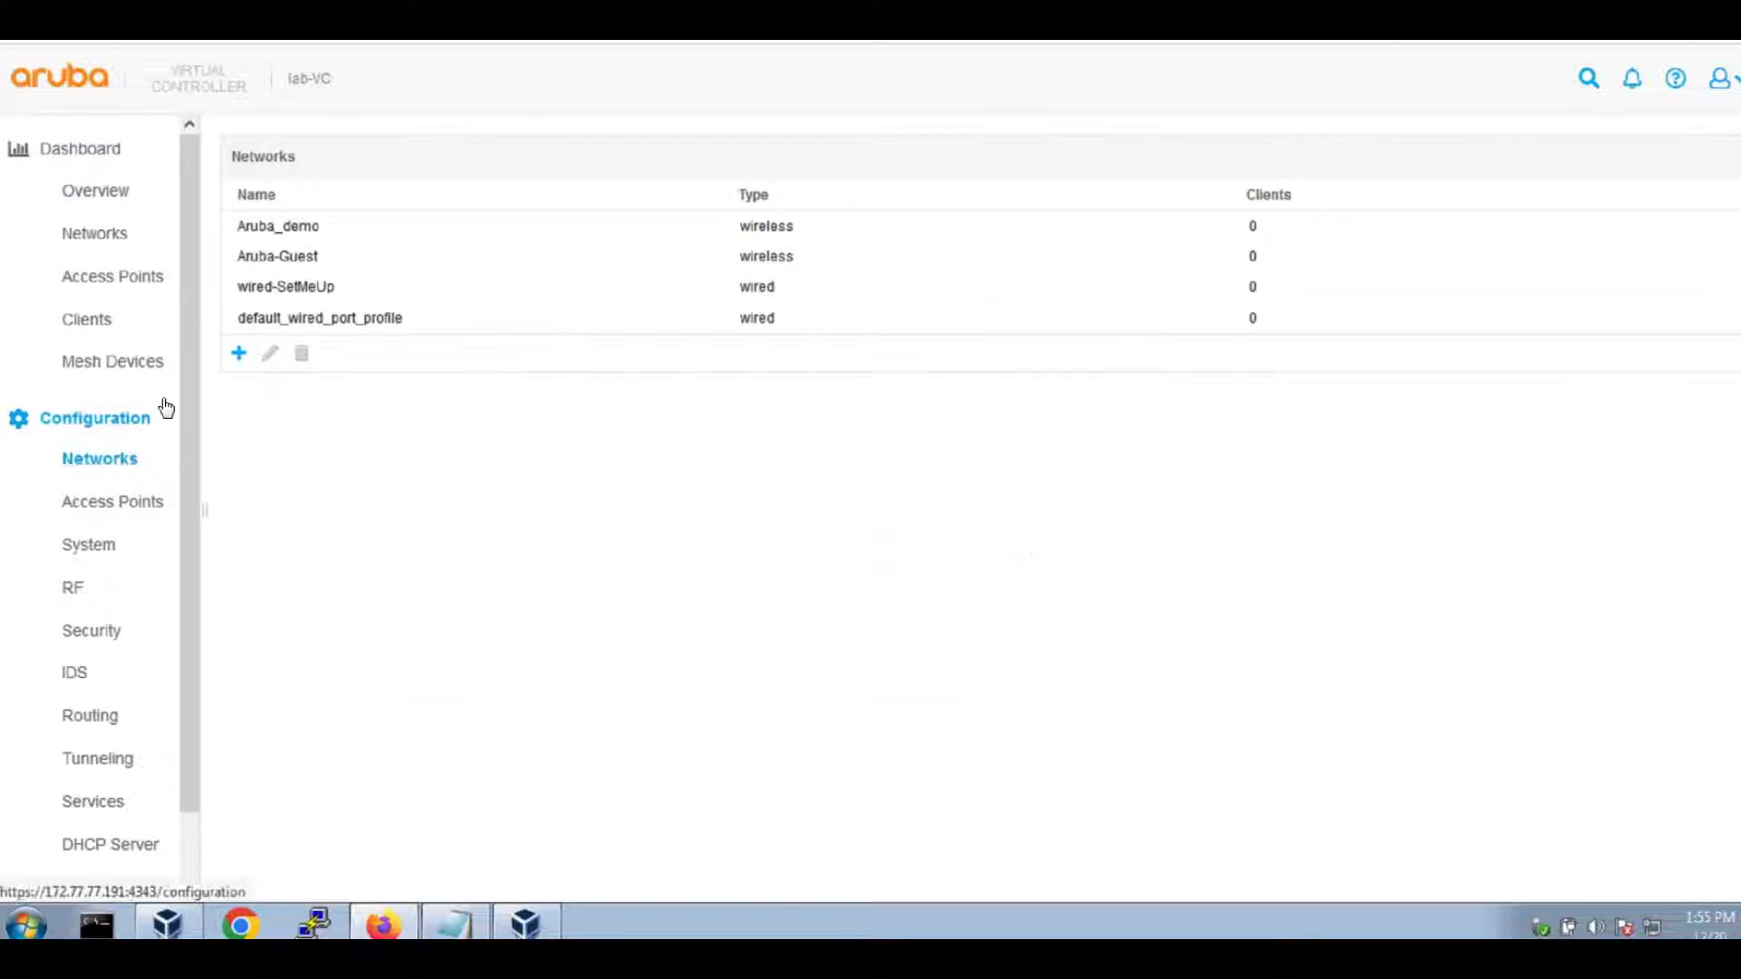
Create network DEMO_WIFI with static VLANs 1,88,99 and advance to the Security step.
left_click(240, 351)
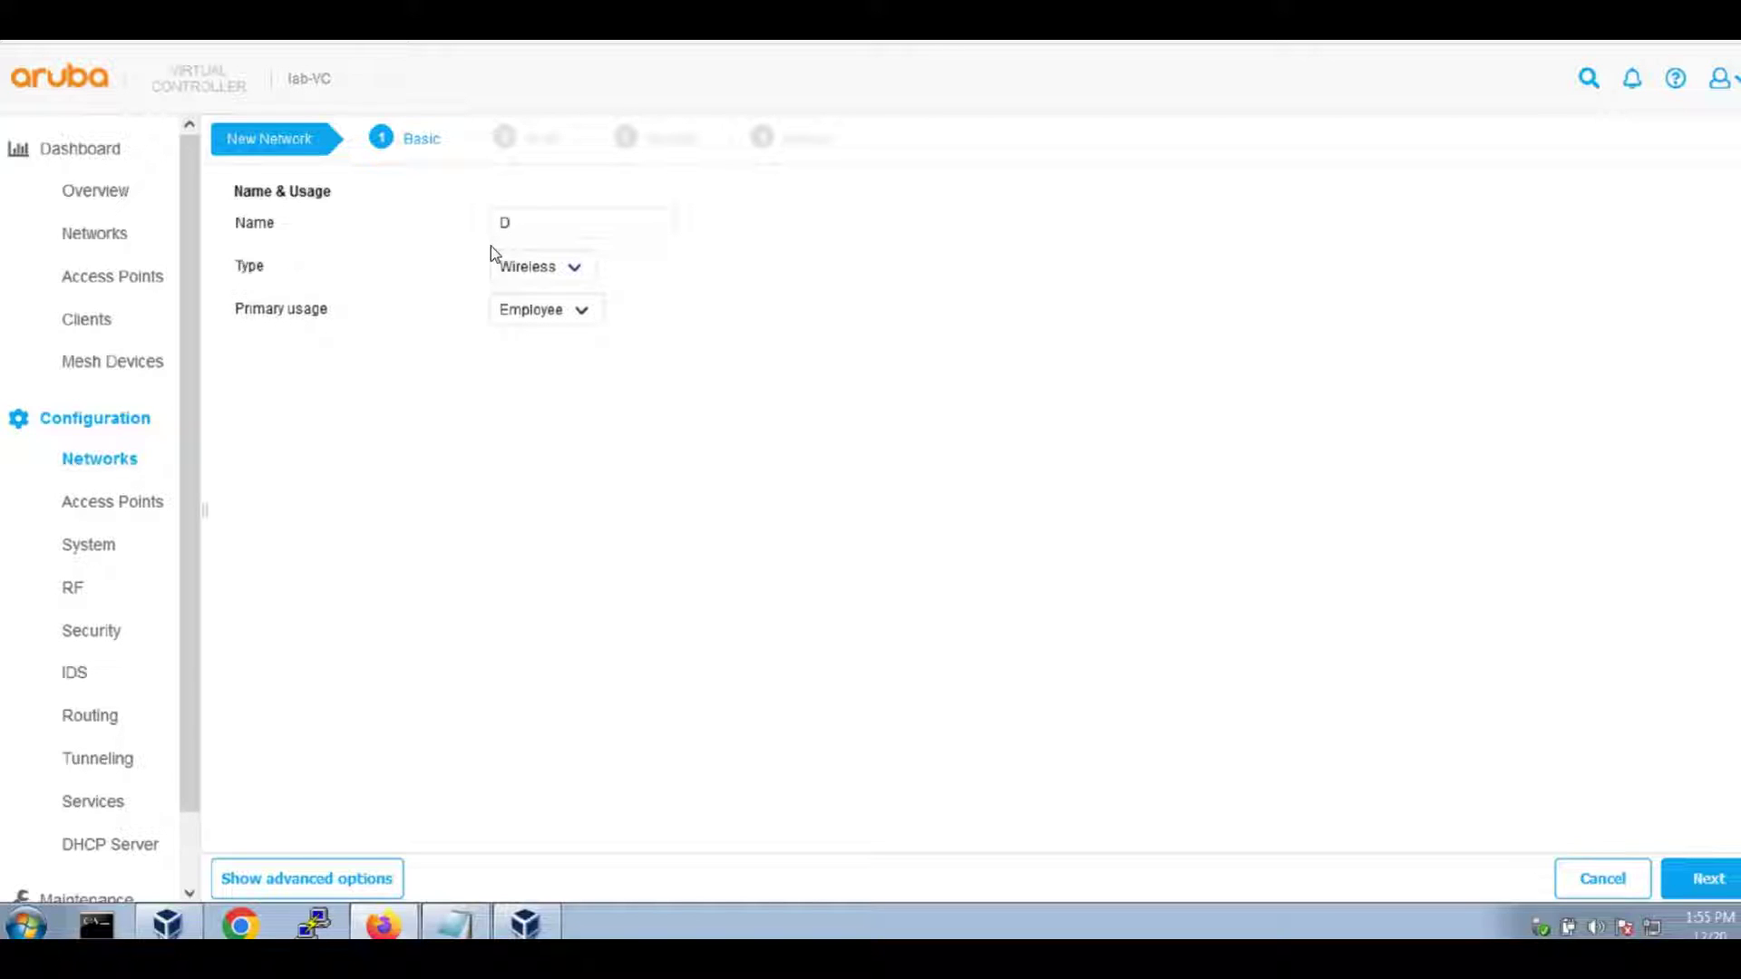
type("DEMO_WIFI")
left_click(1695, 882)
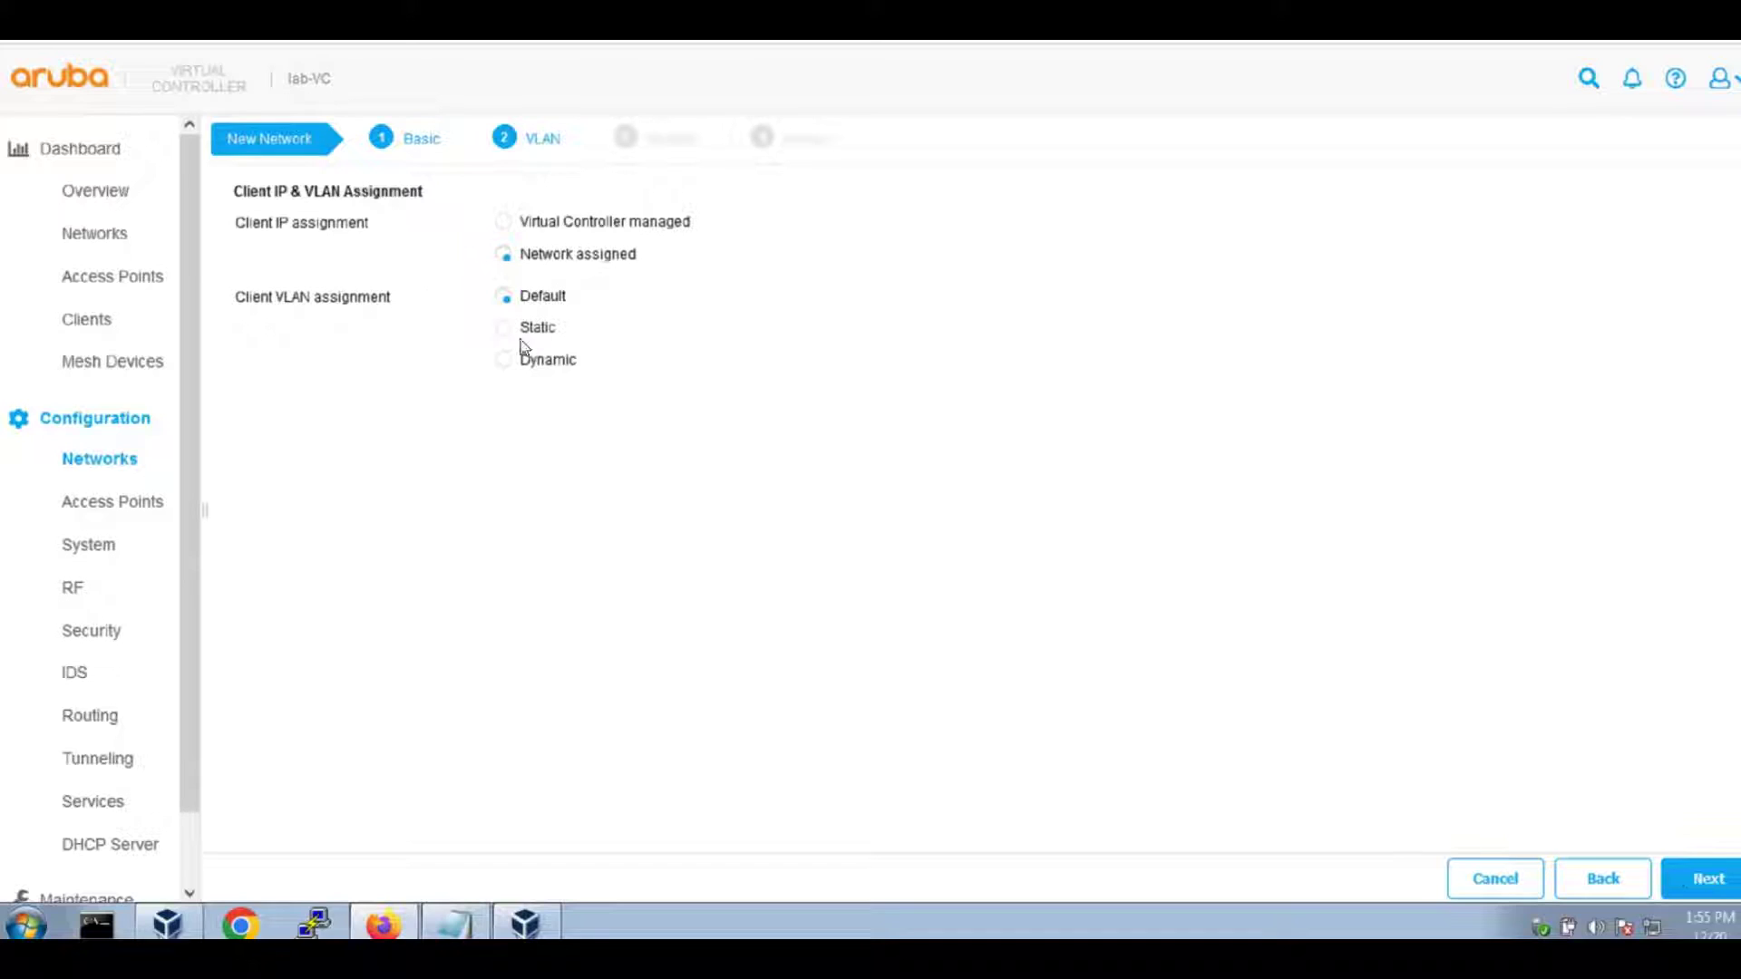
left_click(506, 334)
left_click(543, 402)
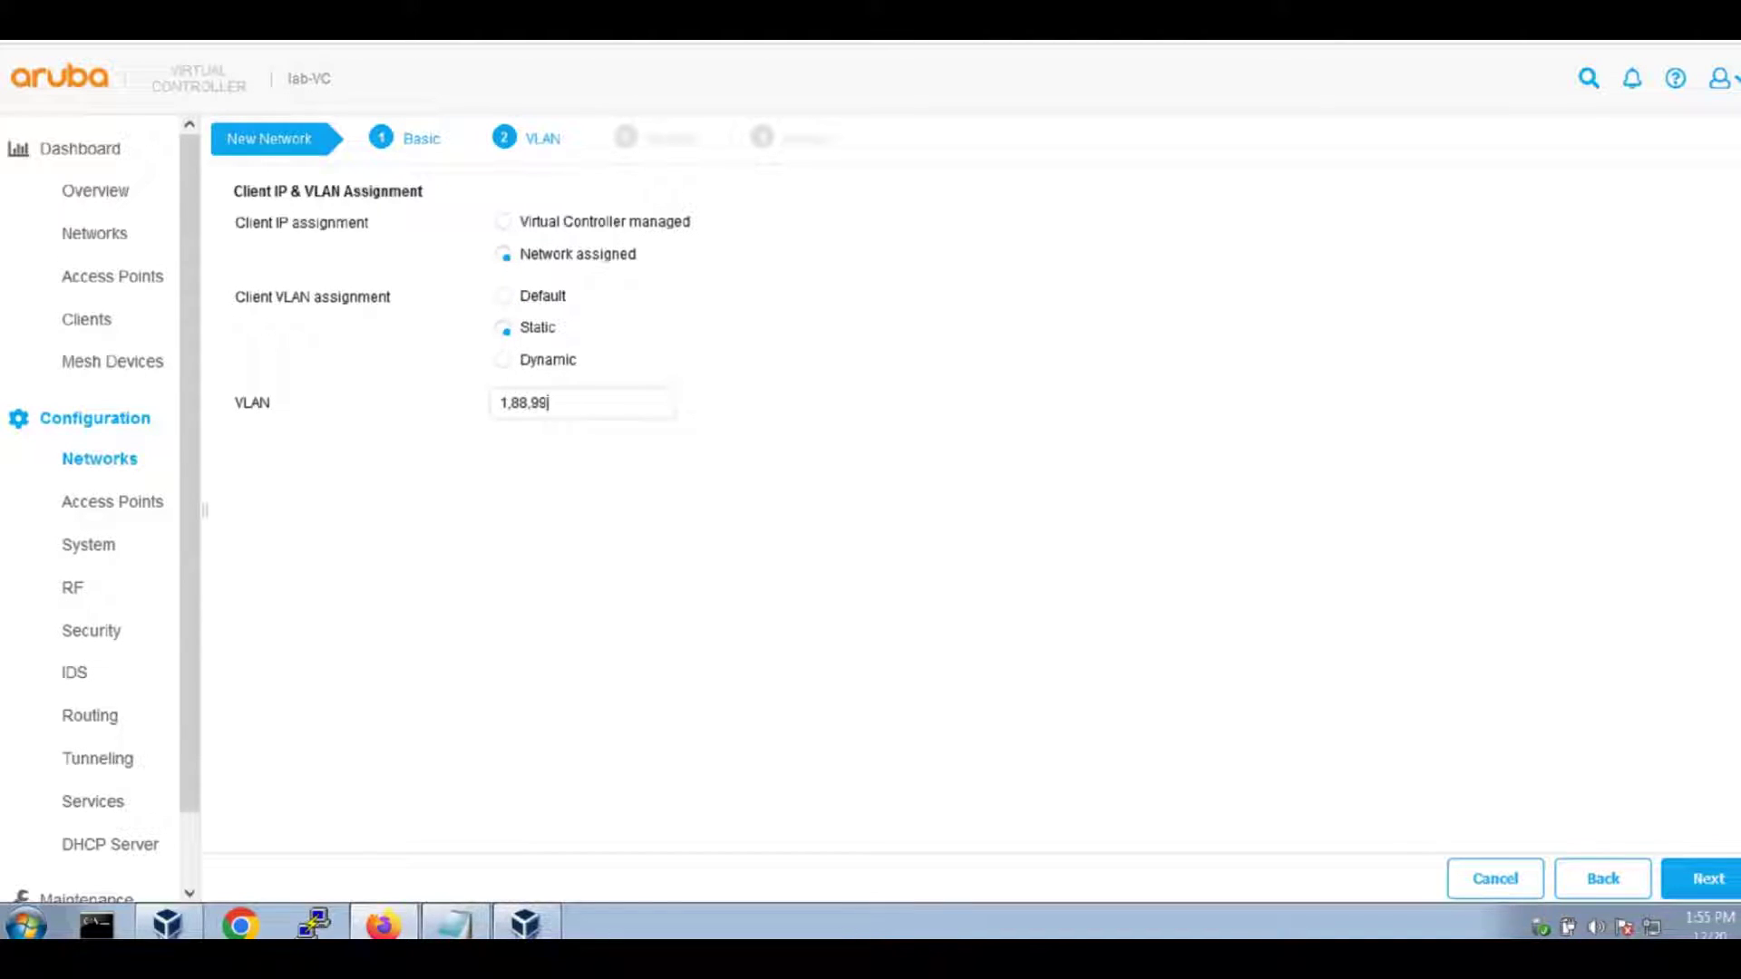
left_click(1697, 880)
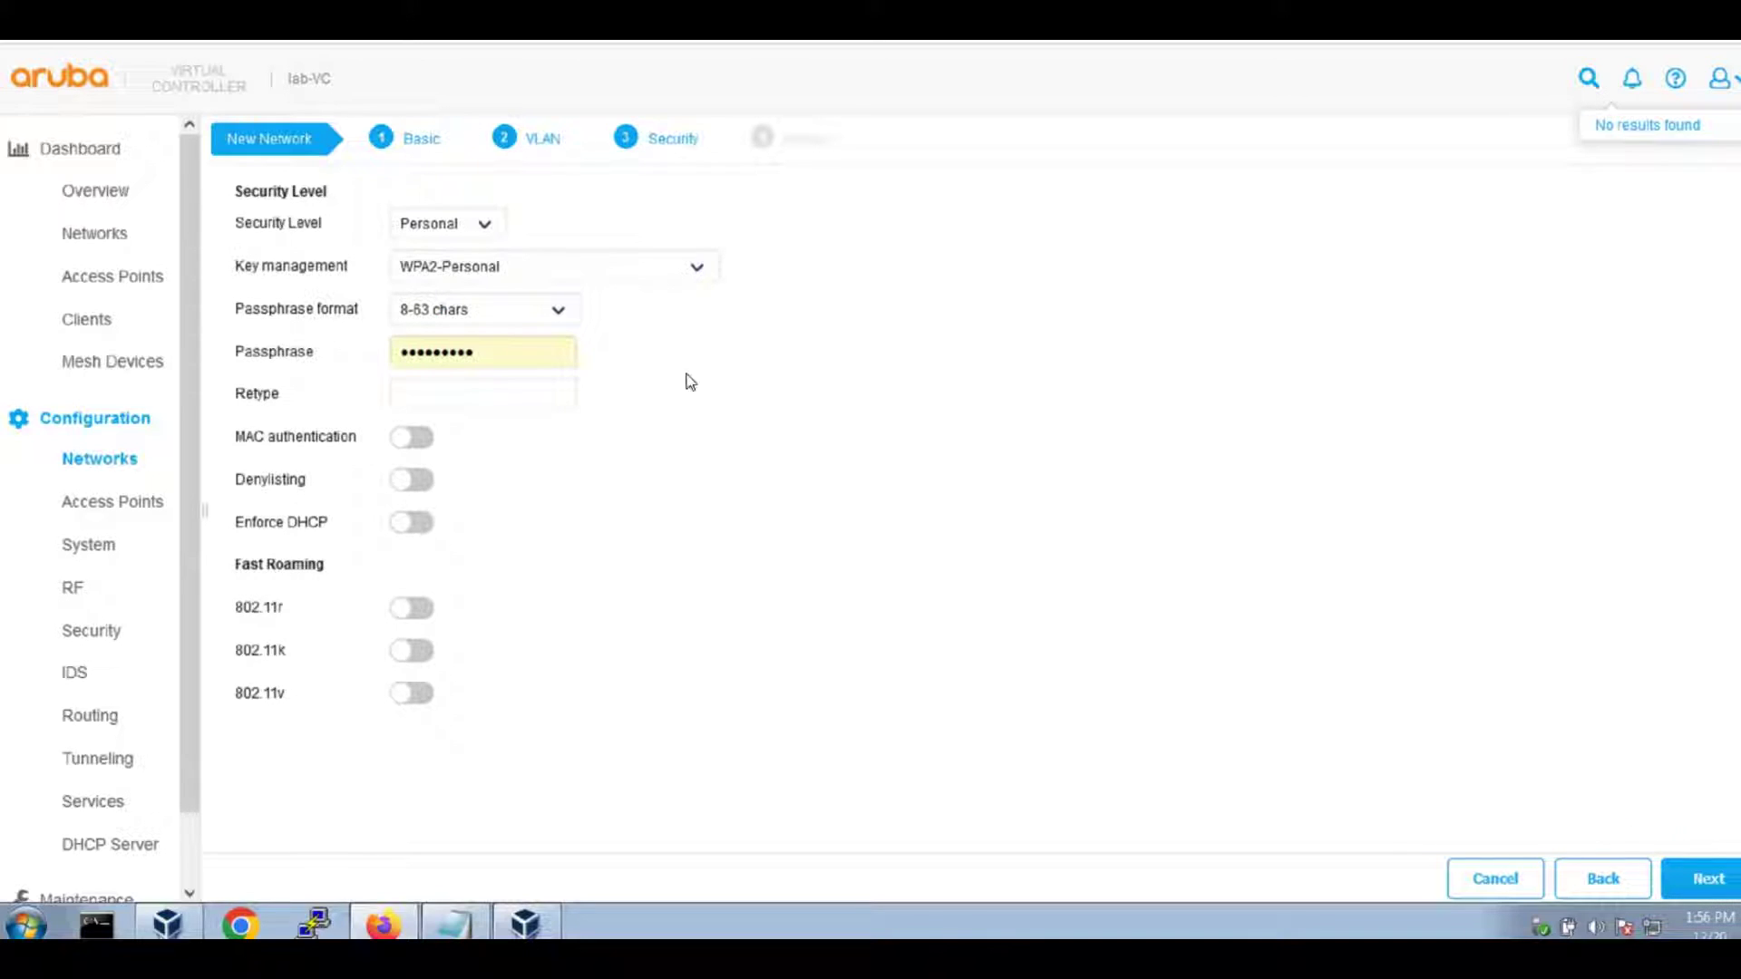
Return to the Basic step and set 2.4 GHz and 5 GHz minimum rates to 12.
left_click(1599, 893)
left_click(1599, 894)
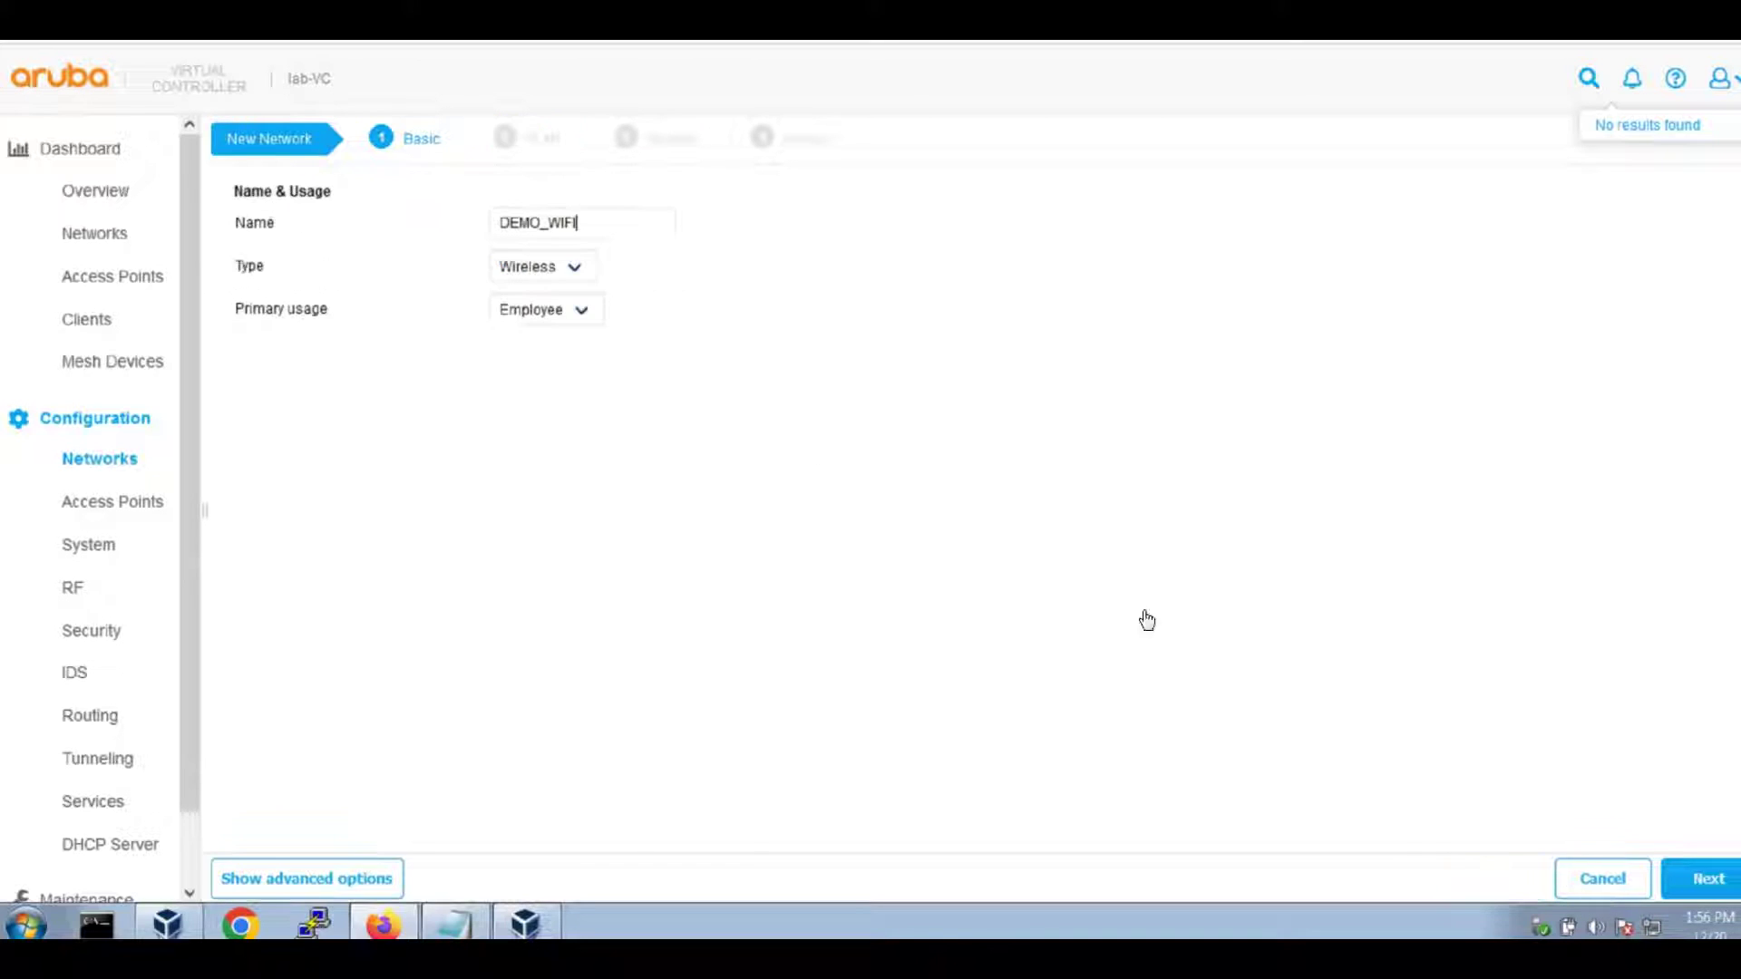
left_click(345, 896)
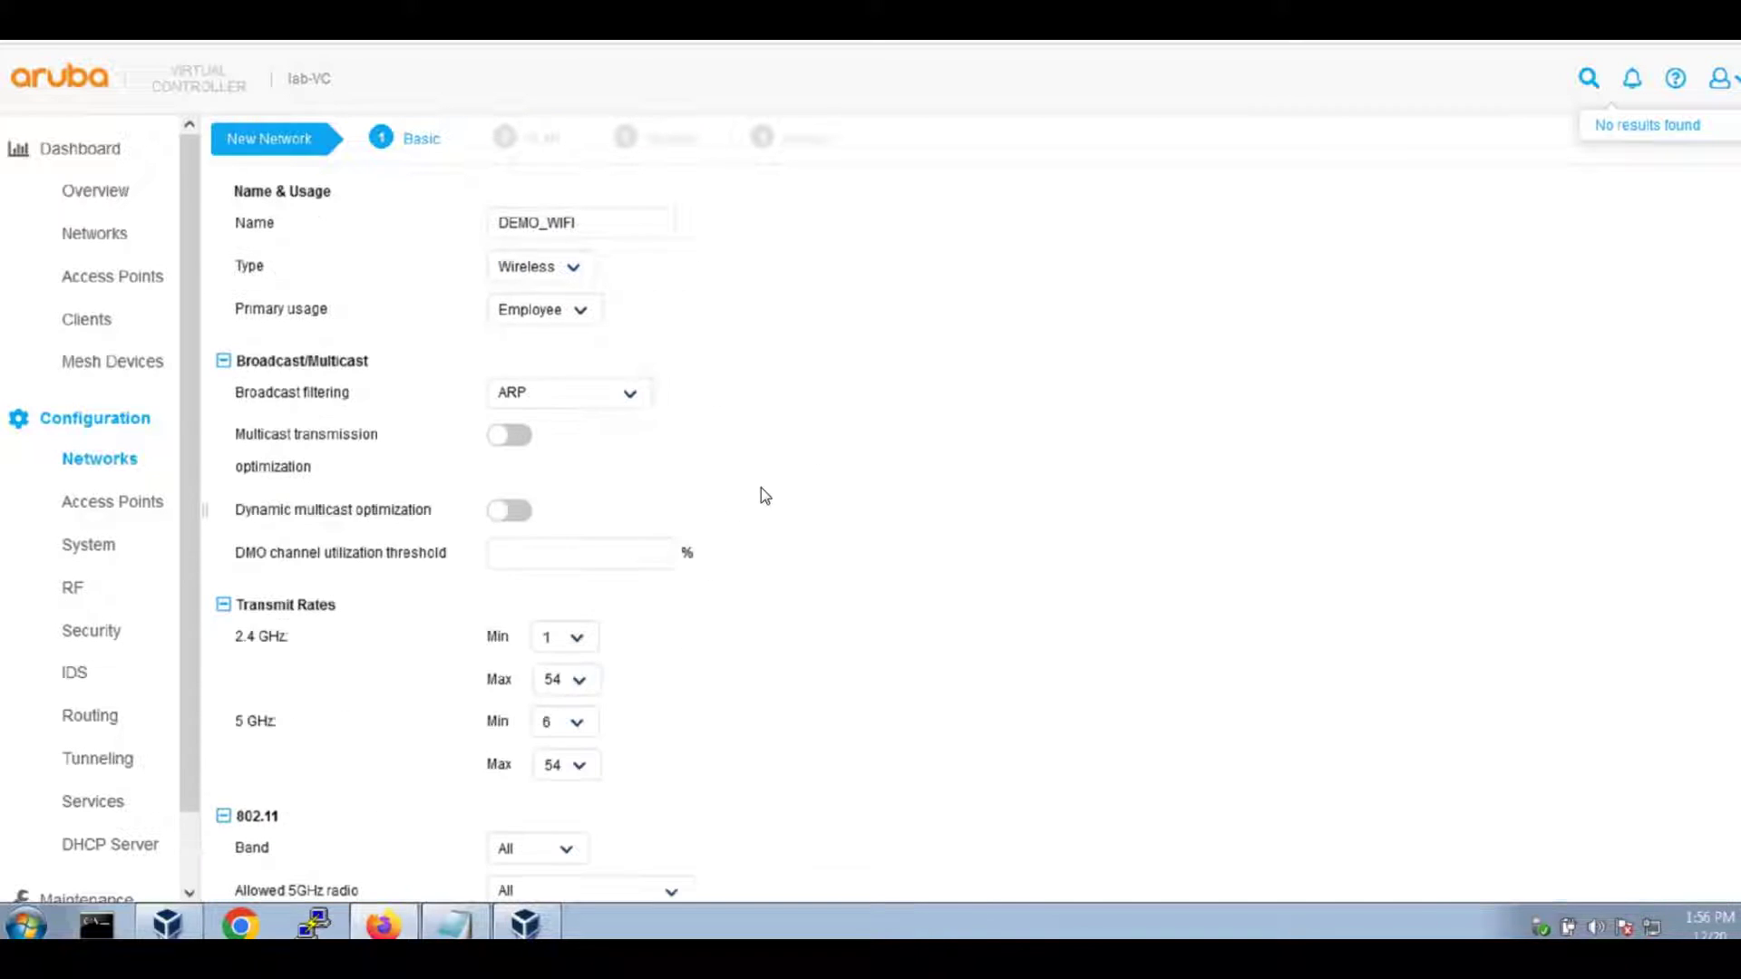
scroll(882, 545, "down", 2)
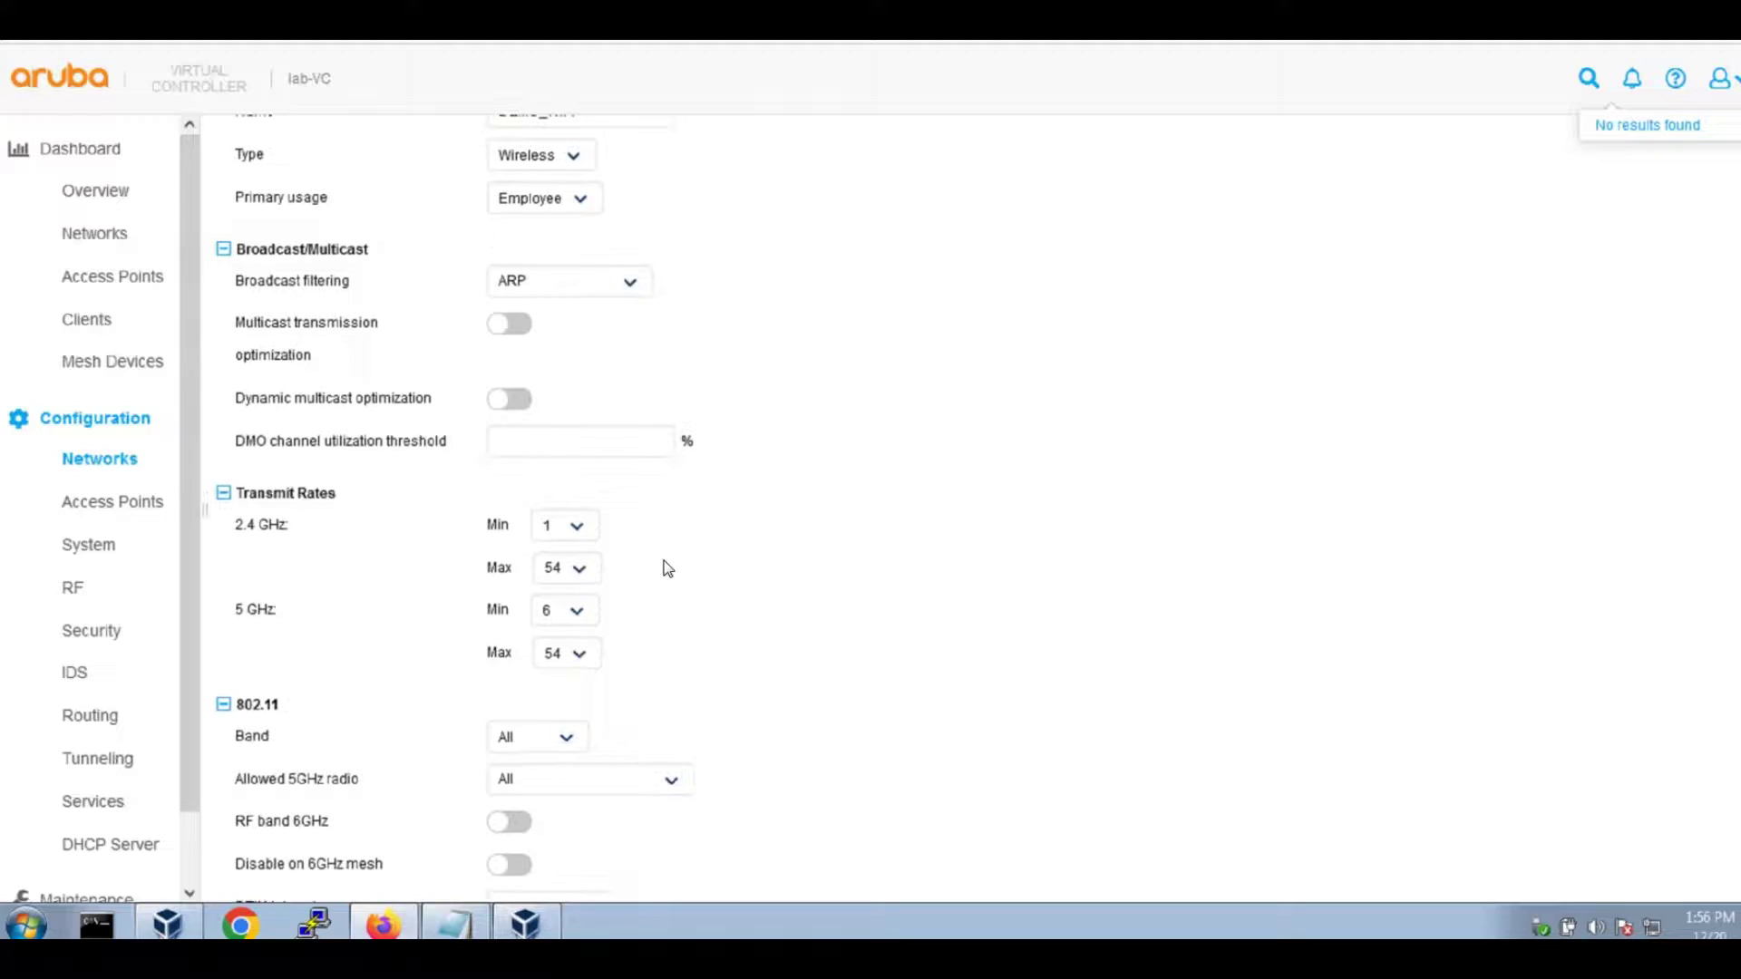
left_click(571, 531)
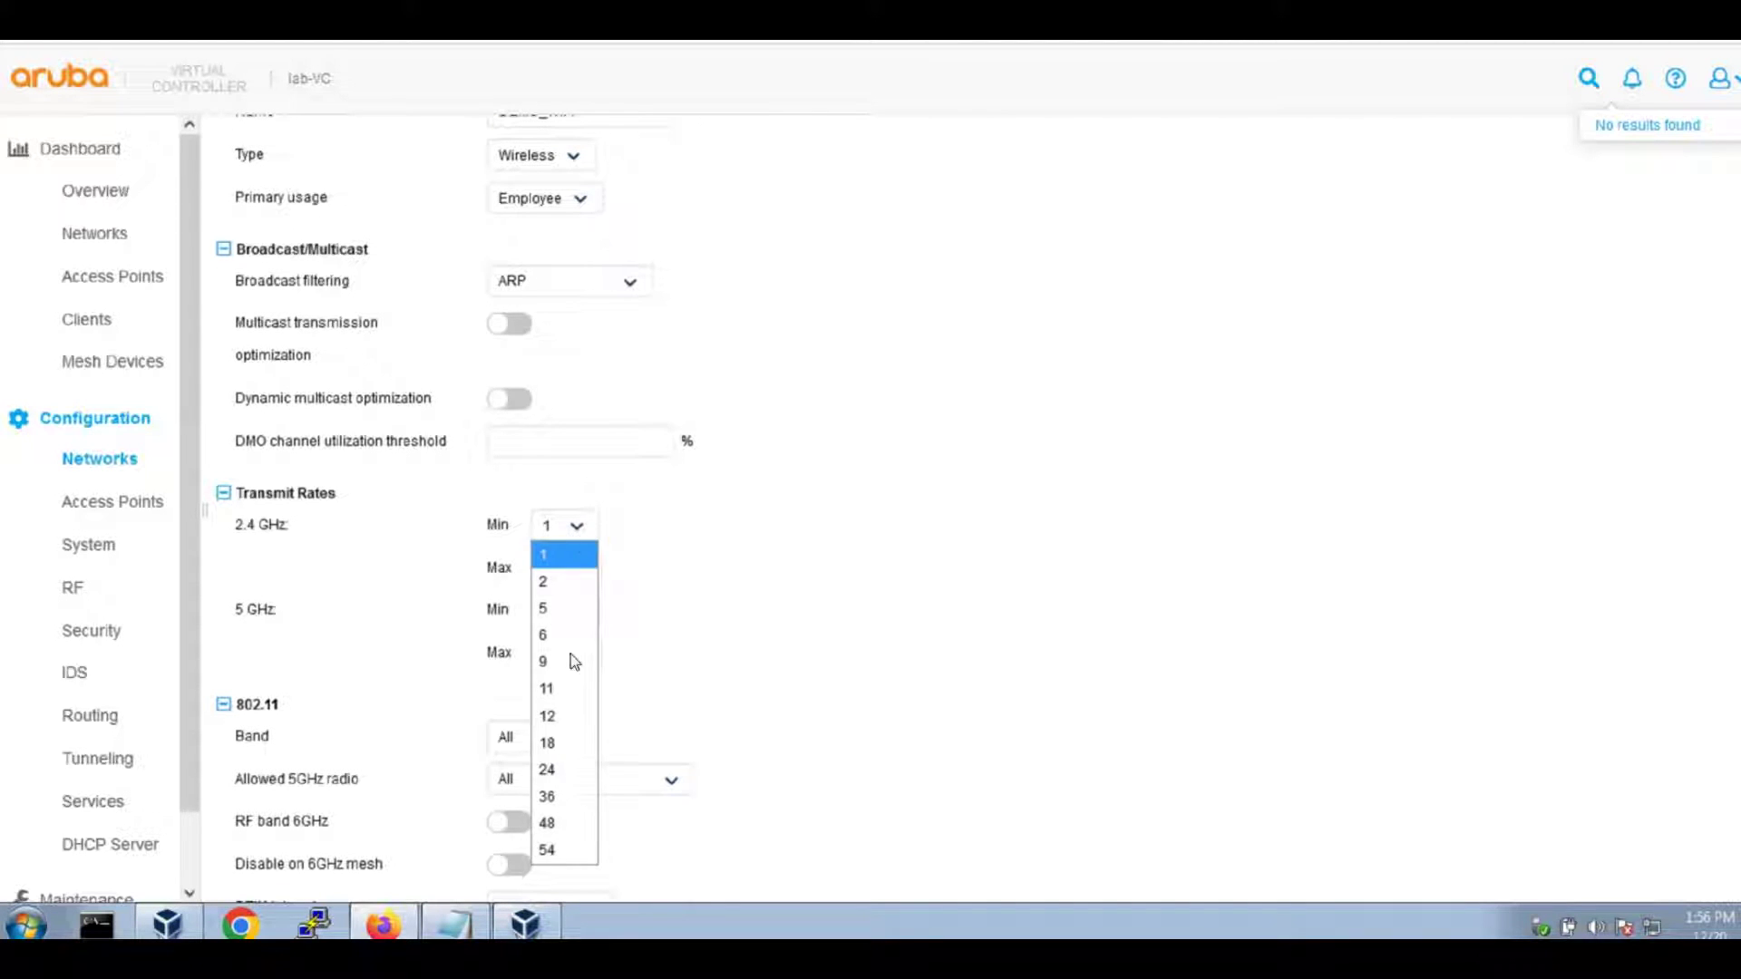
left_click(572, 716)
left_click(577, 611)
left_click(563, 717)
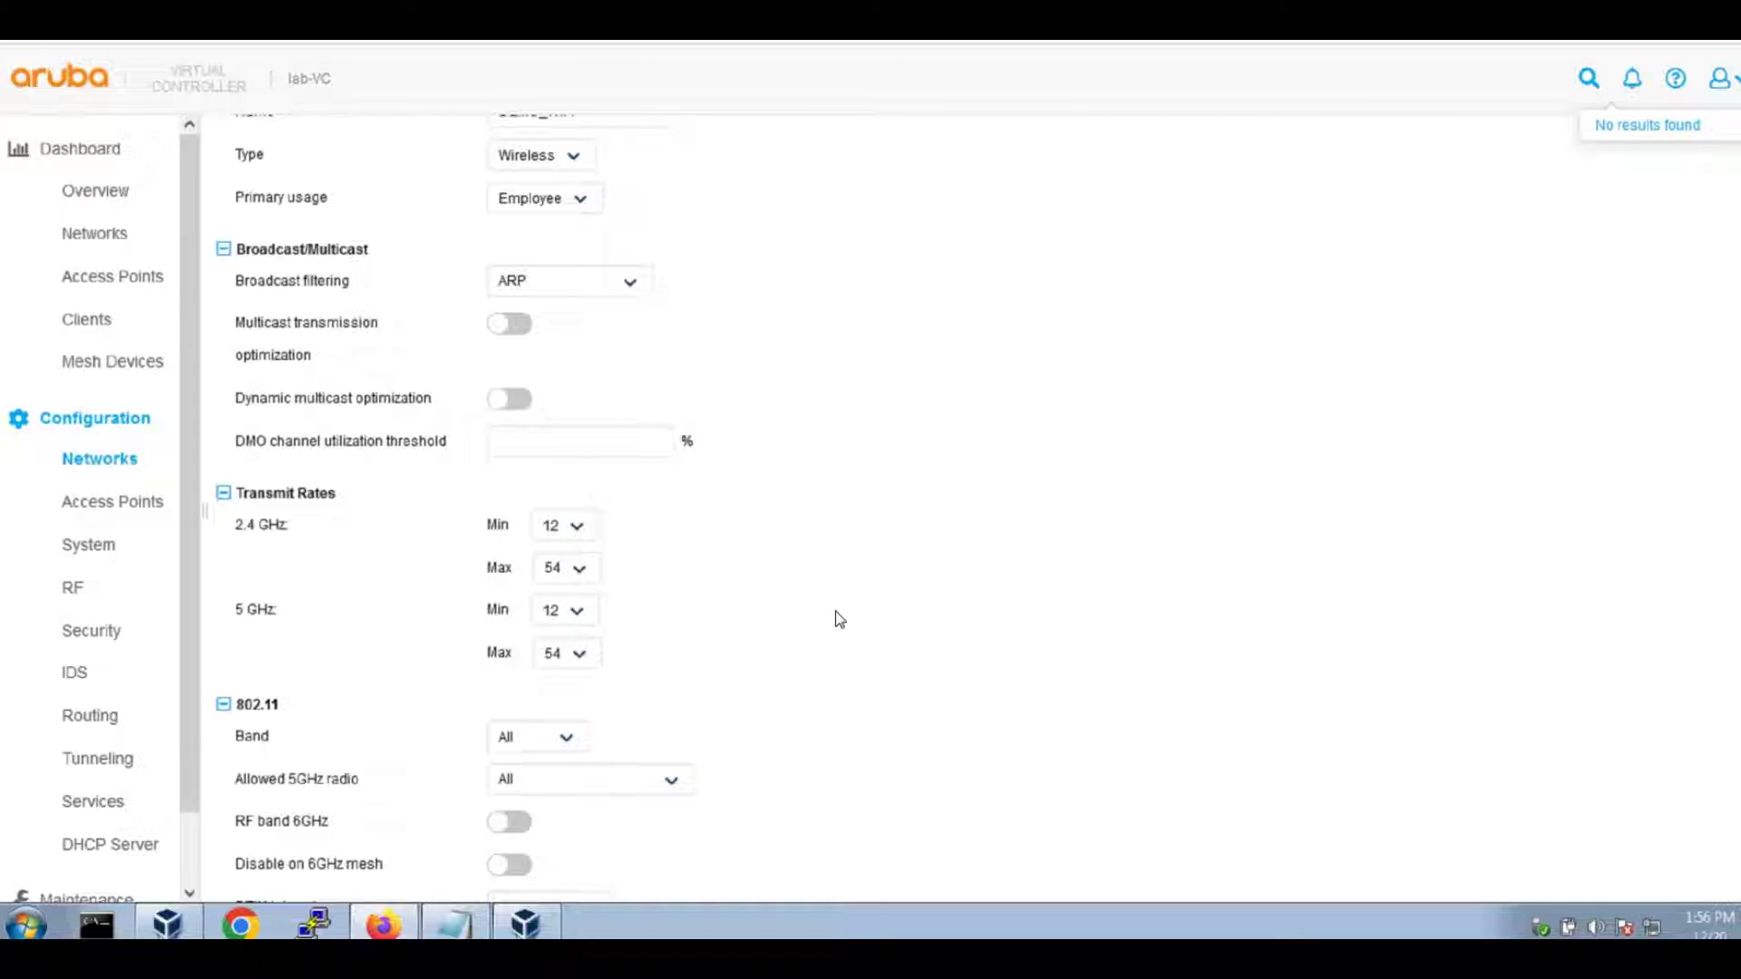
Restrict DEMO_WIFI to the 5 GHz radio band.
scroll(835, 618, "down", 2)
scroll(840, 624, "down", 1)
scroll(817, 608, "down", 1)
left_click(582, 420)
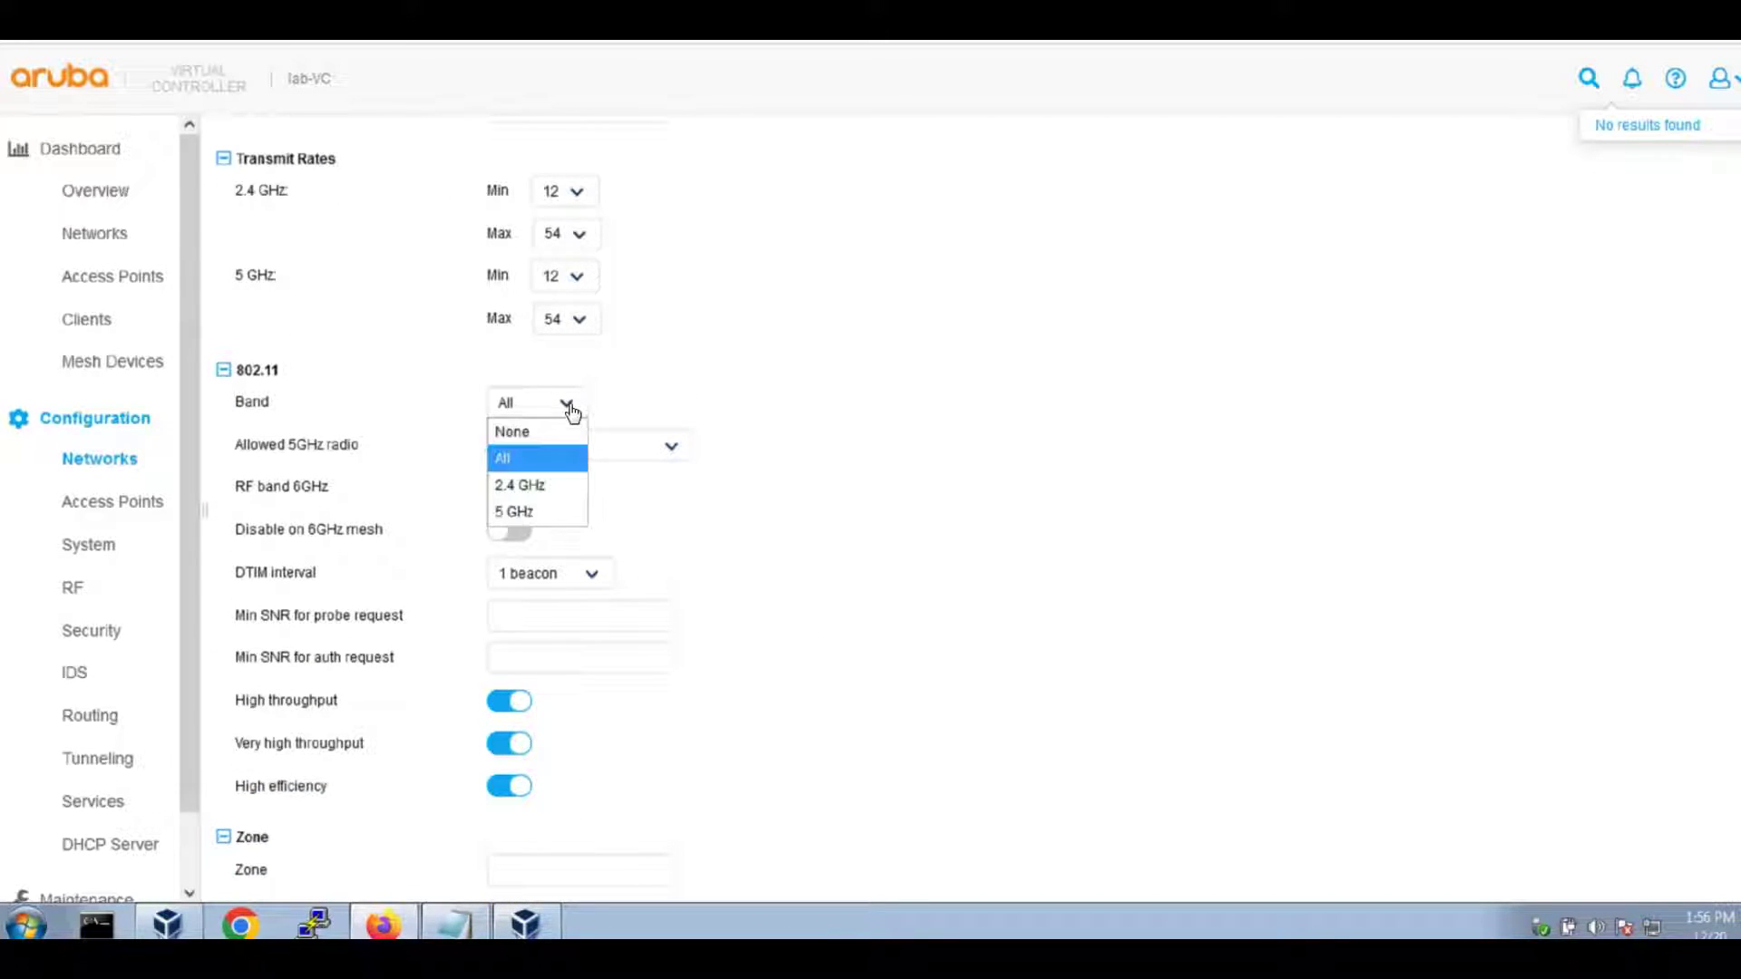
left_click(546, 509)
Scroll through the remaining advanced options down to the Miscellaneous section.
scroll(785, 448, "down", 4)
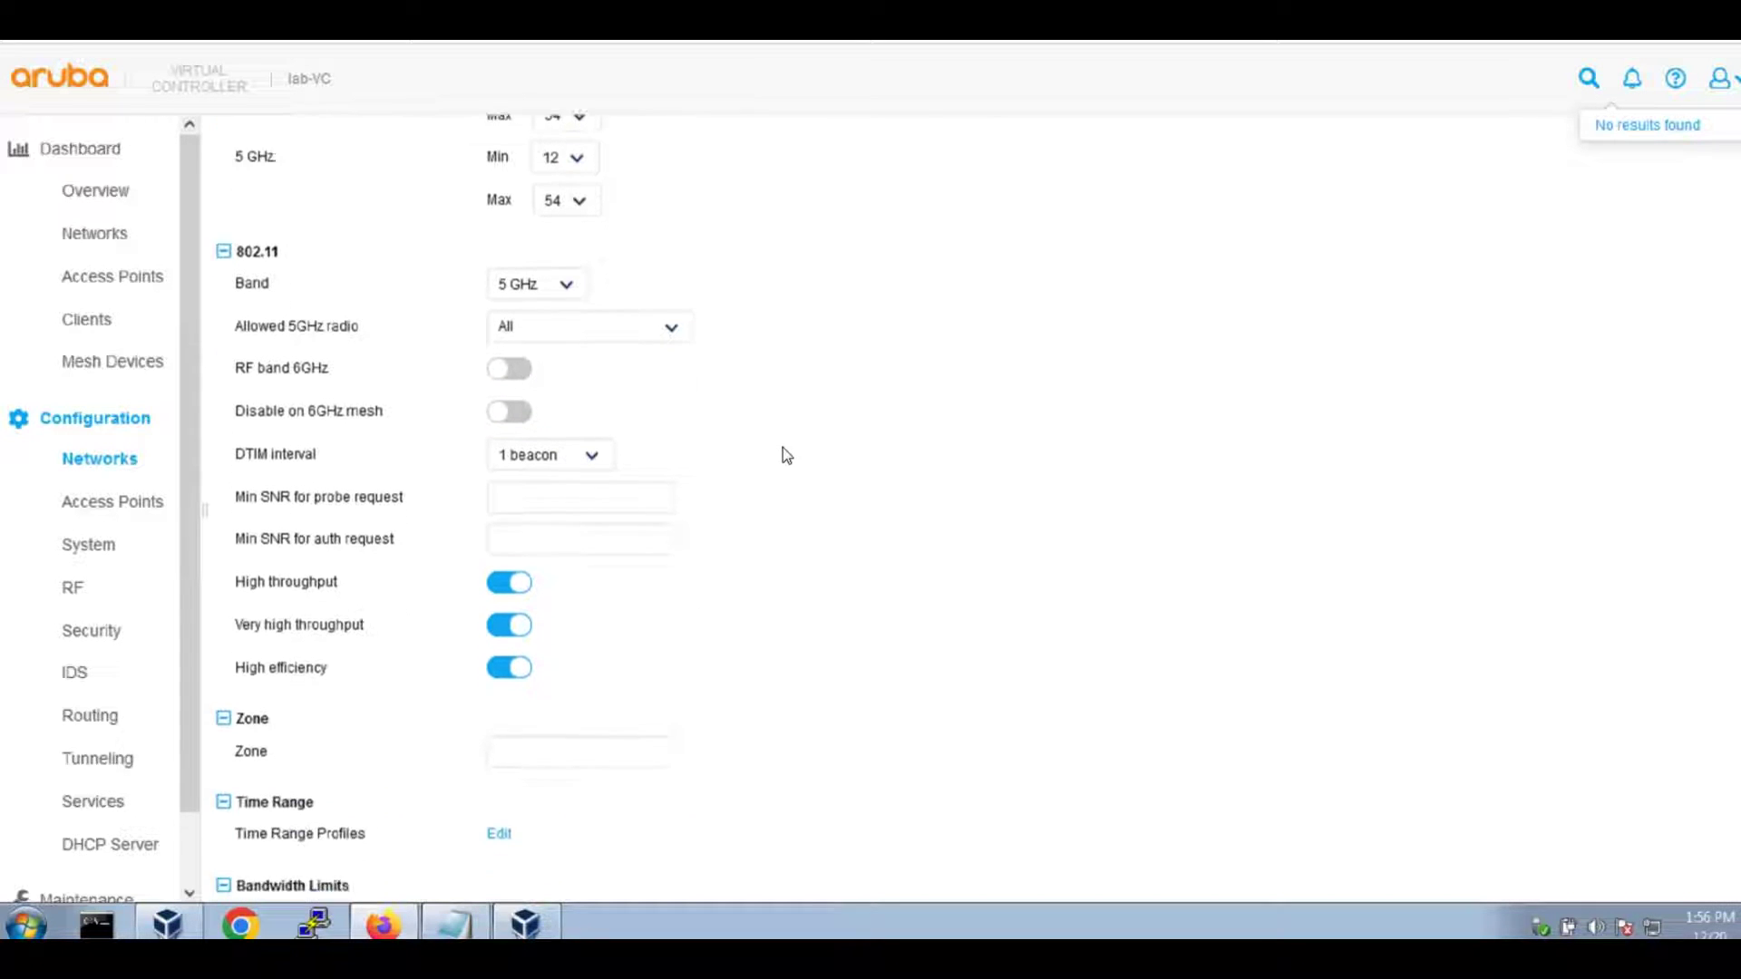
scroll(750, 633, "down", 5)
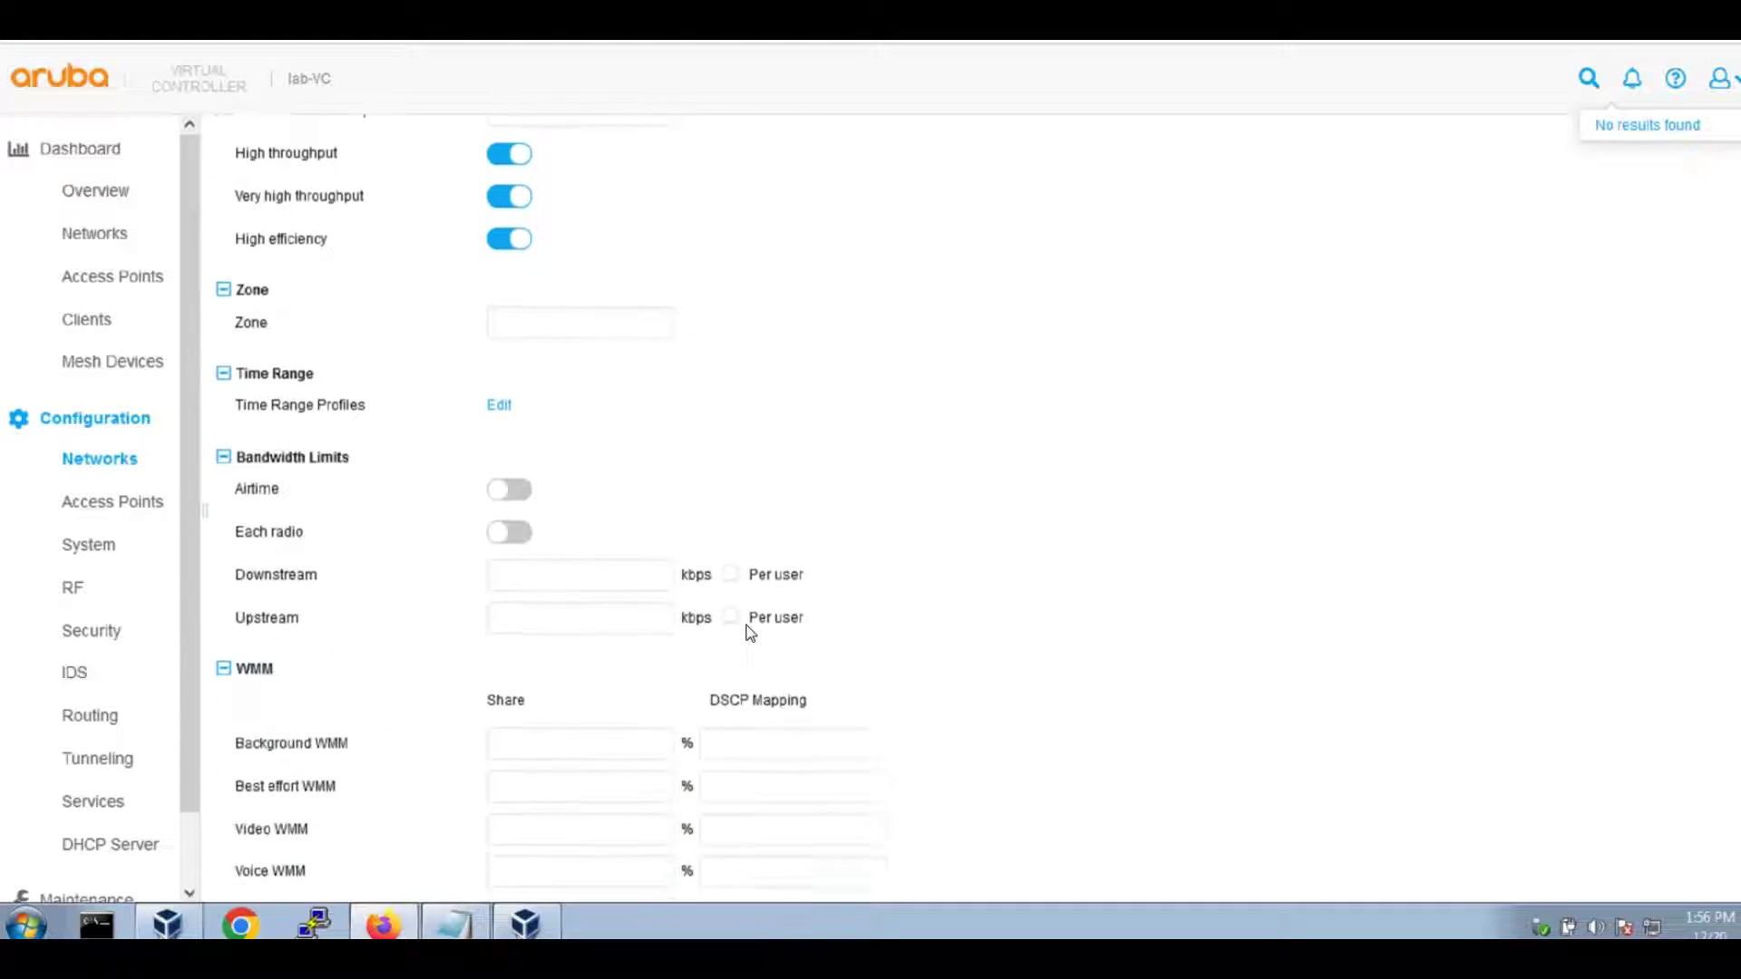
scroll(760, 643, "down", 4)
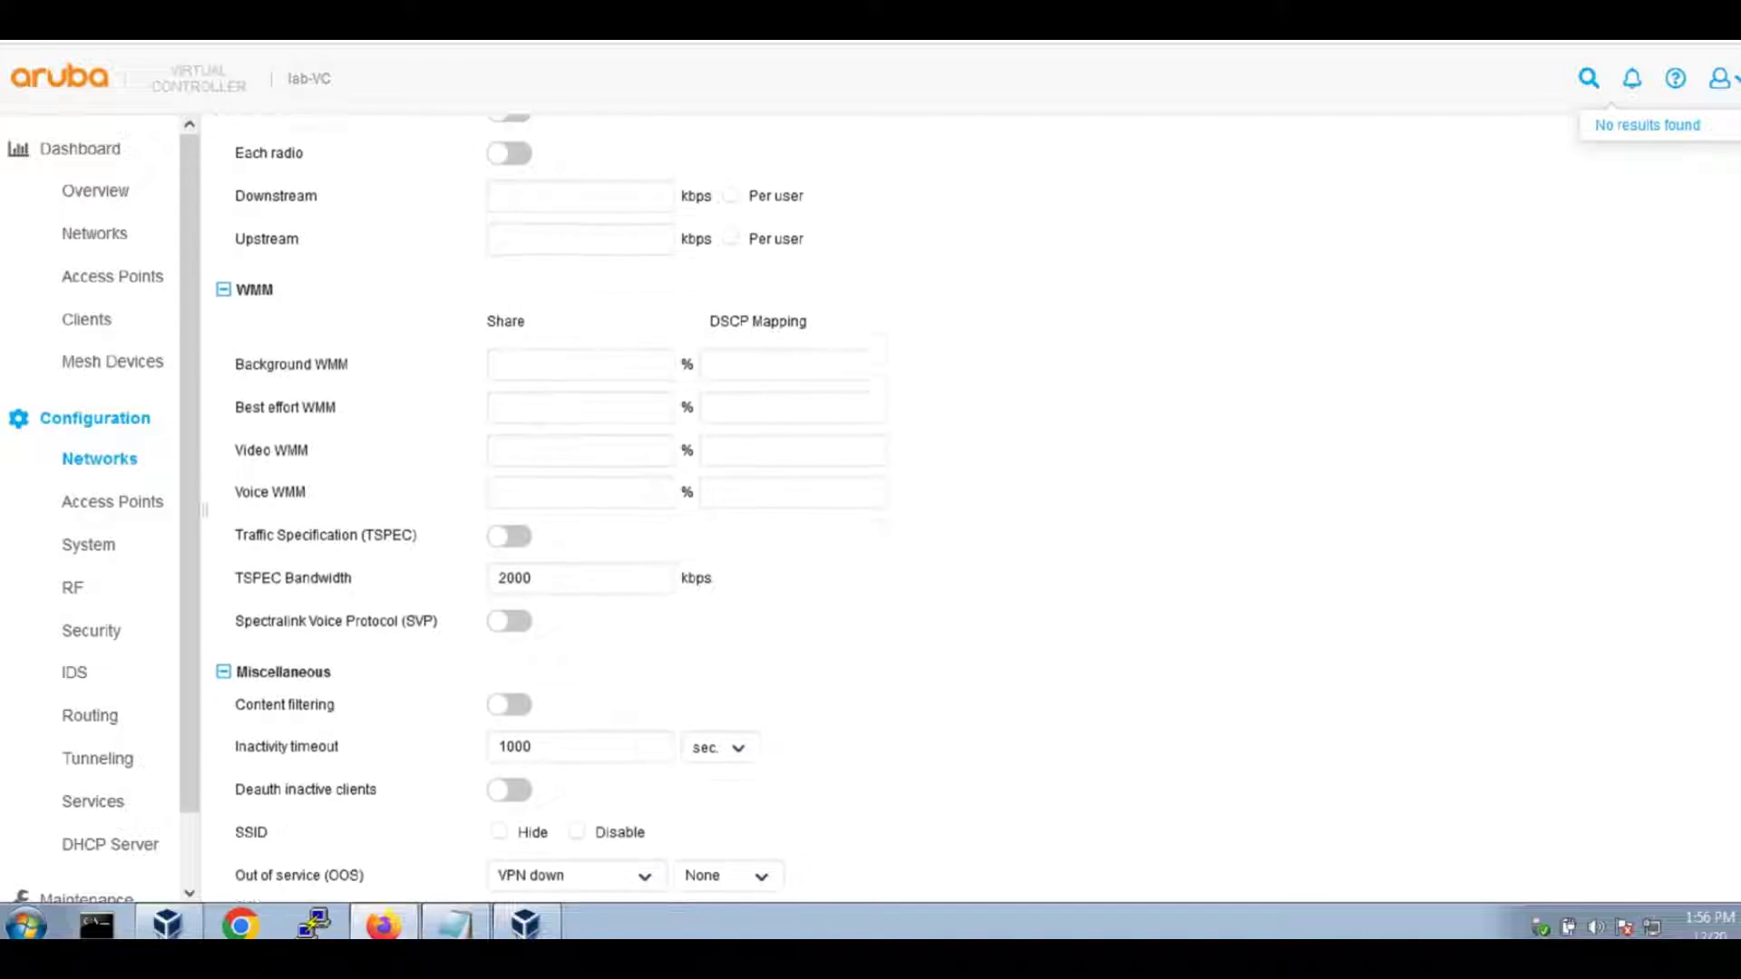
scroll(760, 644, "down", 3)
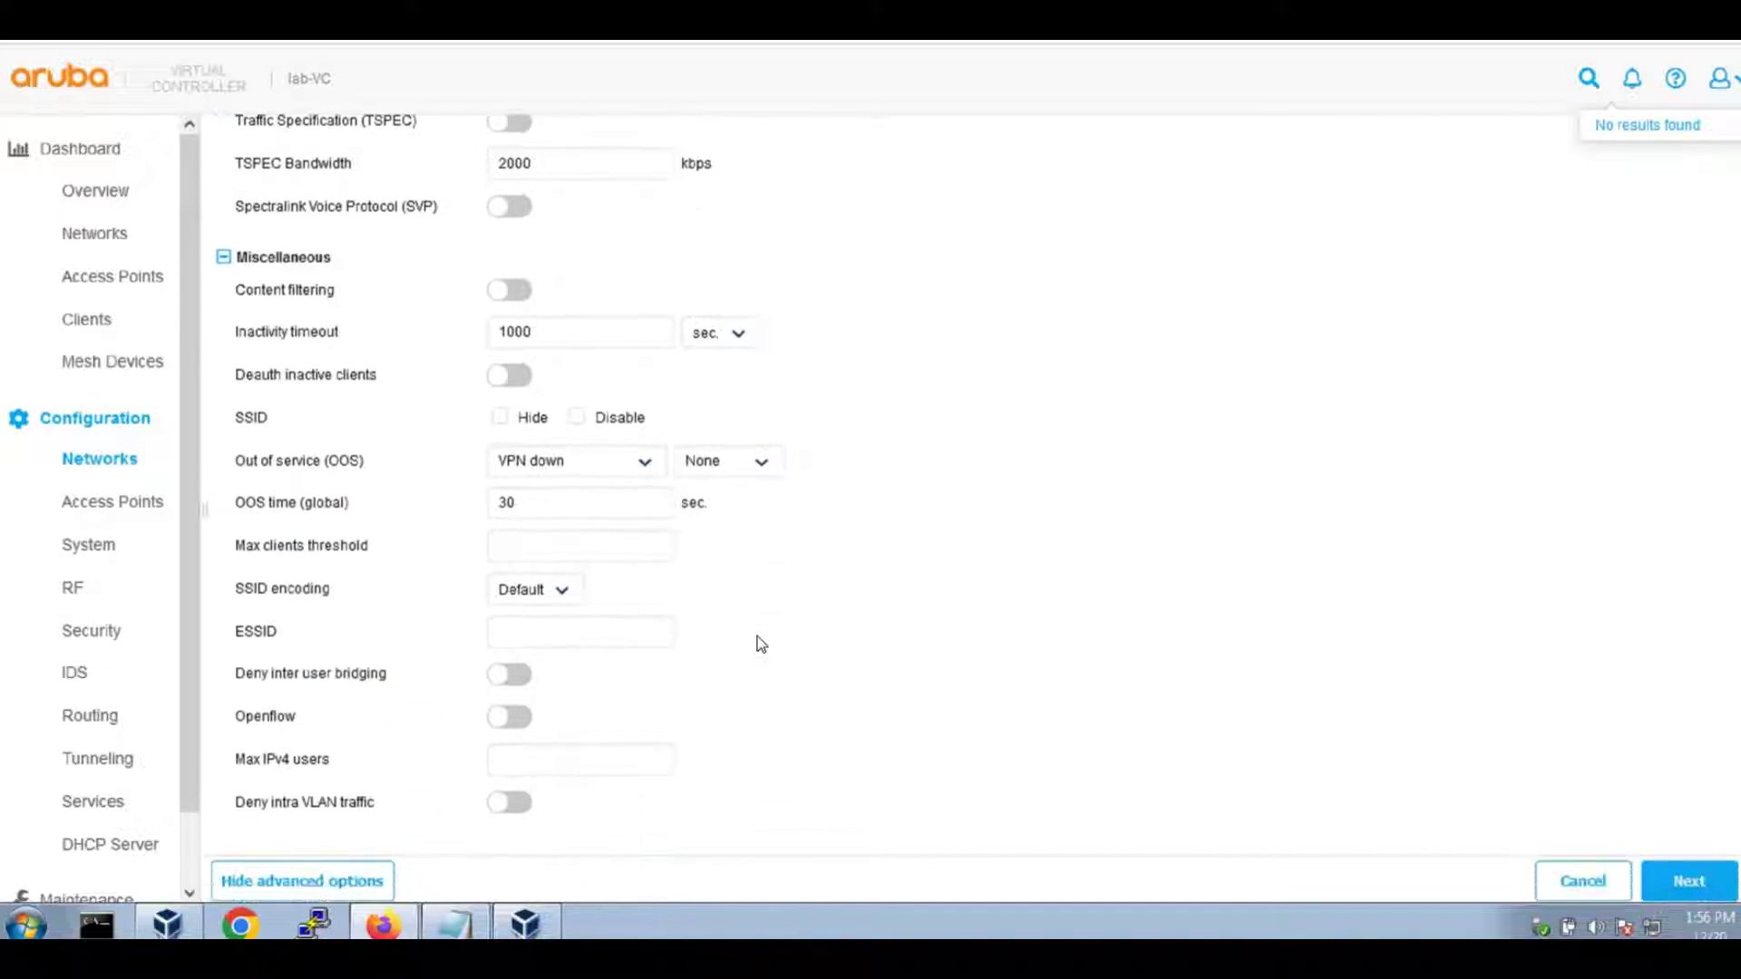
scroll(1079, 686, "up", 1)
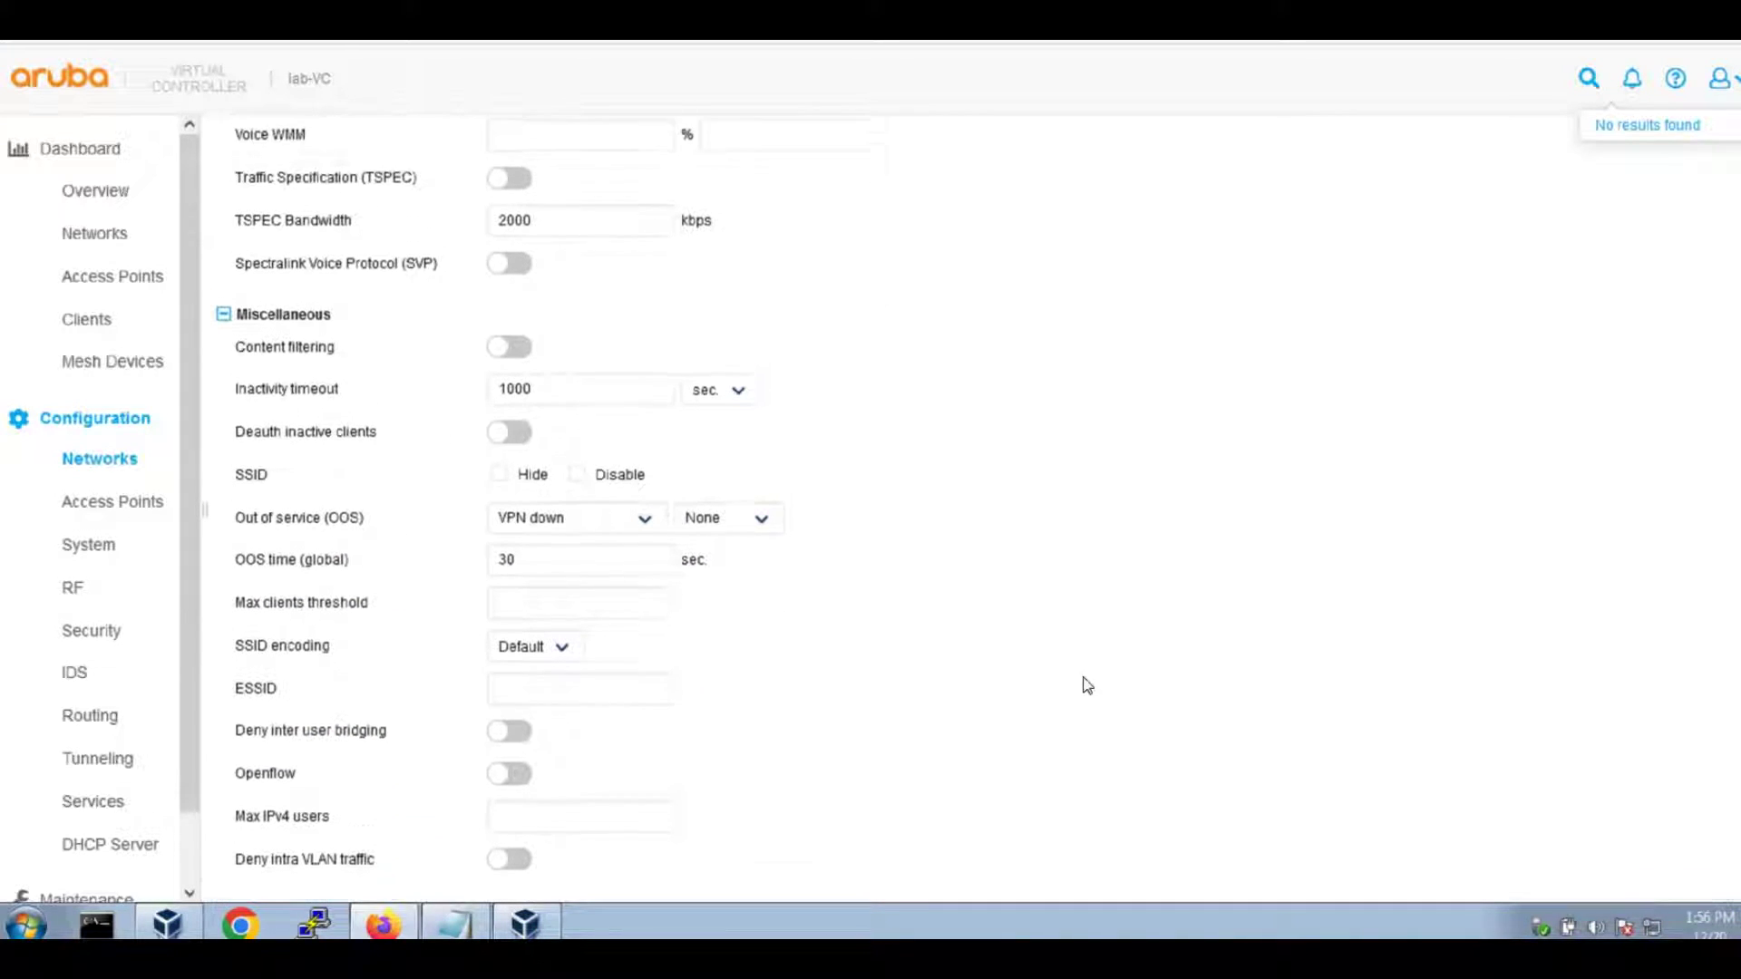
scroll(1738, 766, "up", 3)
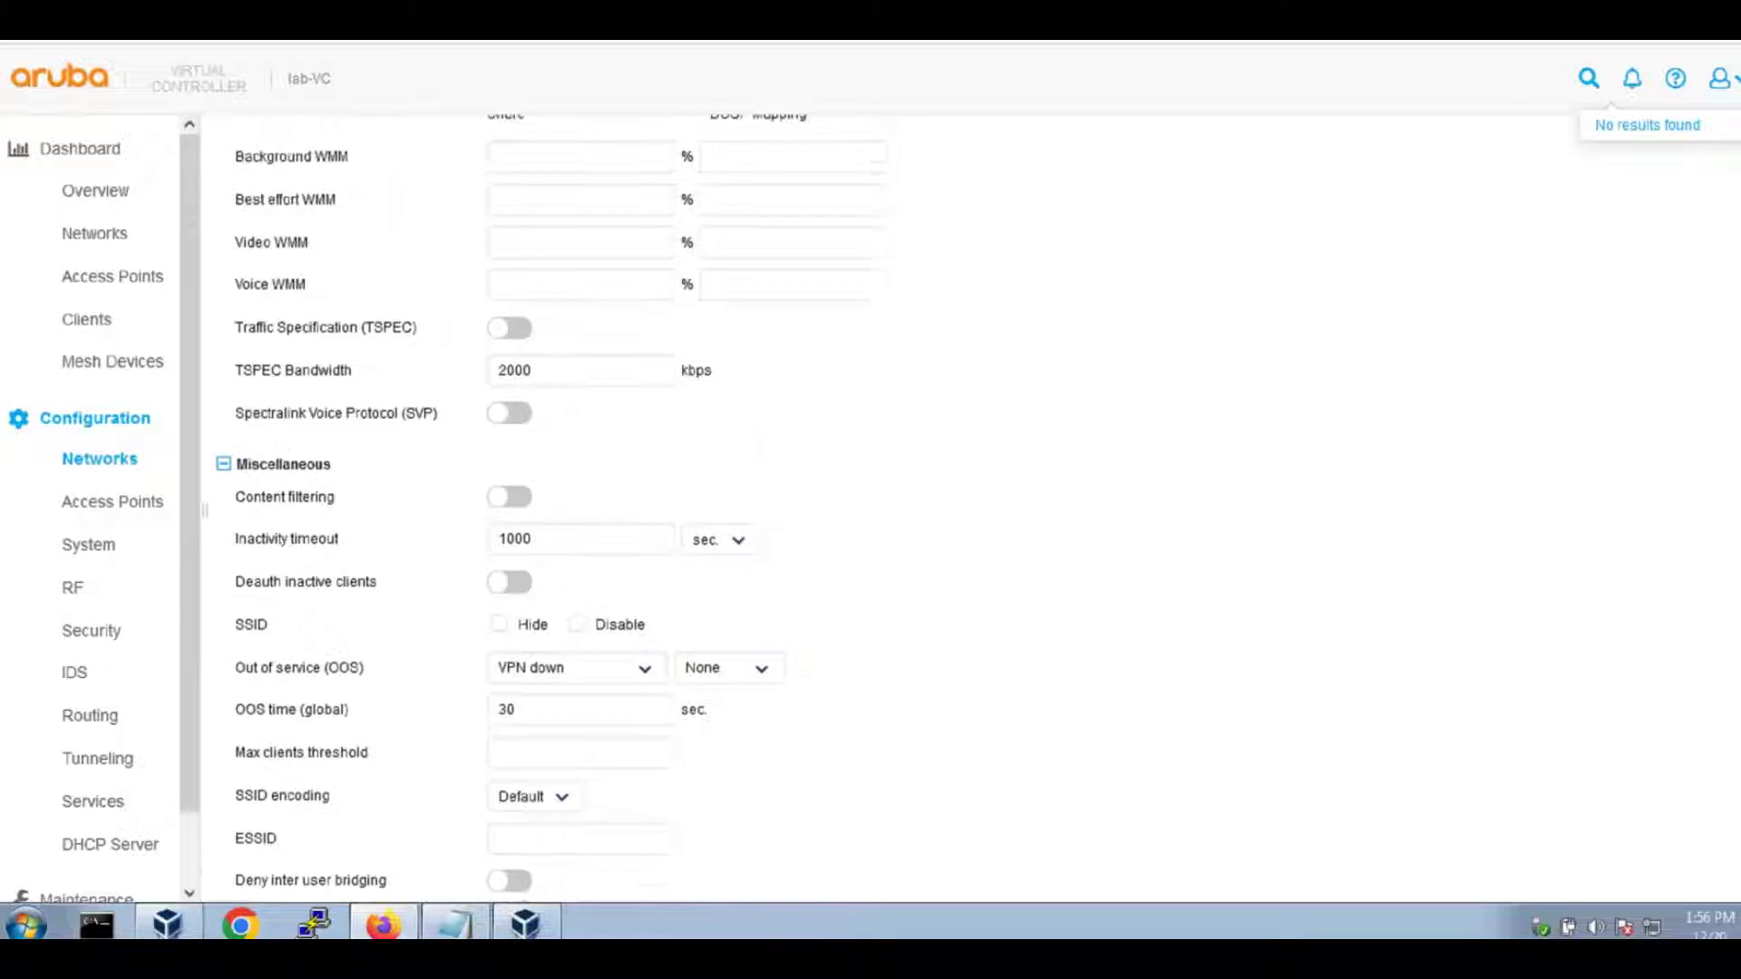
scroll(572, 504, "up", 6)
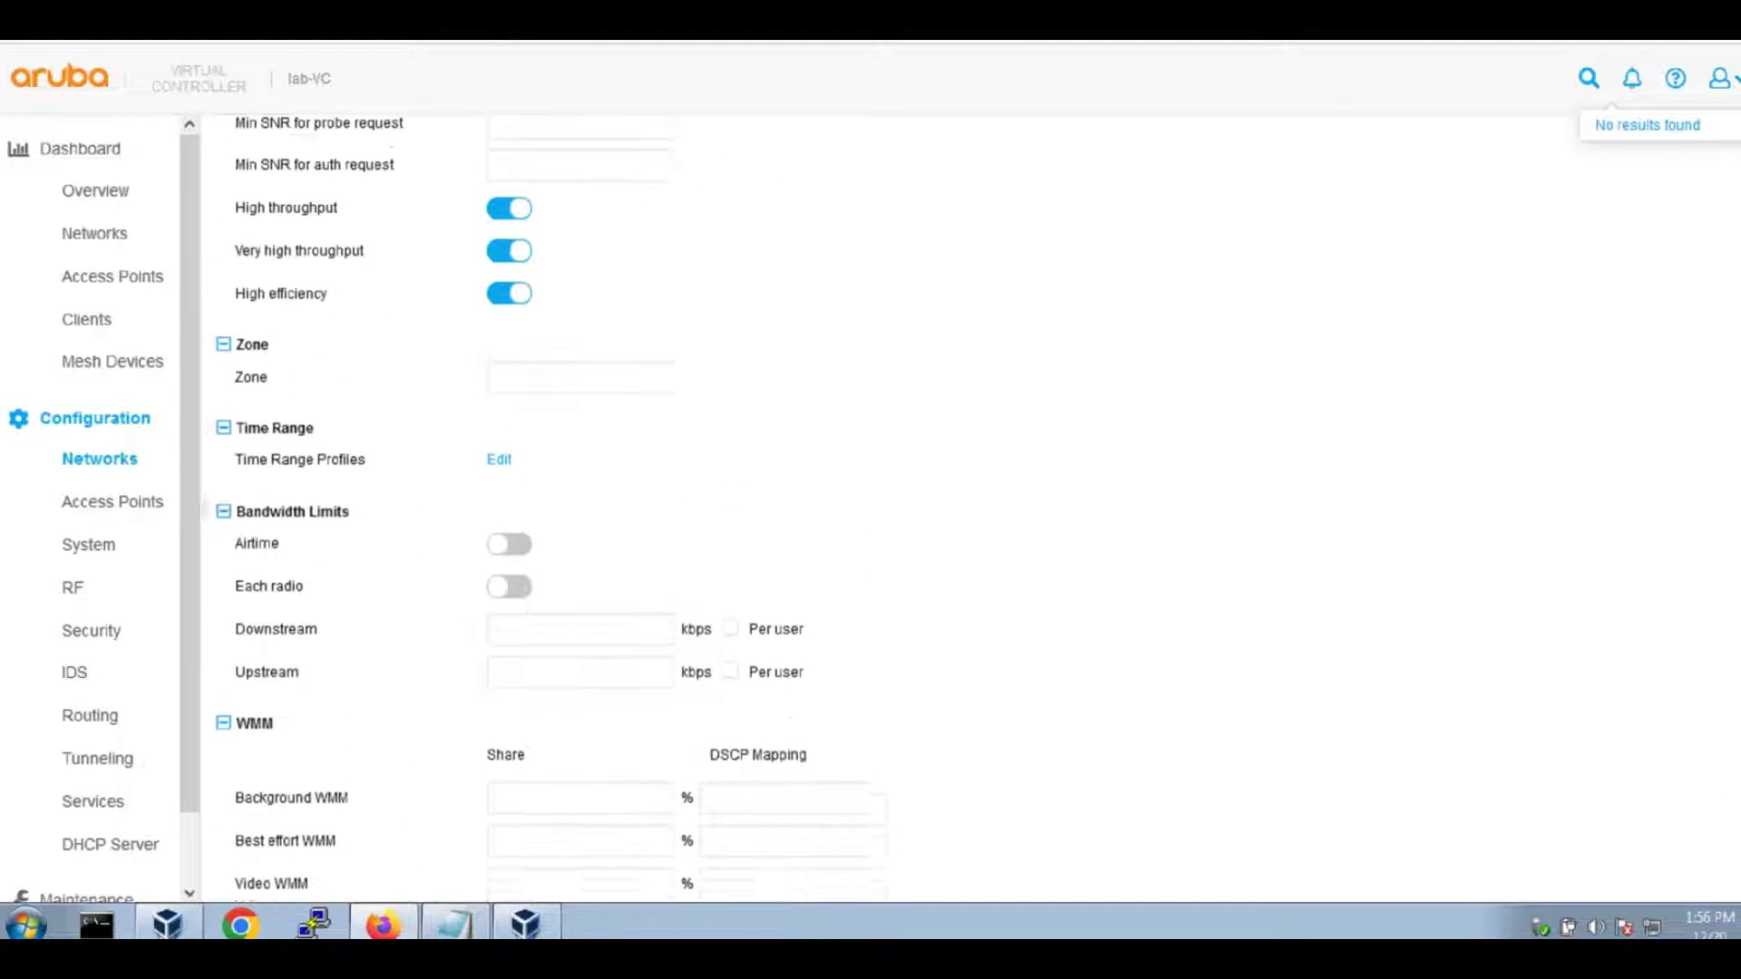
scroll(572, 504, "up", 7)
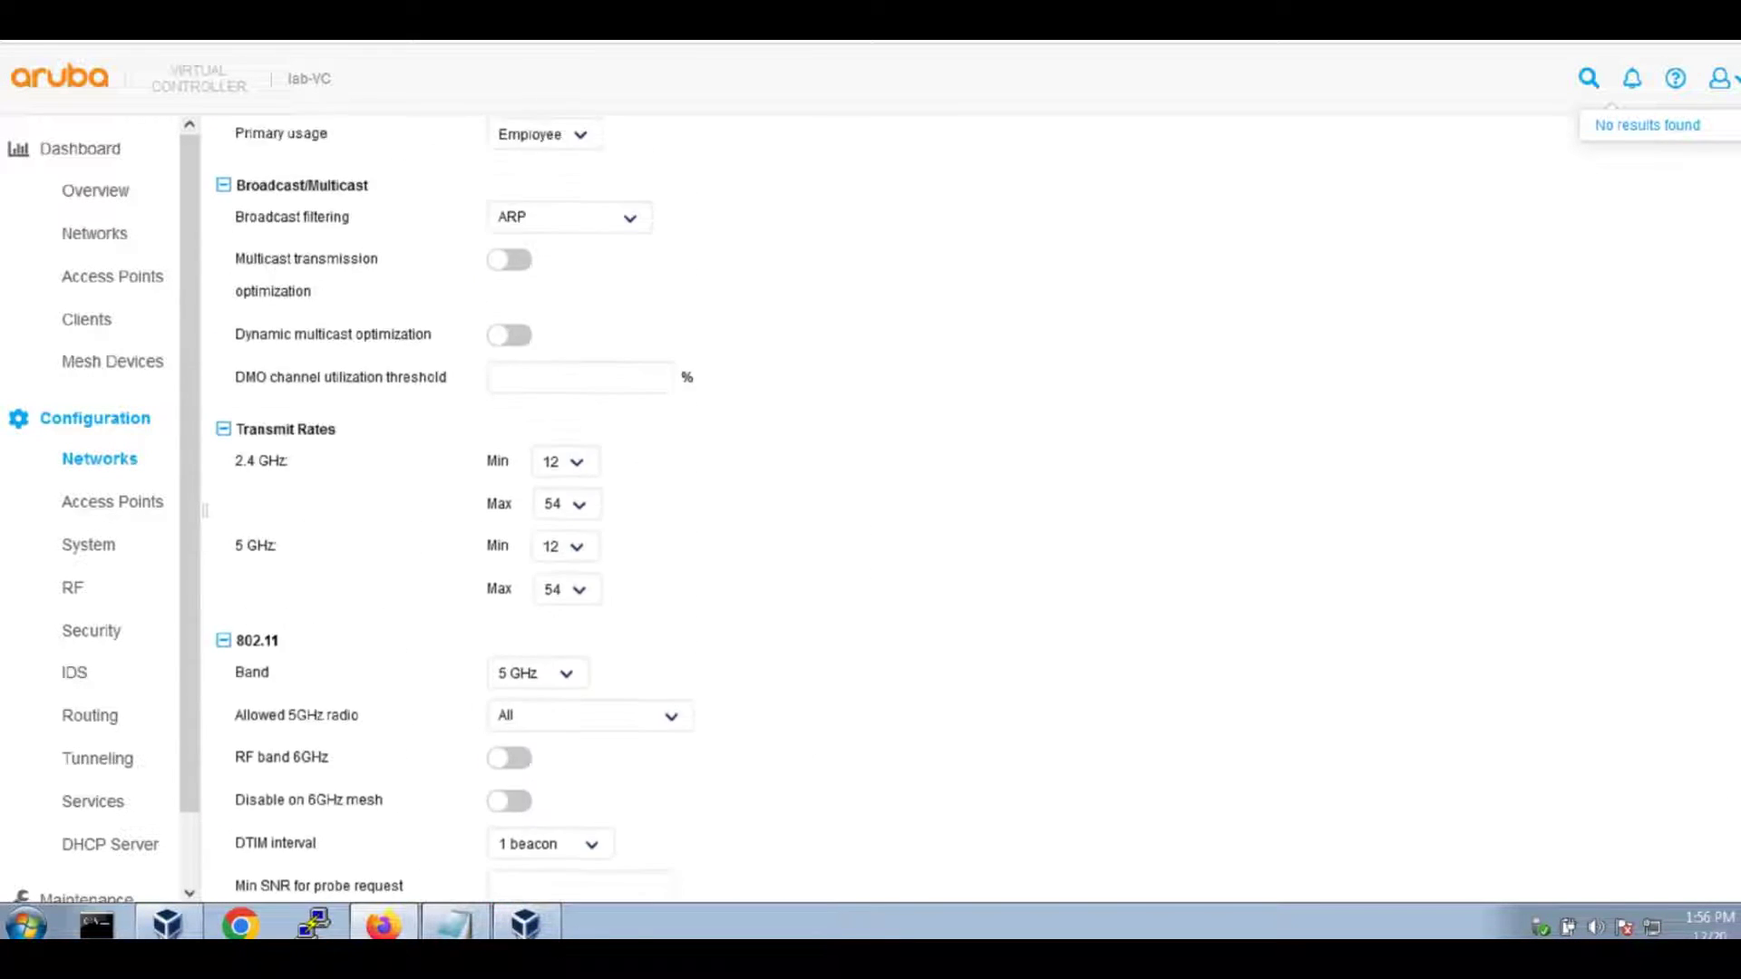
scroll(572, 504, "down", 18)
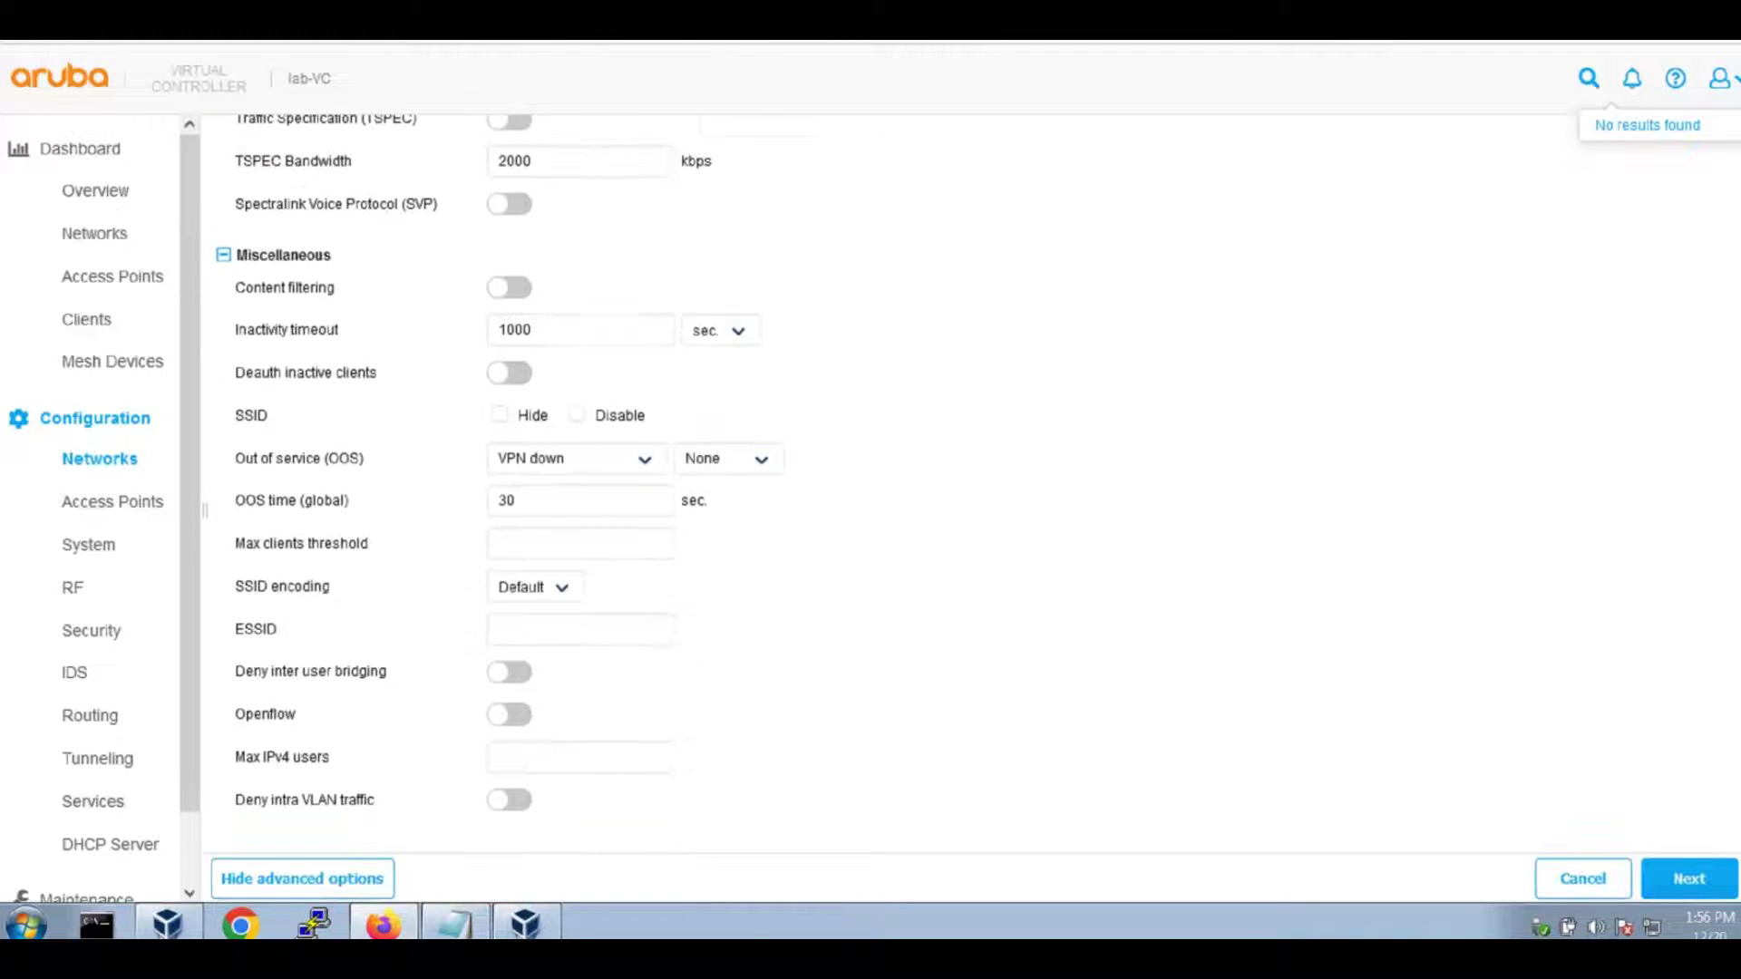
Set DEMO_WIFI security to Enterprise with DEMO-ISE-A as authentication server 1.
left_click(1680, 876)
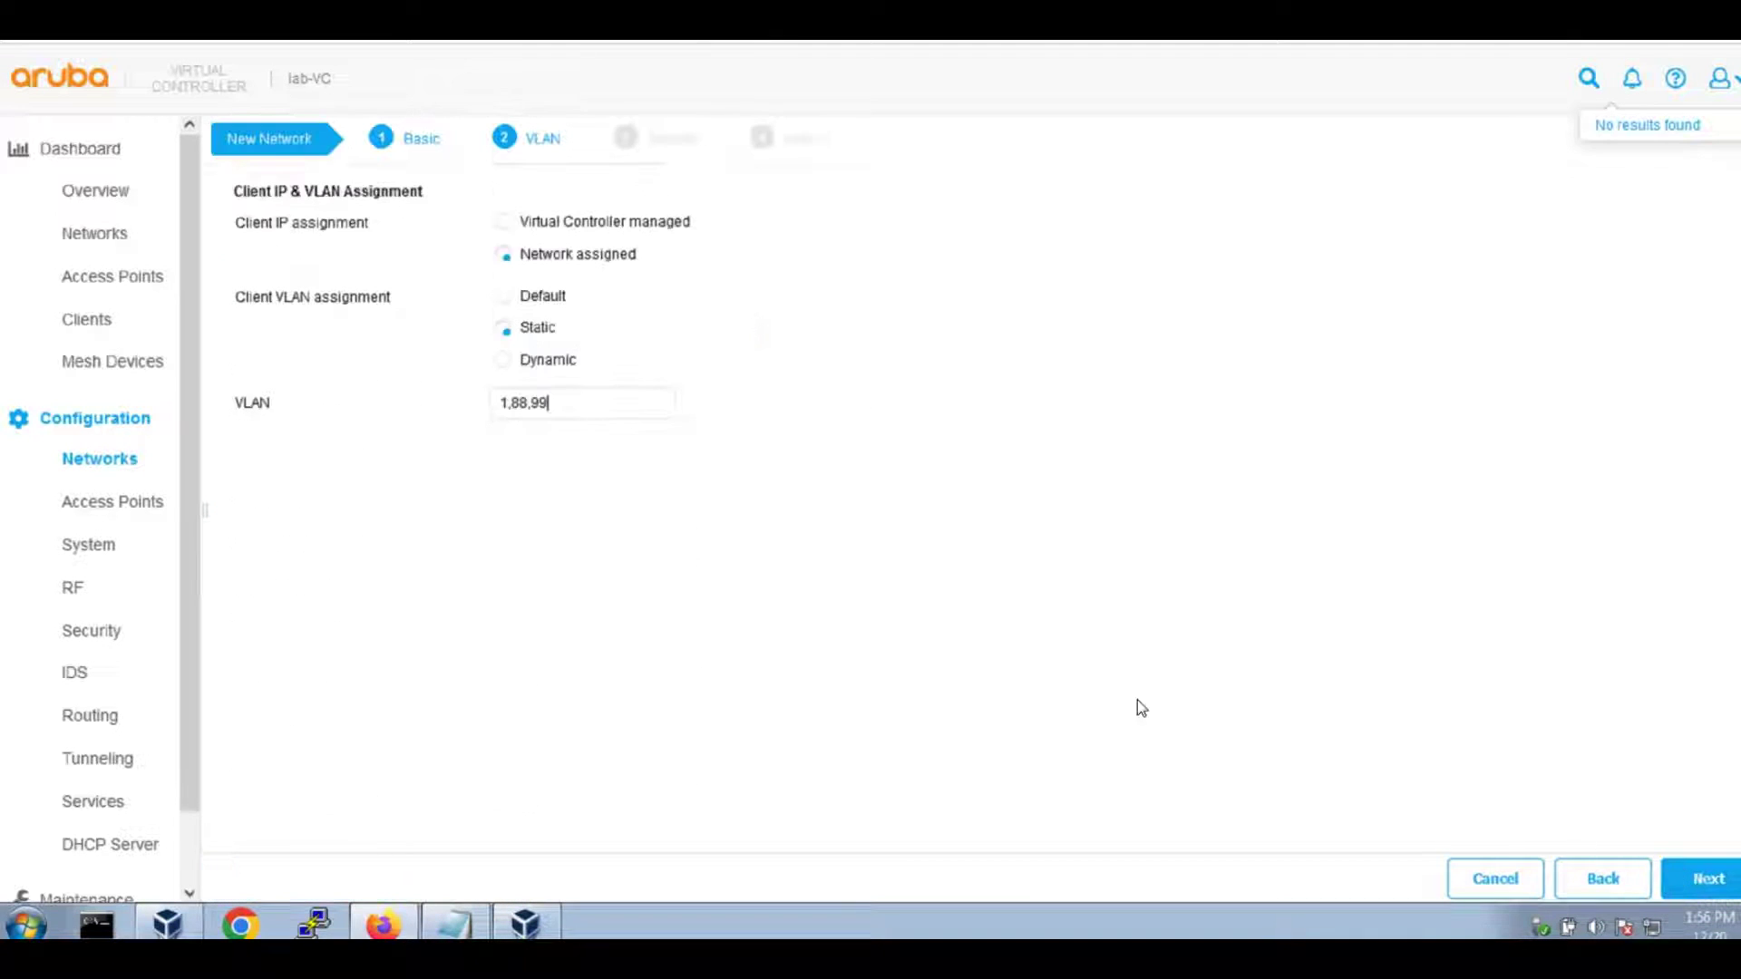
left_click(1690, 880)
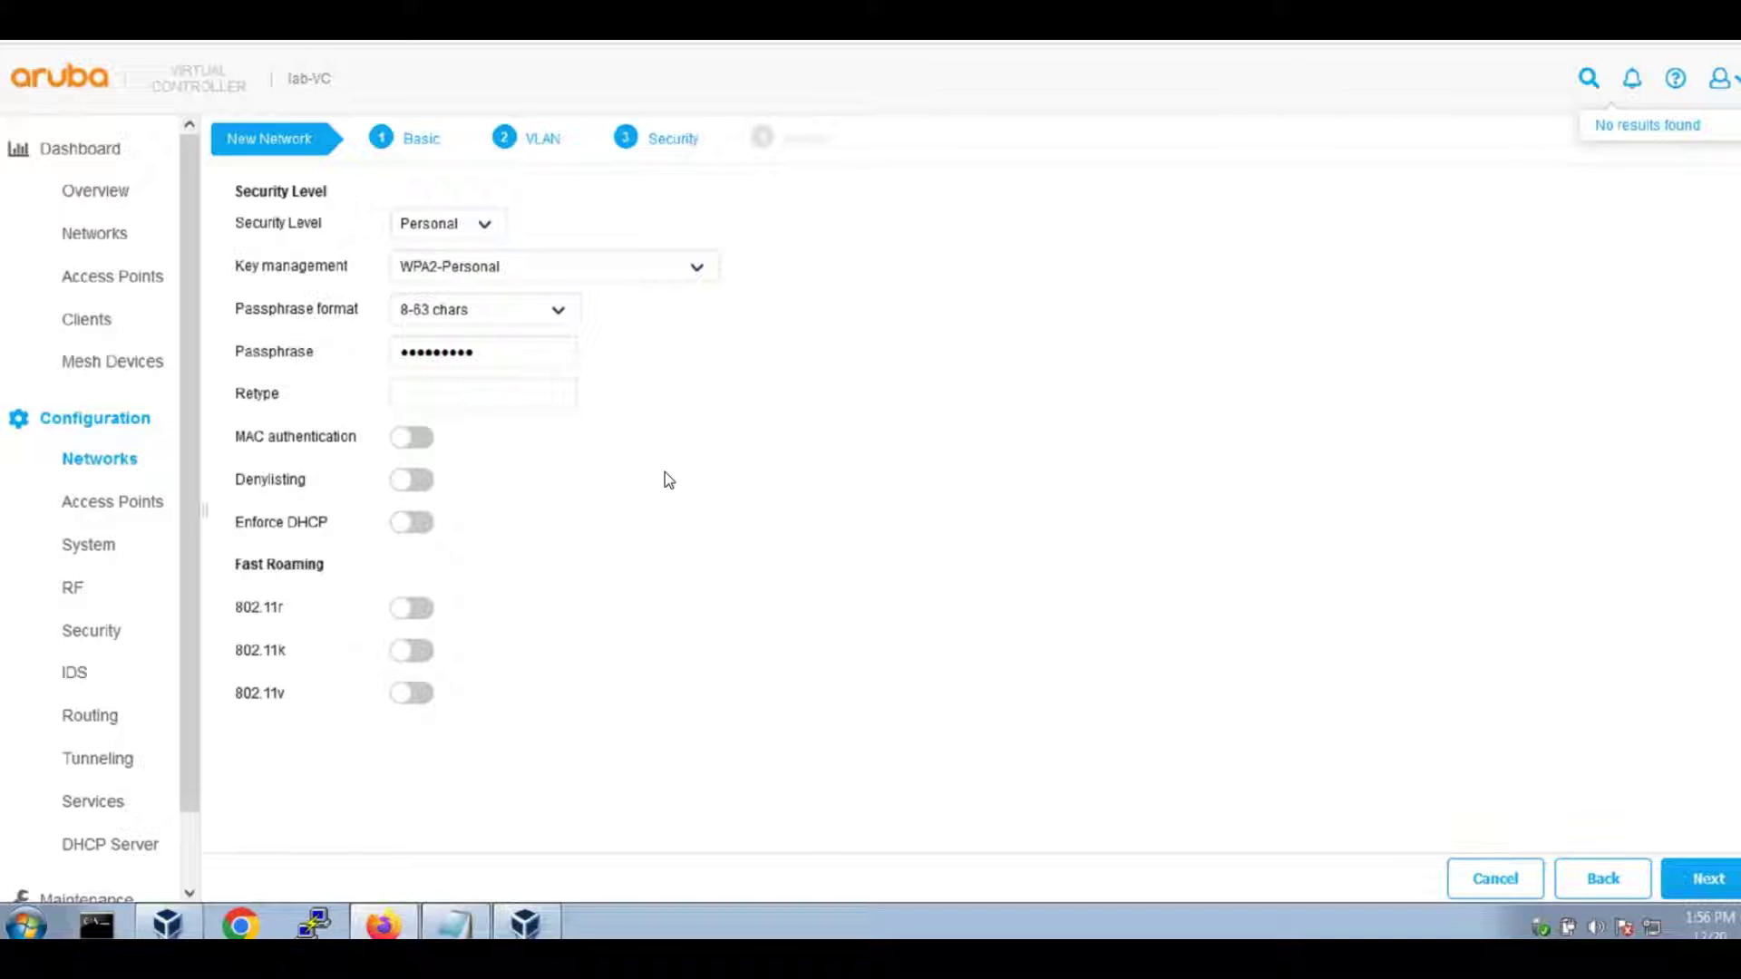
left_click(434, 227)
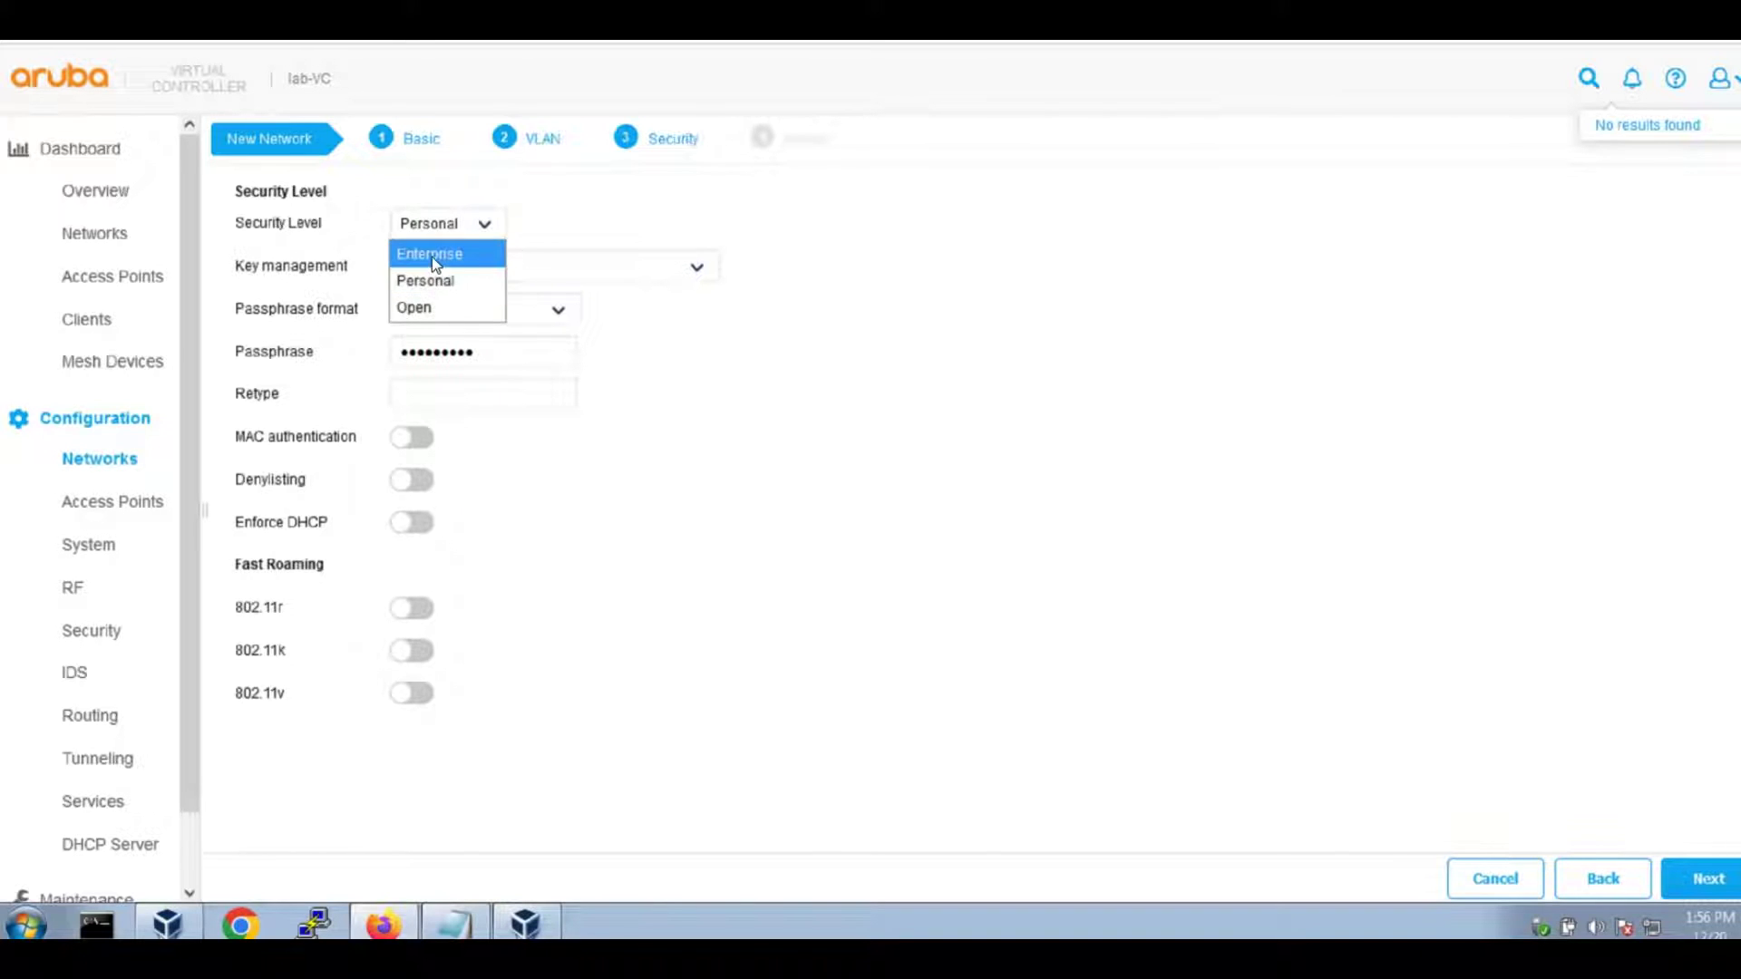
left_click(432, 254)
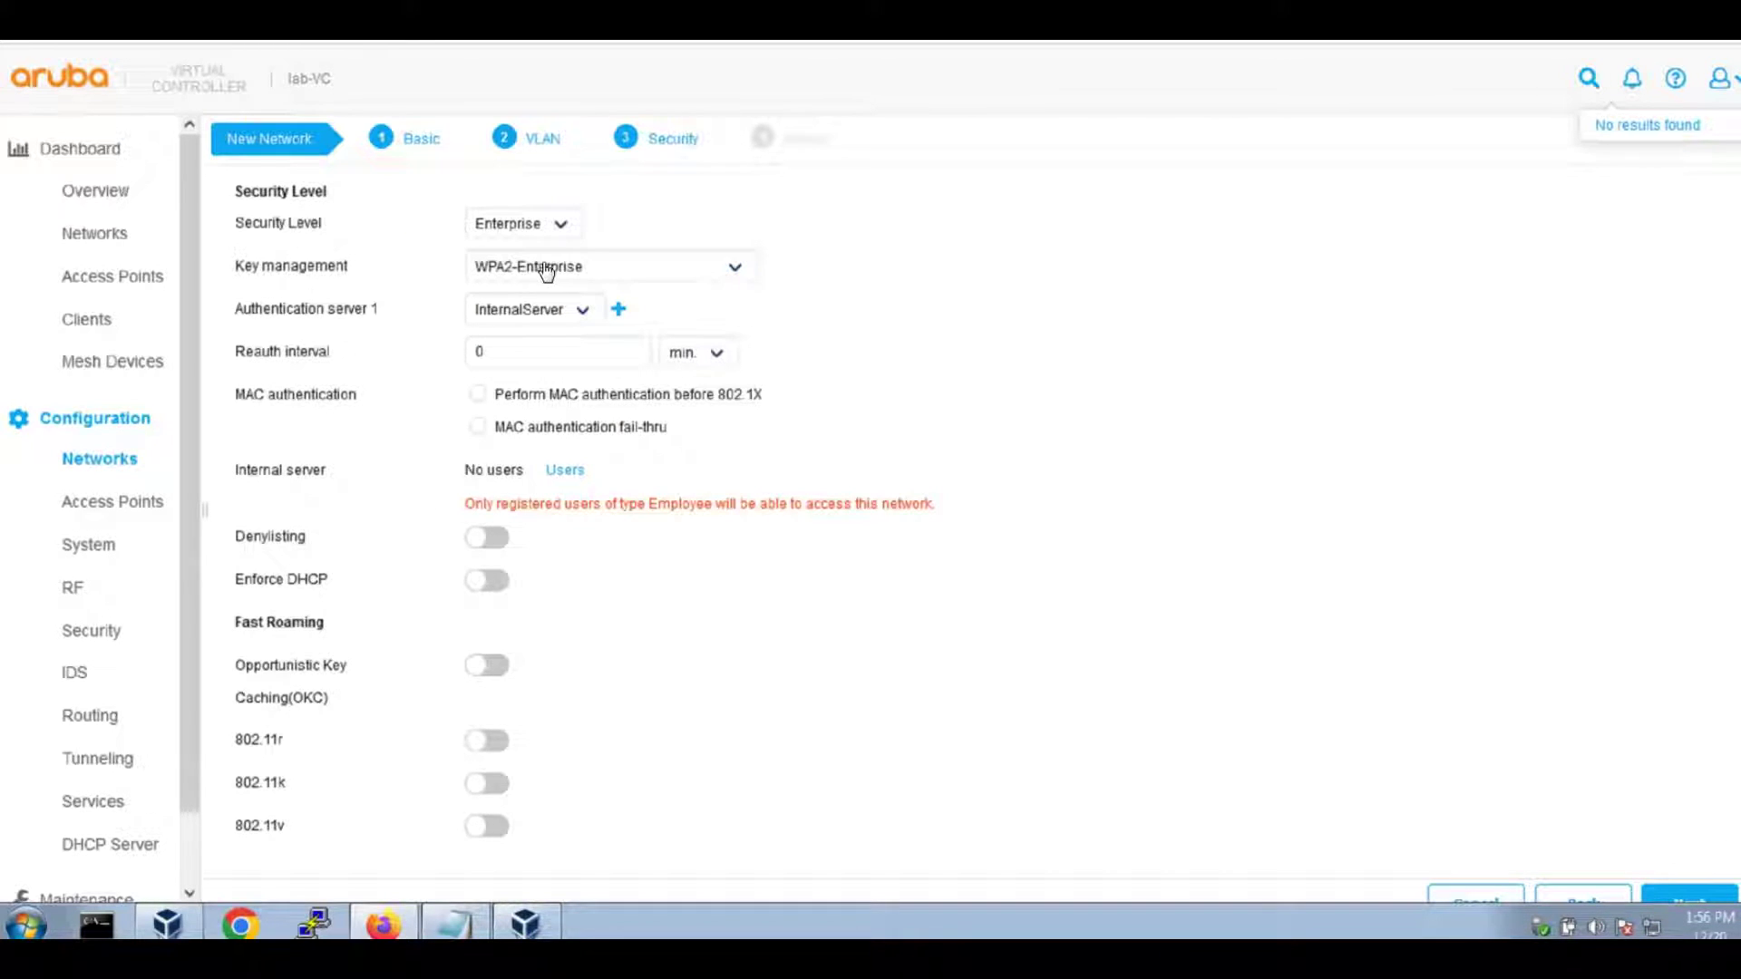
left_click(585, 311)
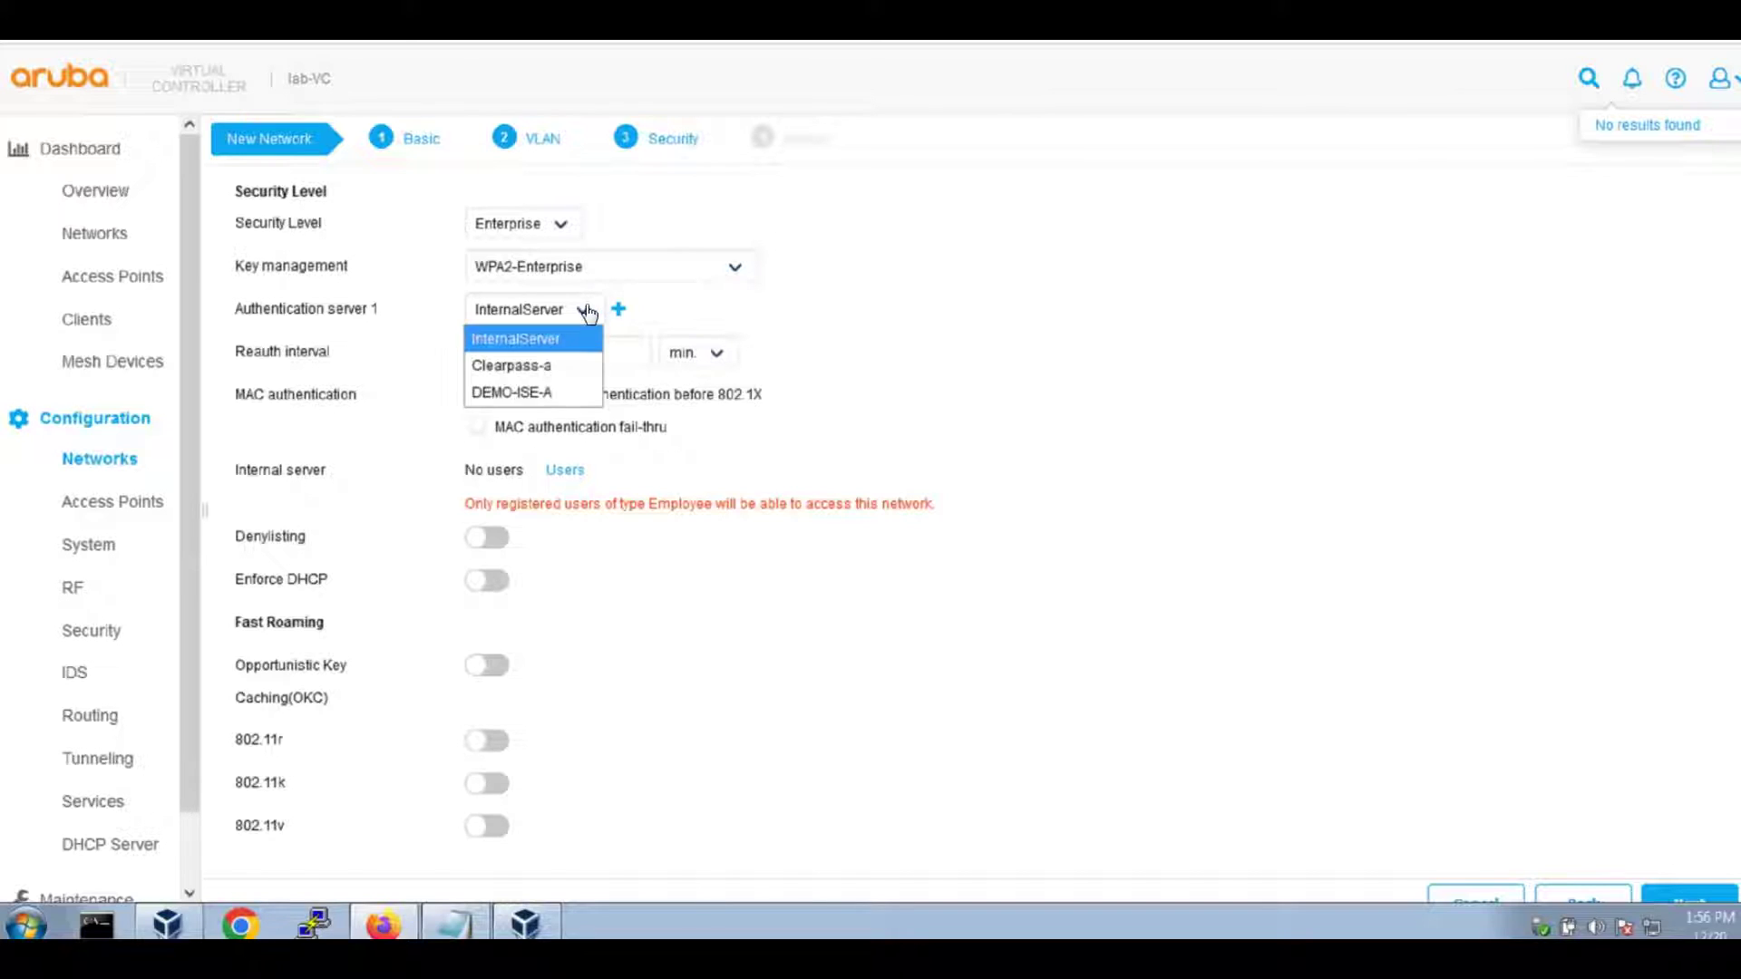
left_click(529, 394)
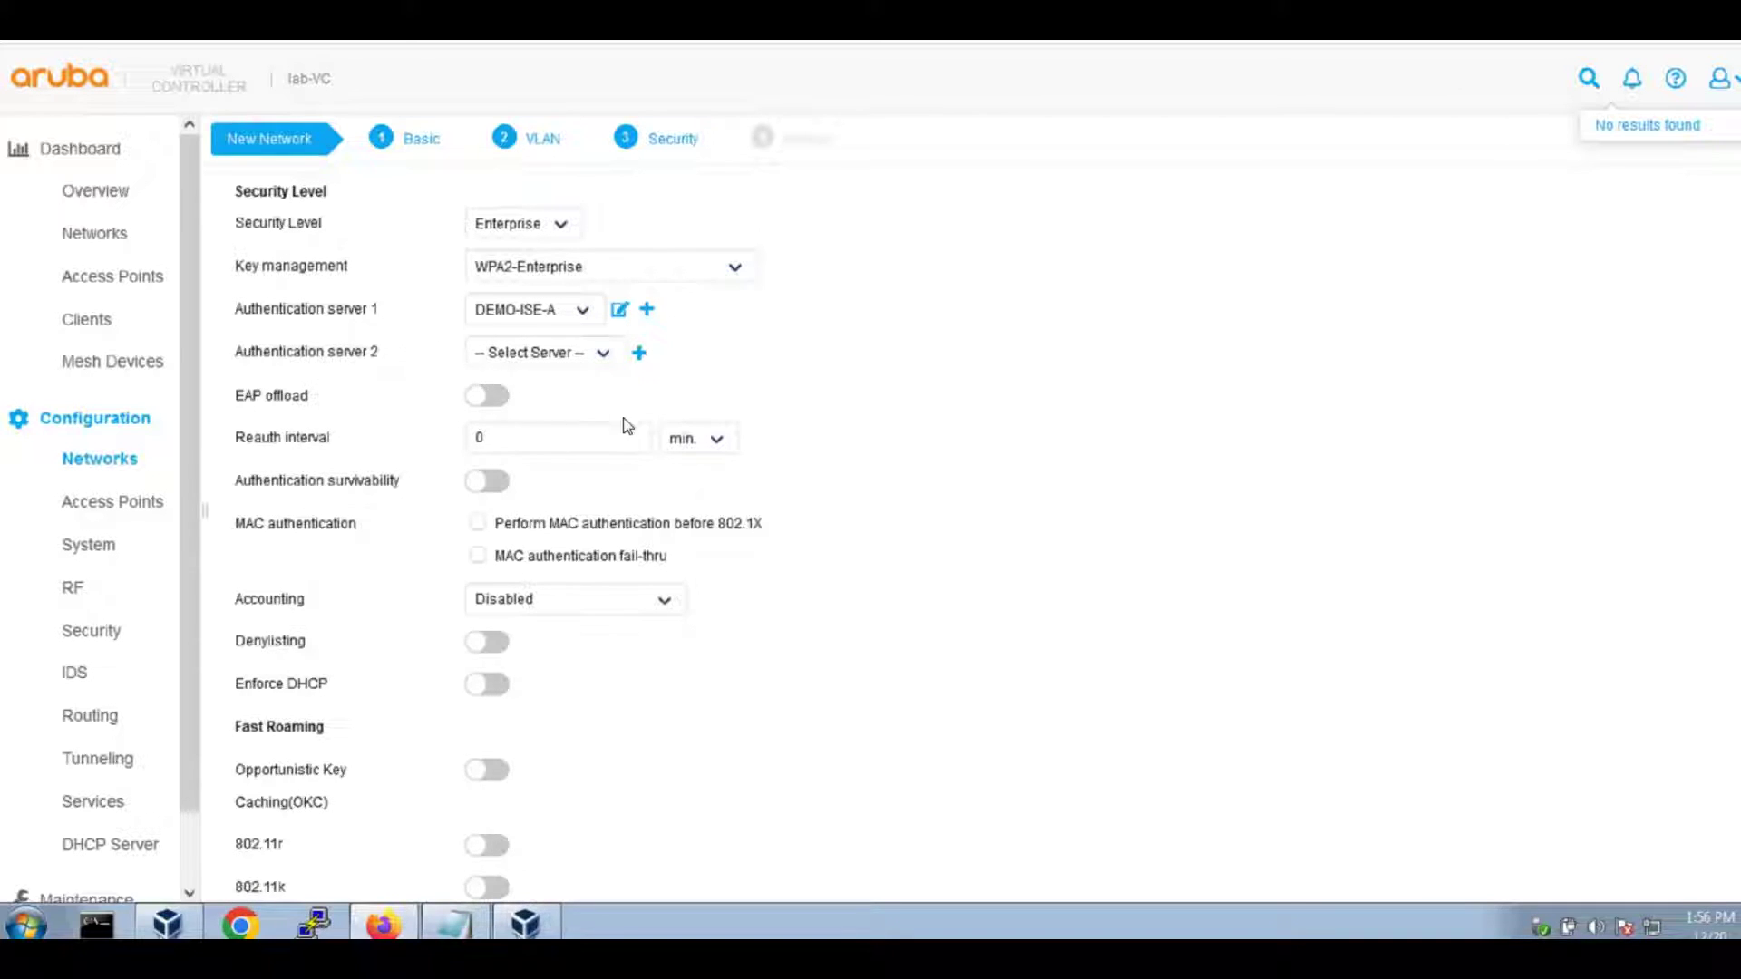
left_click(620, 309)
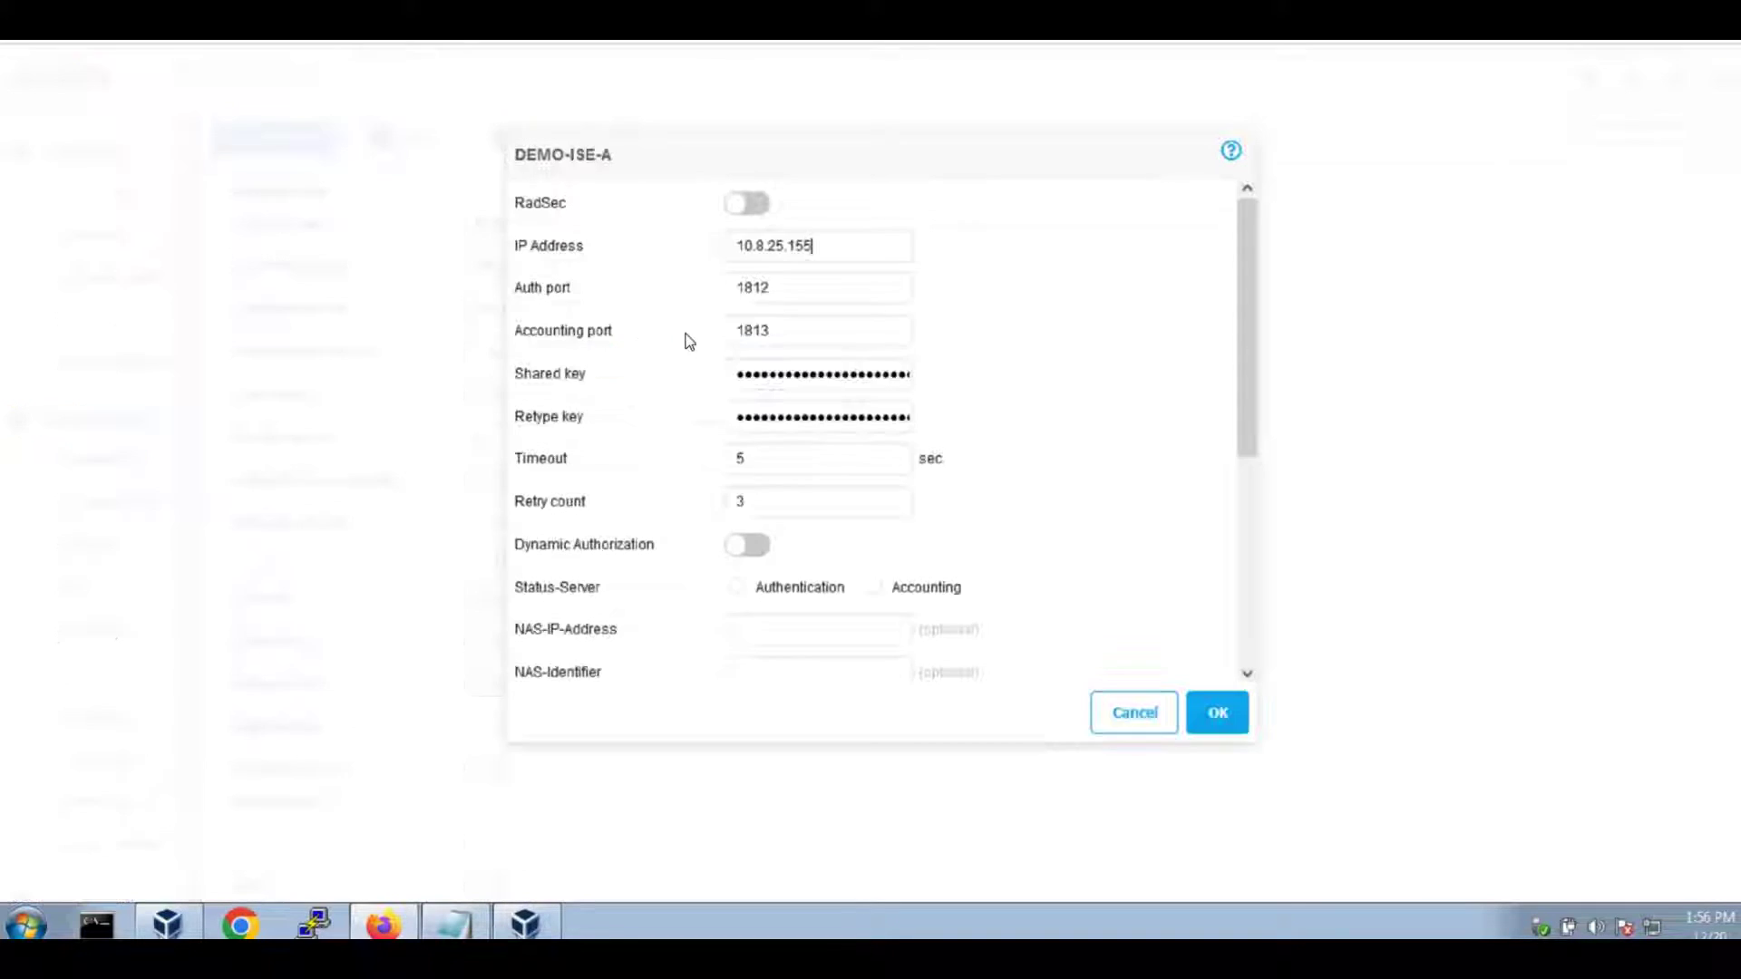
double_click(755, 255)
left_click(723, 258)
left_click(1227, 726)
scroll(912, 565, "down", 2)
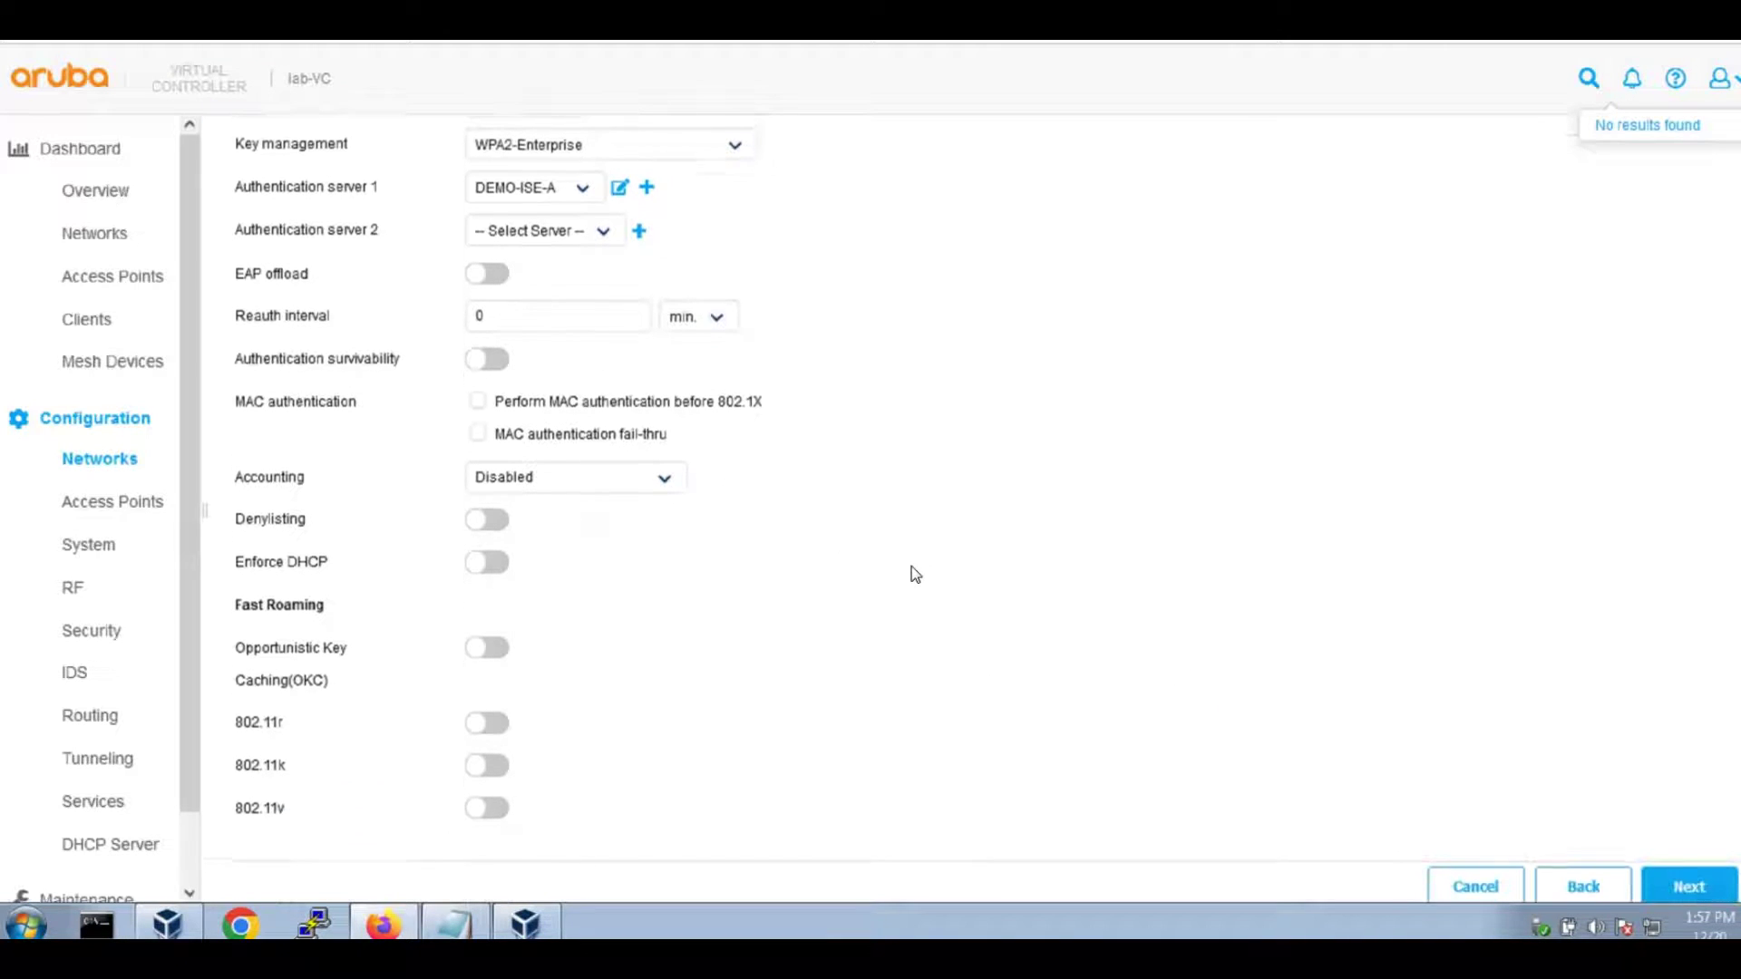
Enable OKC, 802.11r and 802.11k fast roaming, then finish the DEMO_WIFI wizard.
left_click(494, 641)
left_click(491, 718)
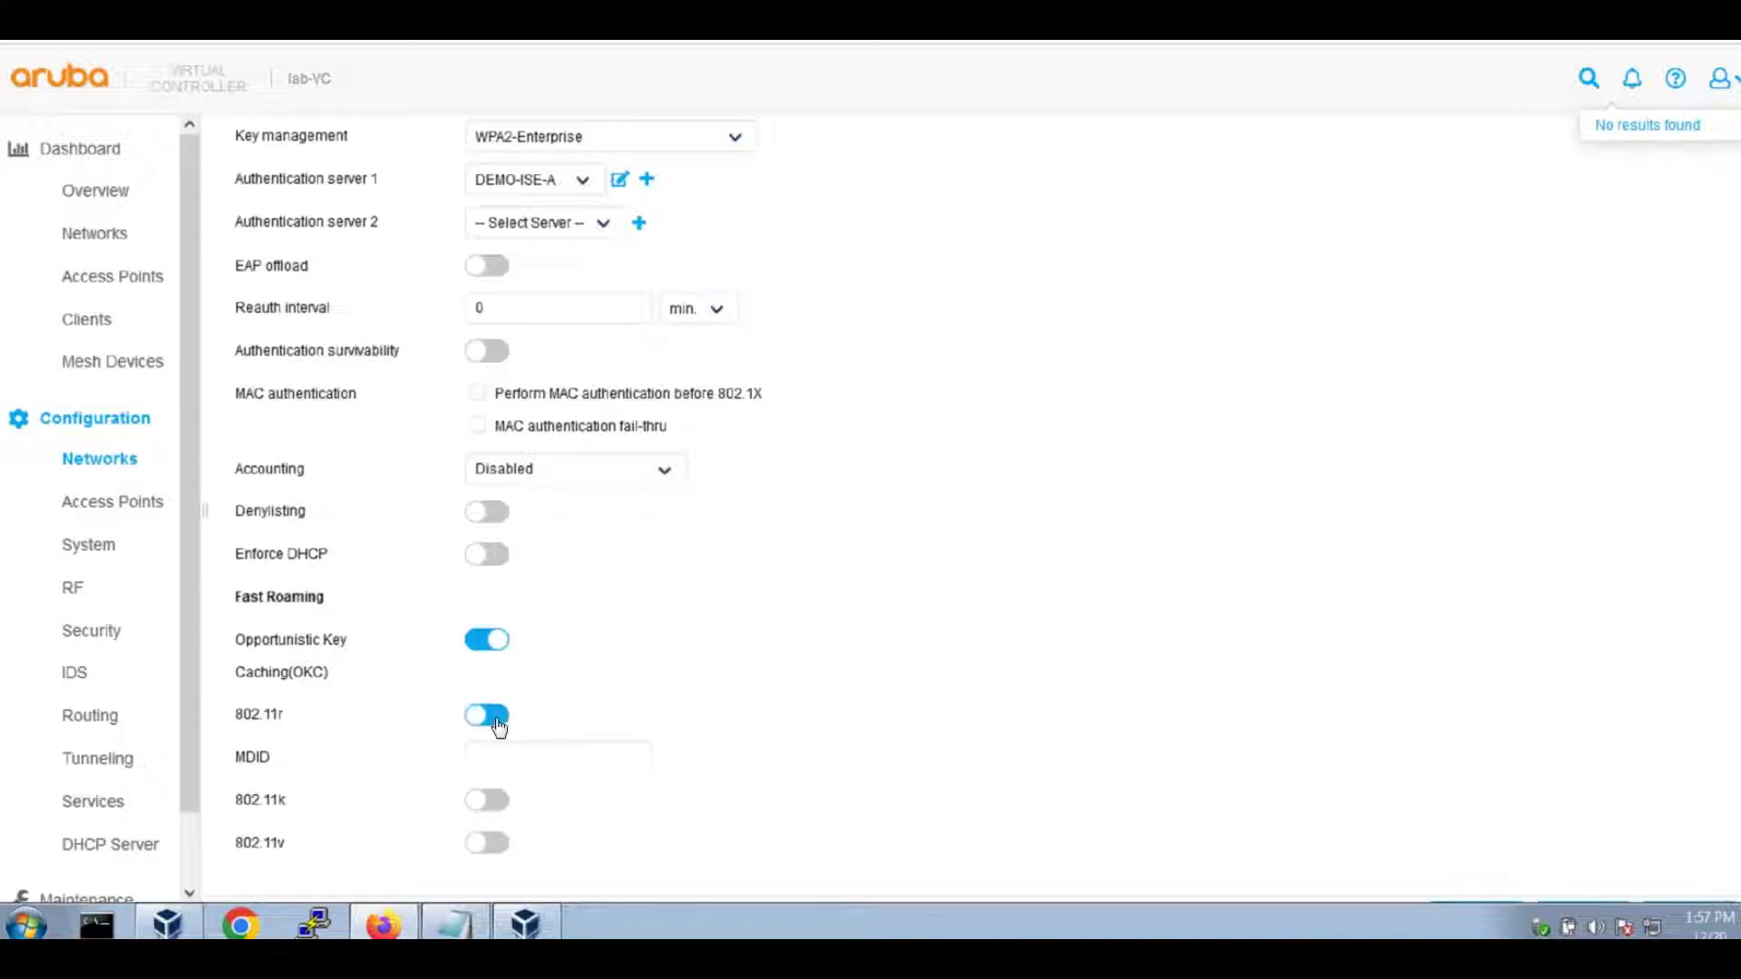
left_click(490, 802)
scroll(1580, 798, "down", 1)
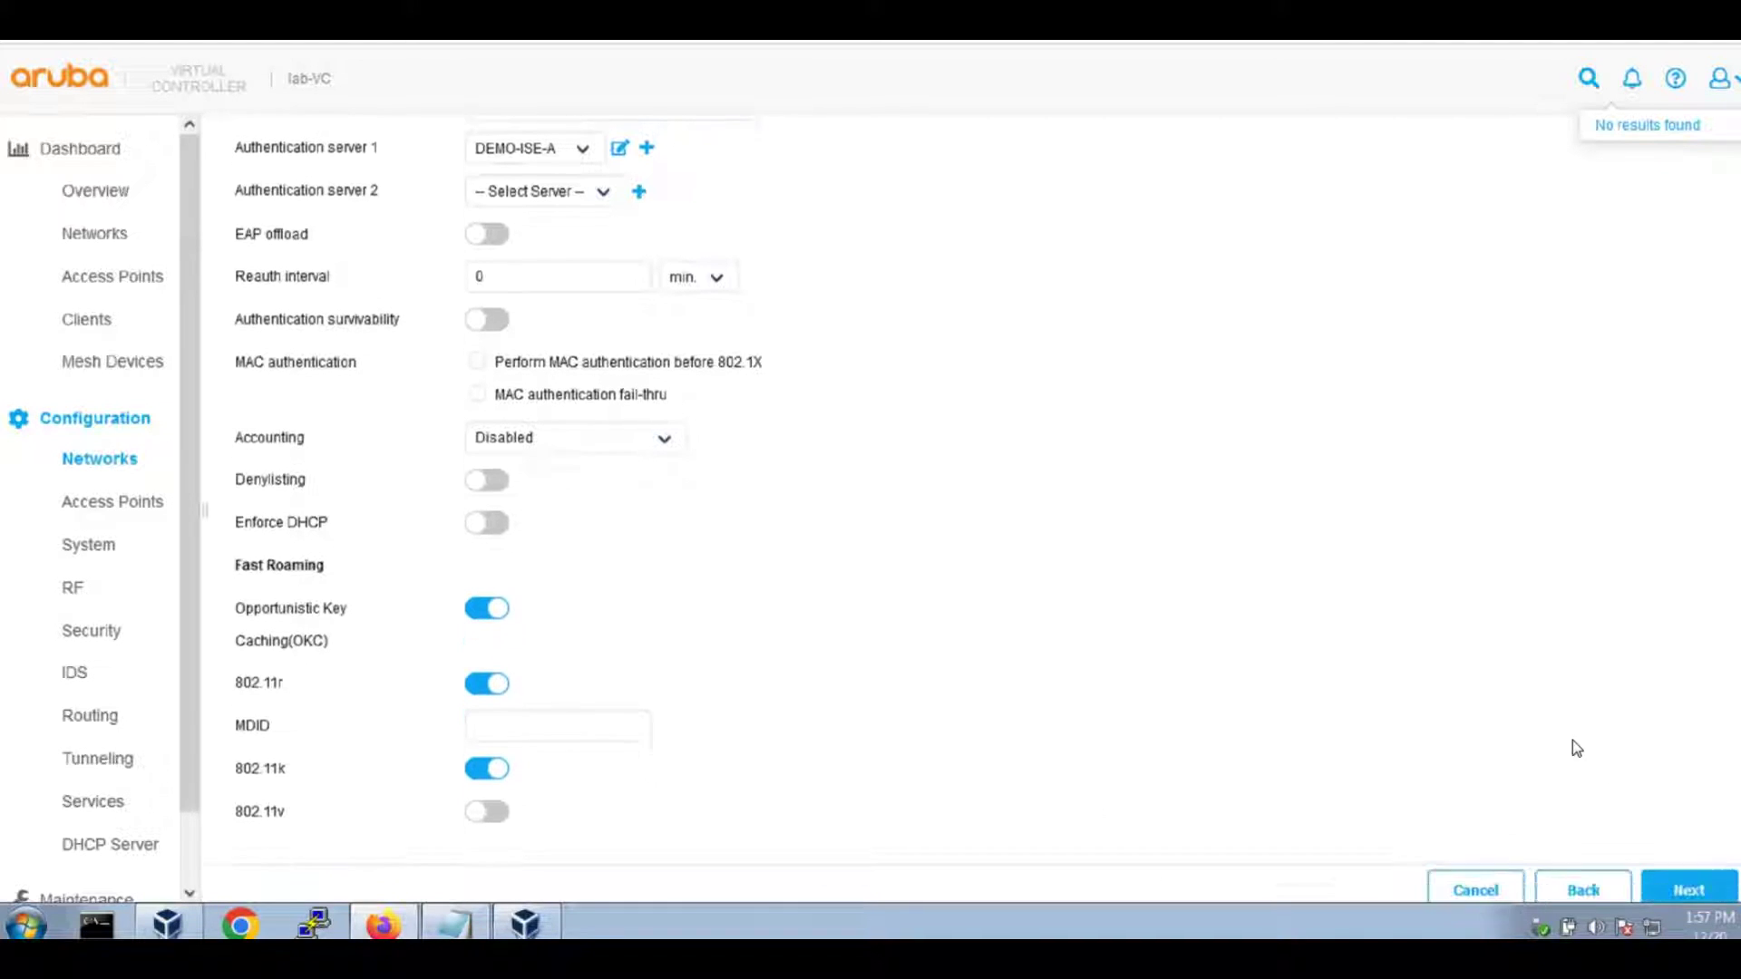
left_click(1687, 888)
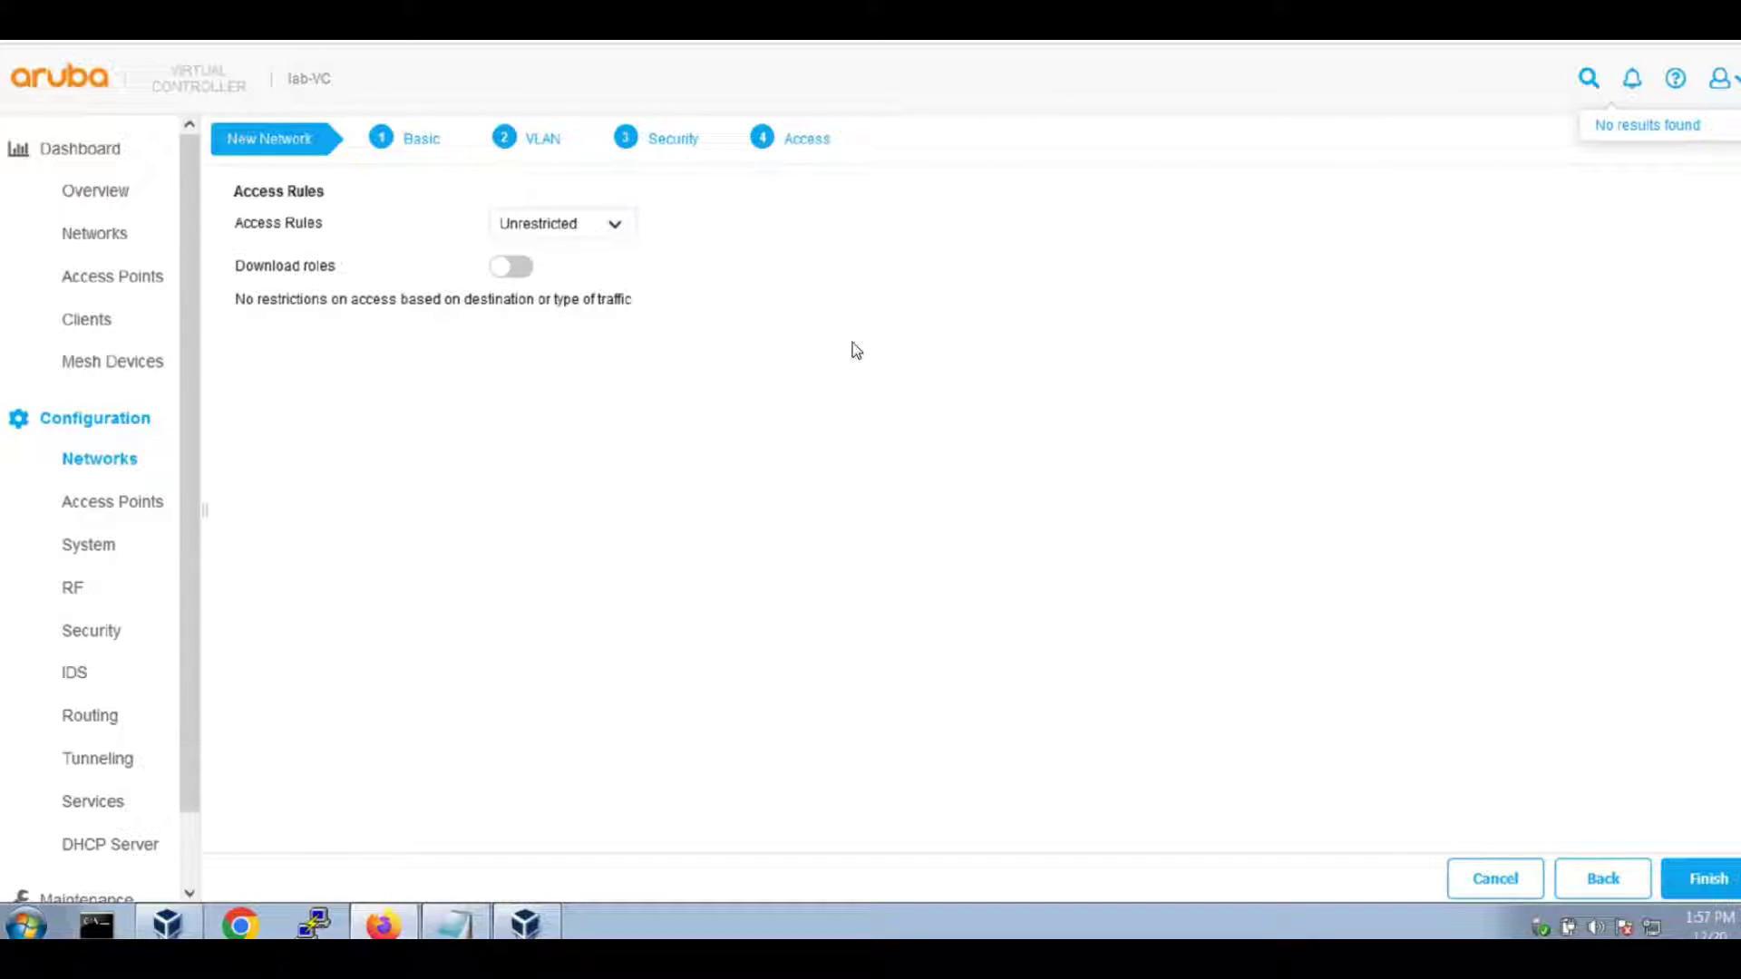
left_click(1709, 879)
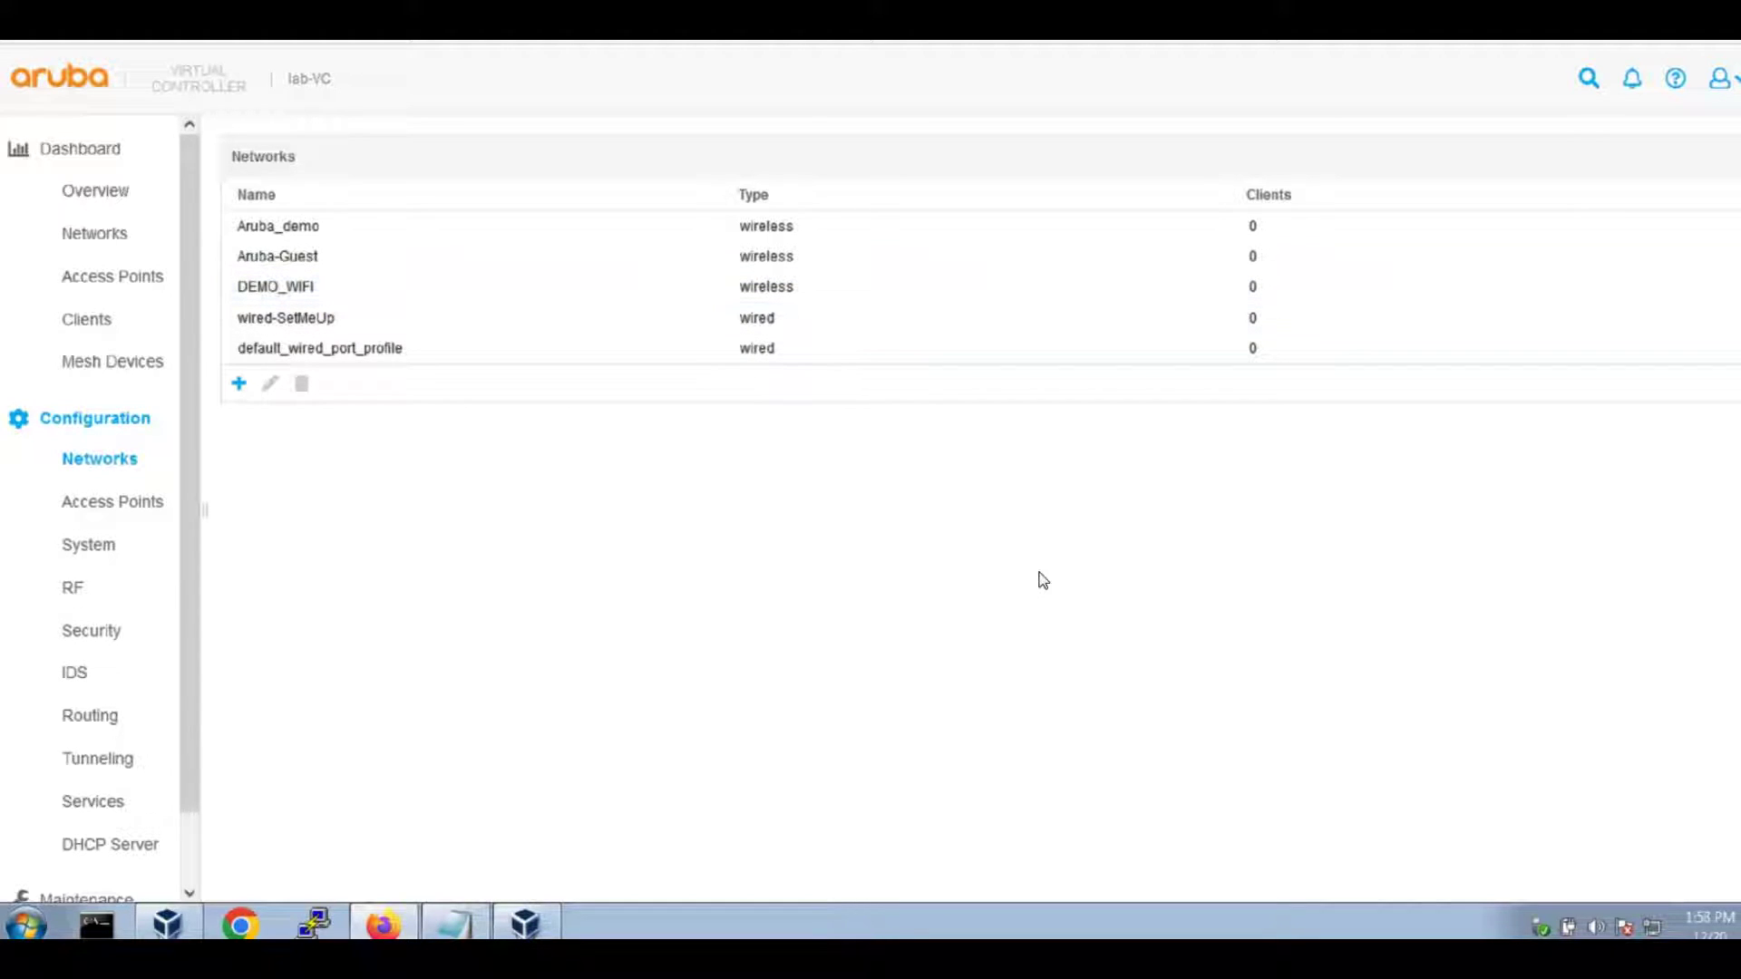
Edit DEMO_WIFI and switch its access rules to Role-based.
left_click(456, 304)
left_click(270, 386)
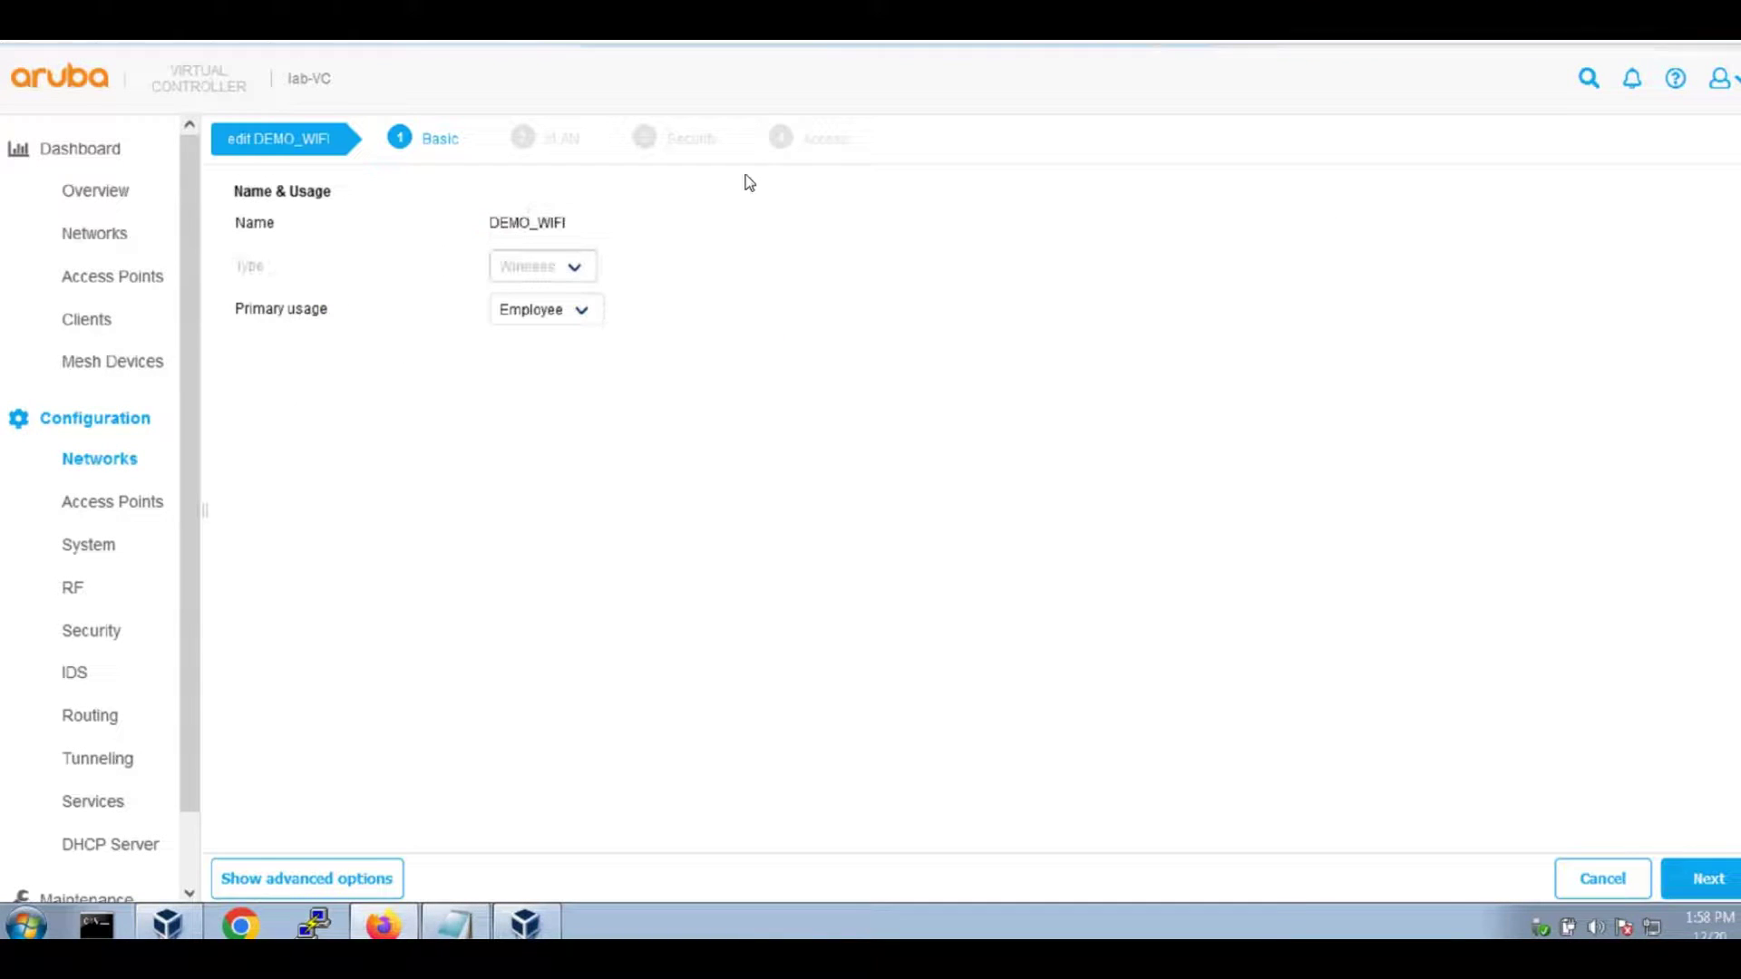
left_click(1710, 882)
left_click(1710, 883)
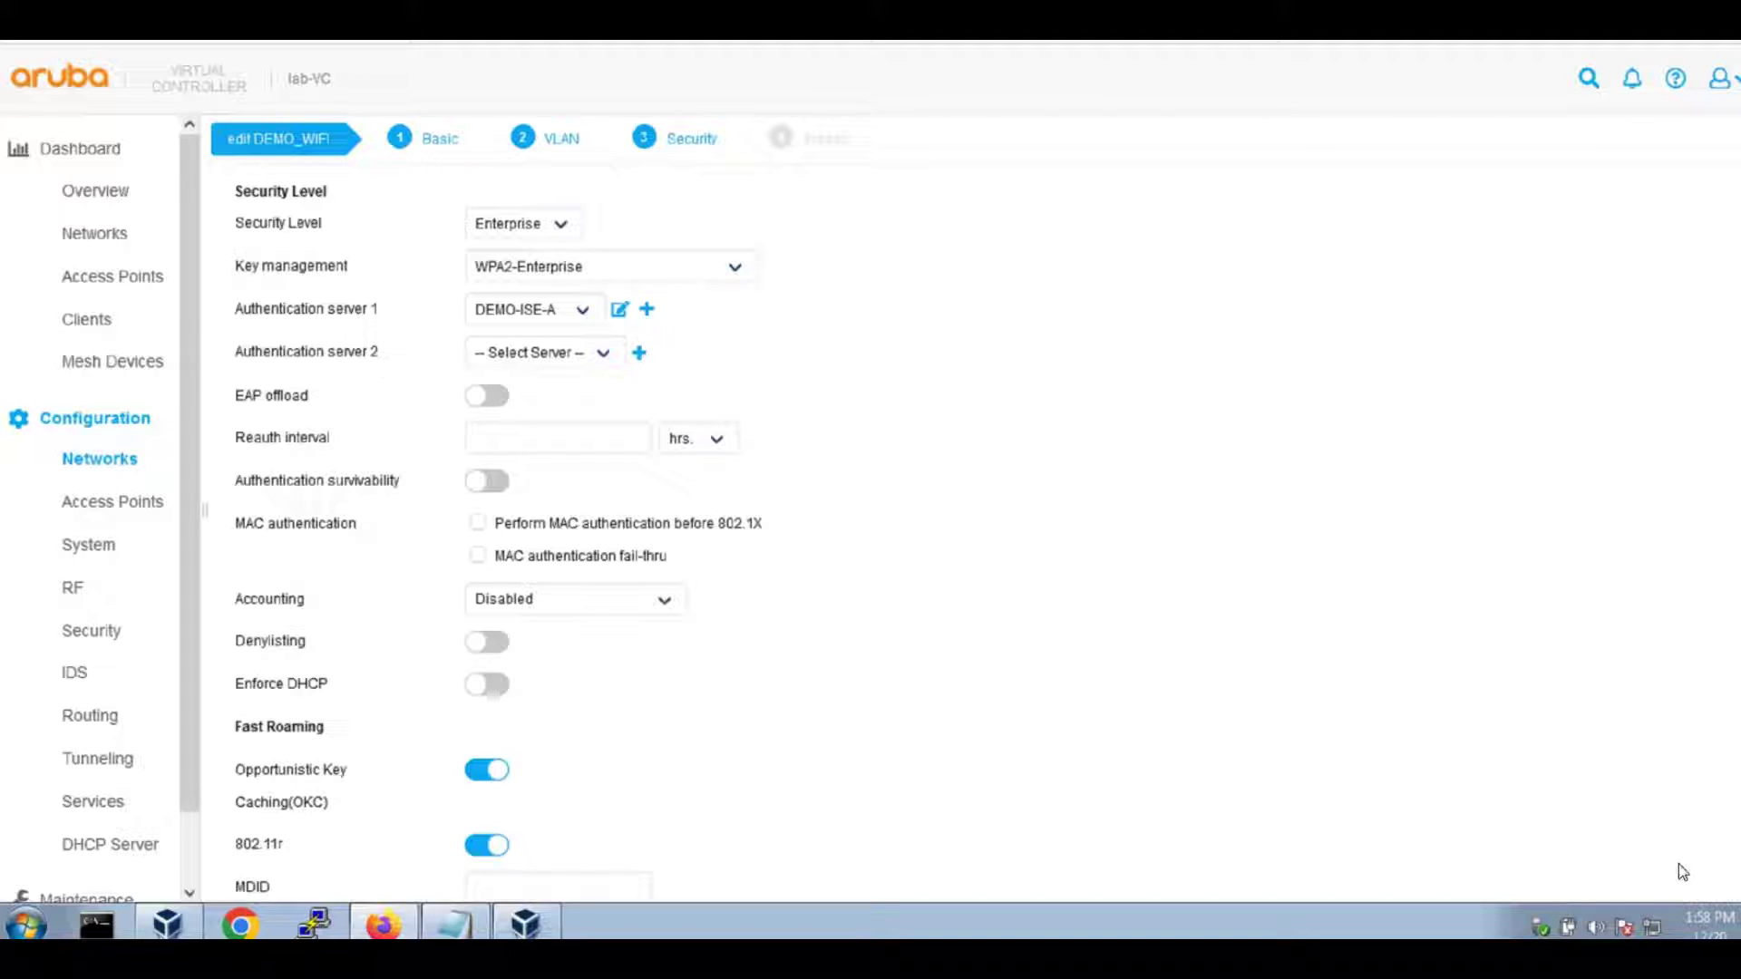
scroll(1488, 777, "down", 2)
left_click(1692, 879)
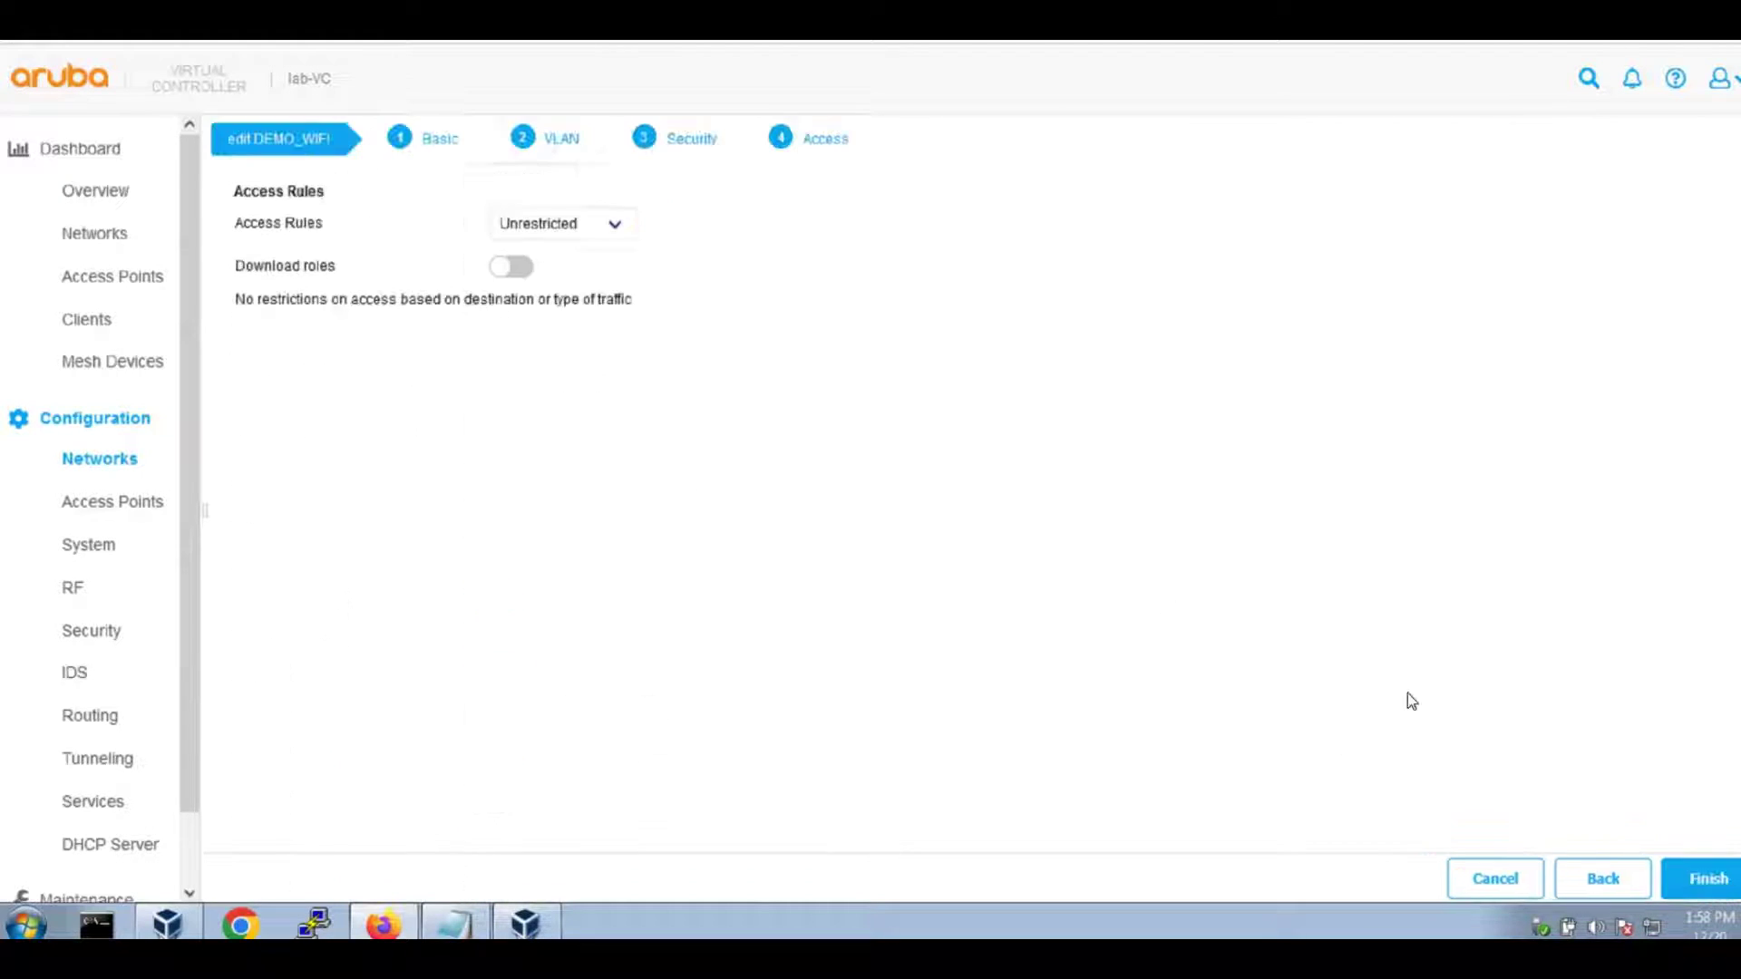
left_click(548, 226)
left_click(553, 254)
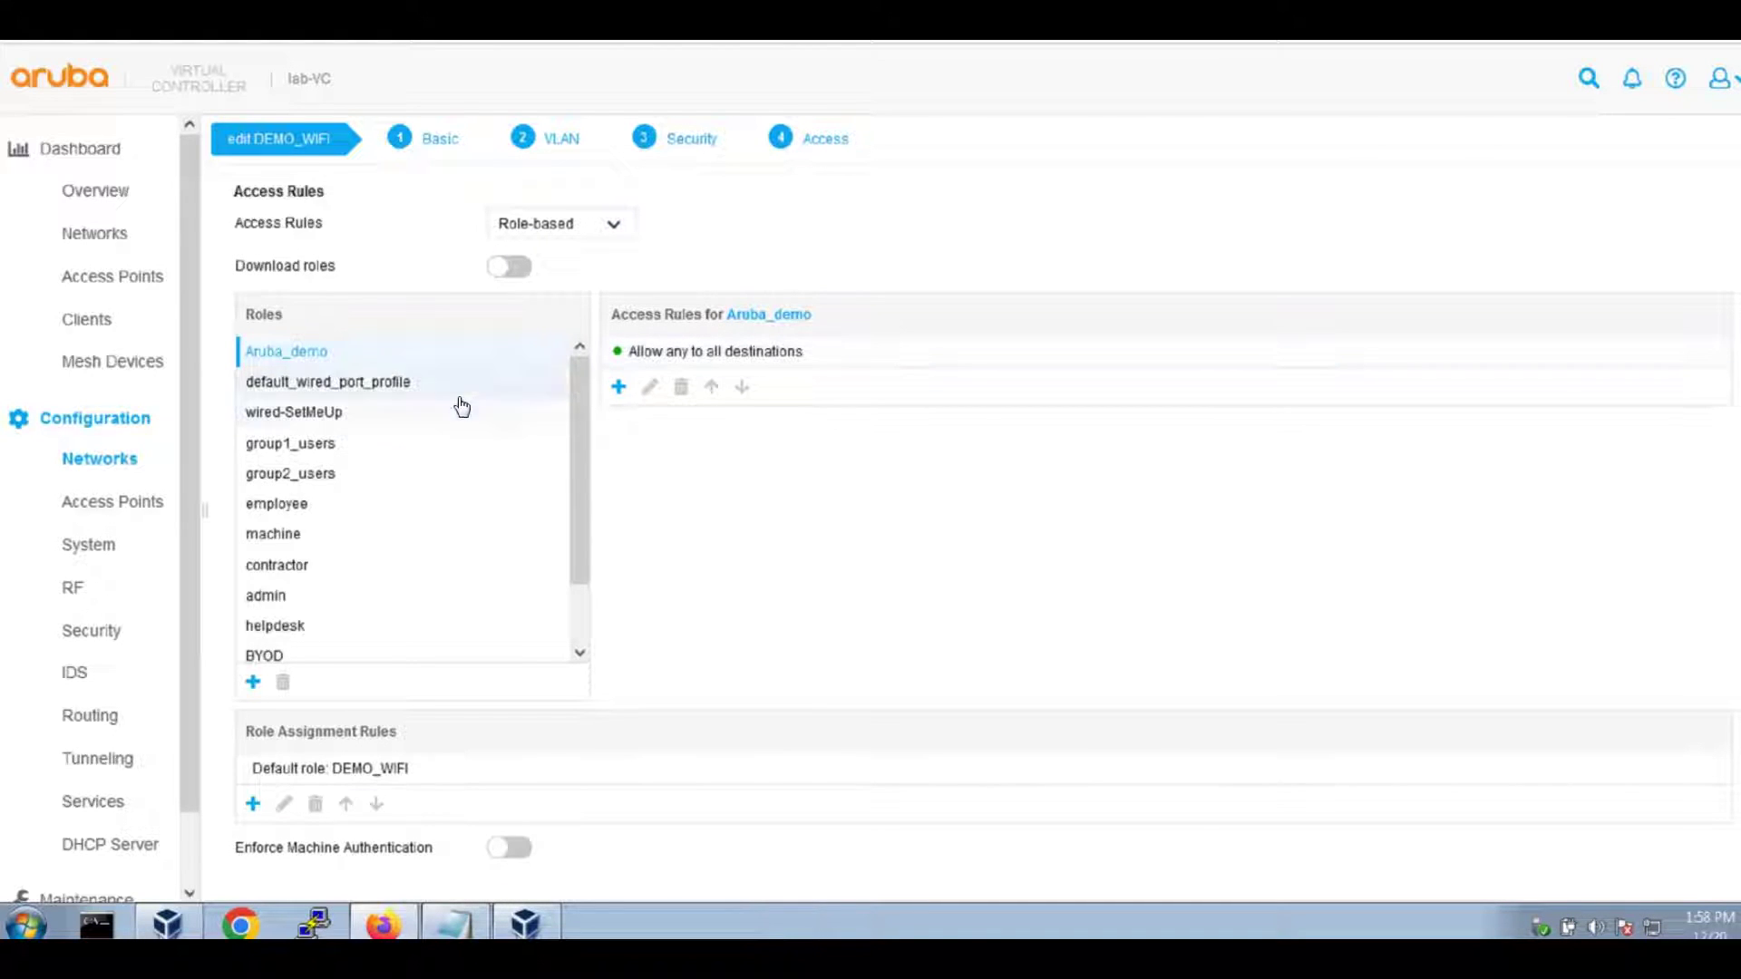
Review the contractor and employee role rules and save DEMO_WIFI.
left_click(313, 565)
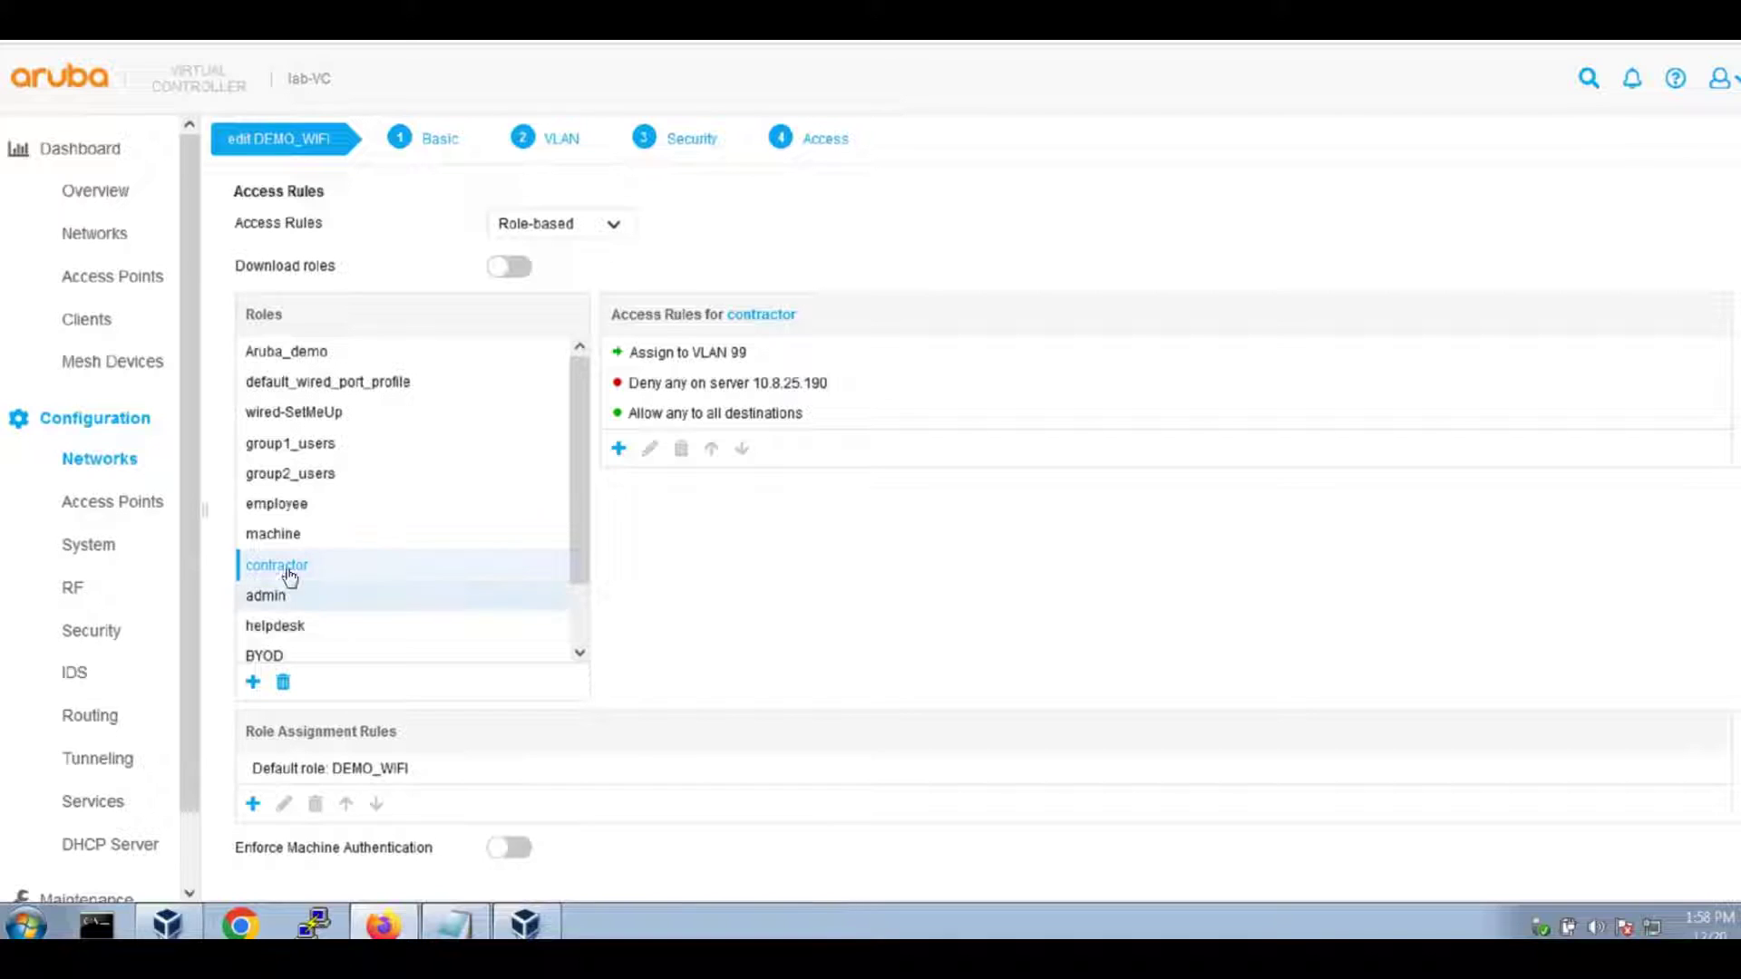
left_click(548, 515)
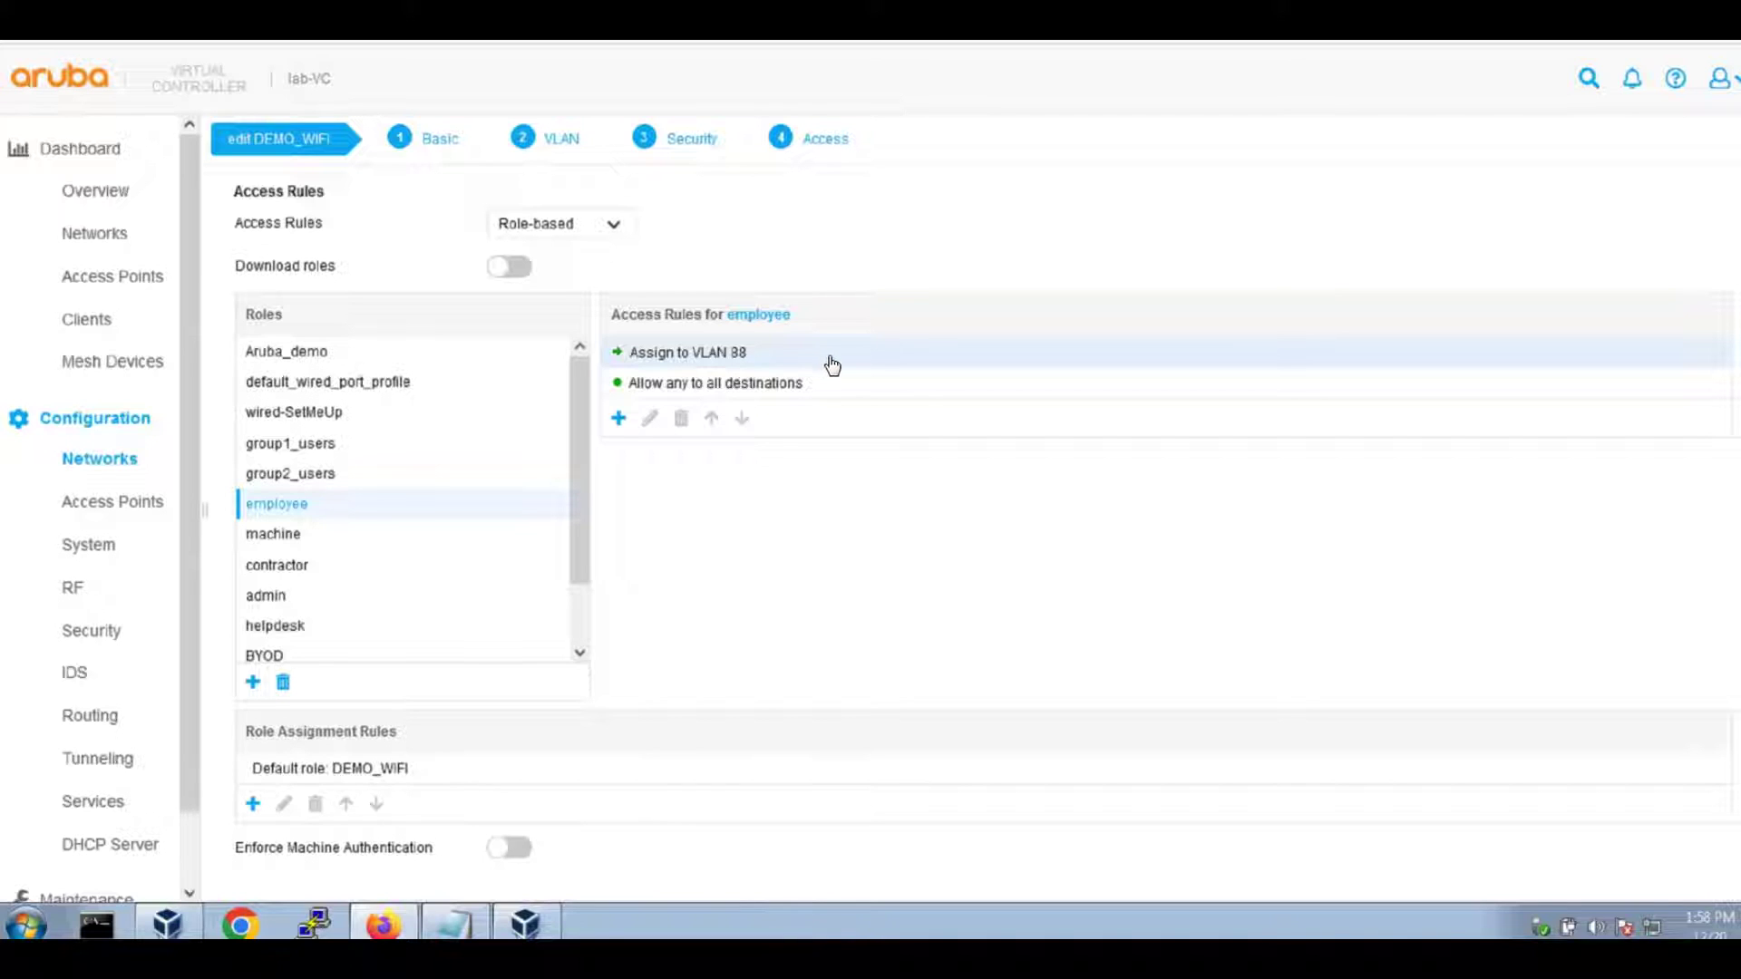
scroll(1469, 698, "down", 1)
left_click(1691, 882)
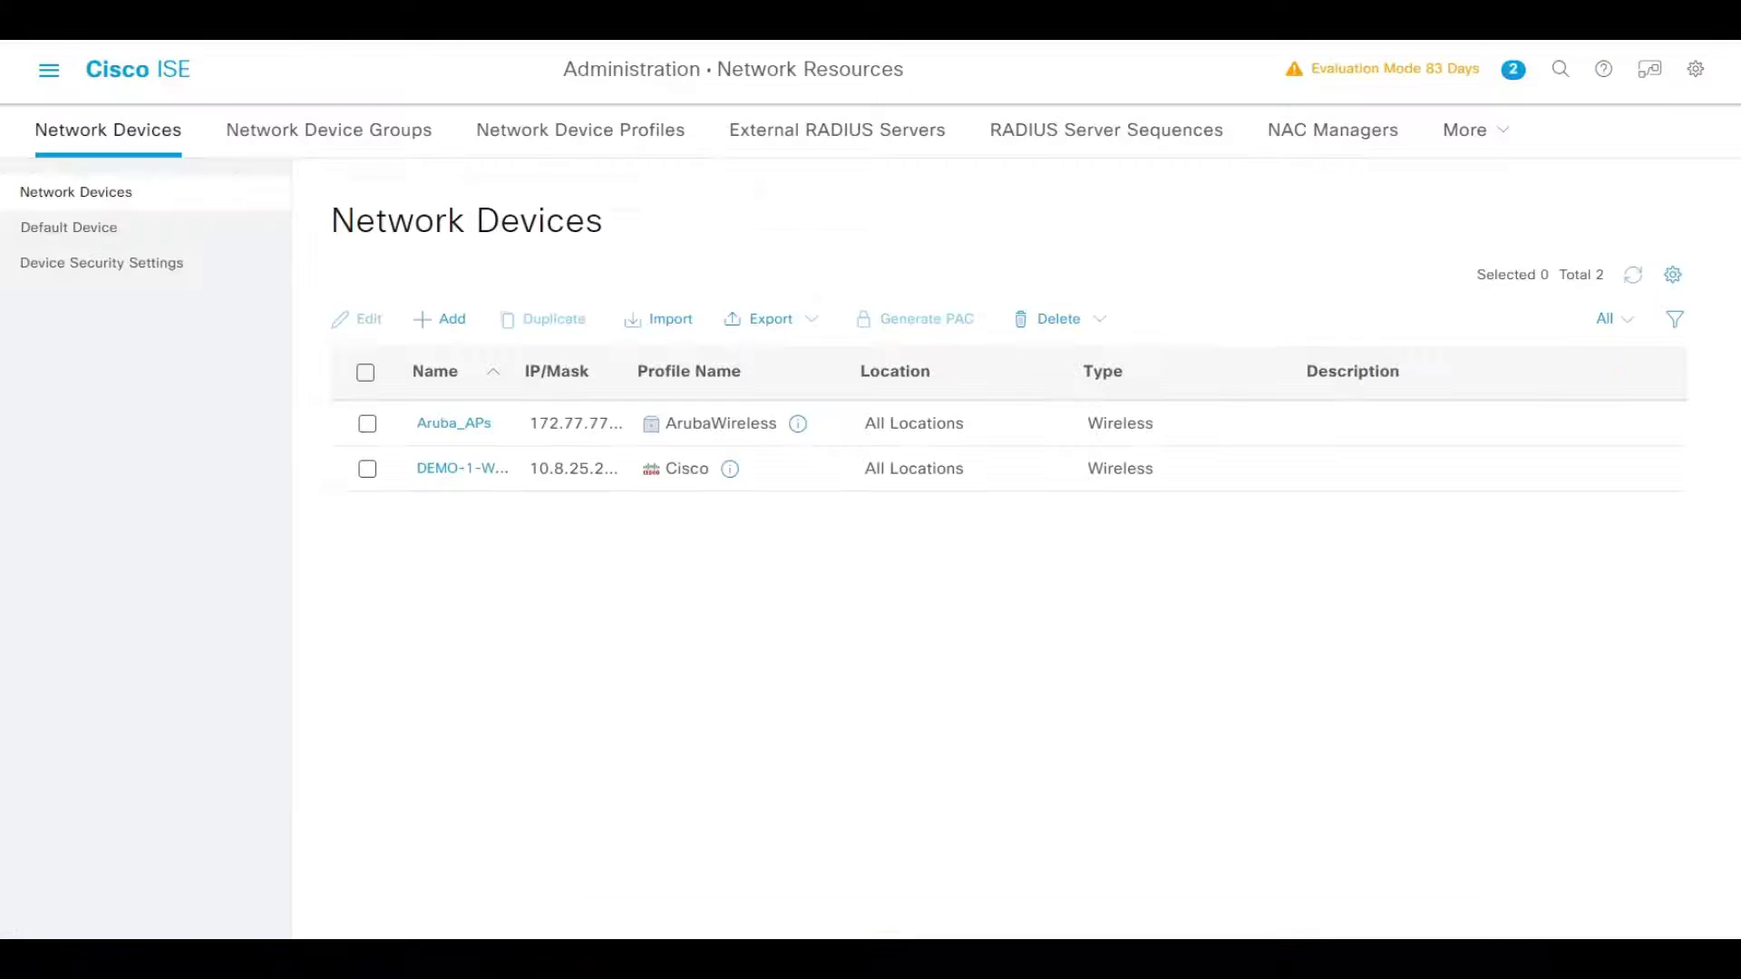
Open the Lab_Protocols allowed protocols service under Policy Elements.
left_click(60, 82)
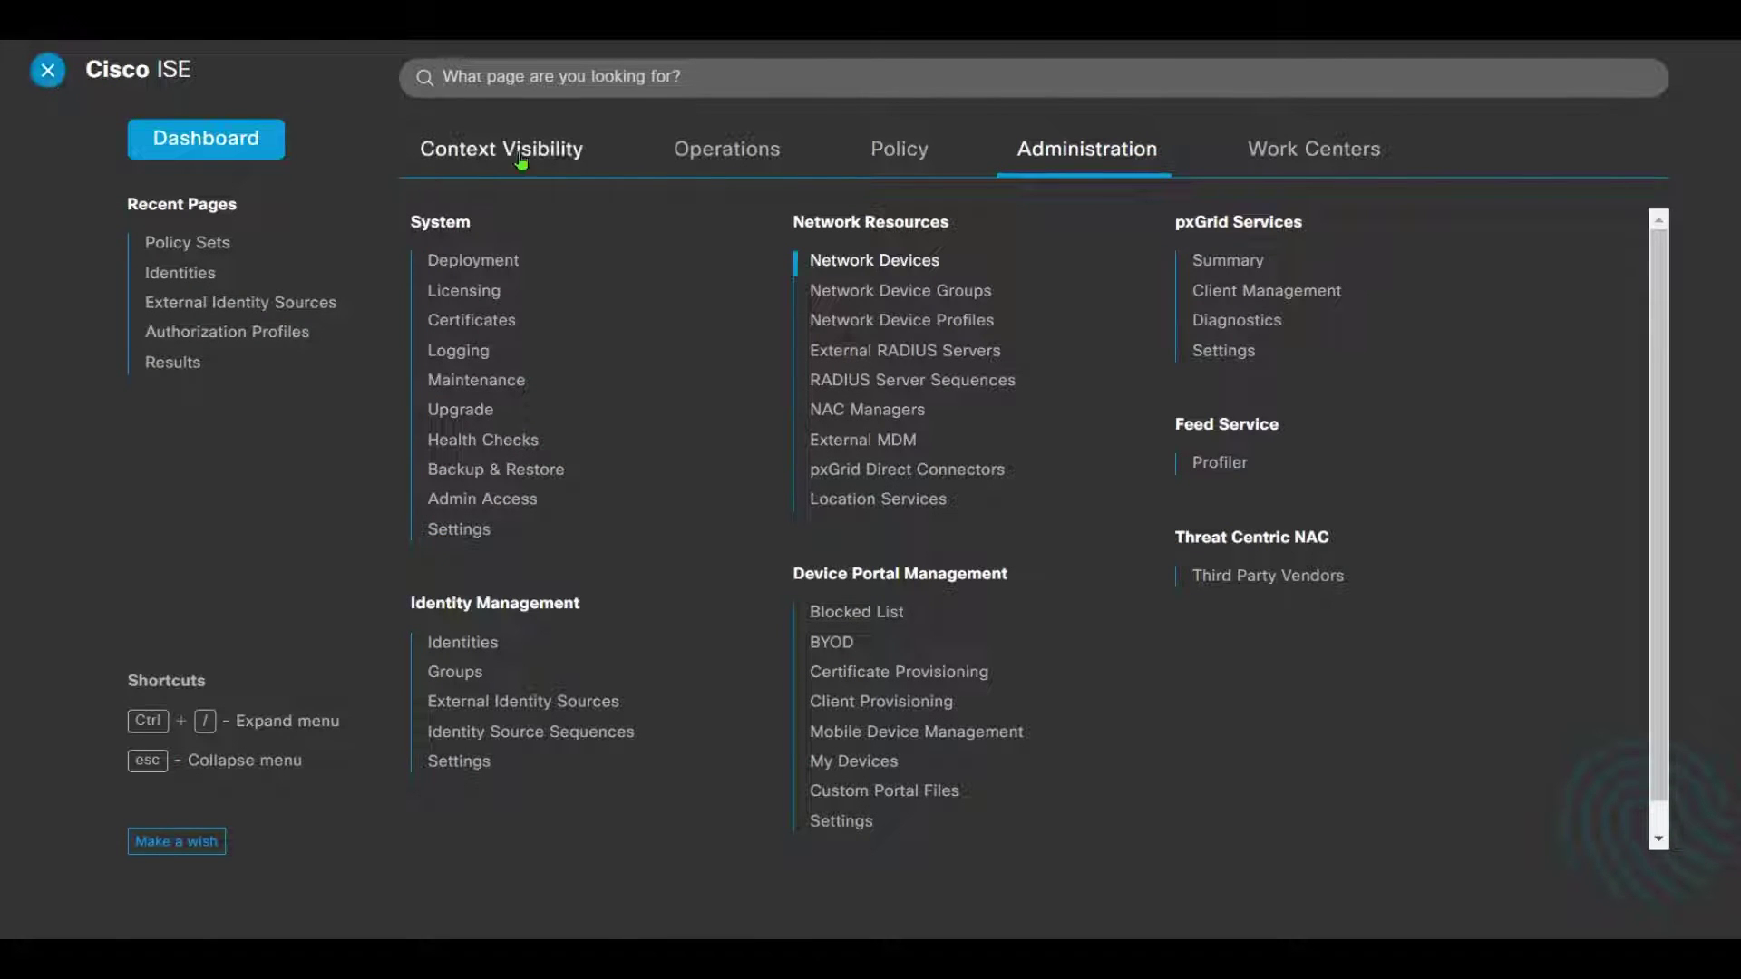
left_click(902, 148)
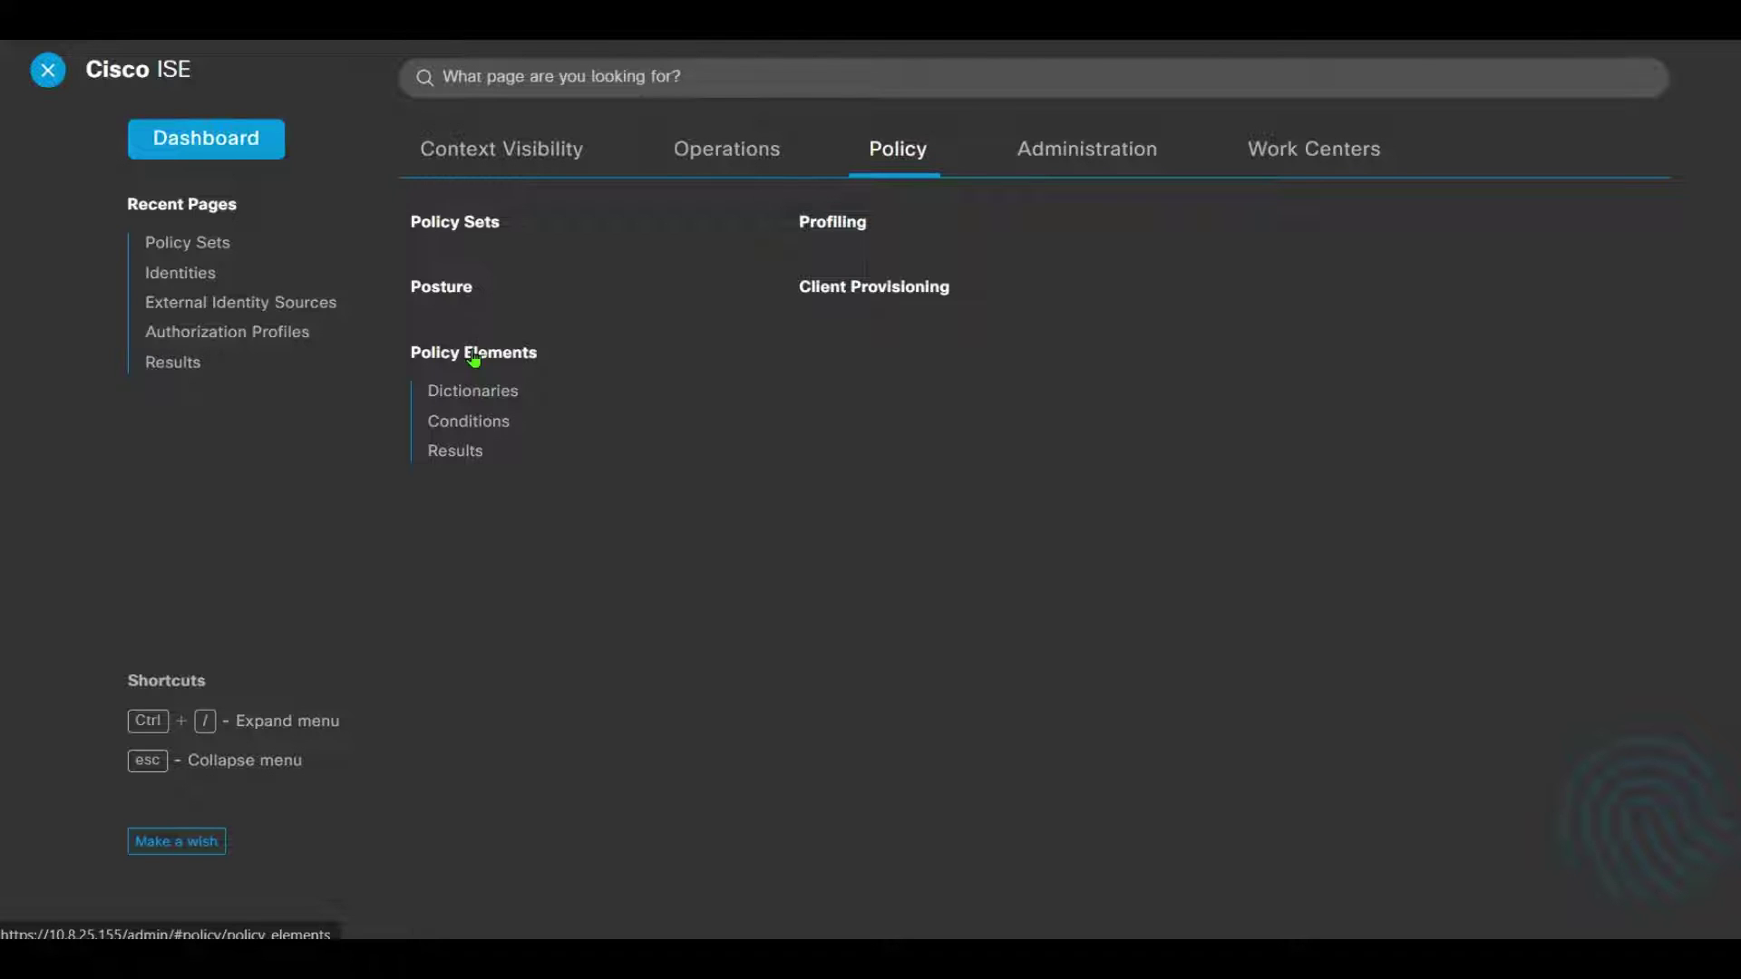
left_click(486, 451)
left_click(113, 255)
left_click(476, 494)
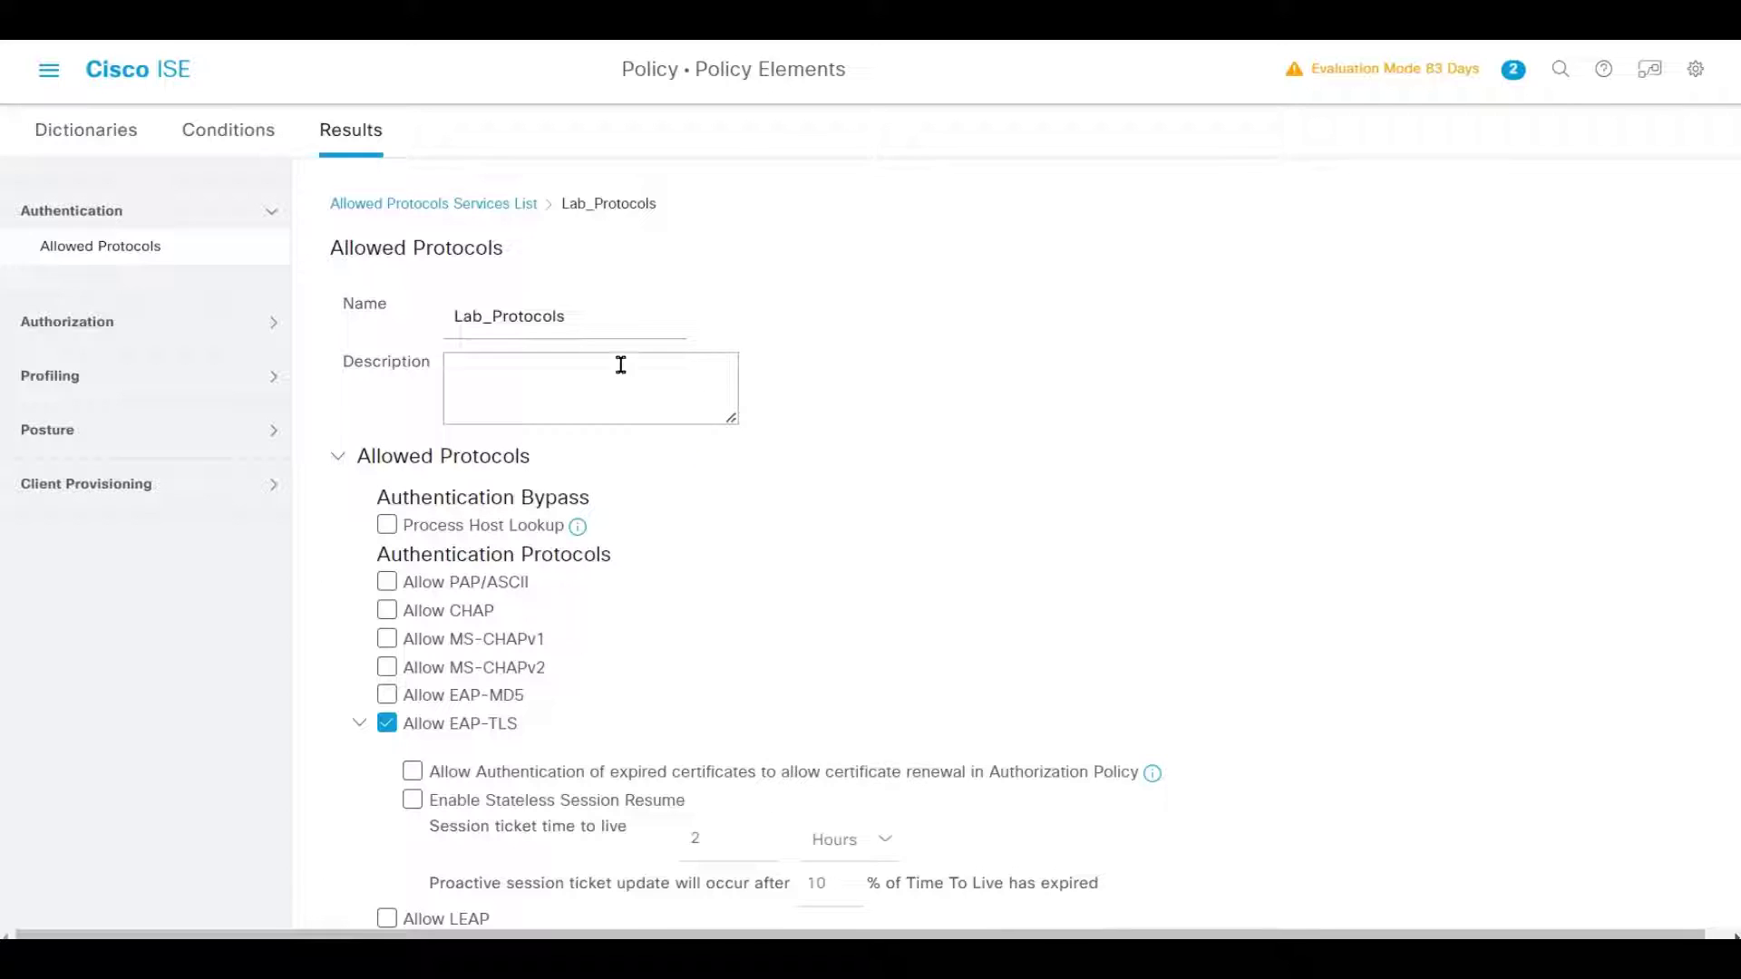
Review the Lab_Protocols settings down to TEAP and save them.
double_click(575, 316)
left_click(808, 335)
scroll(937, 435, "down", 3)
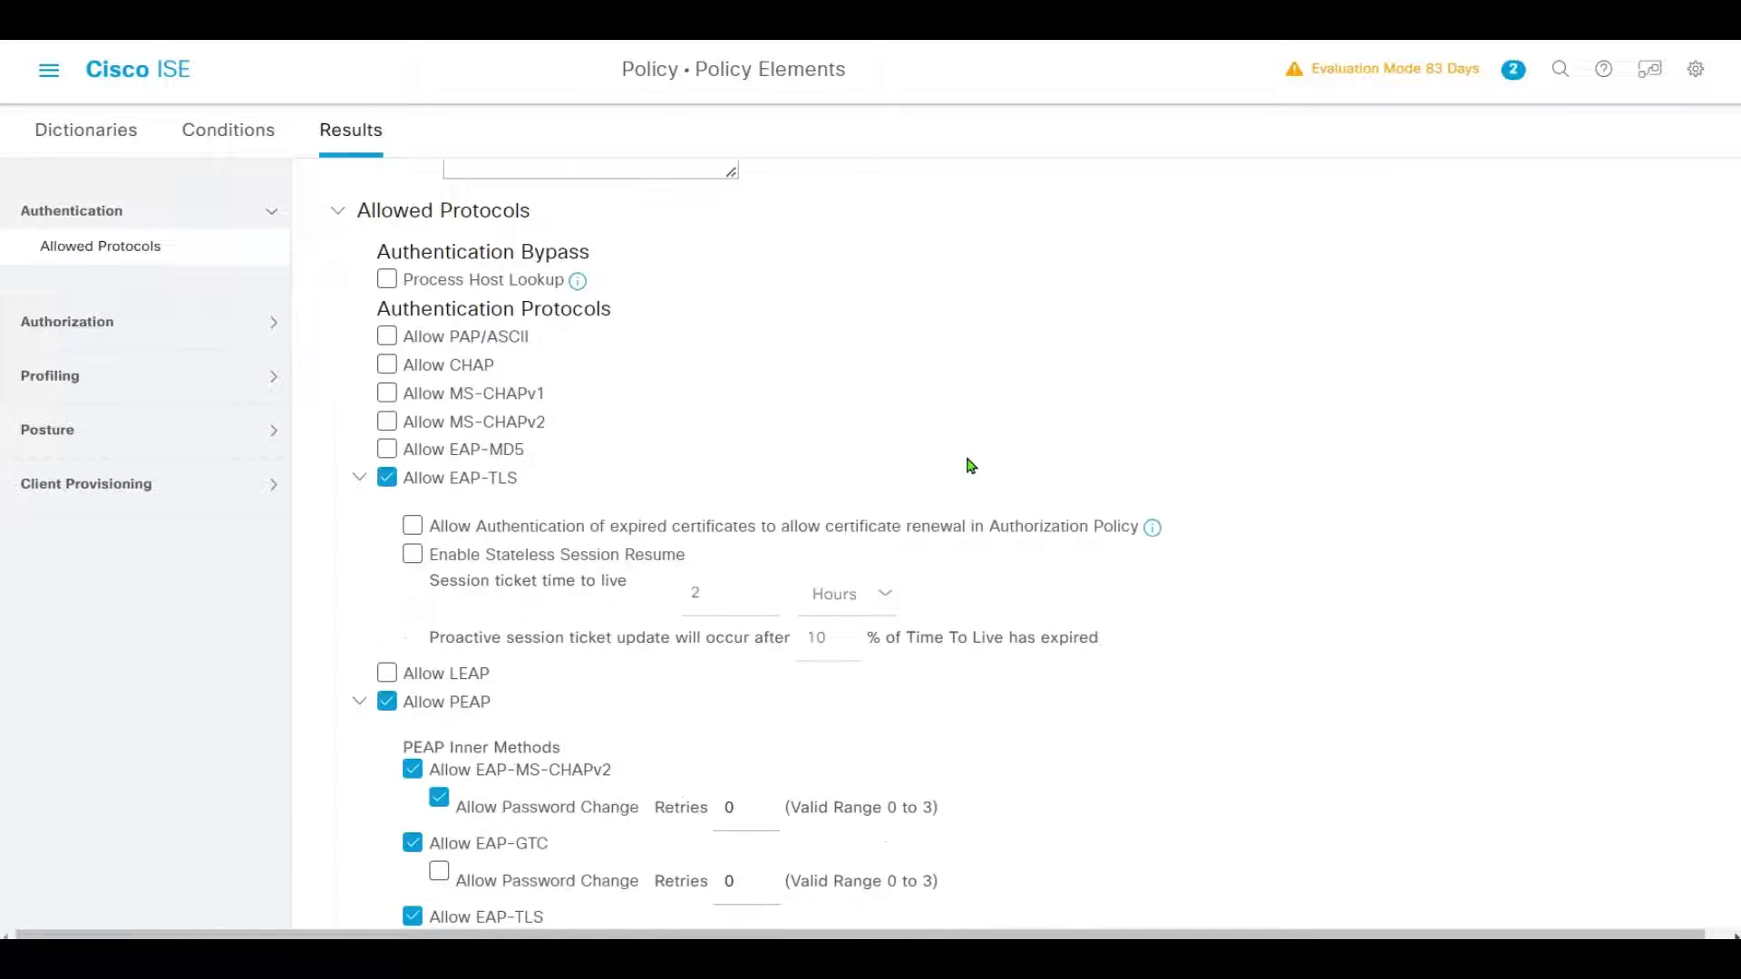
scroll(807, 460, "down", 3)
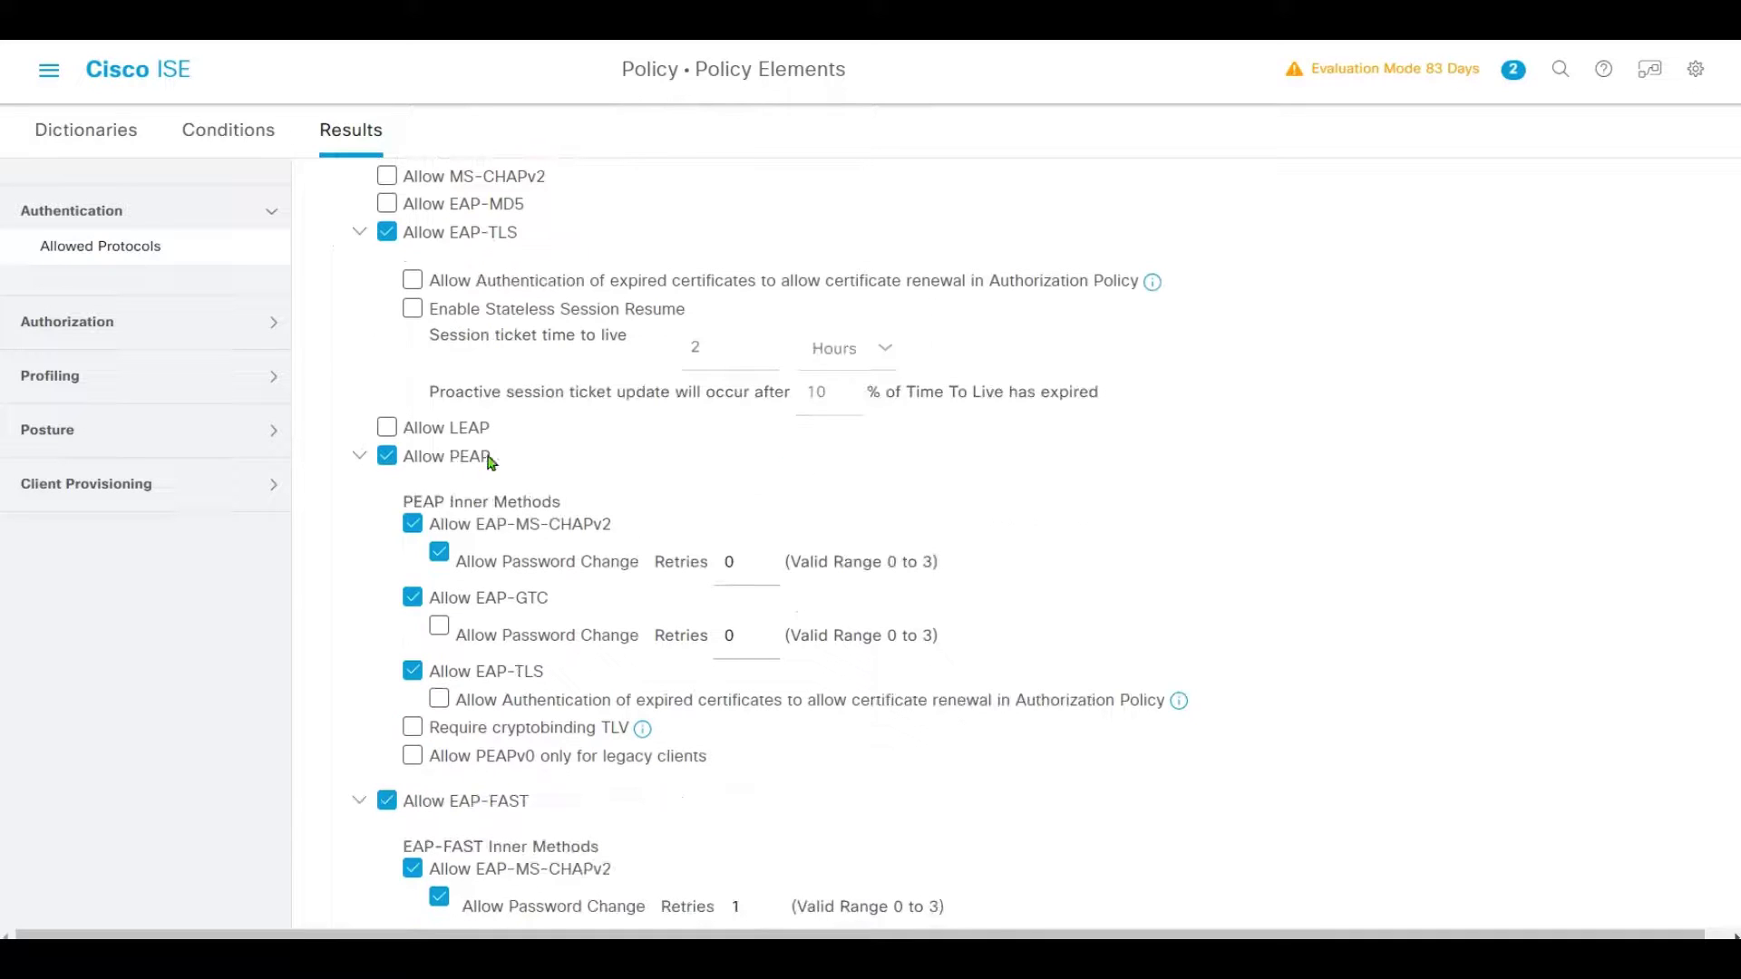
scroll(672, 470, "down", 9)
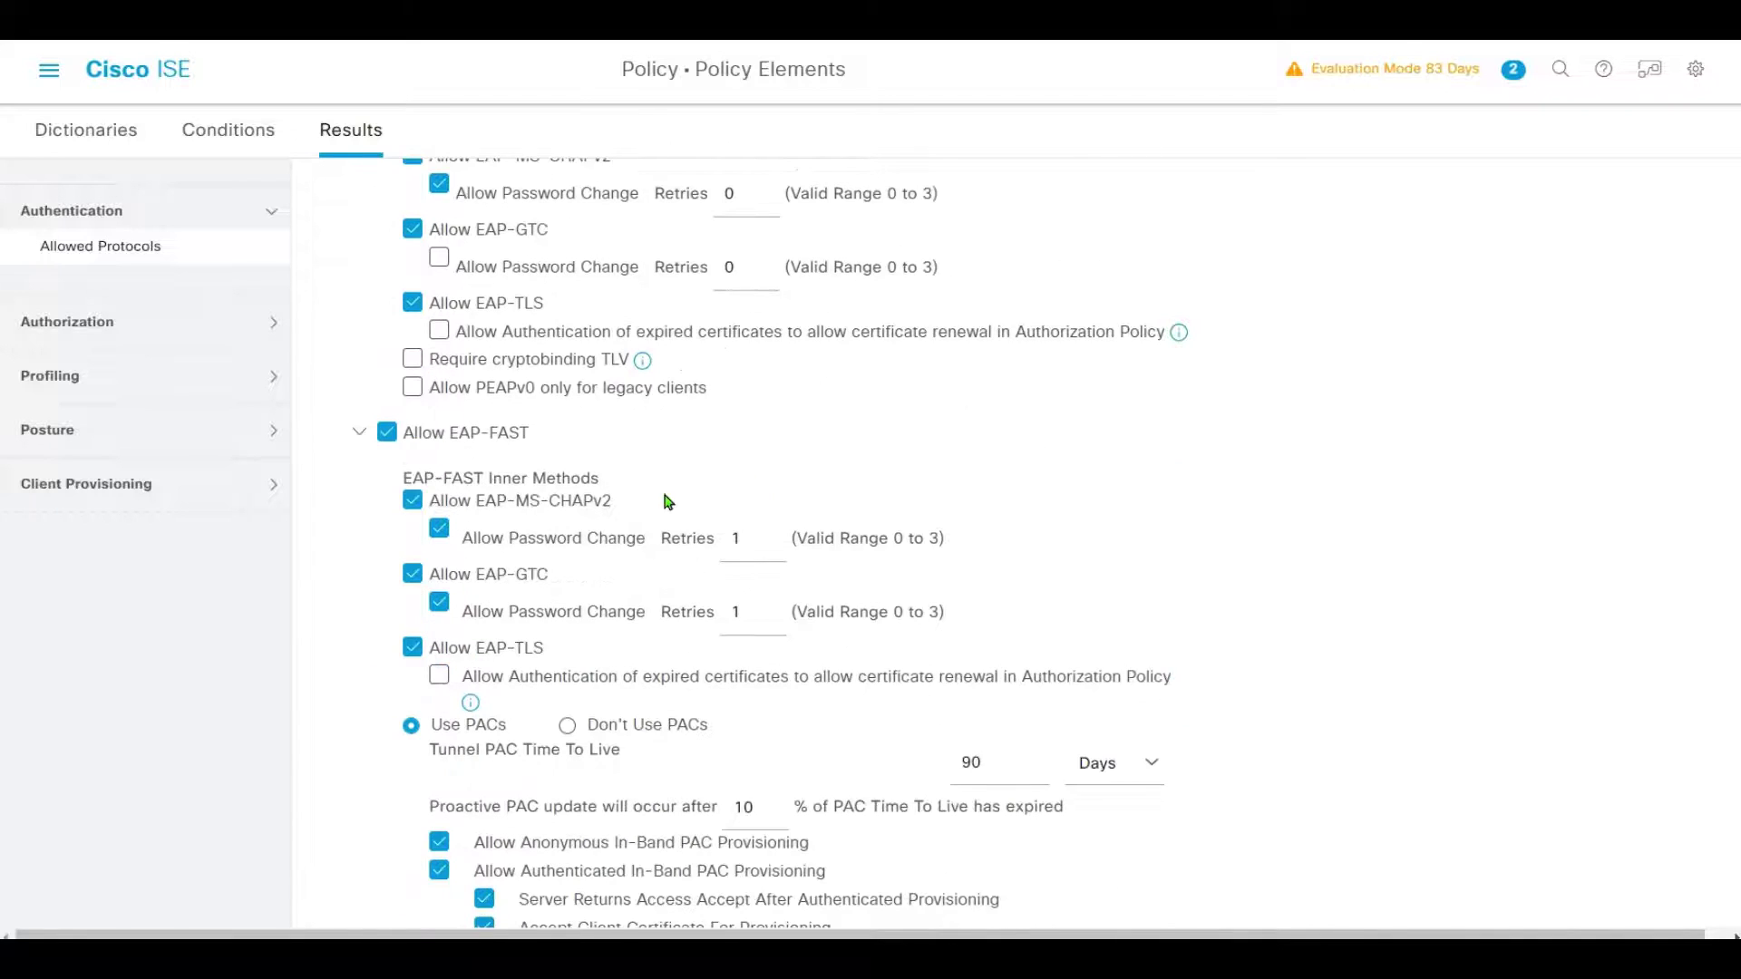
scroll(688, 524, "down", 3)
scroll(563, 529, "down", 4)
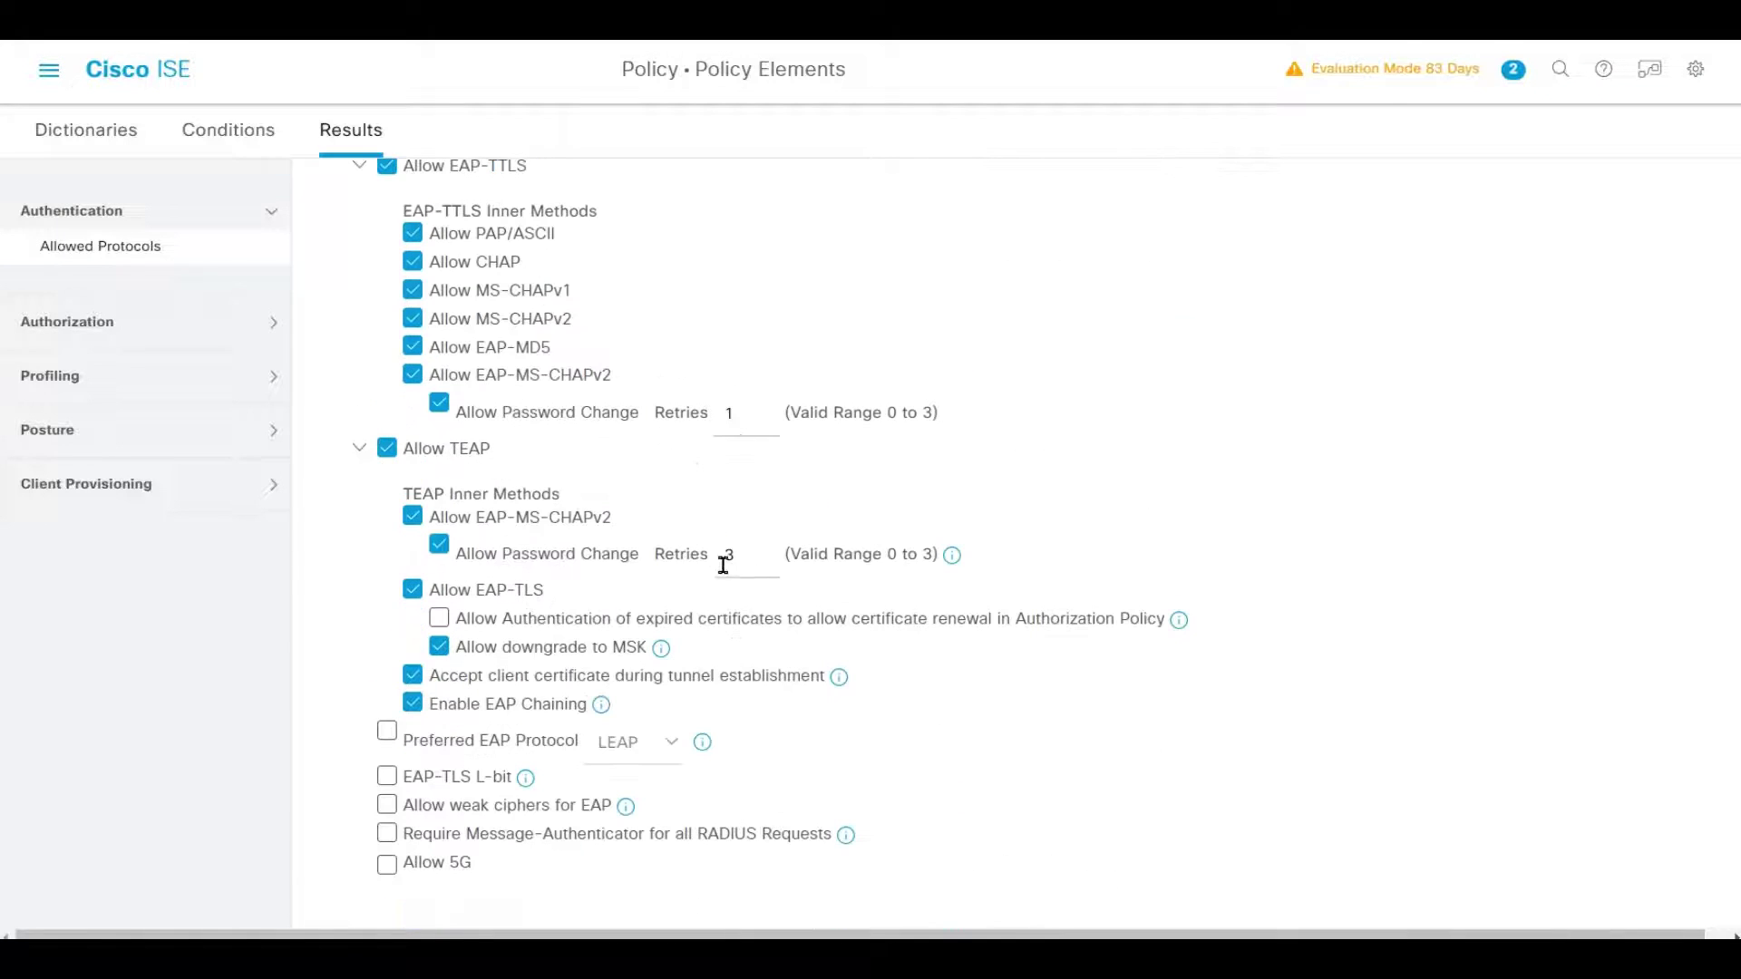
scroll(652, 497, "down", 1)
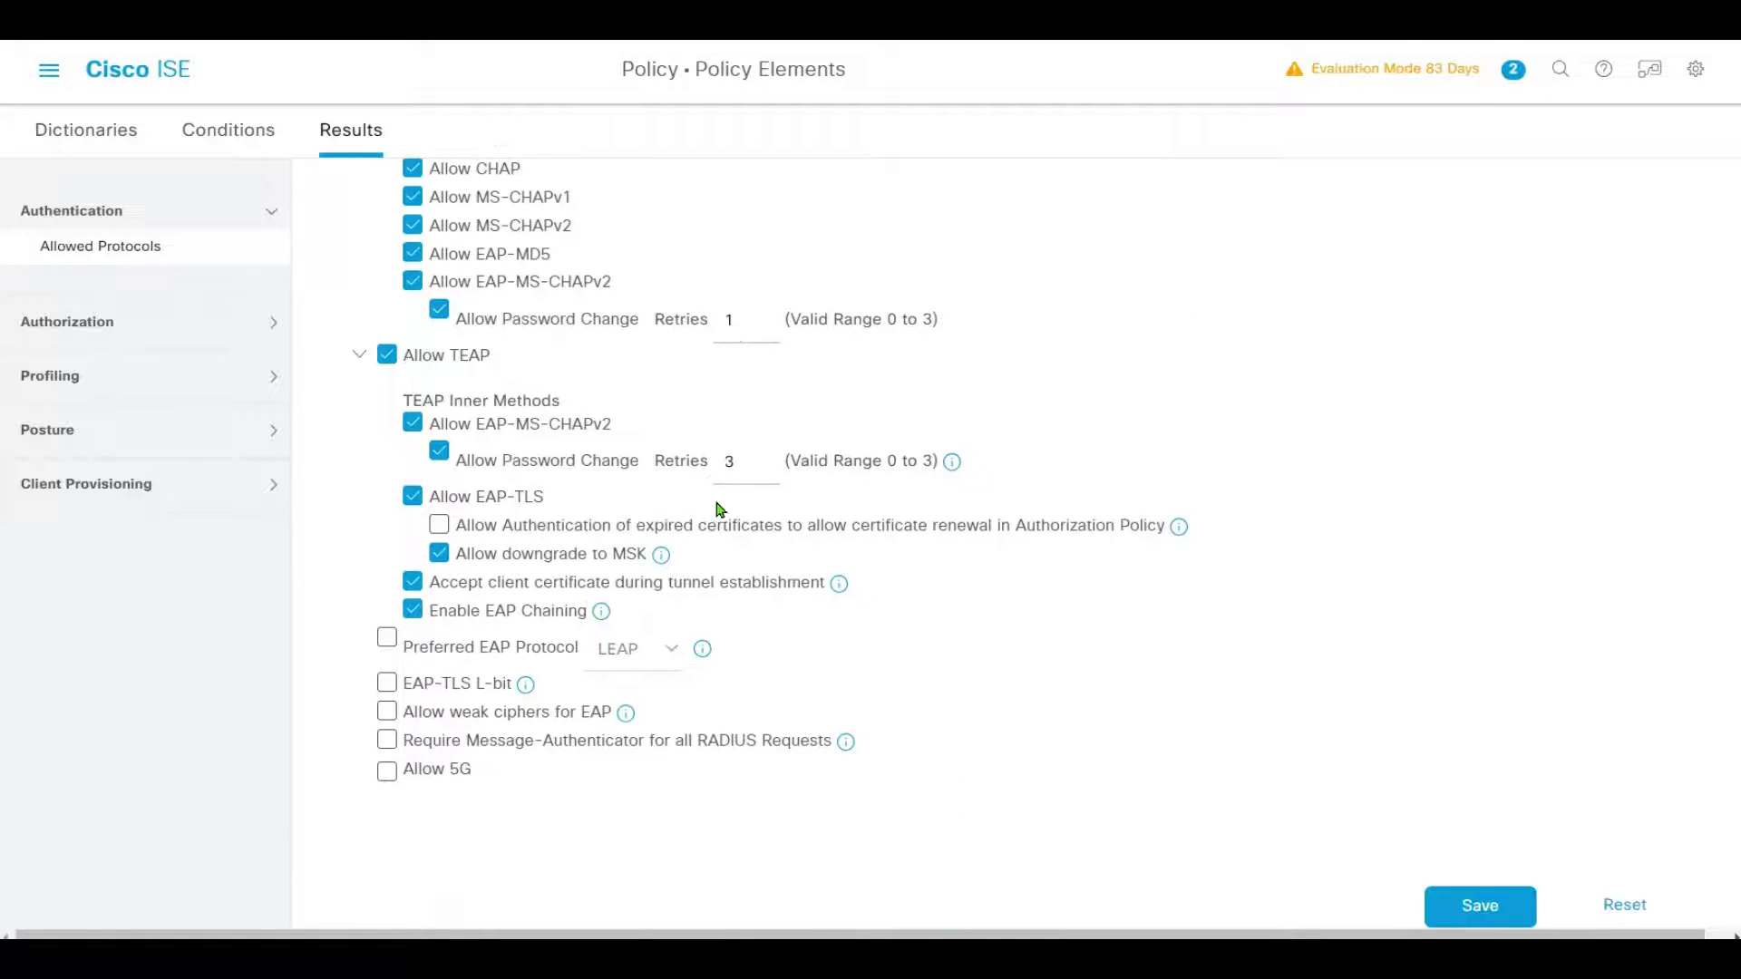
left_click(1473, 904)
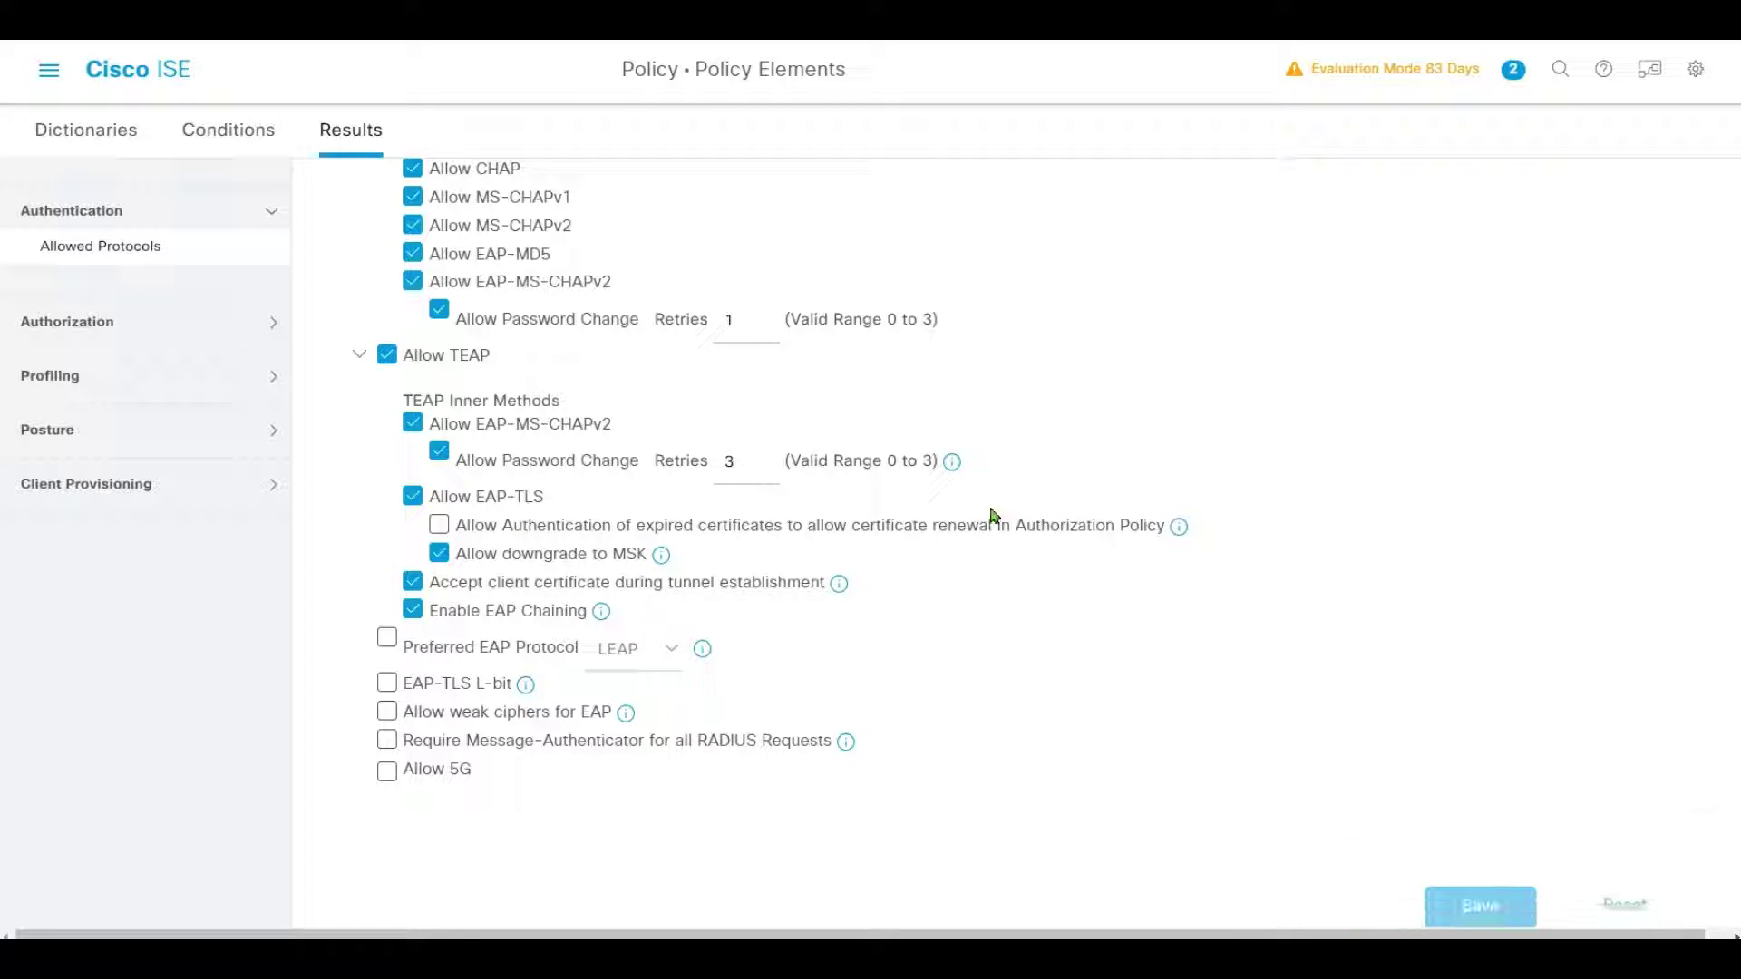
Open the DEMO.LOCAL Active Directory join point and expand its certificate authentication profiles.
left_click(48, 66)
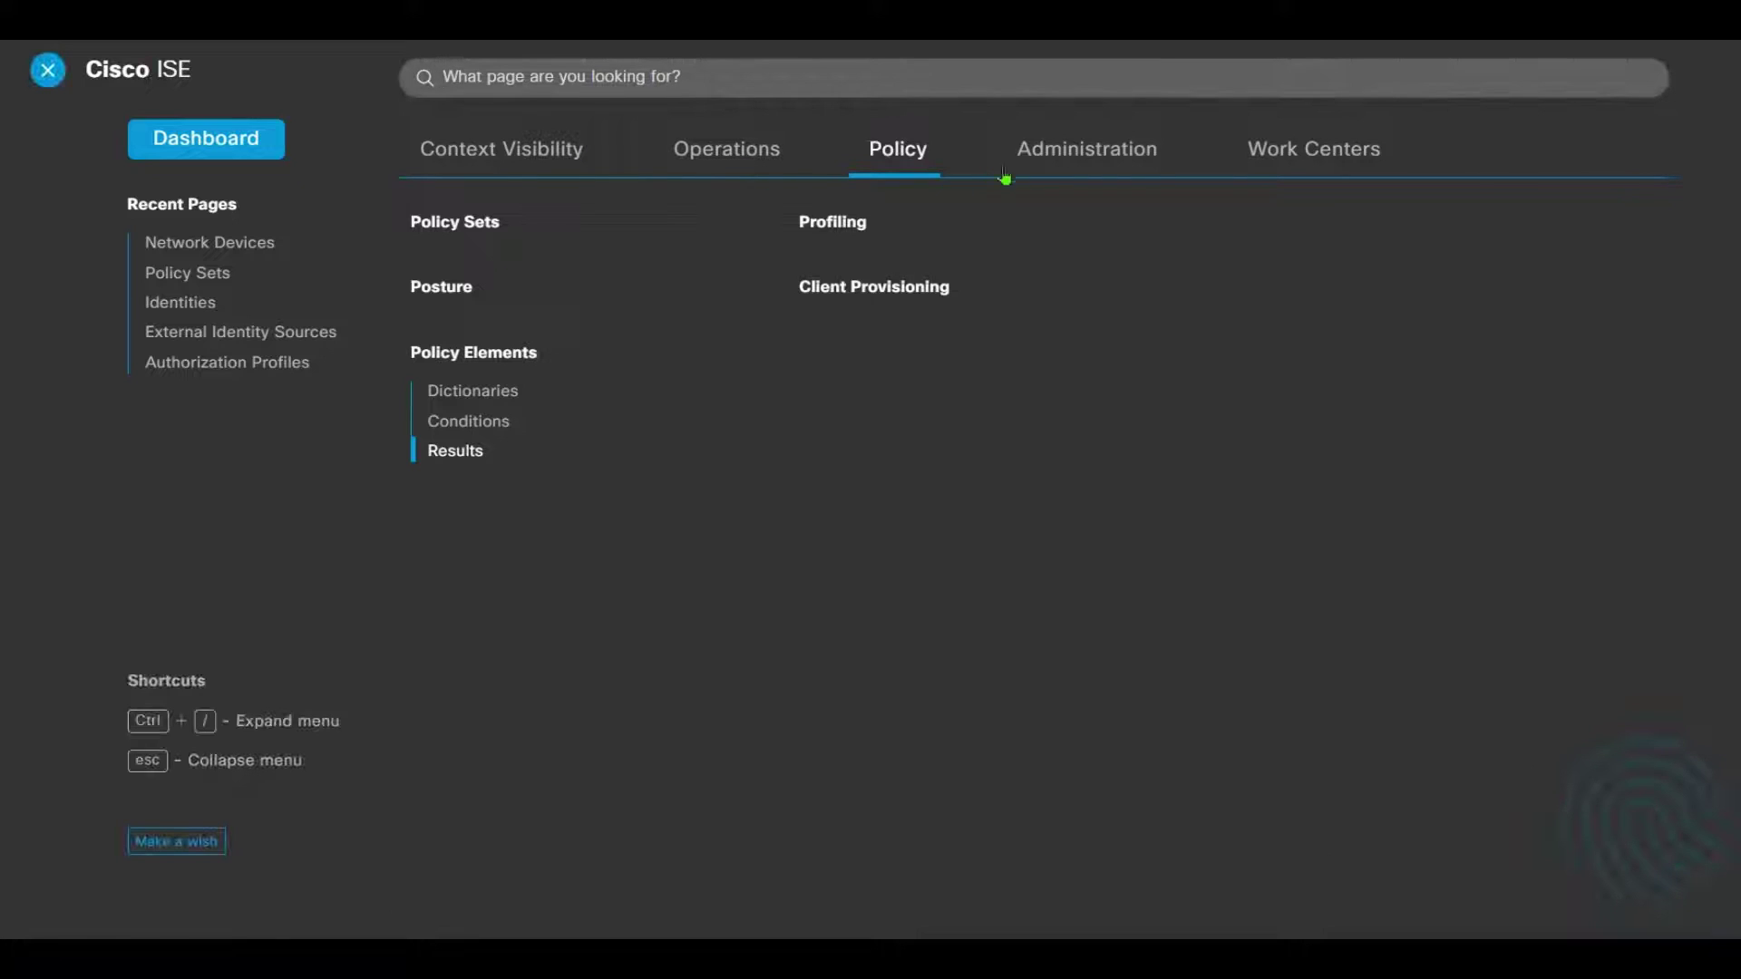
left_click(1057, 152)
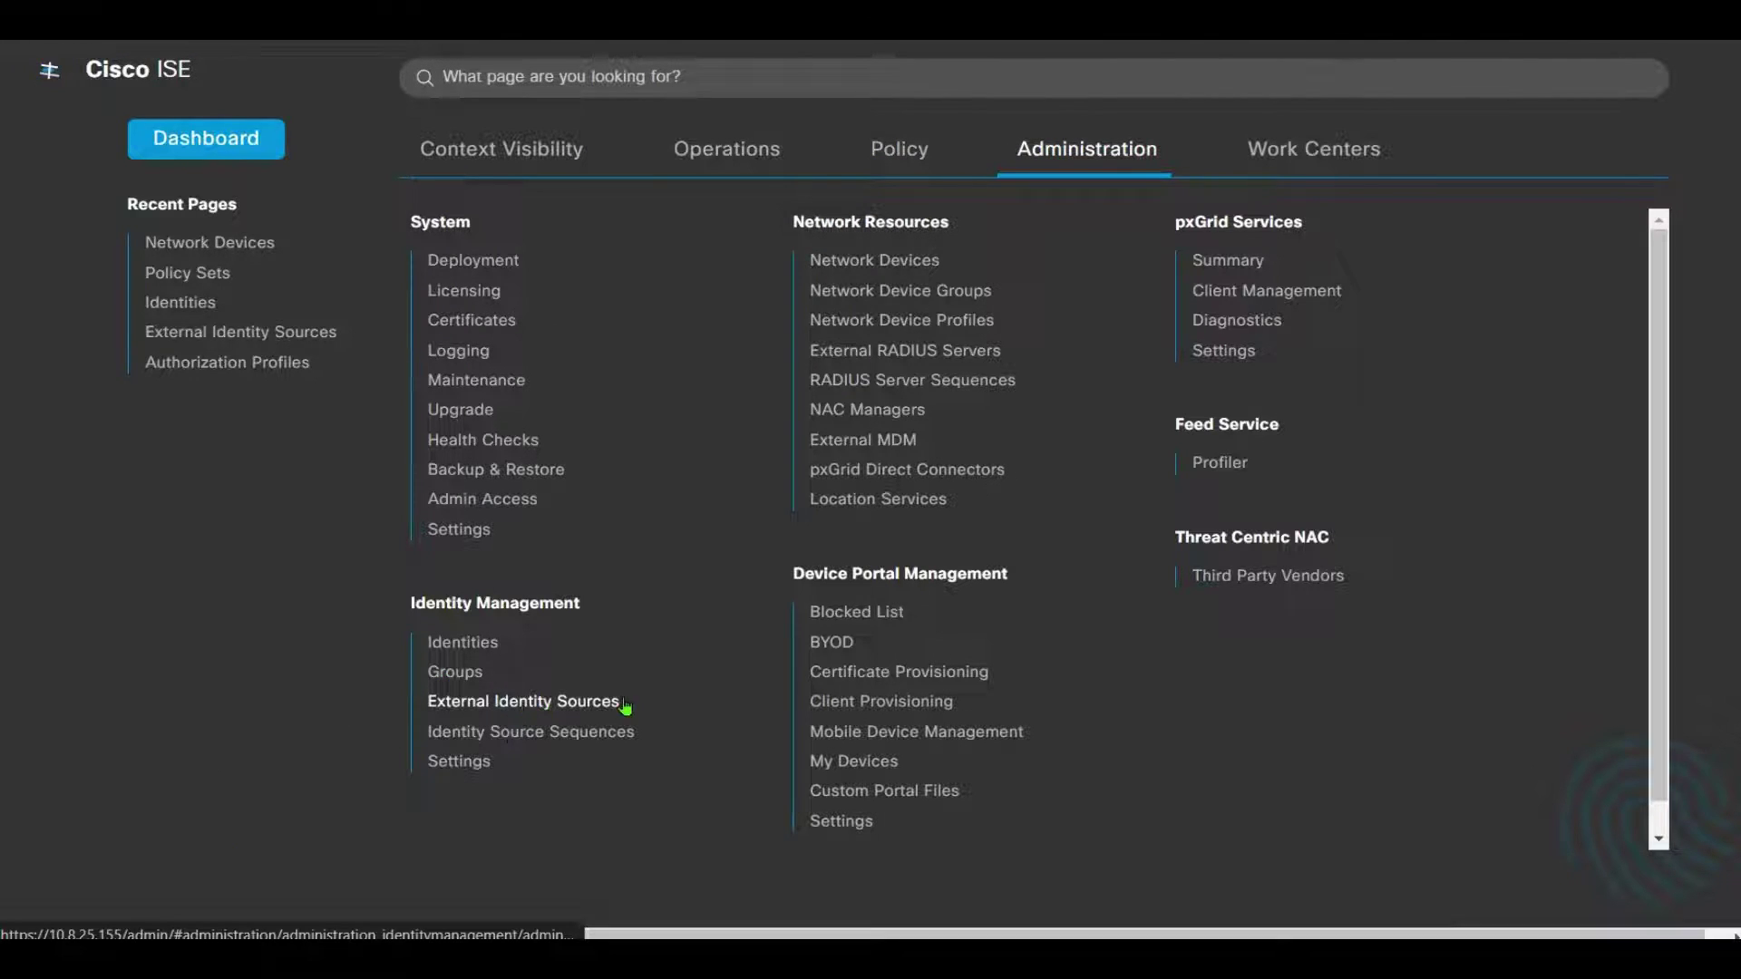
left_click(536, 701)
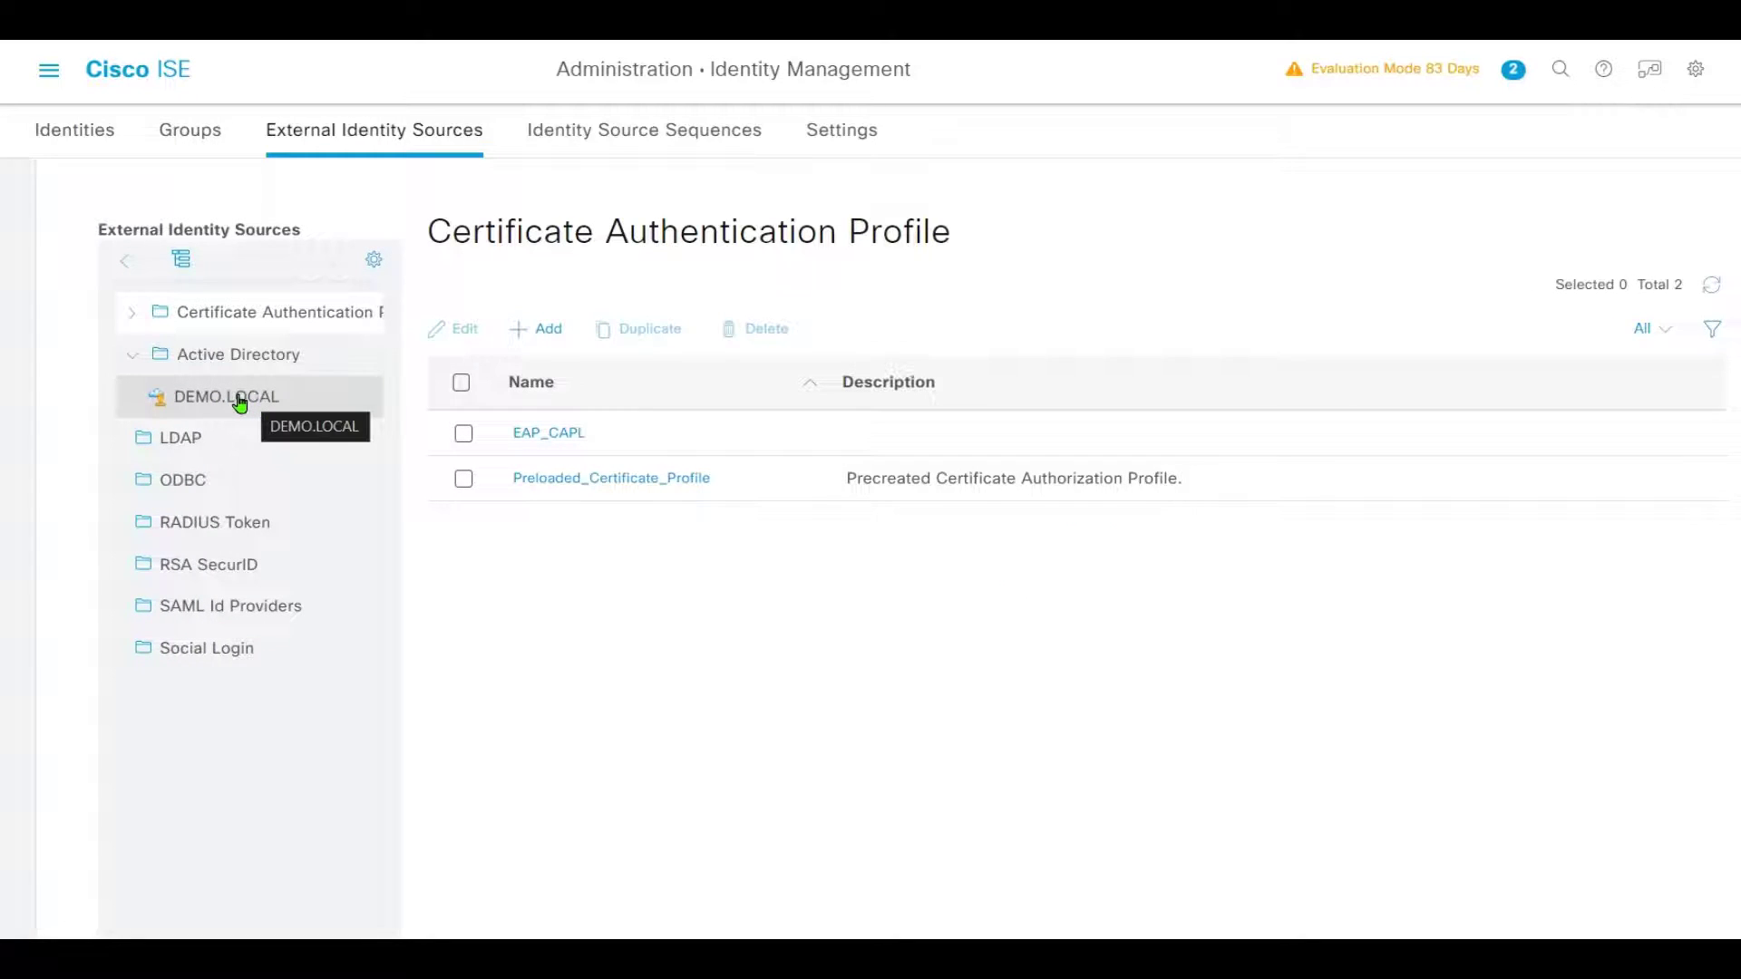
left_click(240, 402)
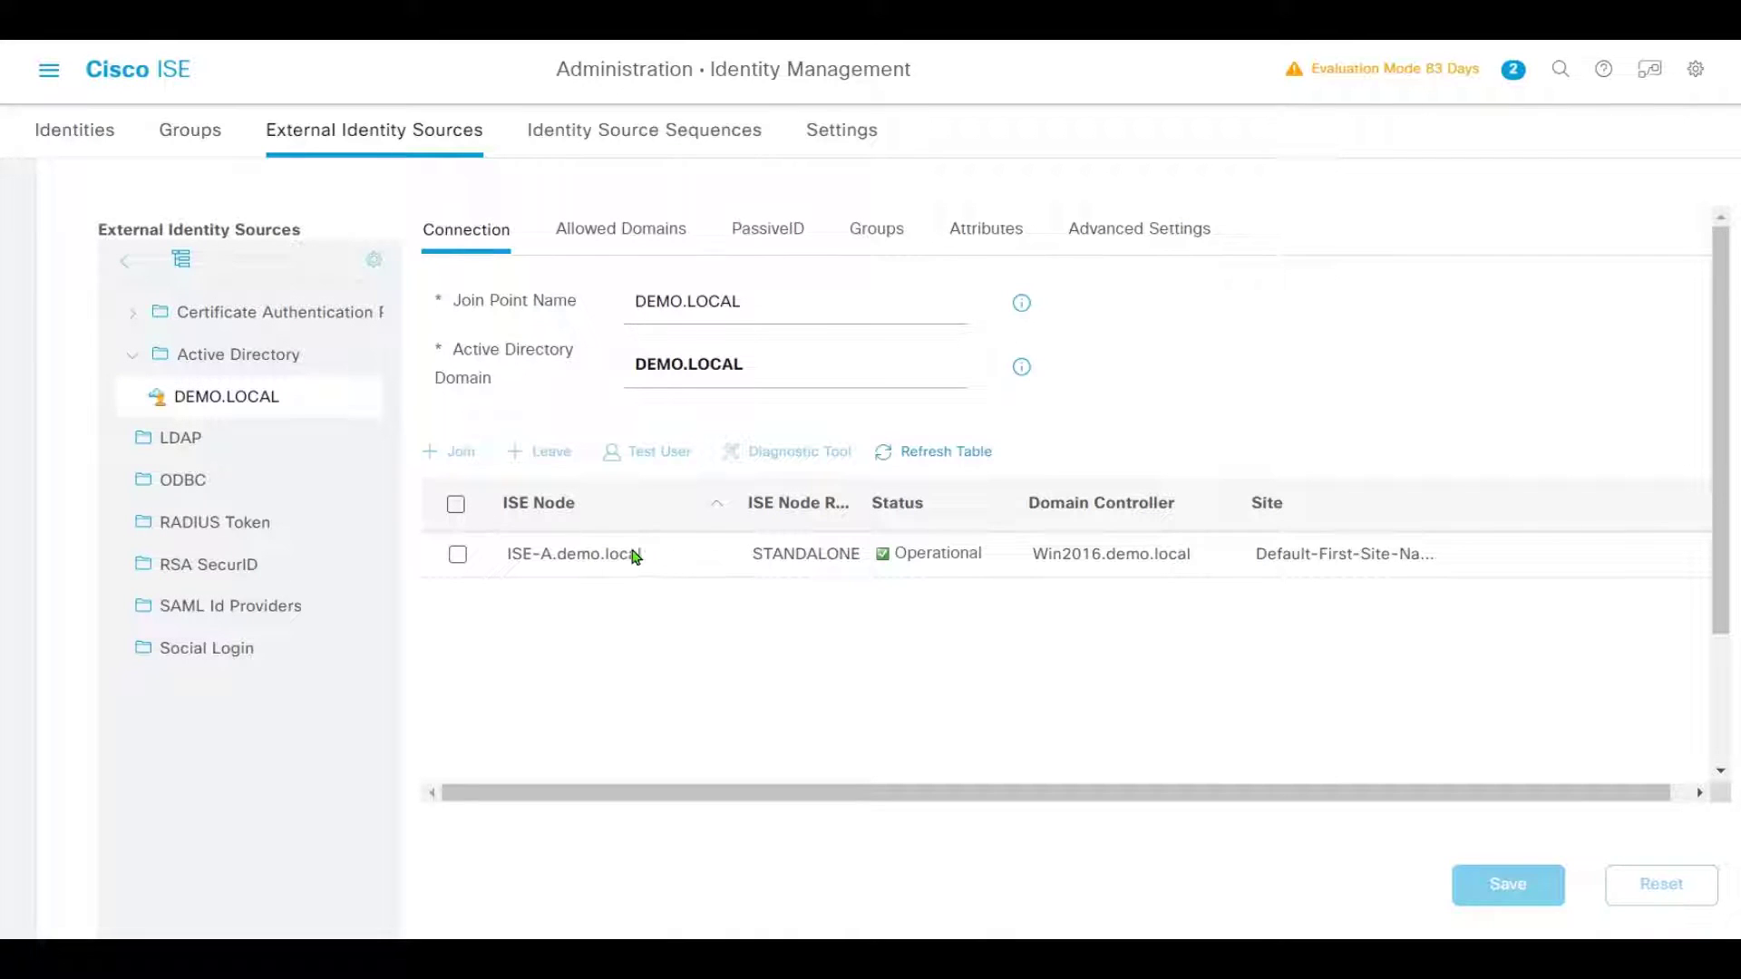
left_click(136, 316)
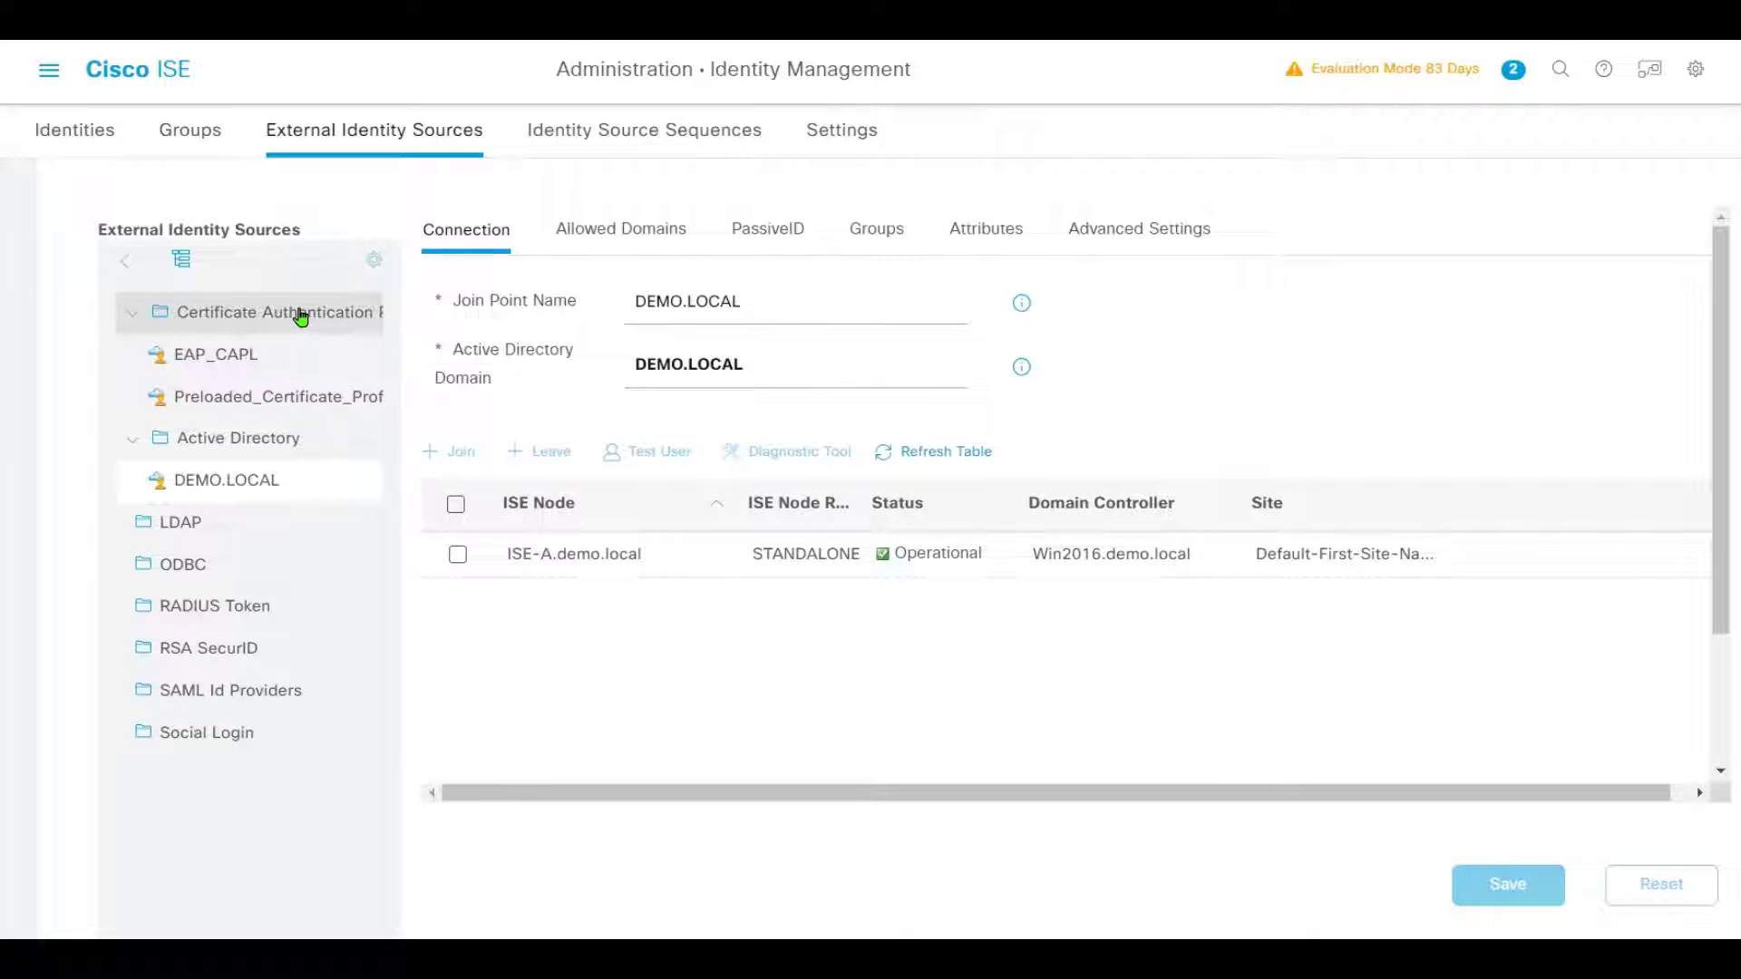
Check that EAP_CAPL uses DEMO.LOCAL with Subject Alternative Name as the identity attribute, then save it.
left_click(250, 355)
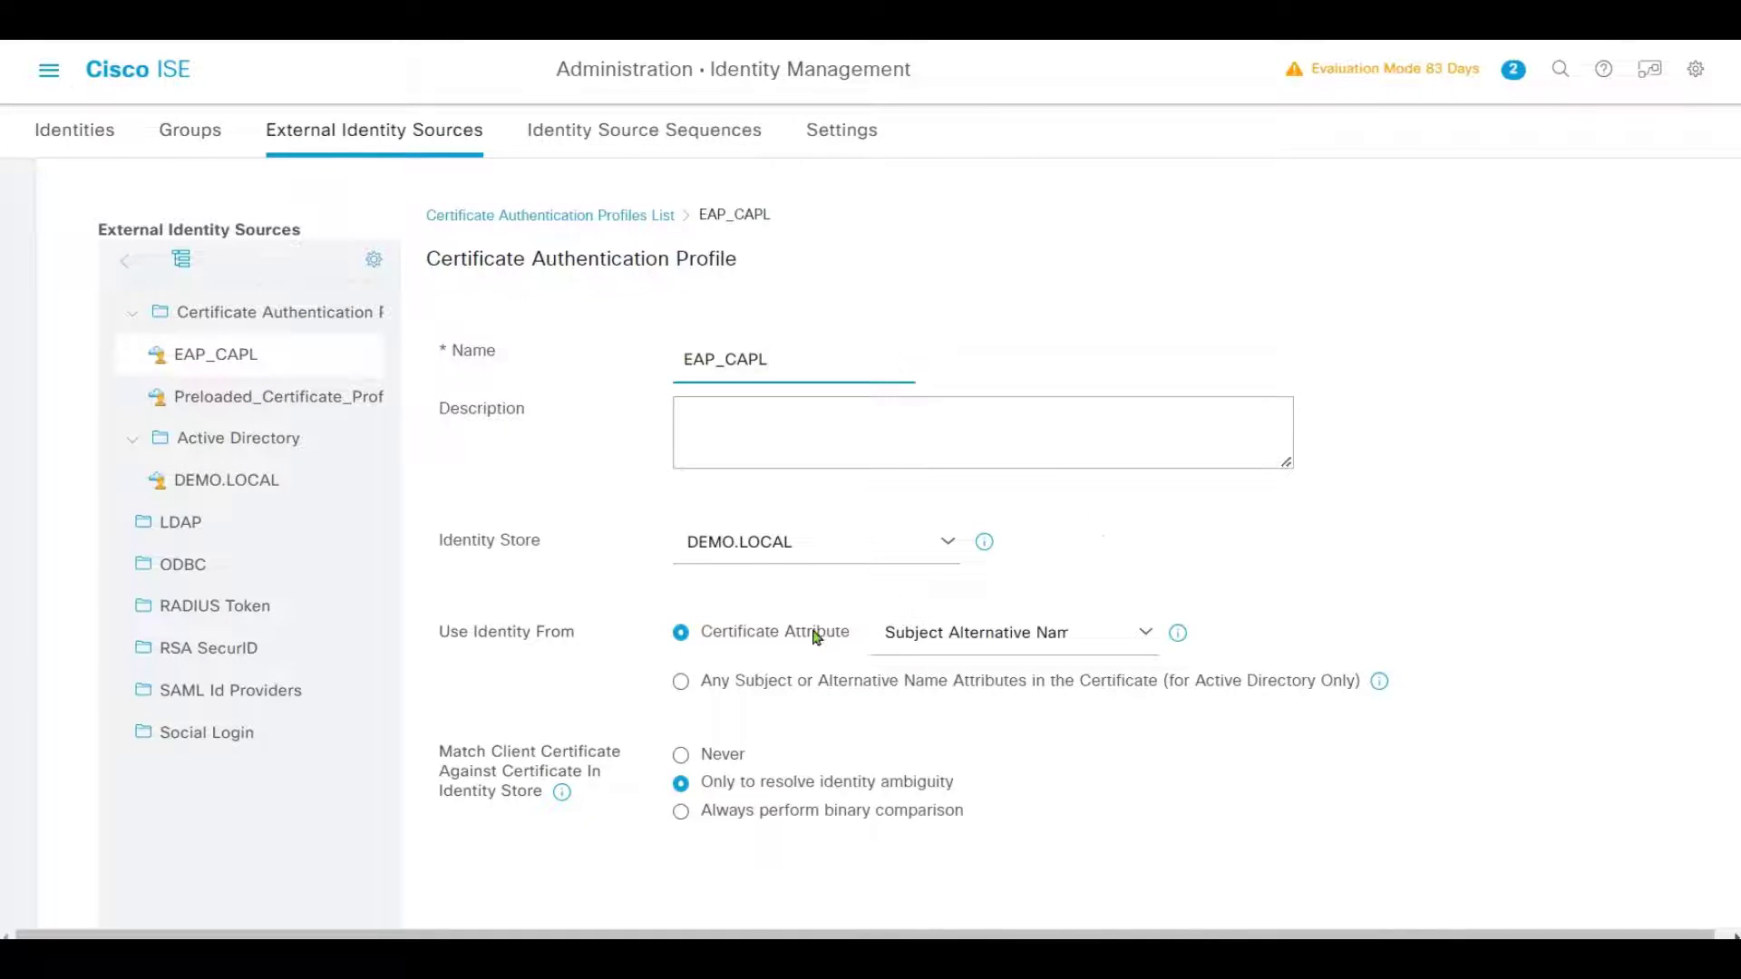
scroll(621, 583, "down", 2)
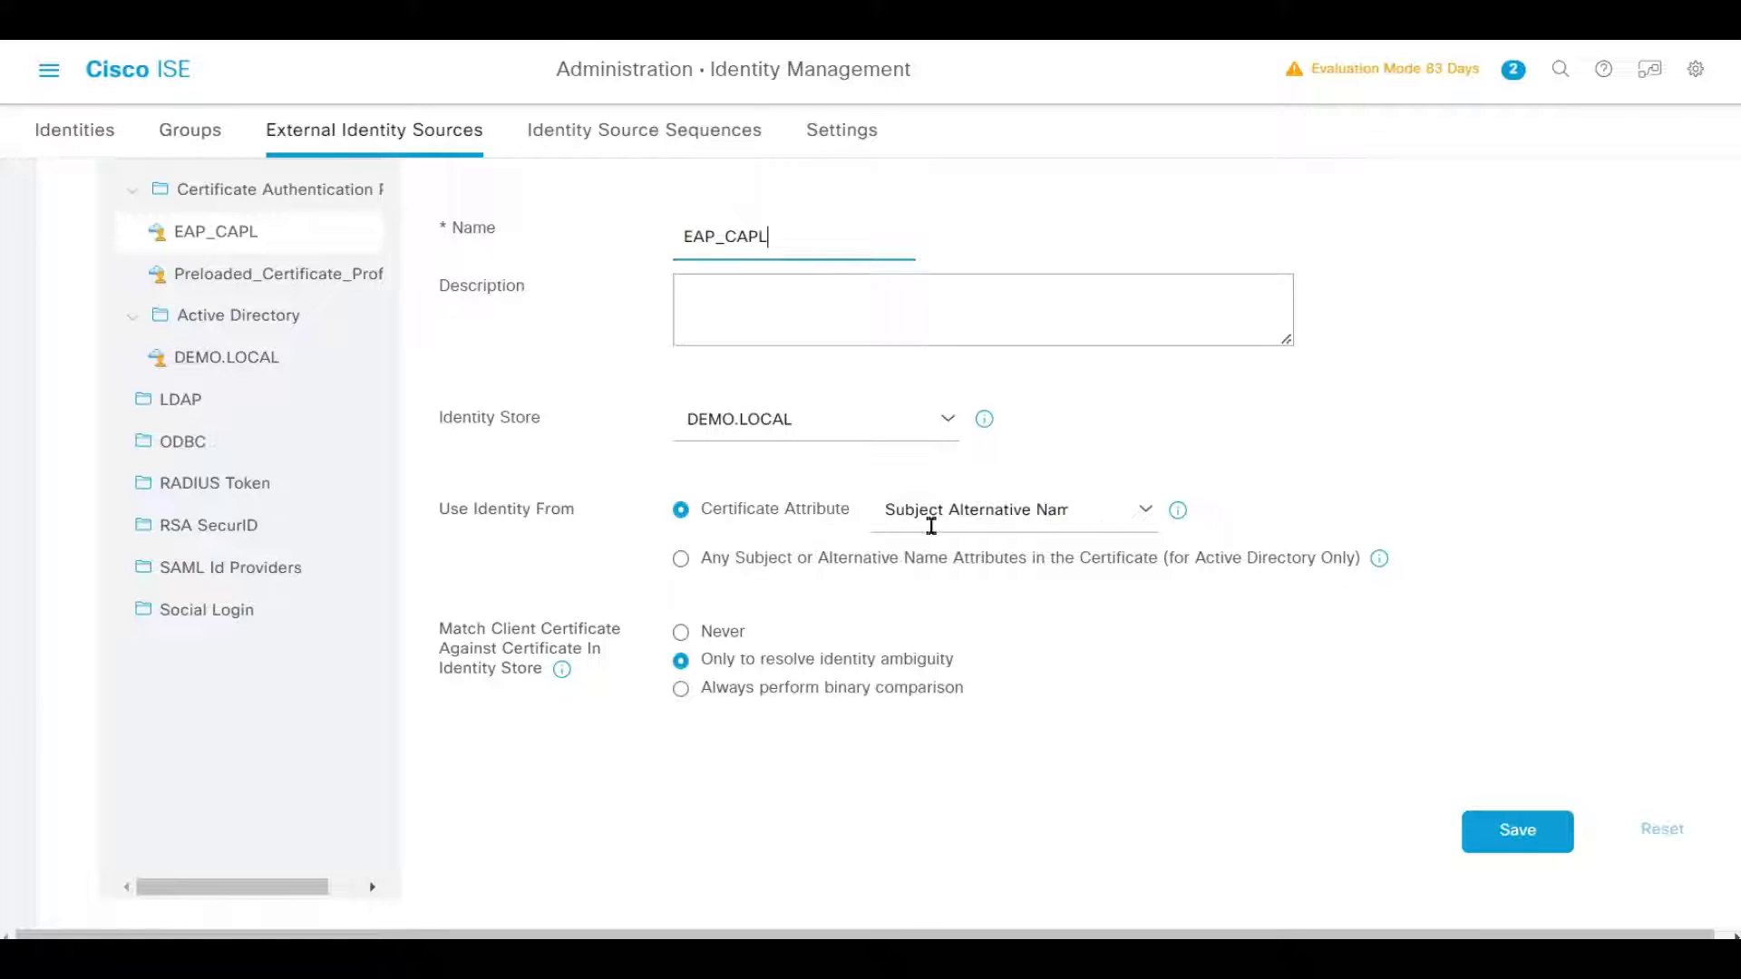
left_click(1145, 509)
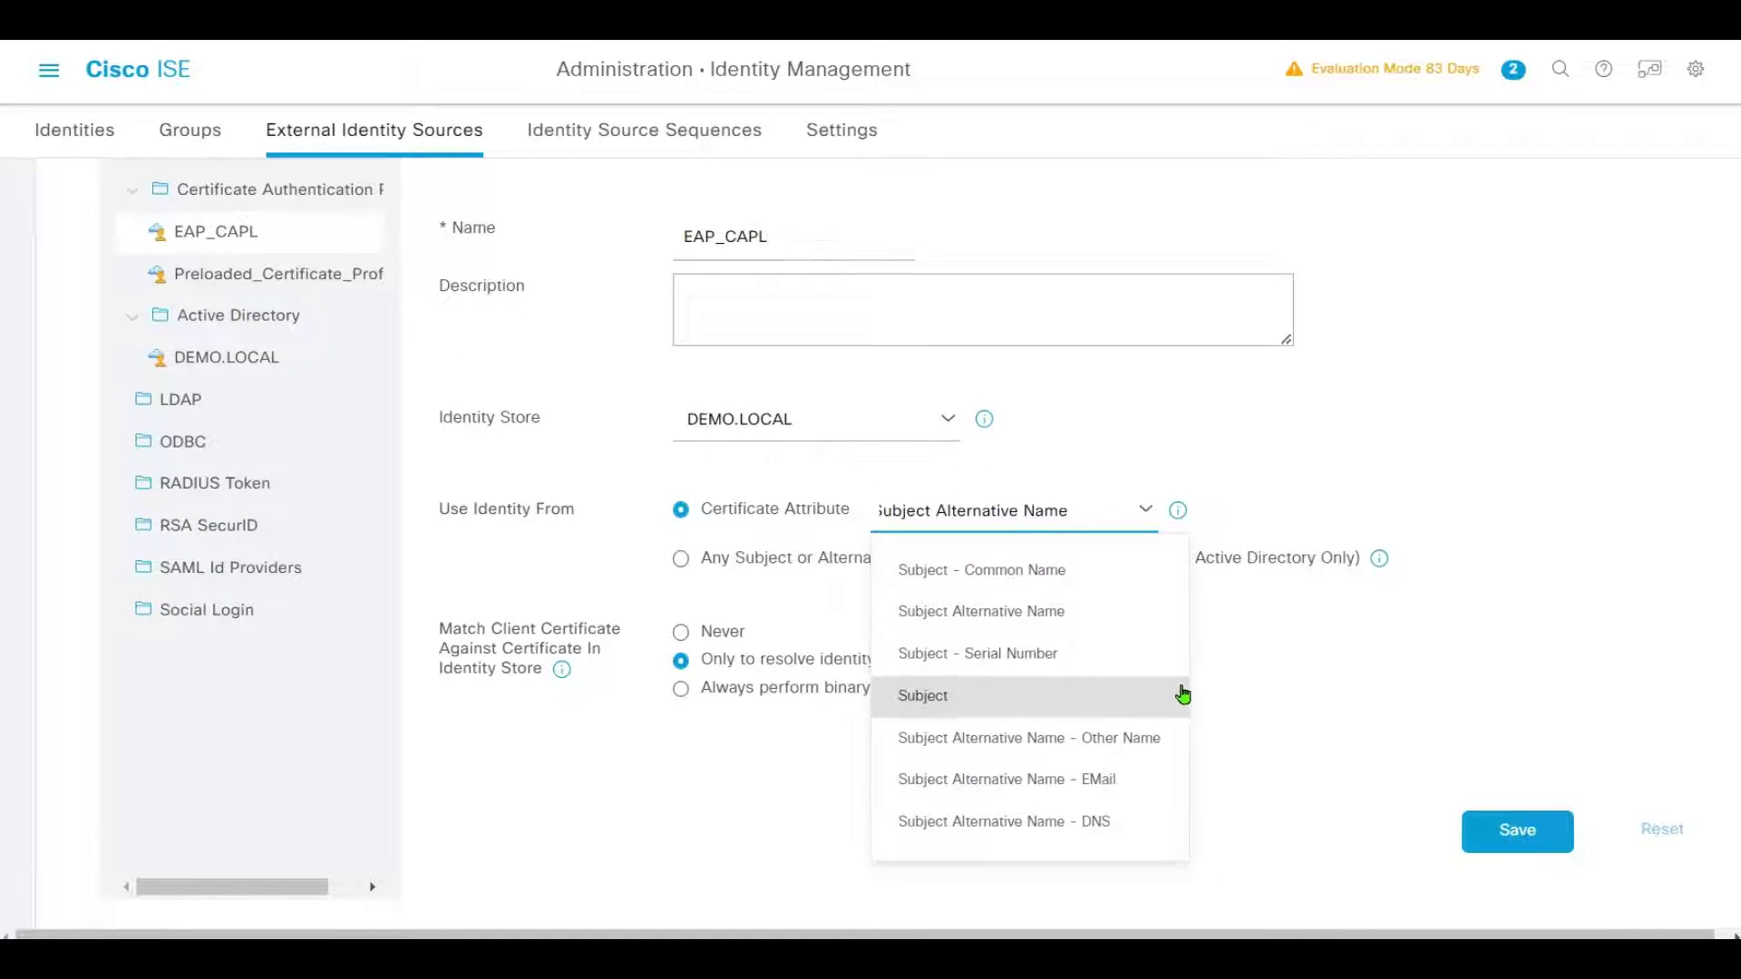
left_click(1211, 628)
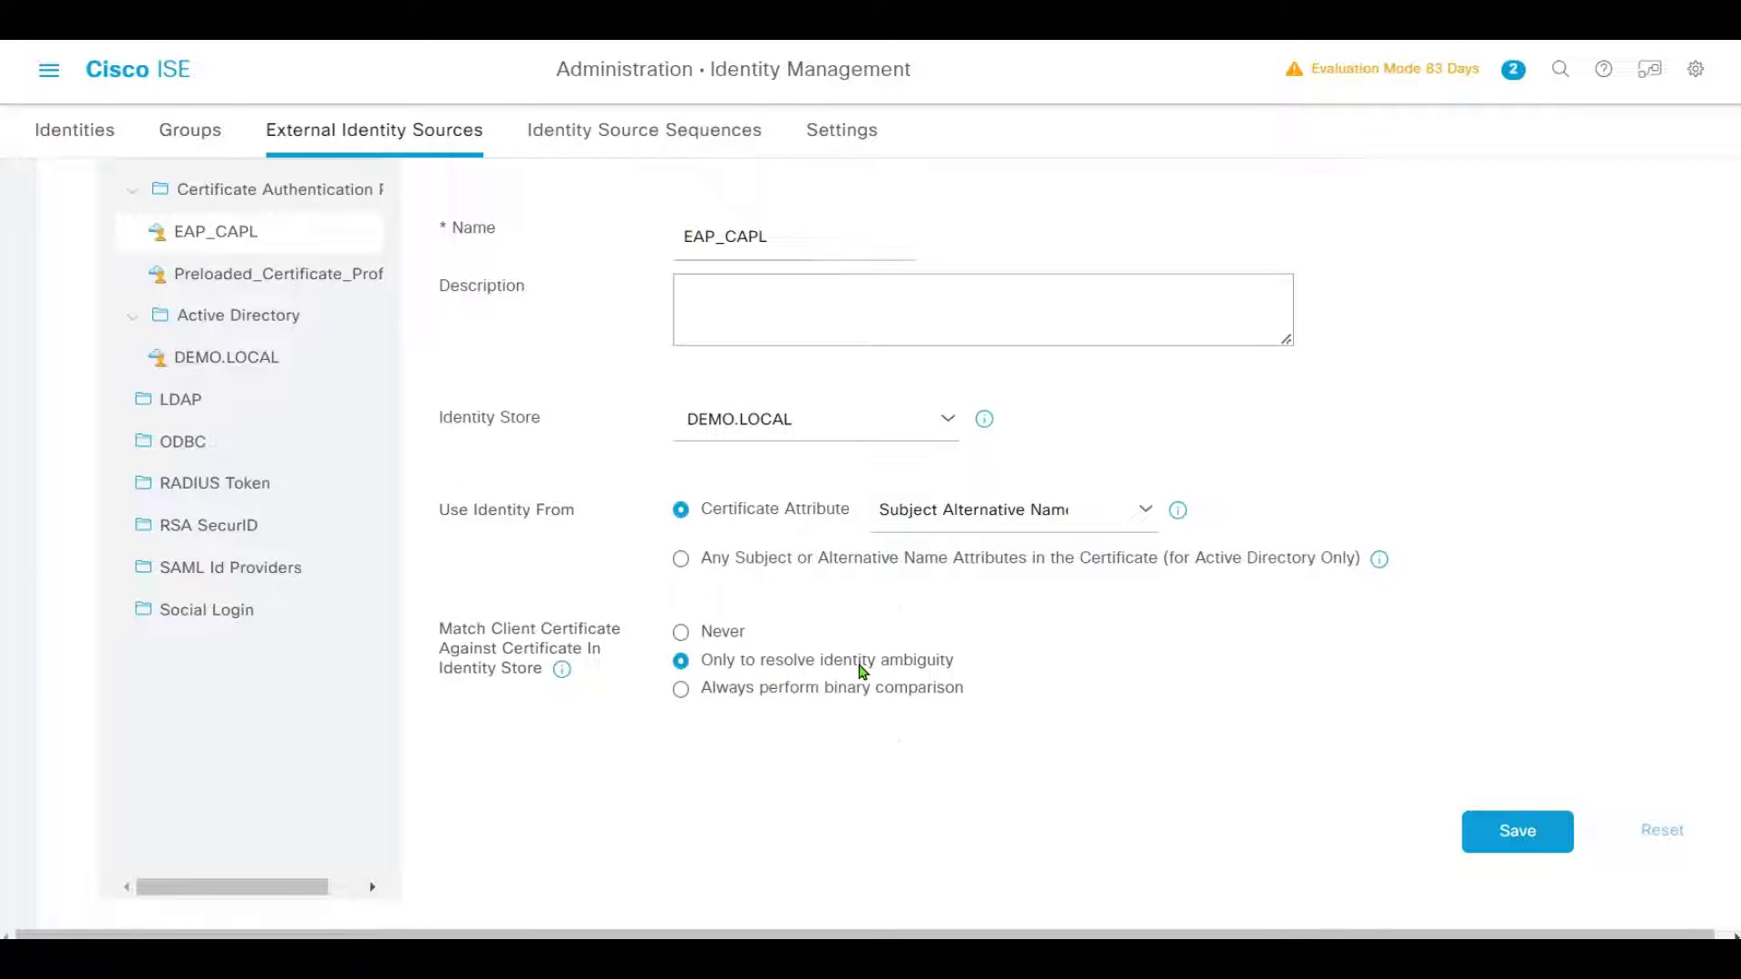
left_click(1512, 833)
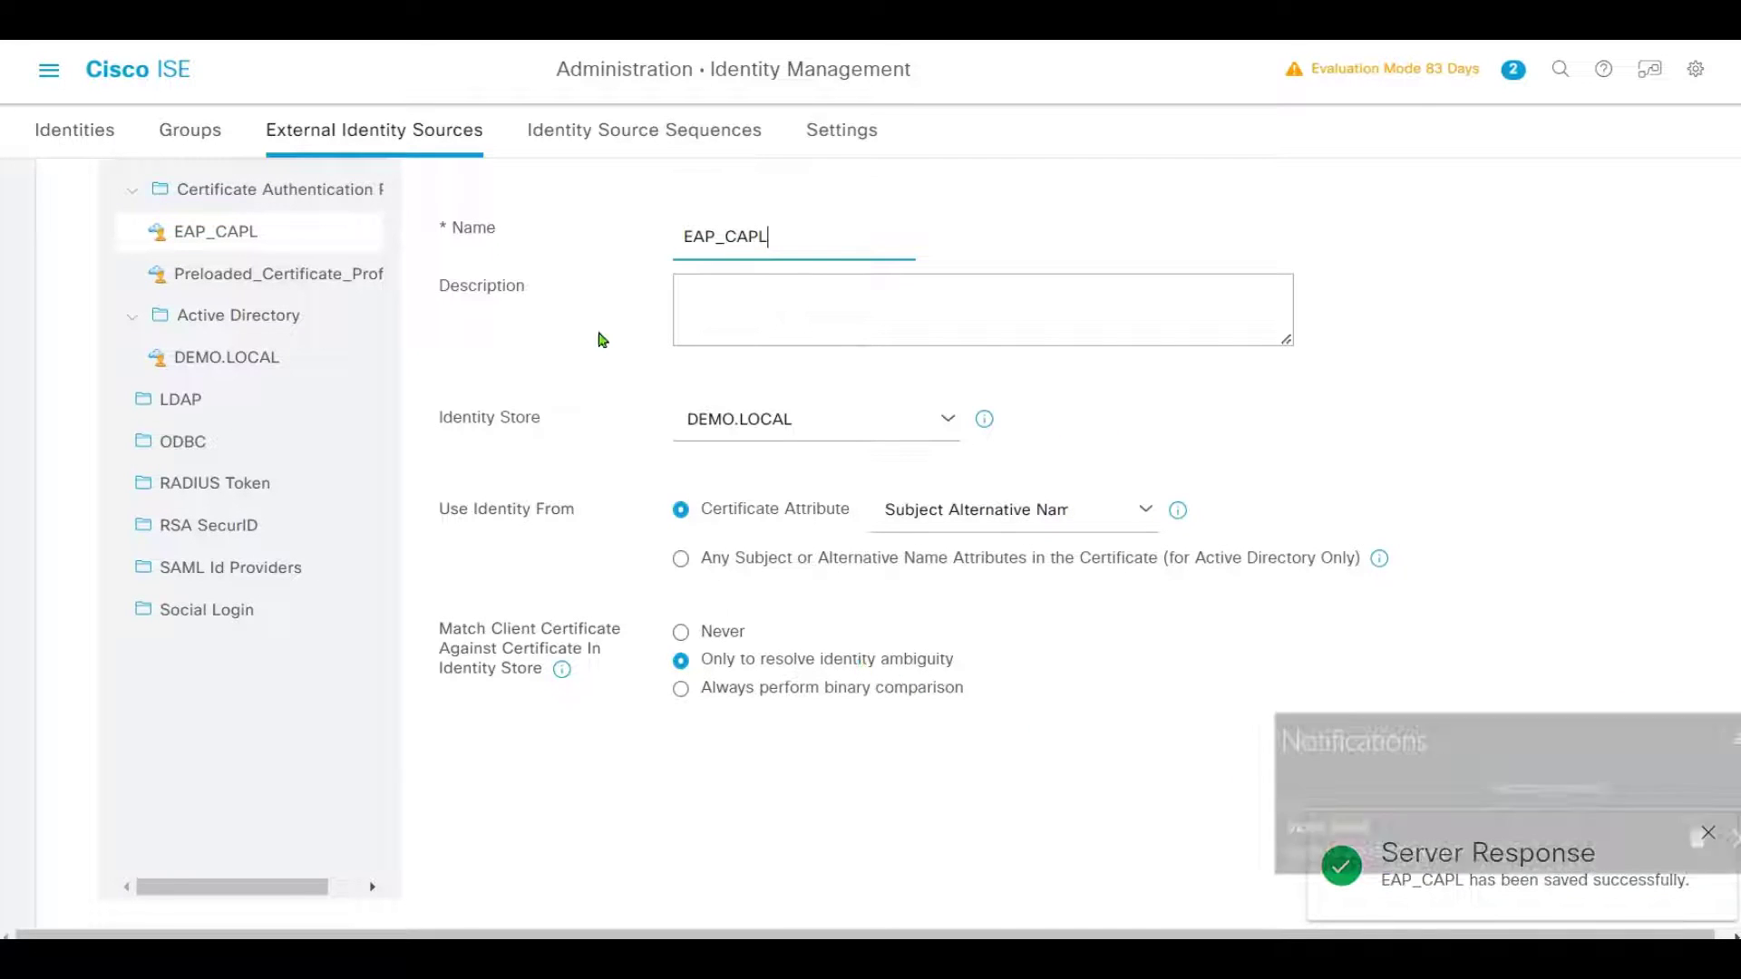
Go to Policy > Policy Sets, discarding the unsaved changes.
left_click(49, 68)
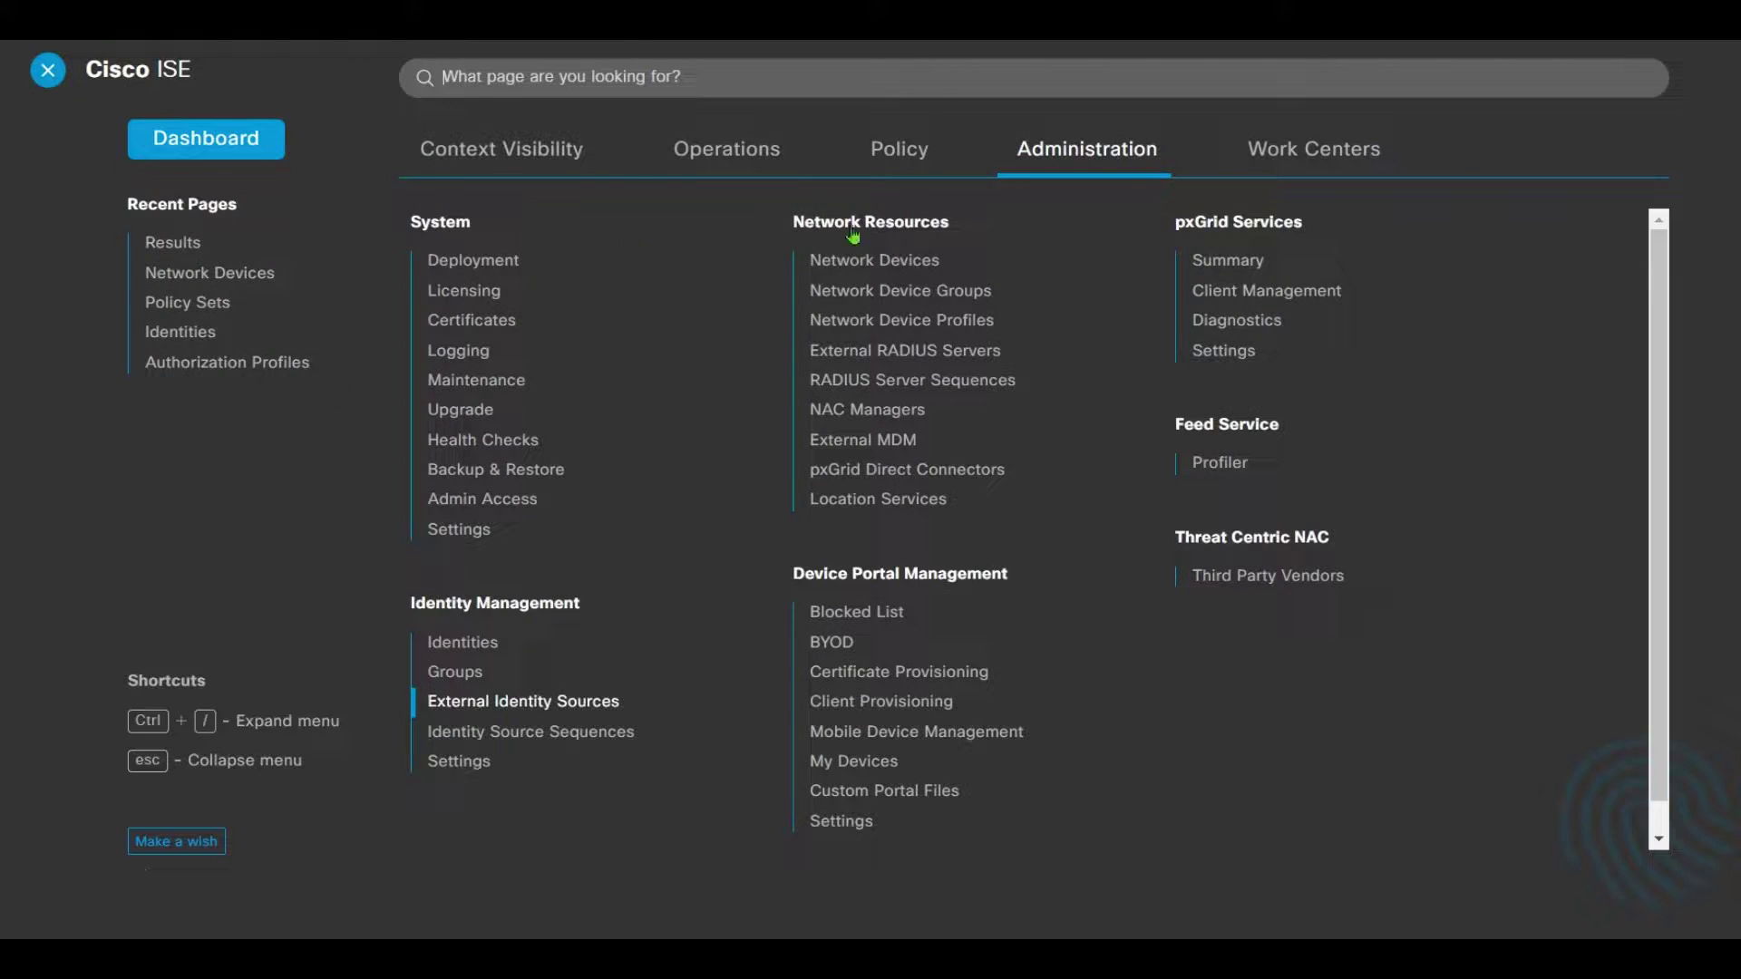
left_click(907, 154)
left_click(479, 239)
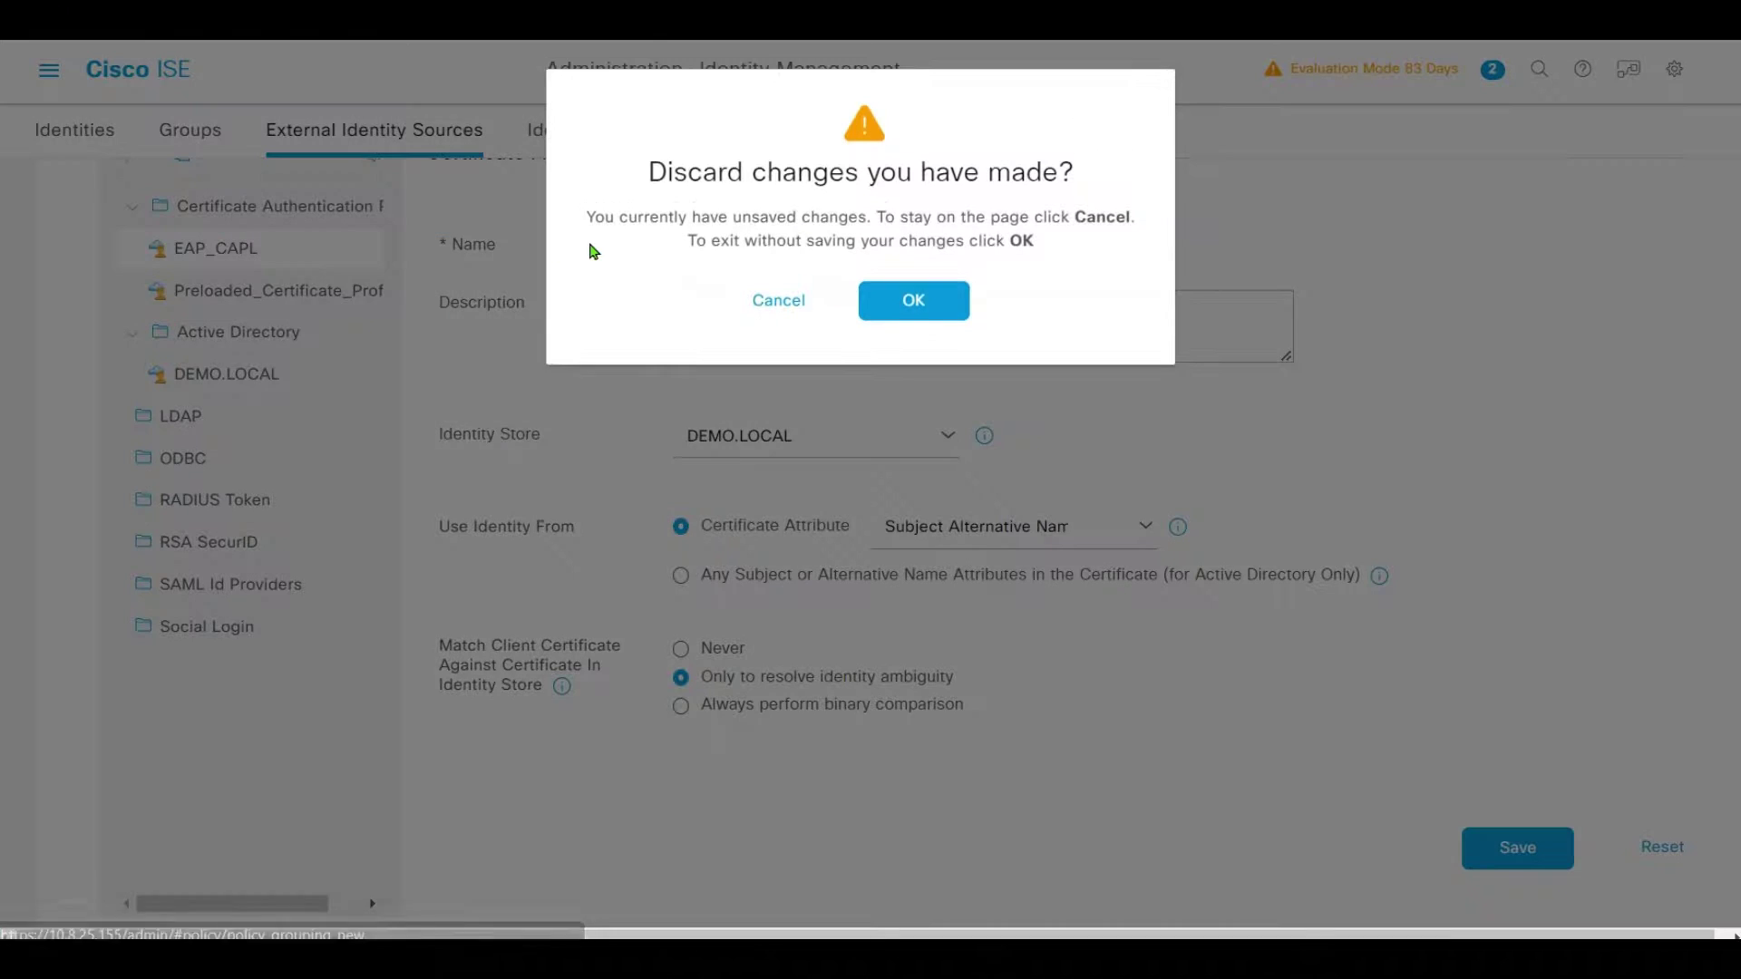
left_click(904, 303)
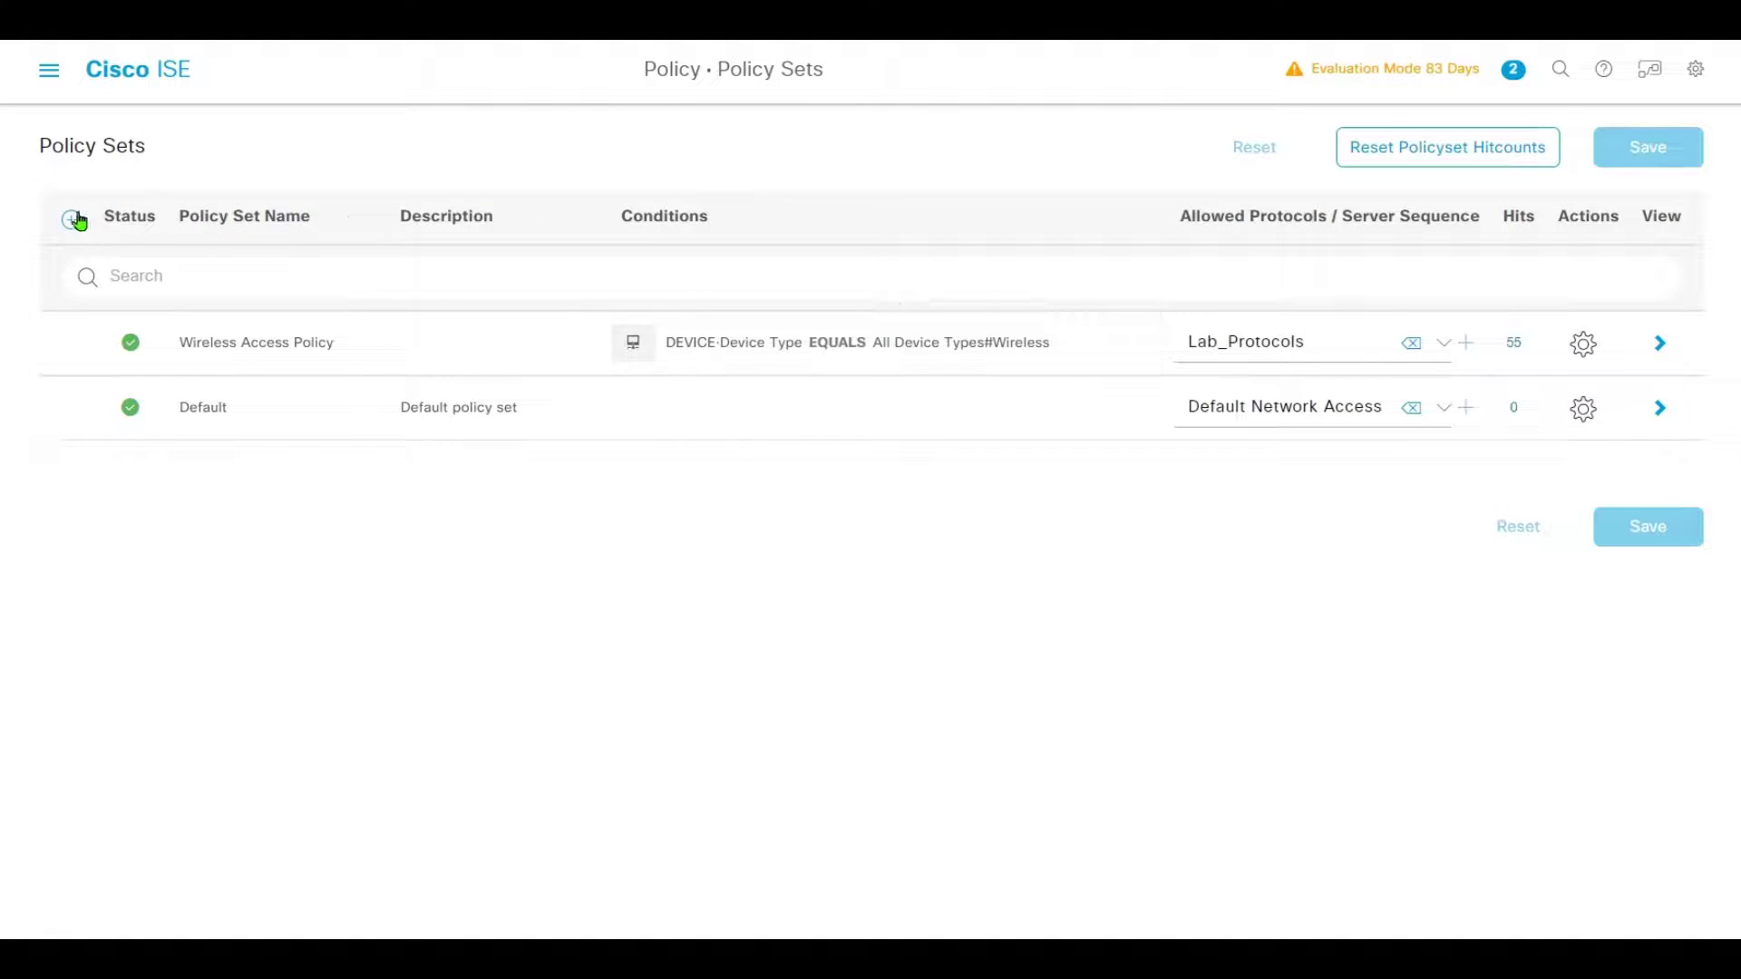
Add a new policy set and name it 'Wireless Aruba Demo WIFI'.
left_click(70, 219)
triple_click(301, 344)
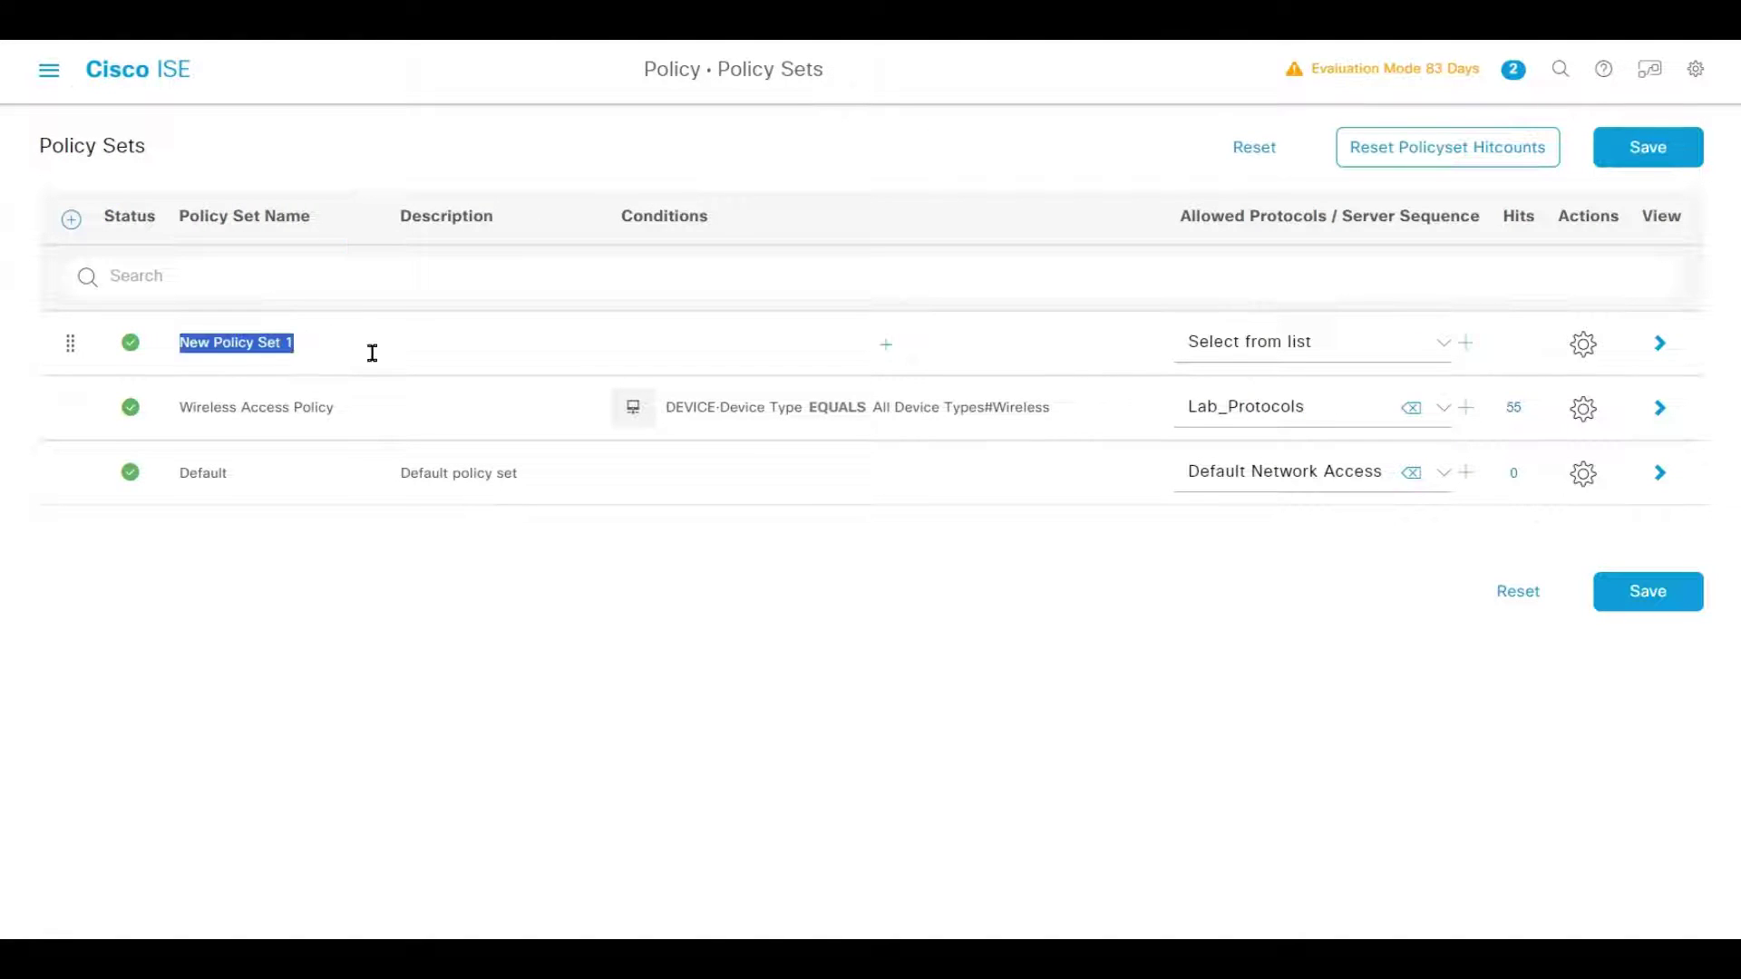
type("Wireless Aruba Demo WIFI")
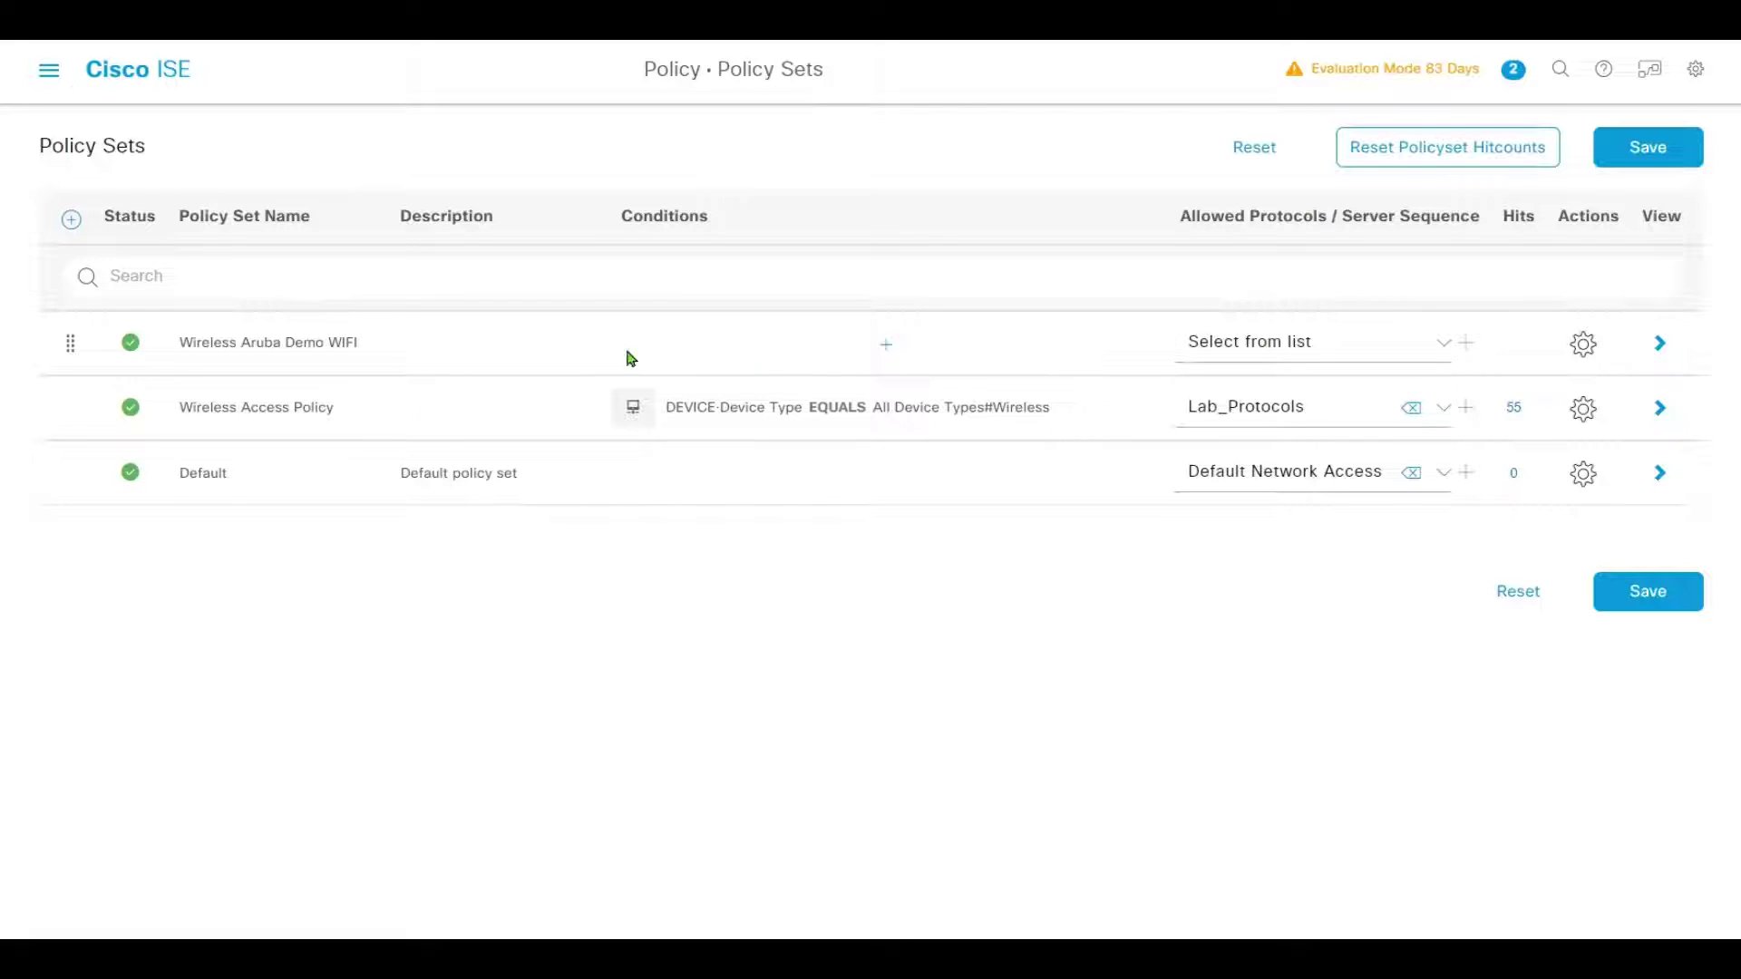
Add the condition Aruba-Essid-Name equals DEMO_WIFI to the new policy set.
left_click(888, 346)
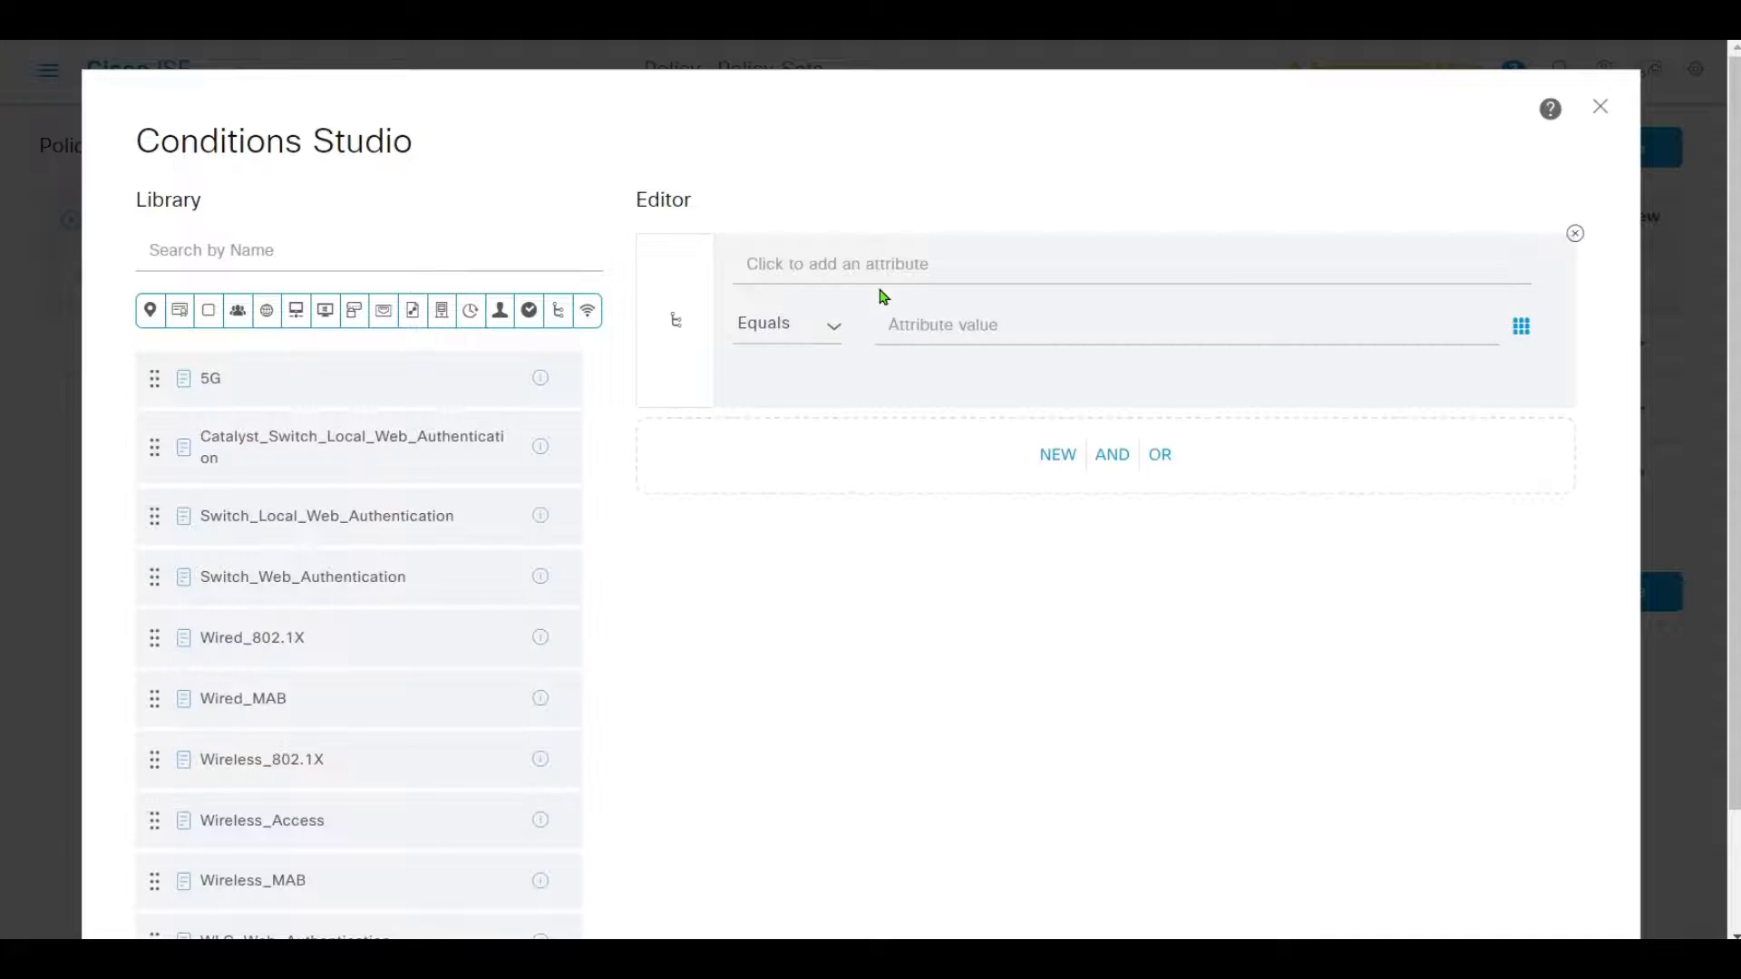
left_click(885, 272)
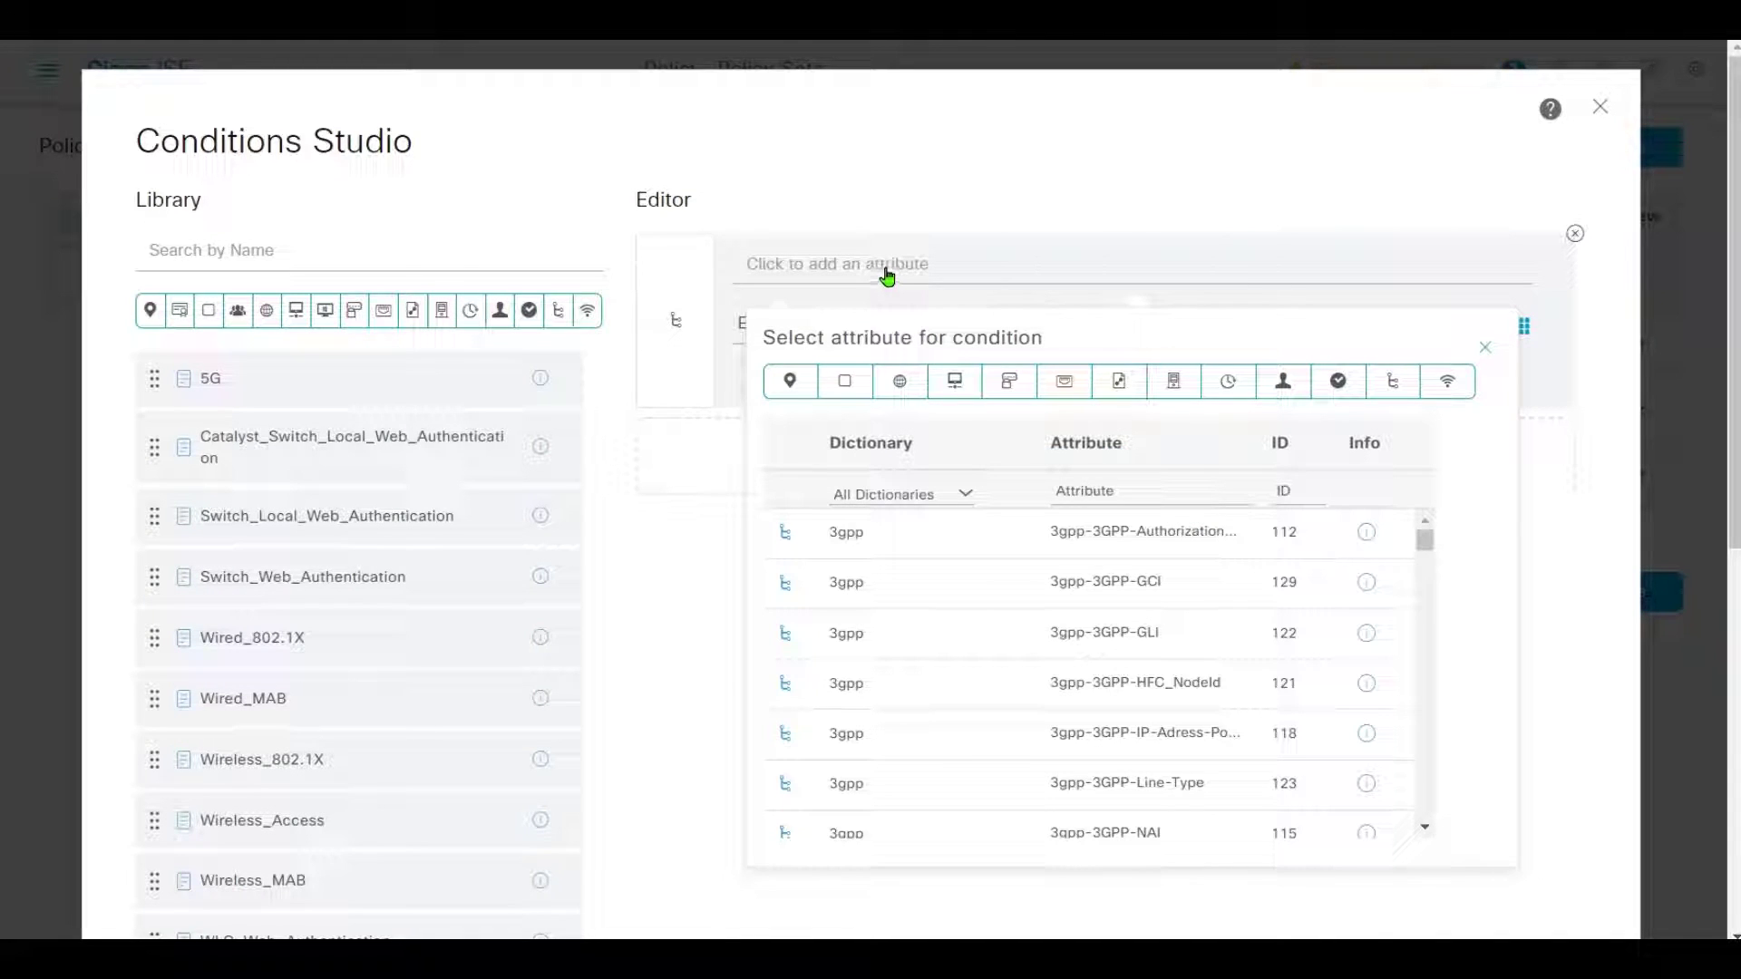
left_click(1393, 383)
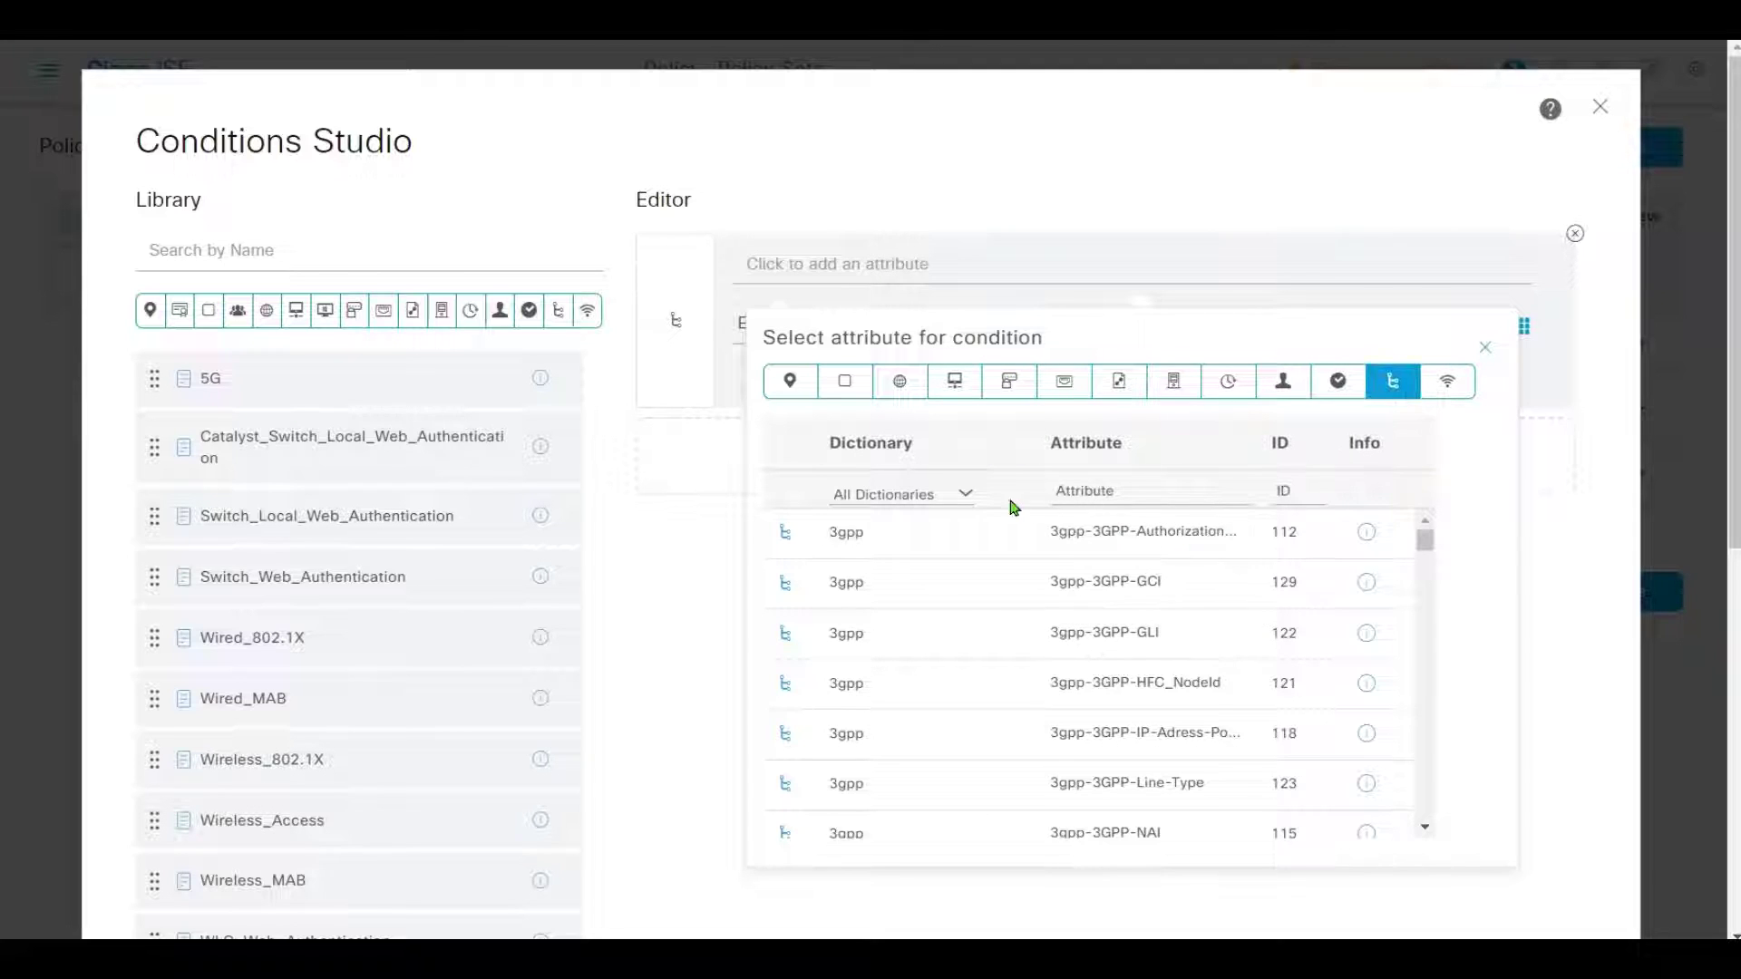
left_click(1138, 490)
type("aruba")
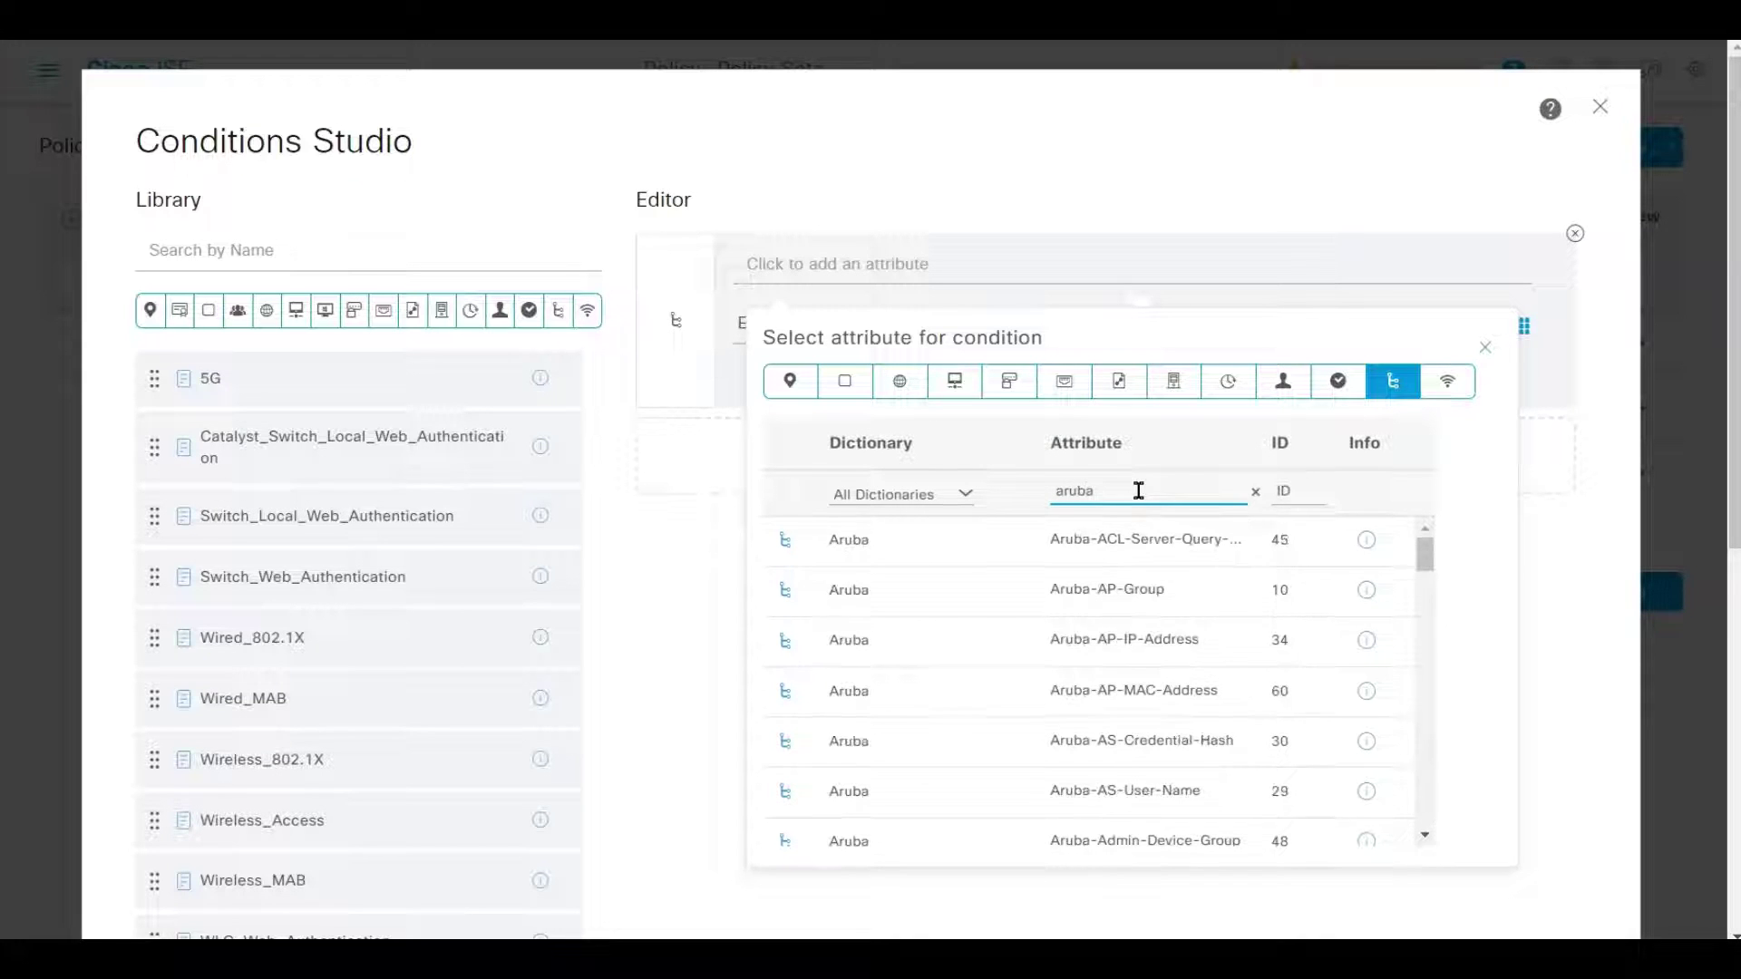
scroll(1269, 680, "down", 5)
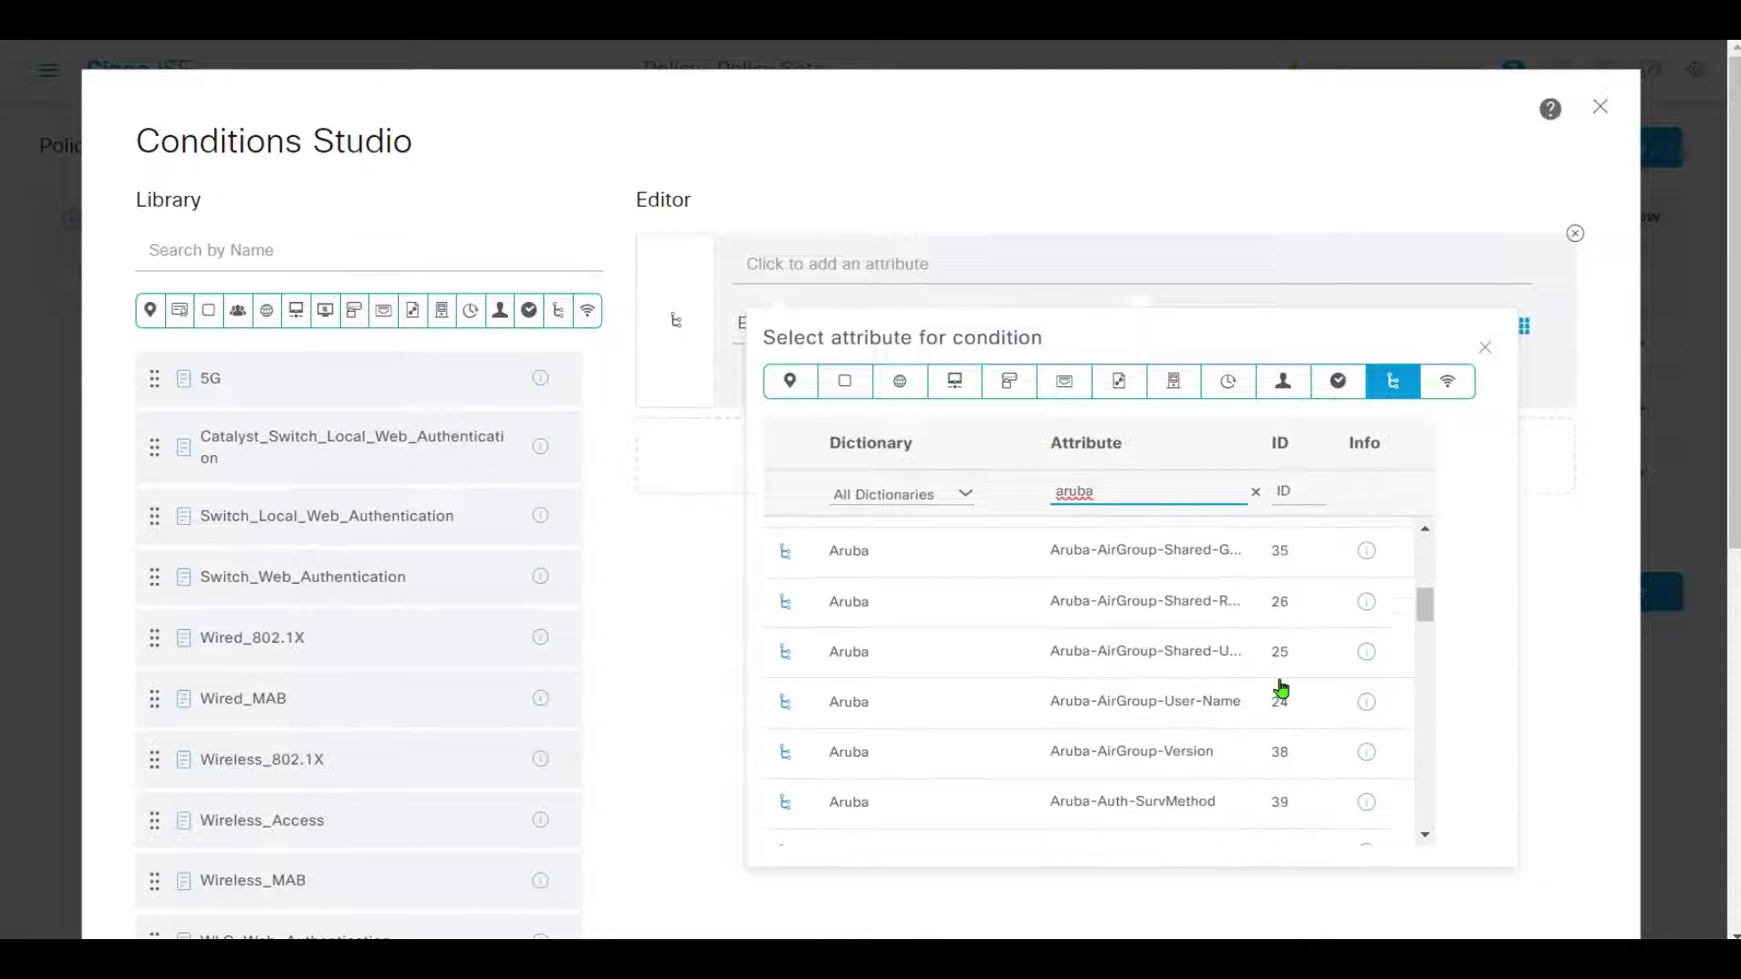
scroll(1279, 689, "up", 5)
type("ba-ess")
left_click(1117, 542)
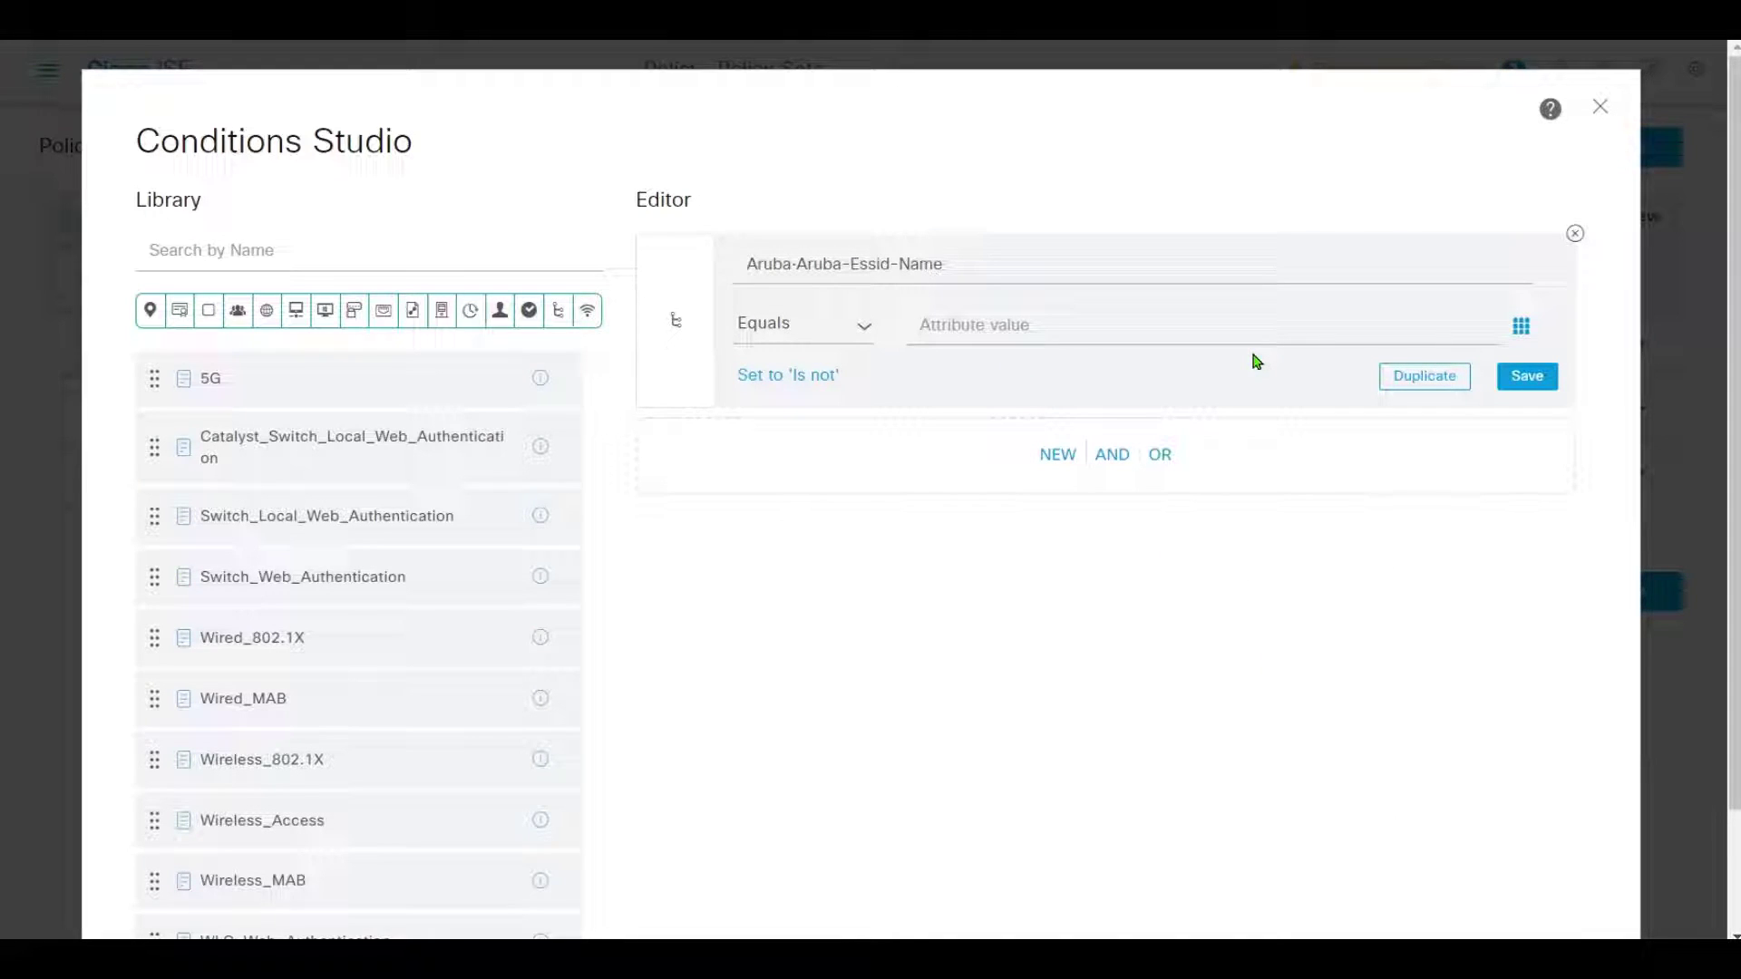
type("DEMO_WIFI")
AND it with the Wireless_802.1X library condition and apply the conditions.
left_click(1114, 455)
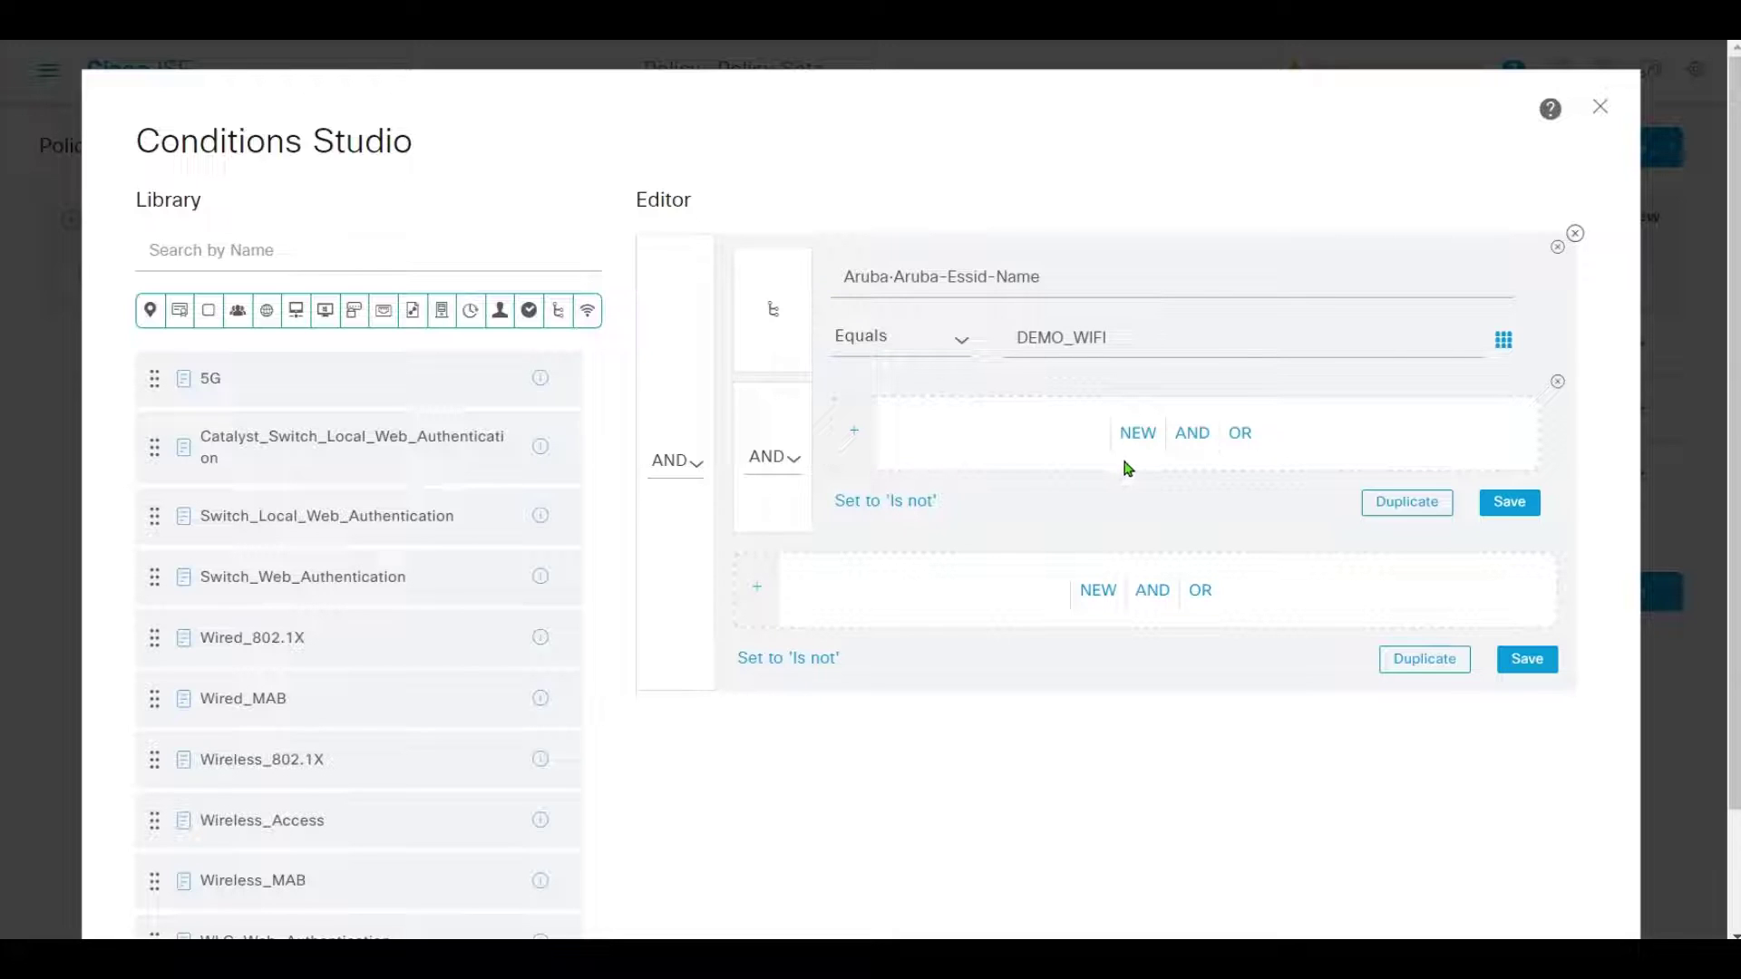
left_click(1141, 435)
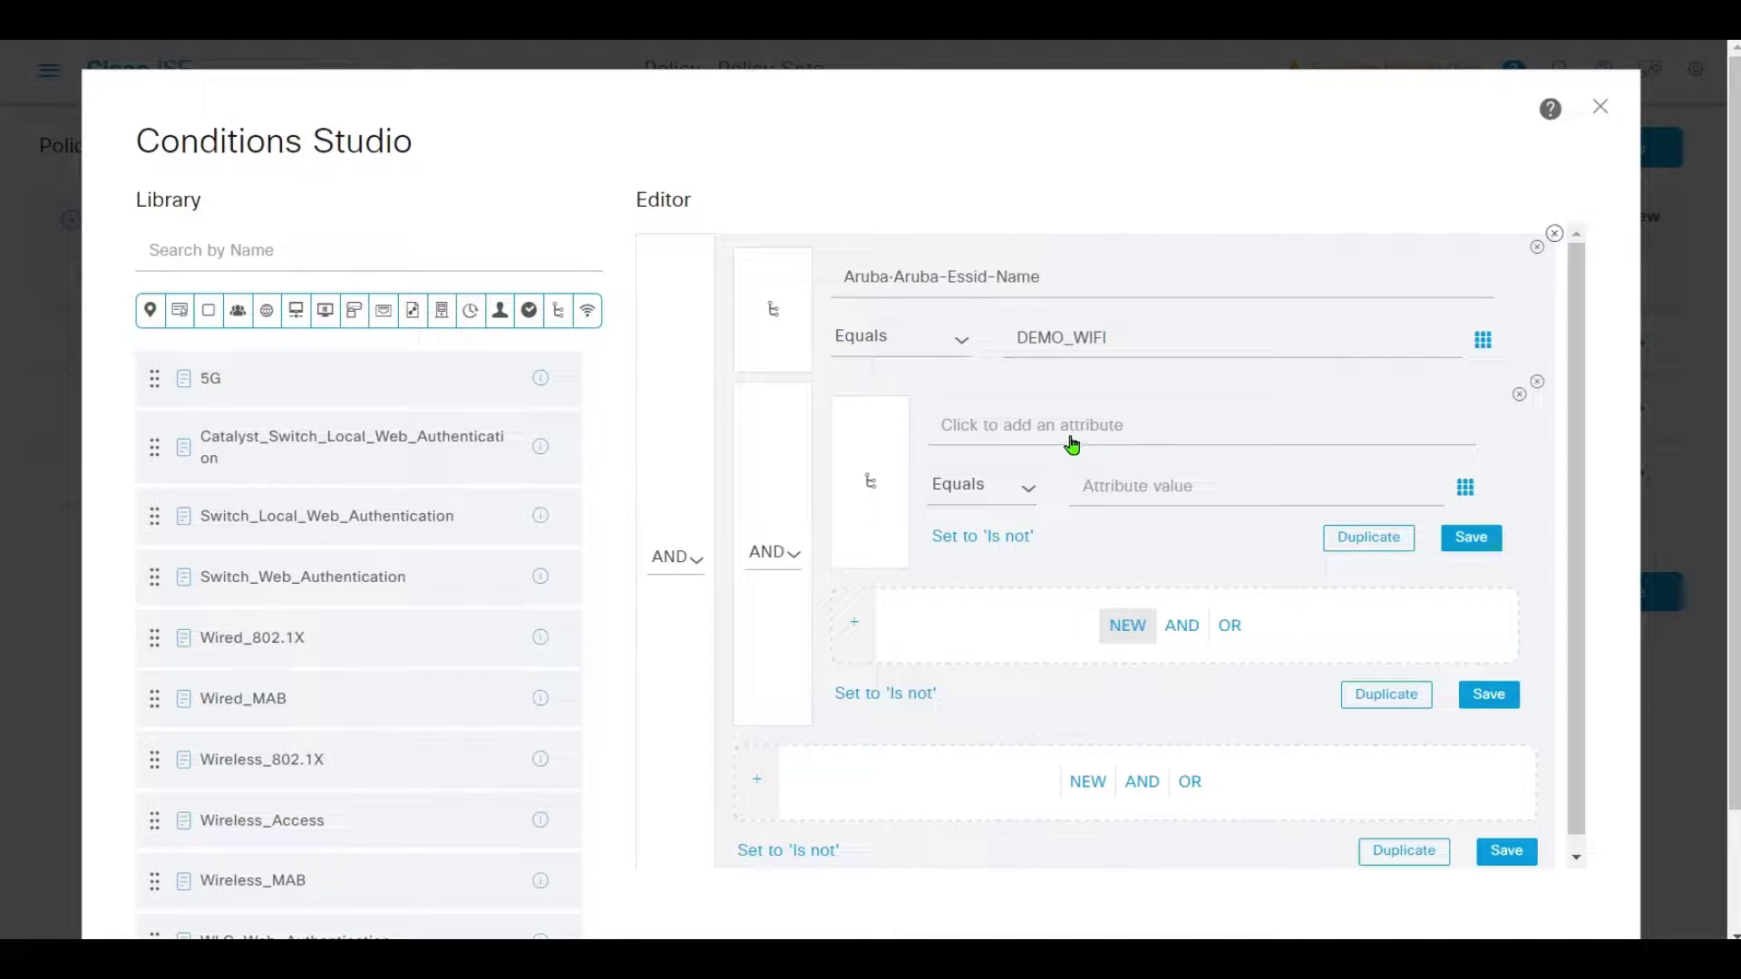
left_click(1519, 395)
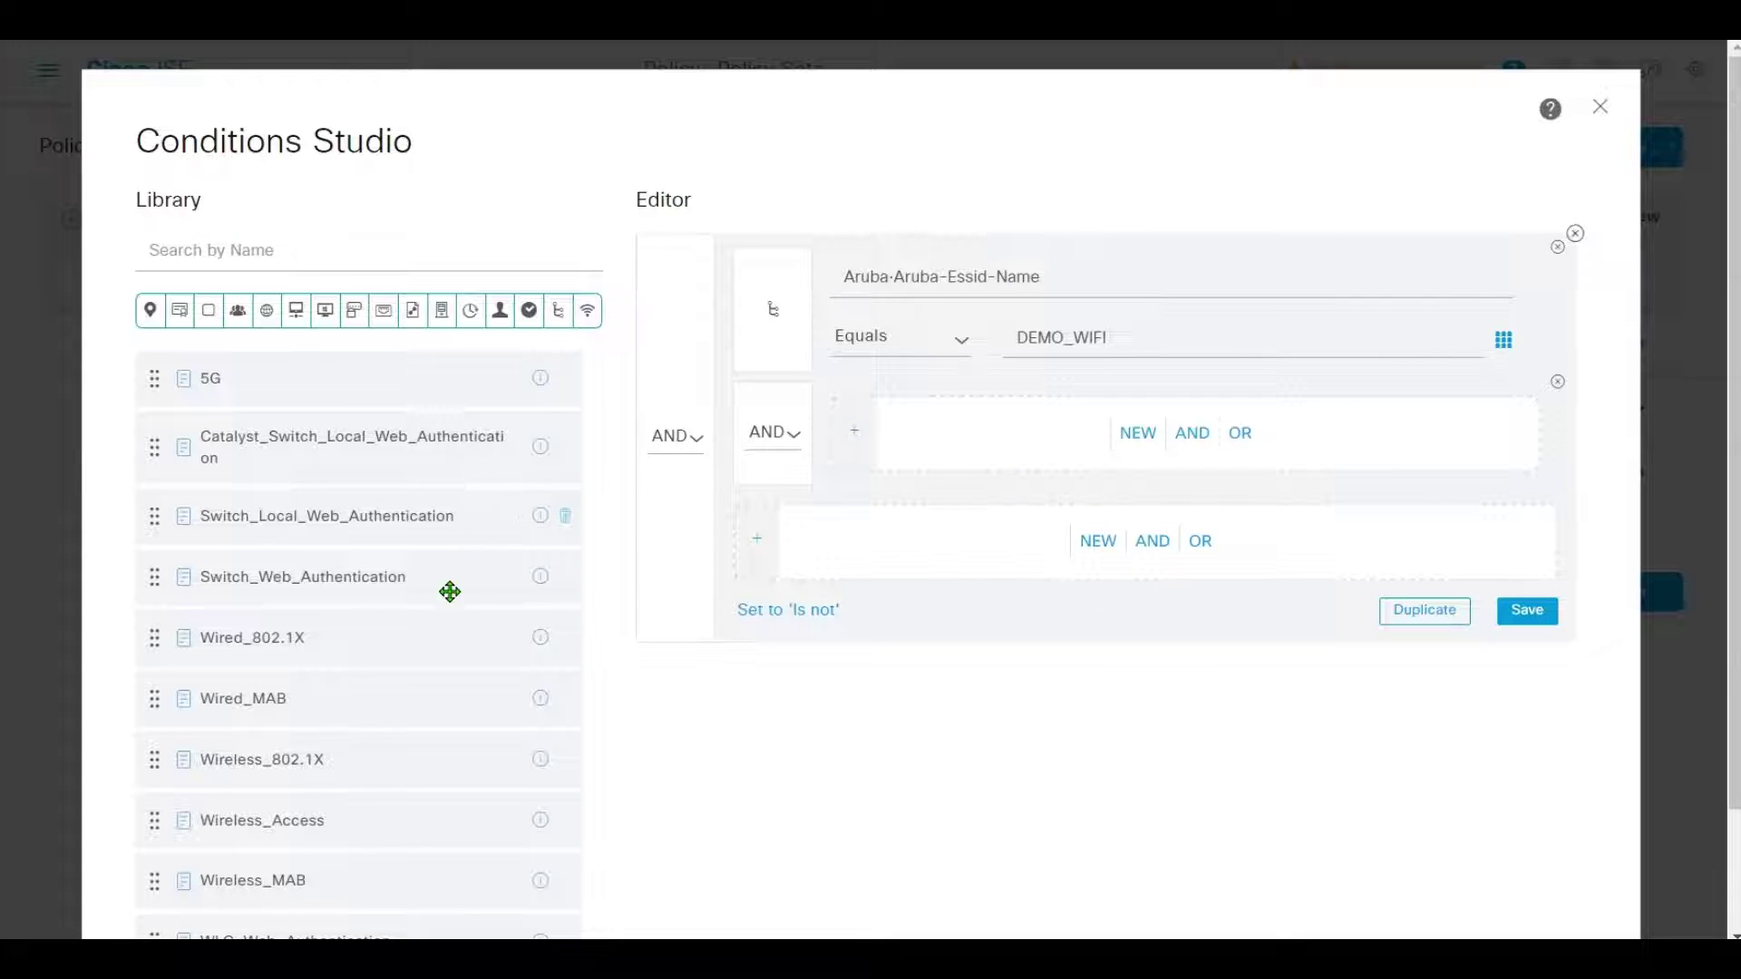
scroll(440, 632, "down", 1)
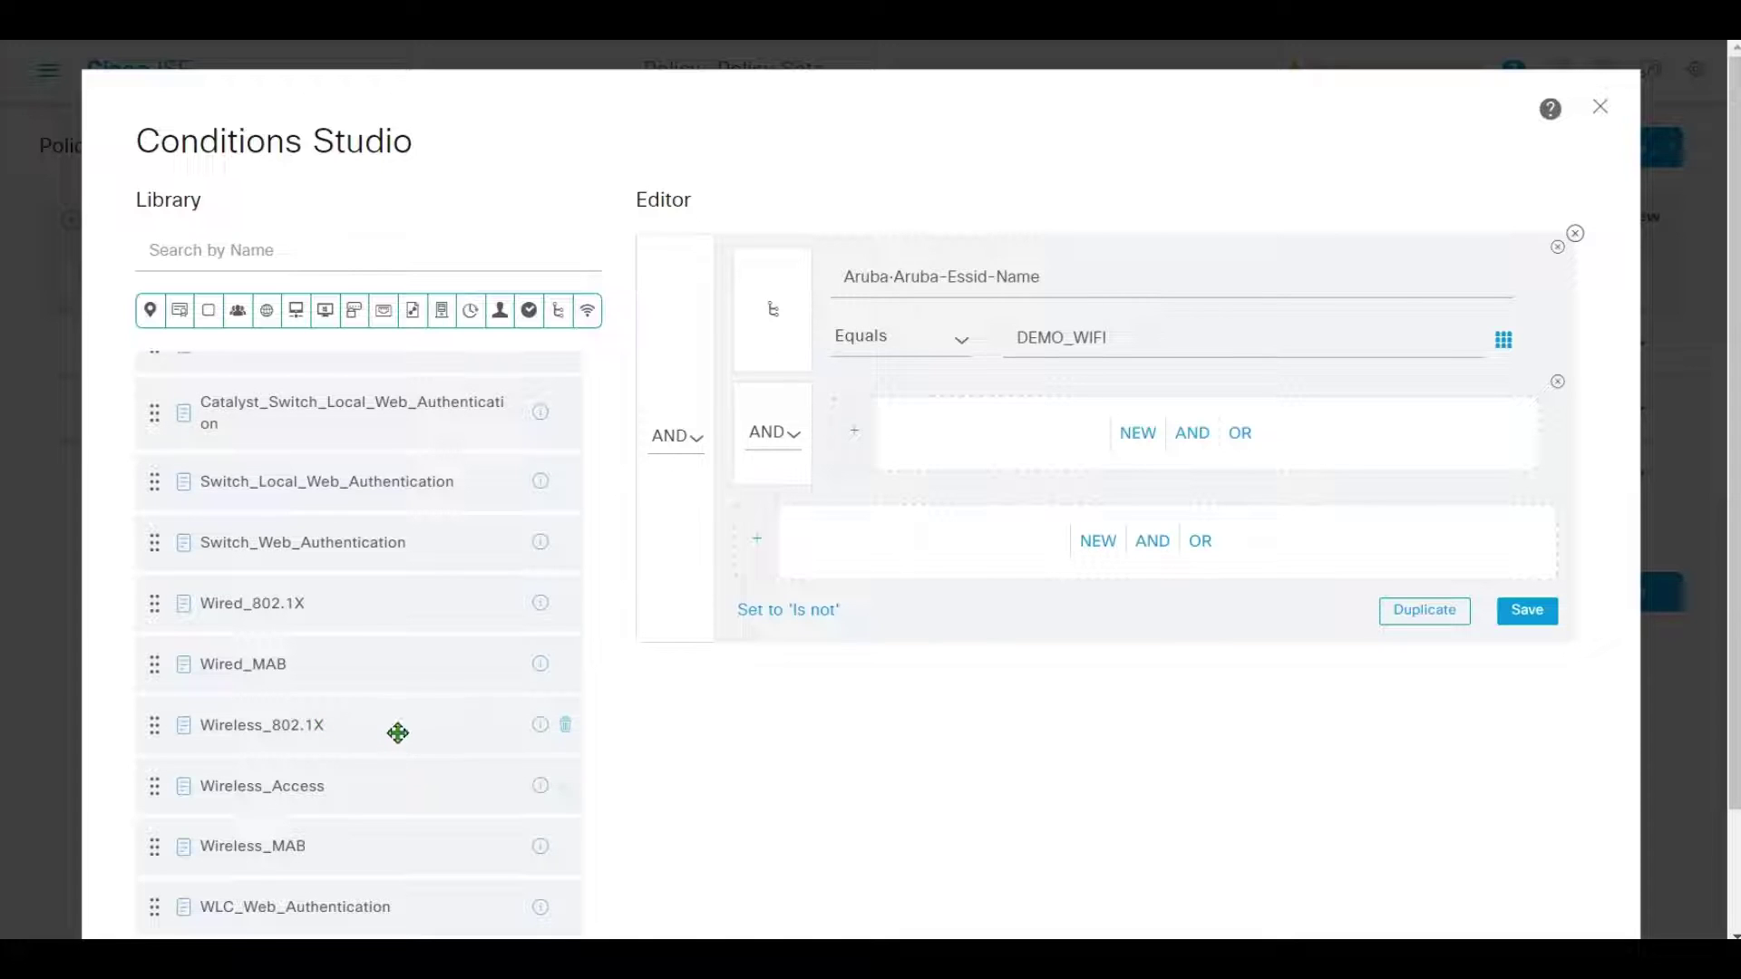
scroll(396, 749, "up", 1)
scroll(396, 750, "down", 1)
left_click_drag(272, 727, 1125, 445)
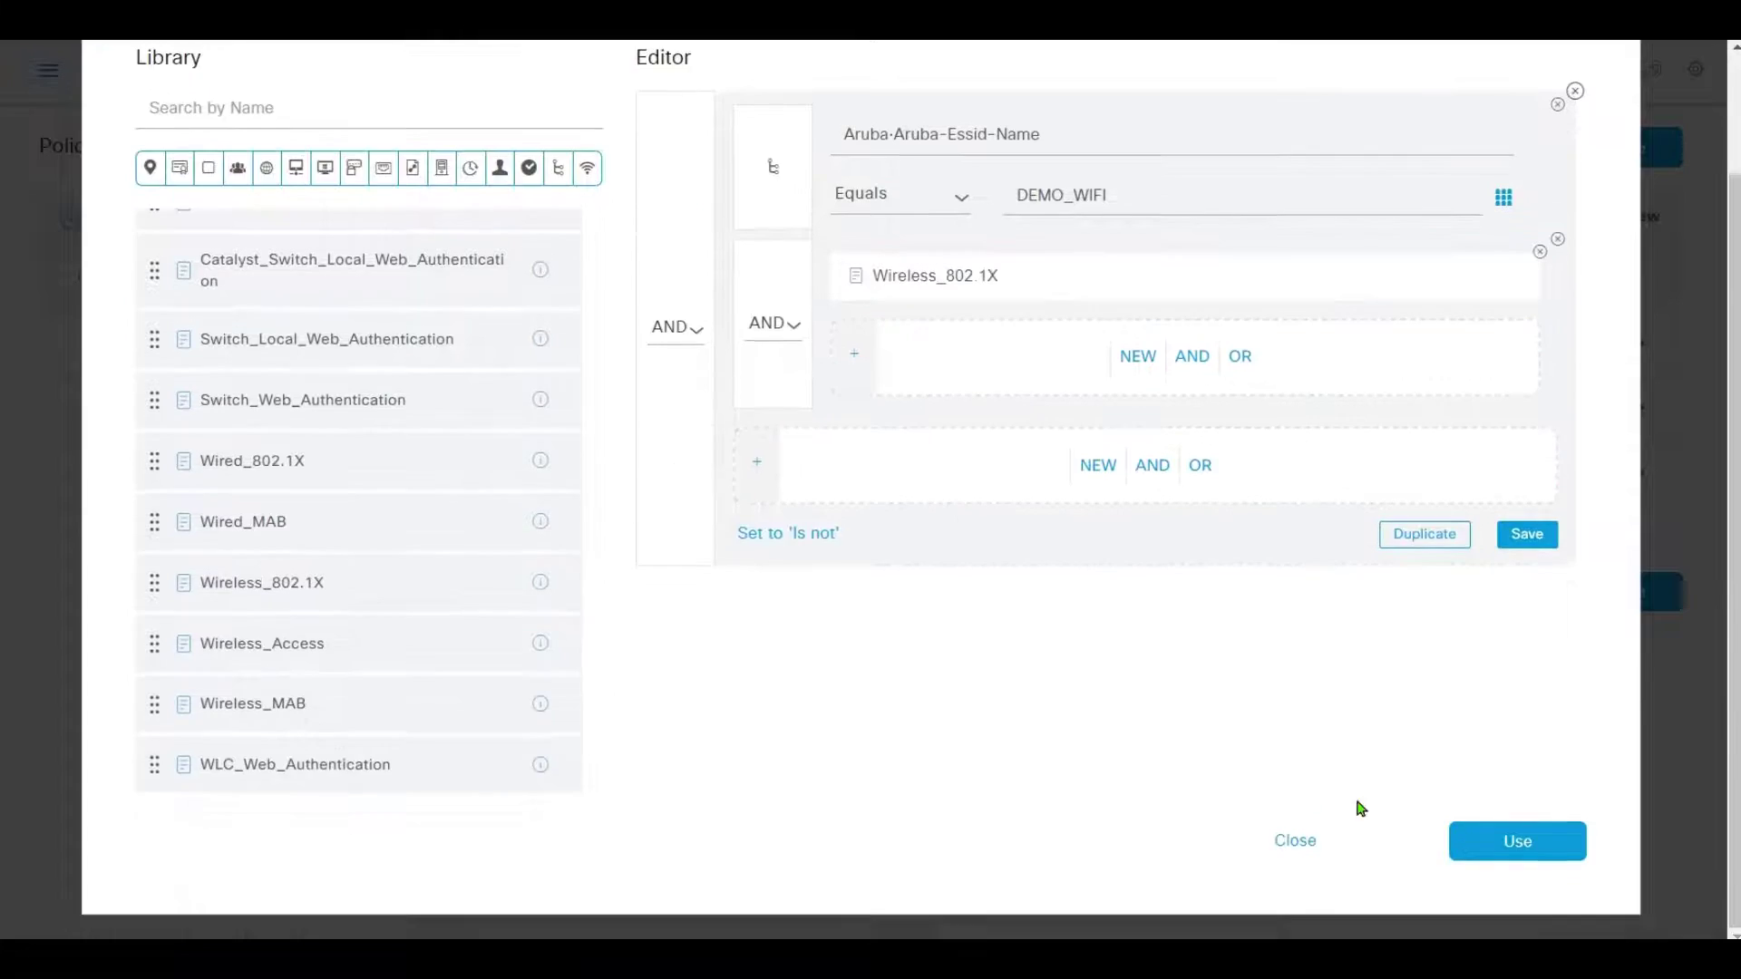
left_click(1499, 843)
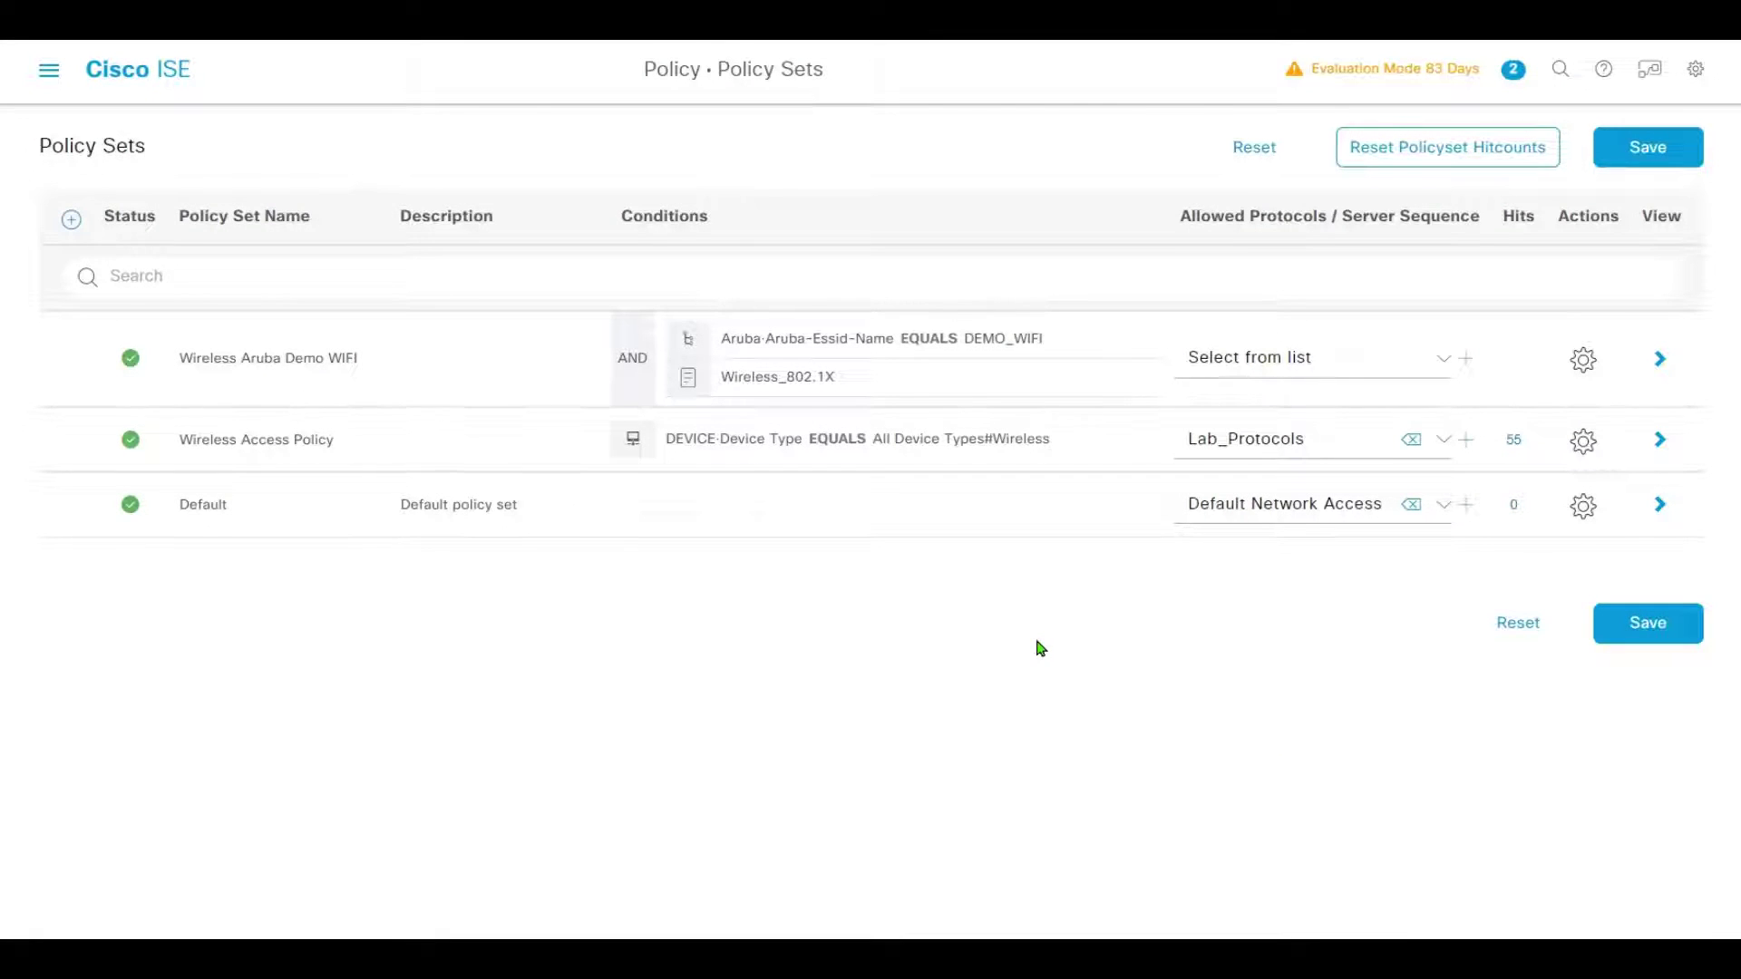
Replace the Wireless_802.1X condition with a Radius NAS-Port-Type condition.
left_click(887, 362)
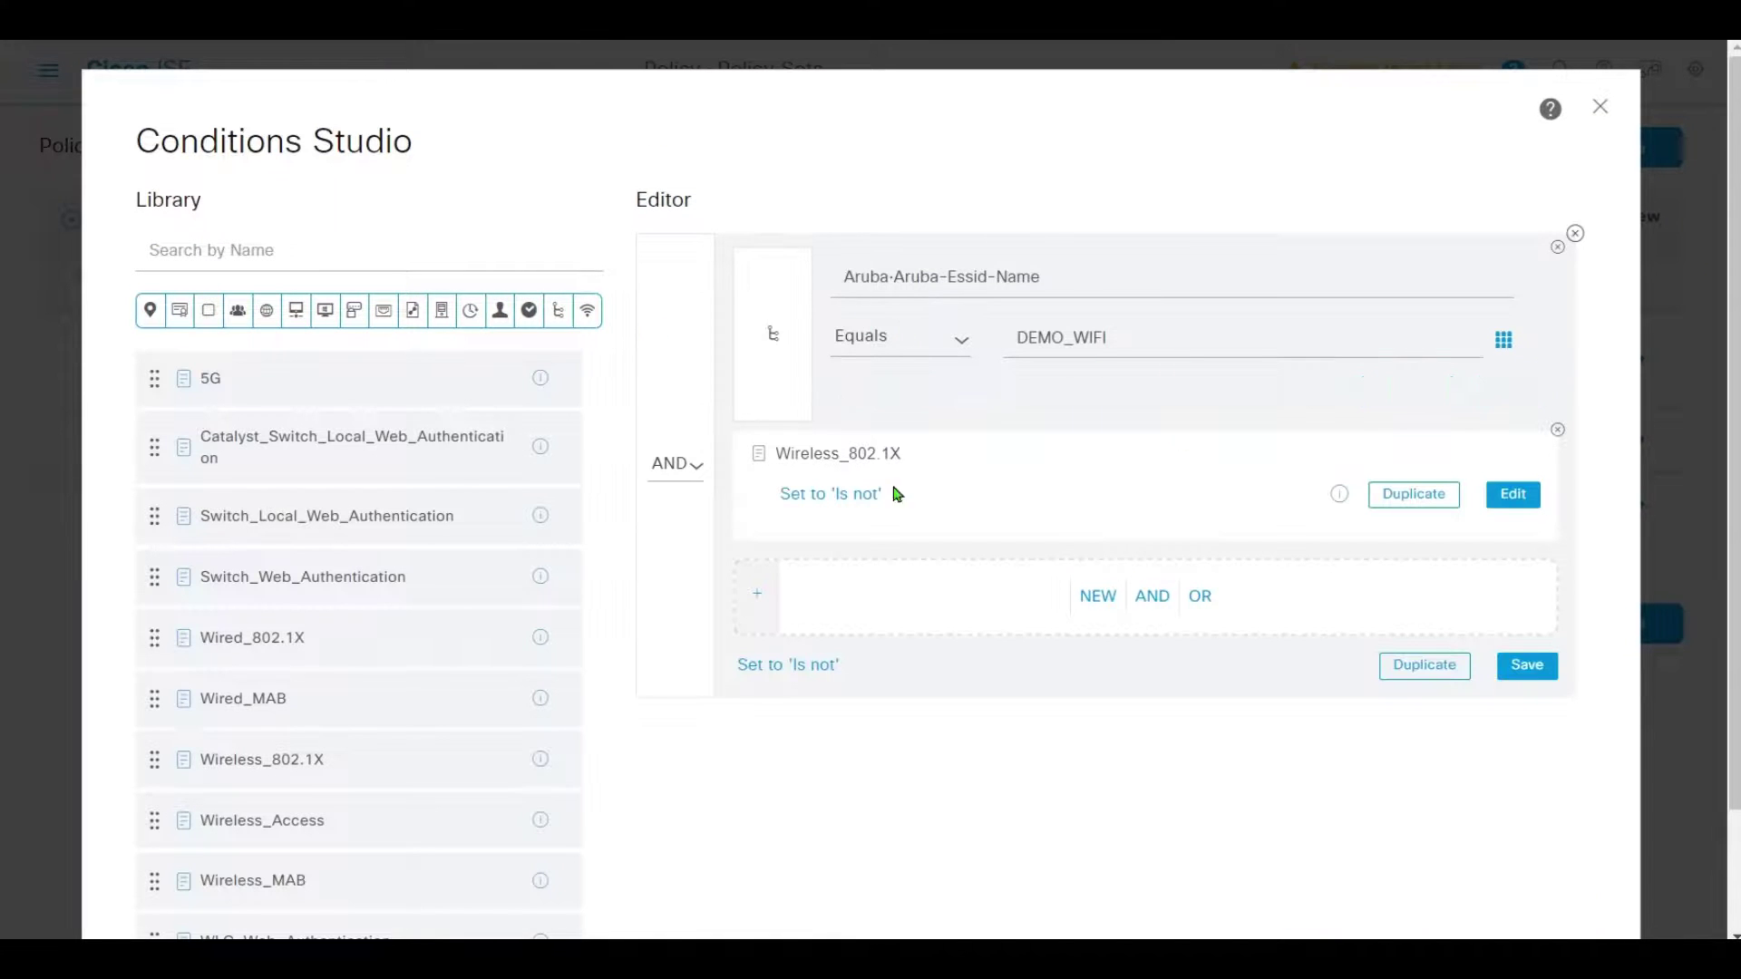
left_click(1558, 390)
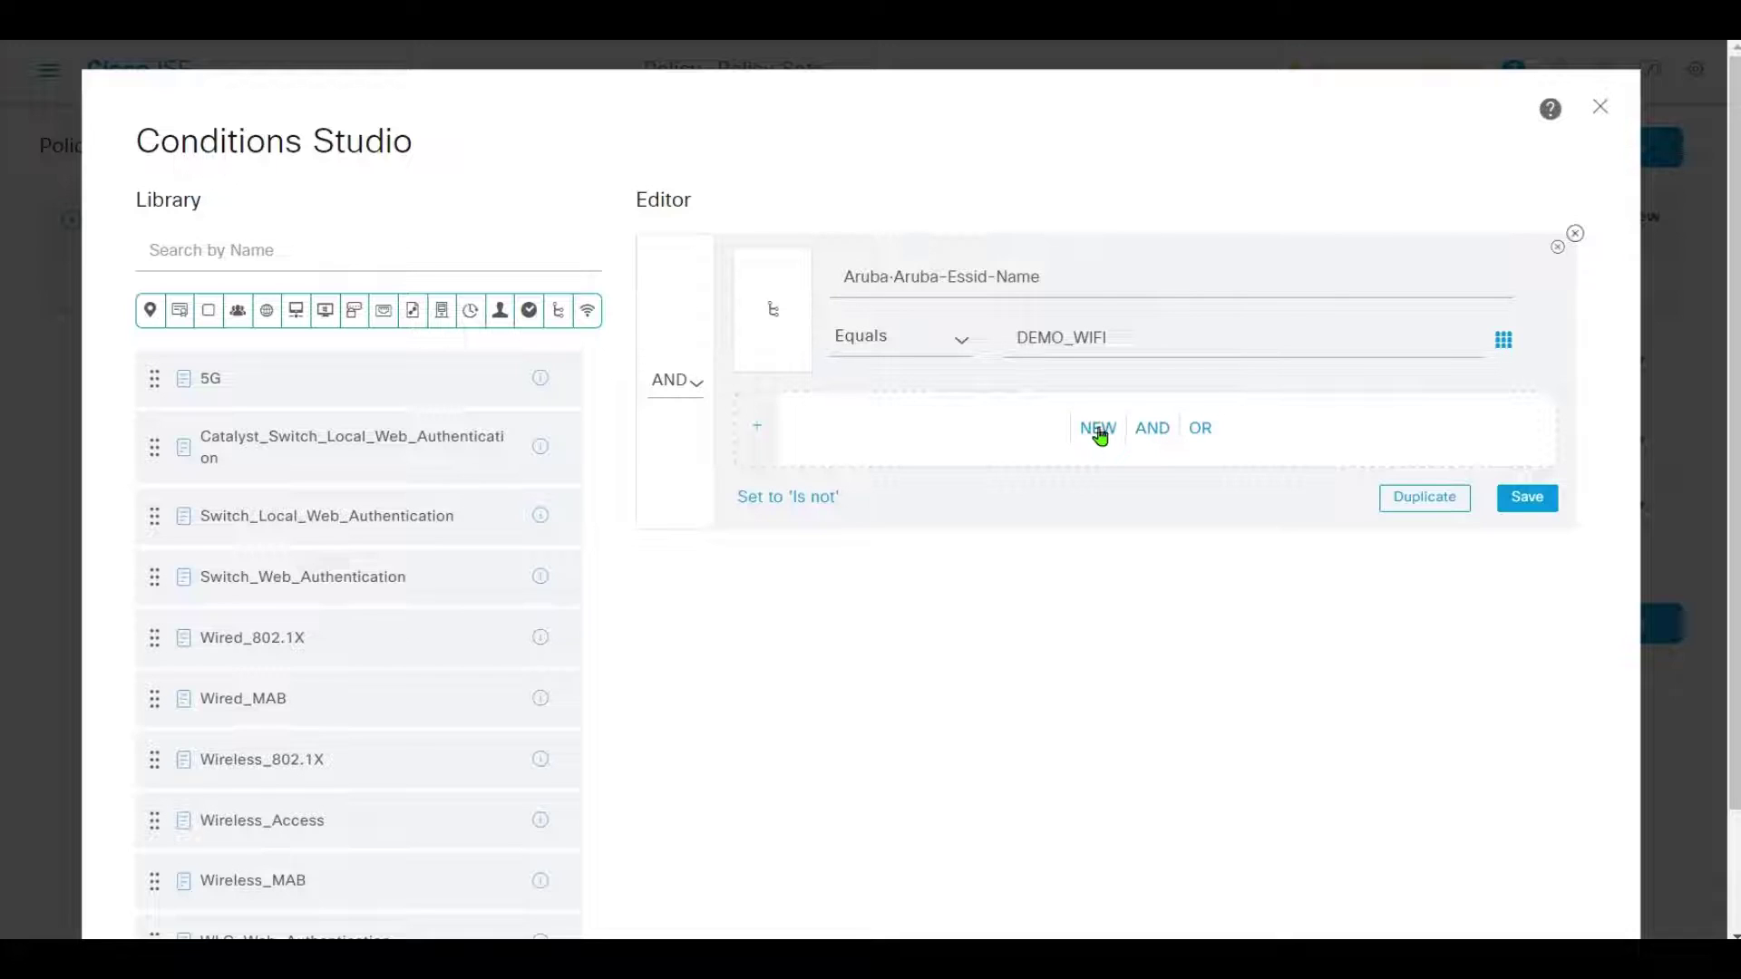
left_click(1135, 433)
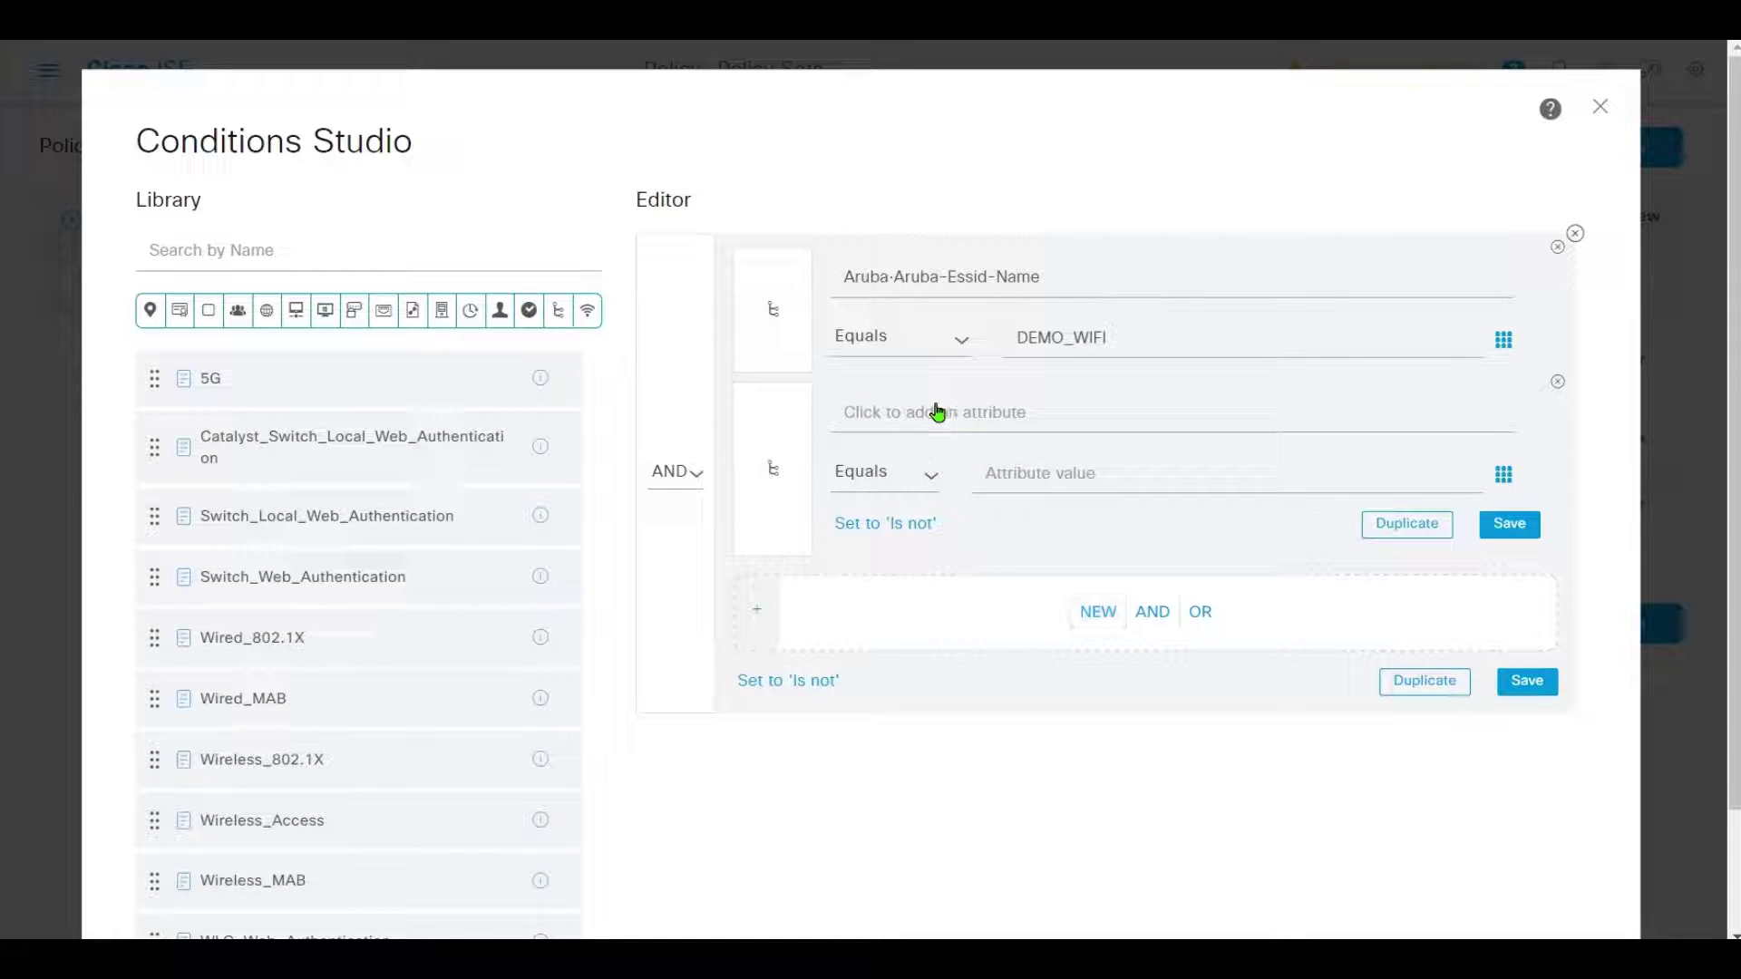
left_click(1017, 420)
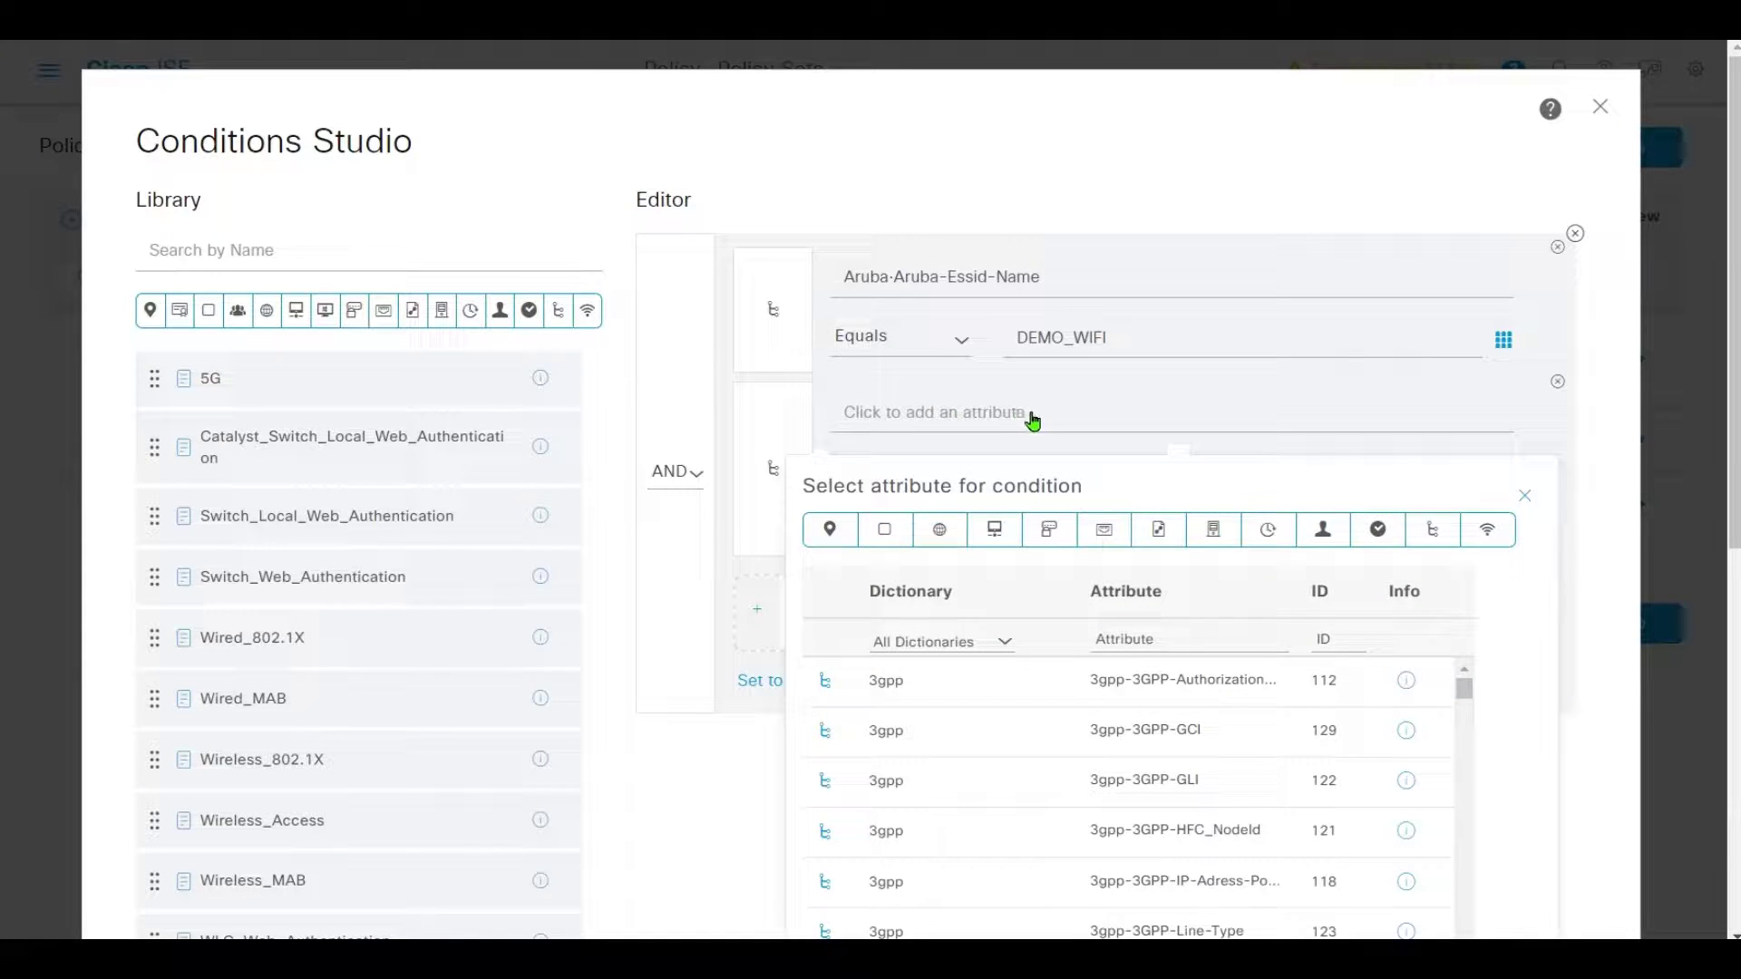
left_click(1104, 531)
left_click(1141, 641)
type("radius-nas")
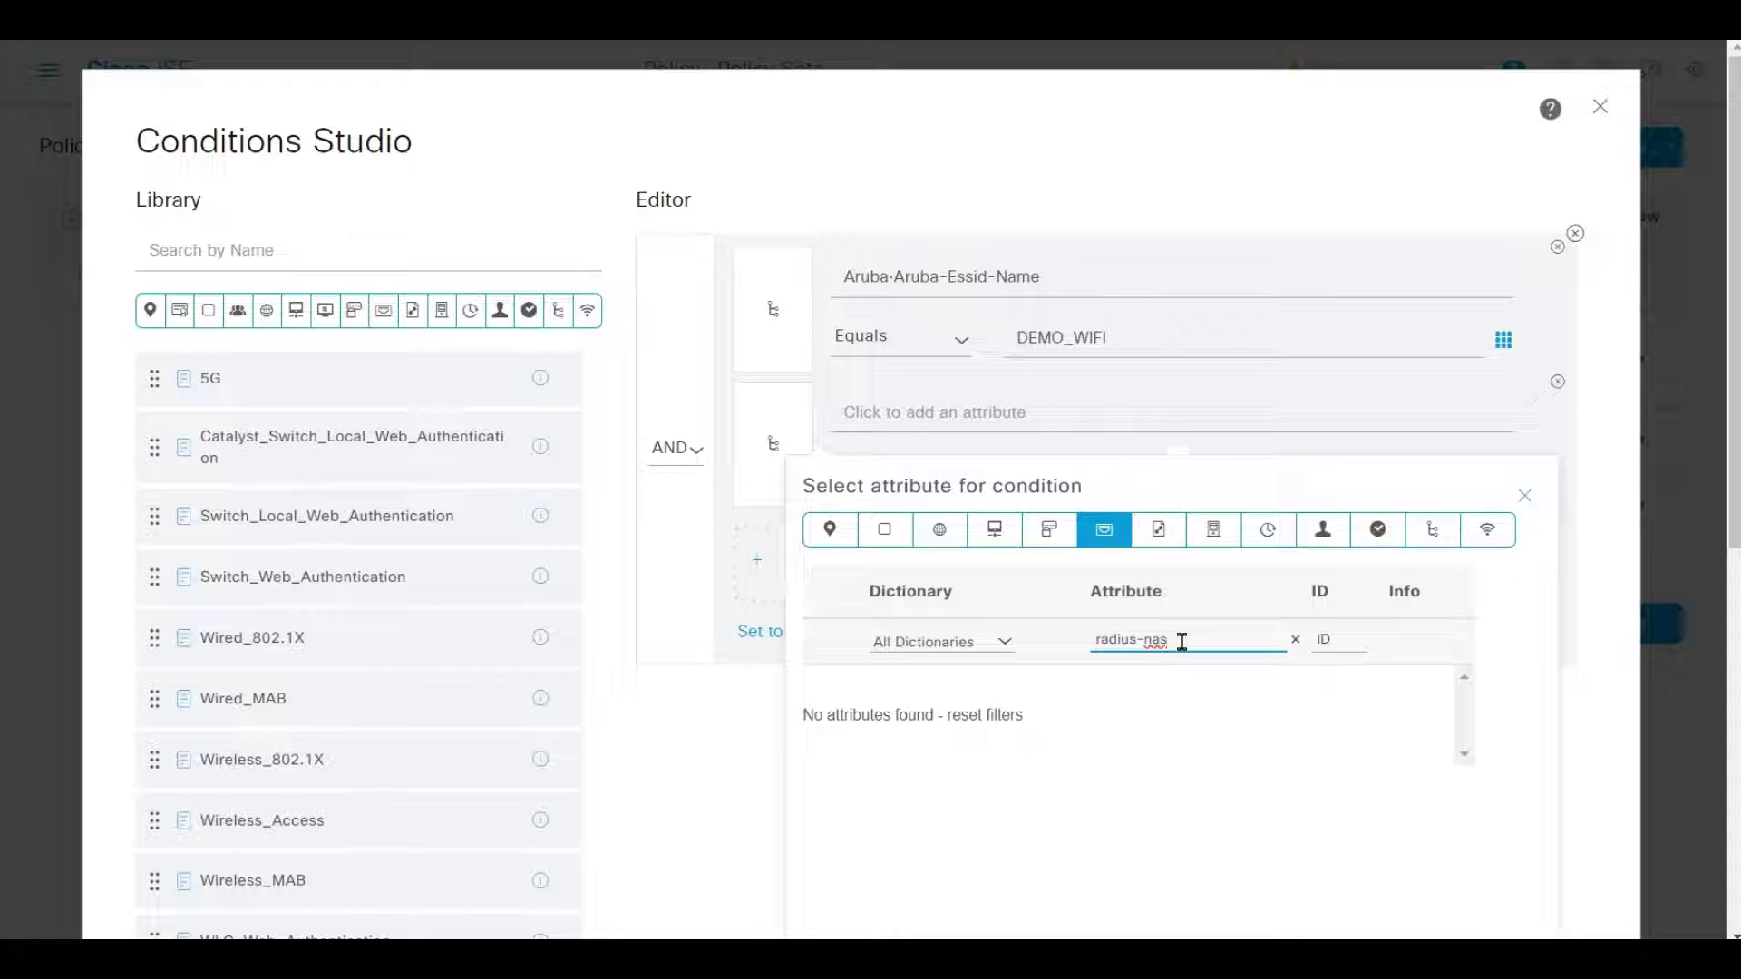
left_click(1294, 639)
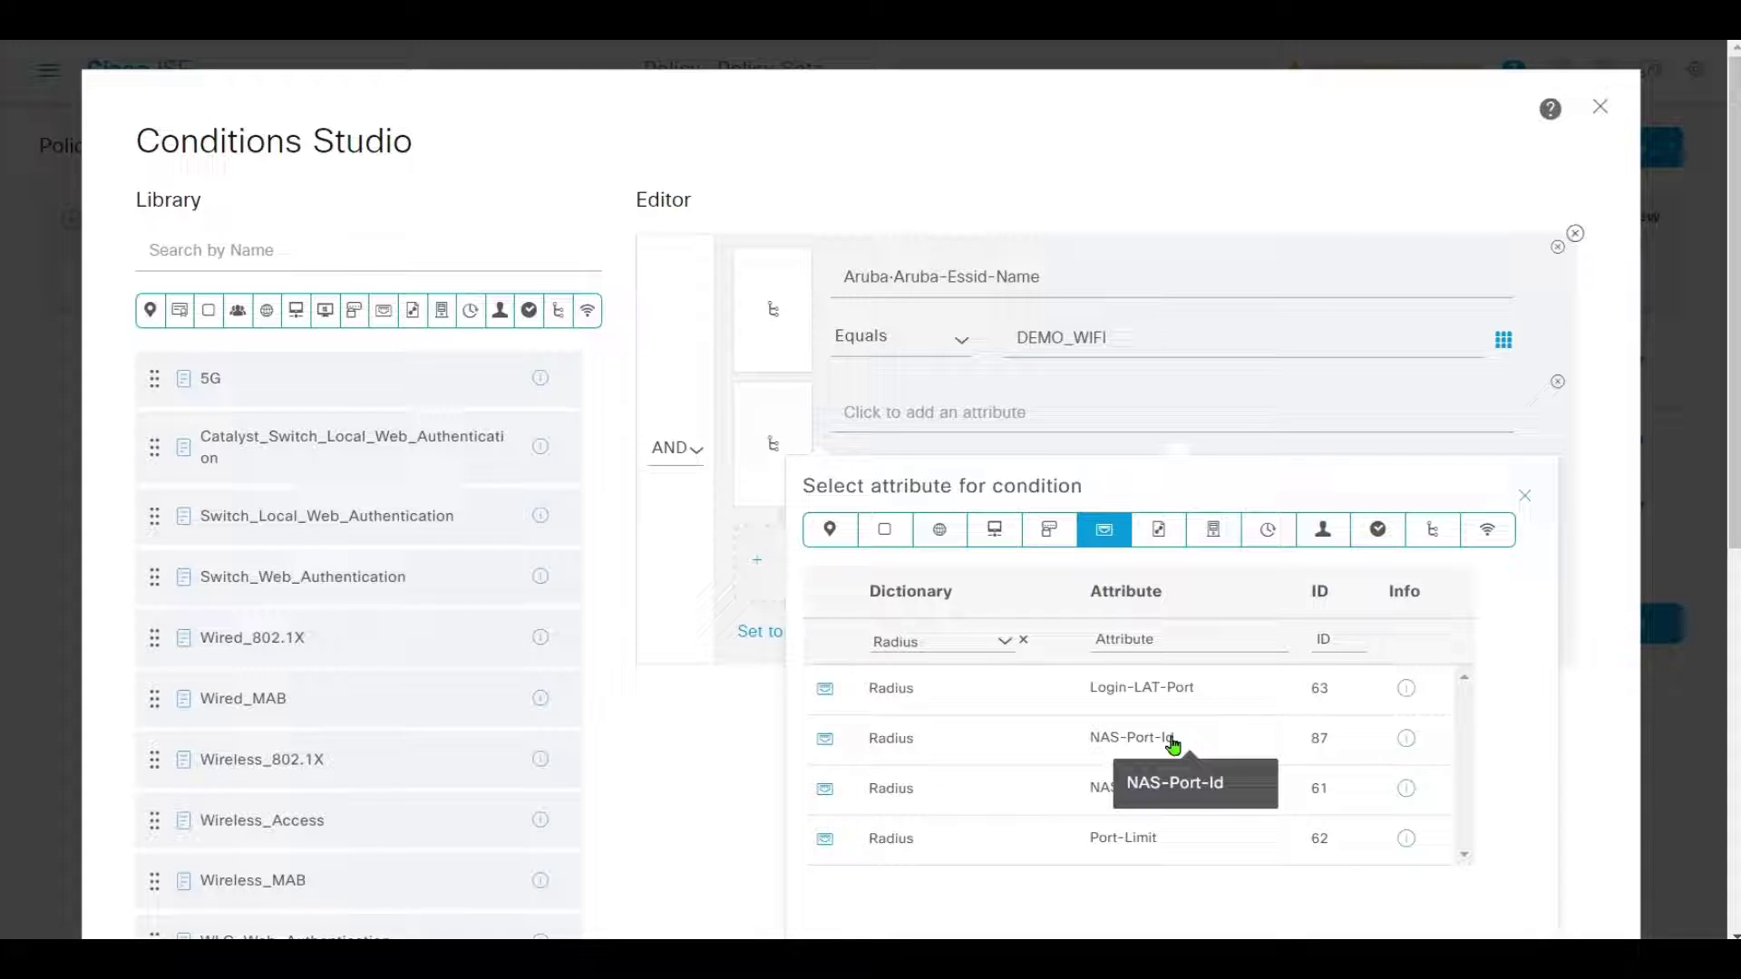
left_click(1150, 791)
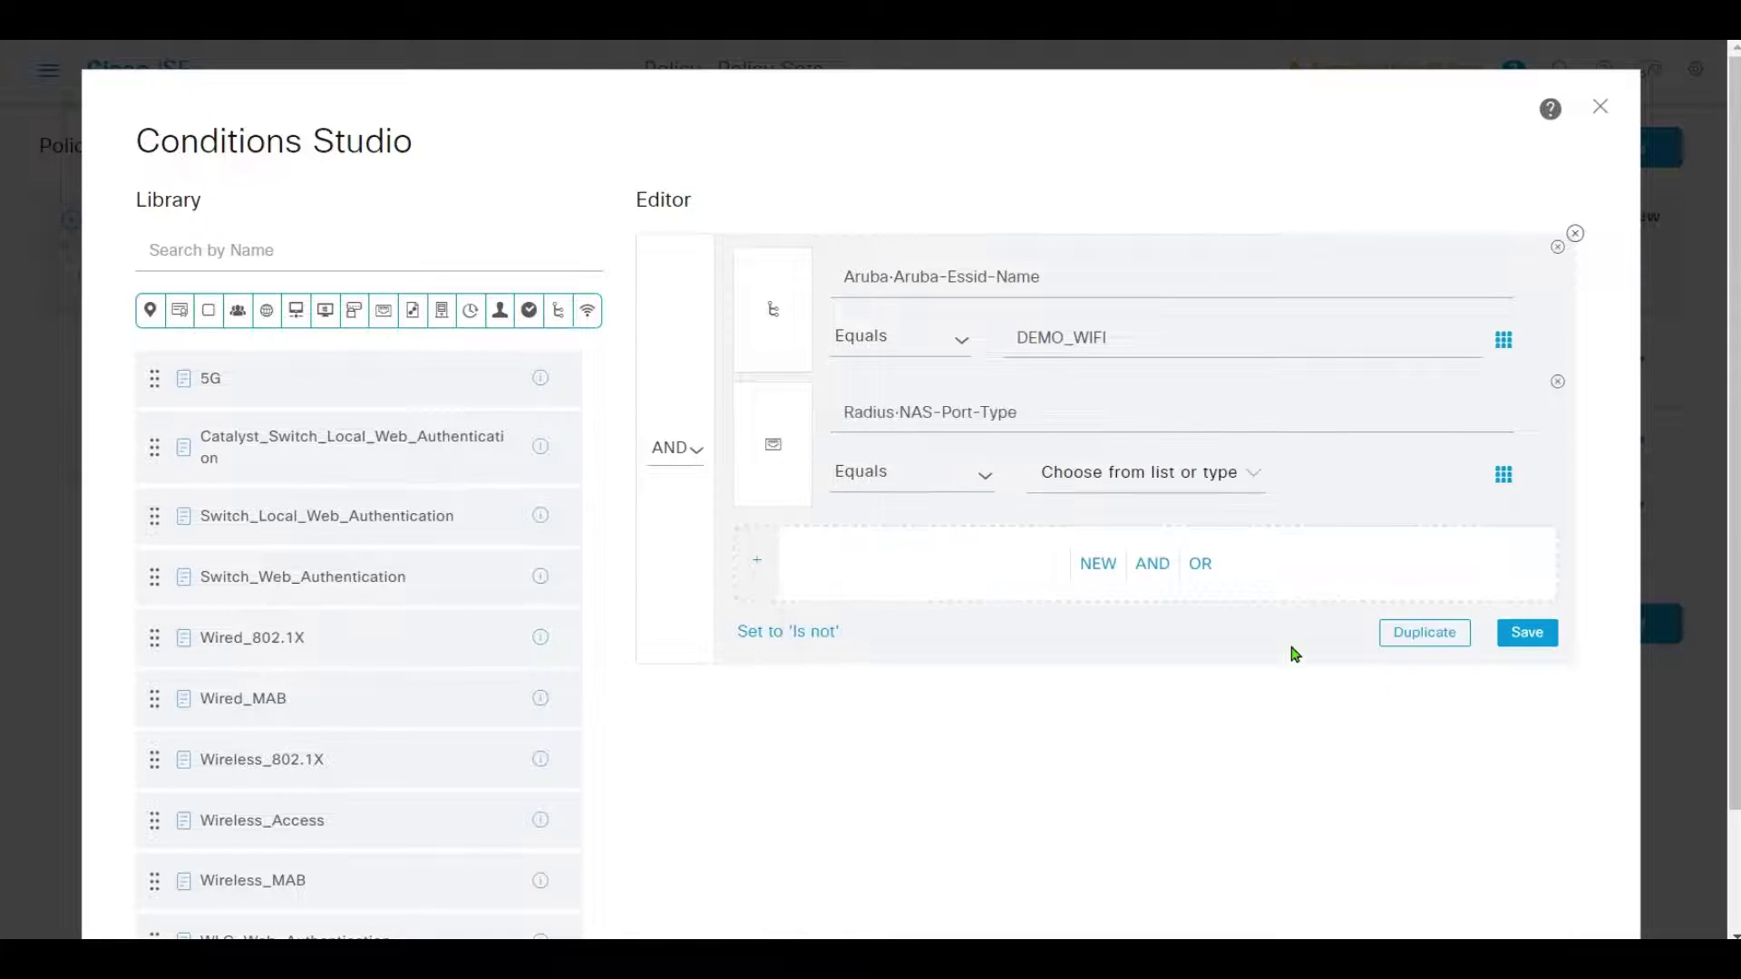
Set NAS-Port-Type to equal Wireless - IEEE 802.11.
left_click(1188, 490)
scroll(1238, 650, "down", 2)
scroll(1238, 650, "down", 8)
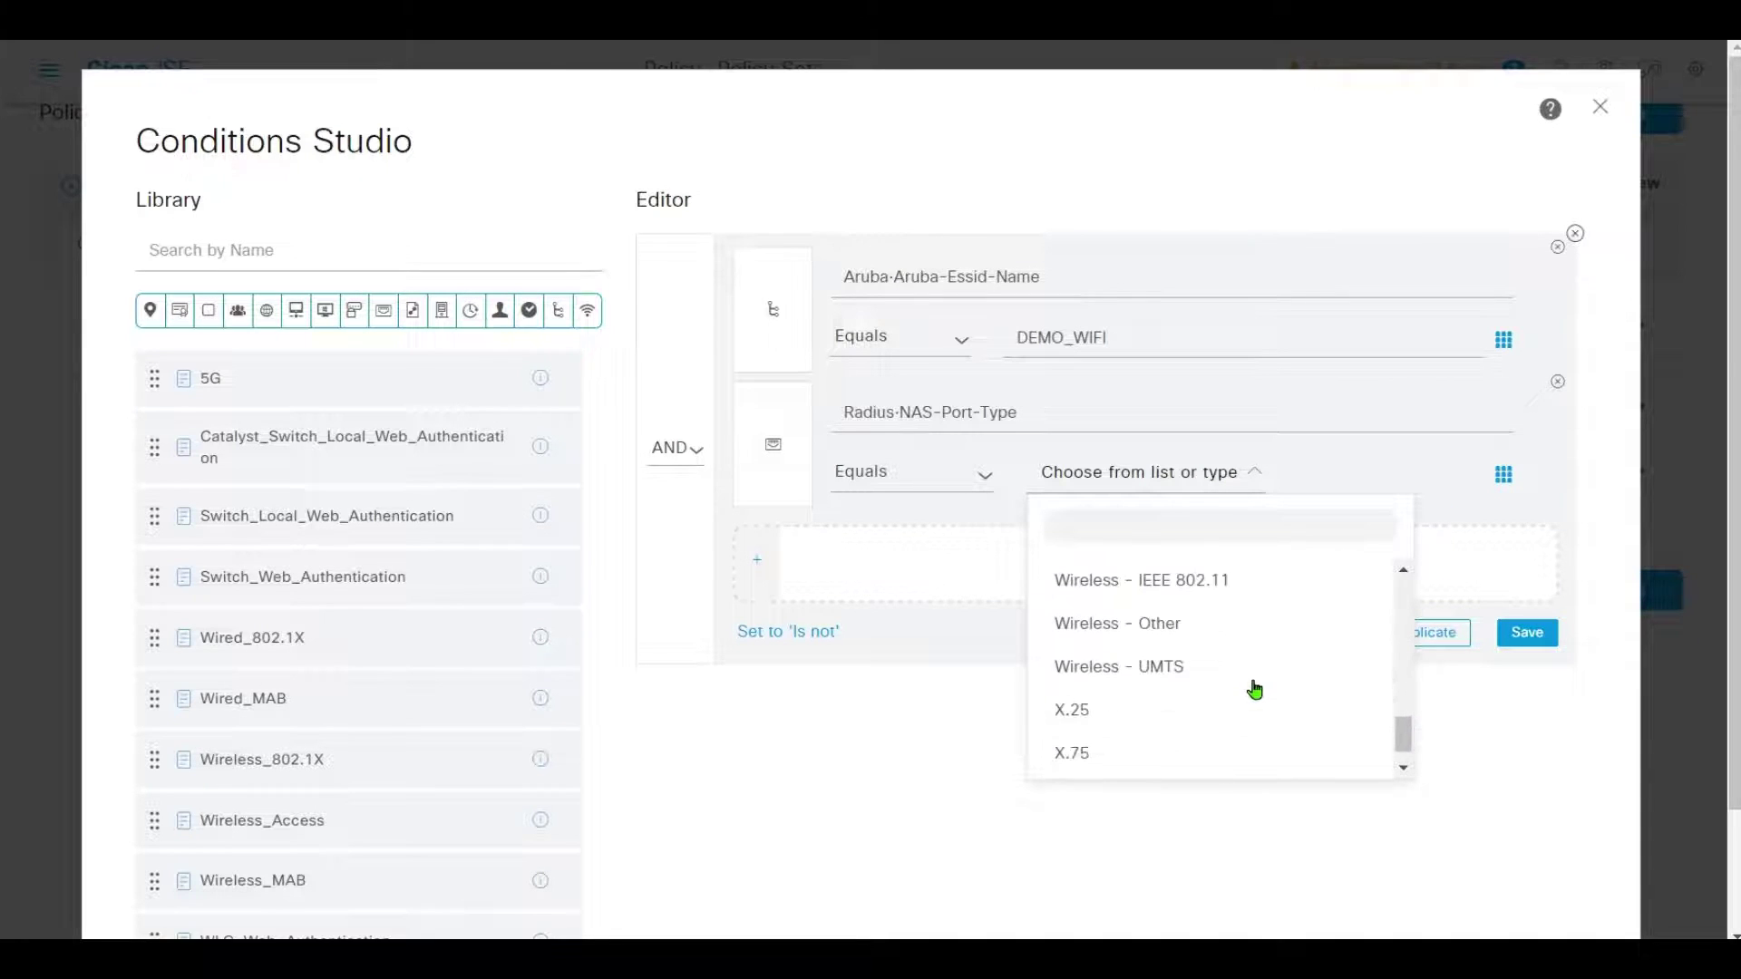
scroll(1254, 689, "up", 1)
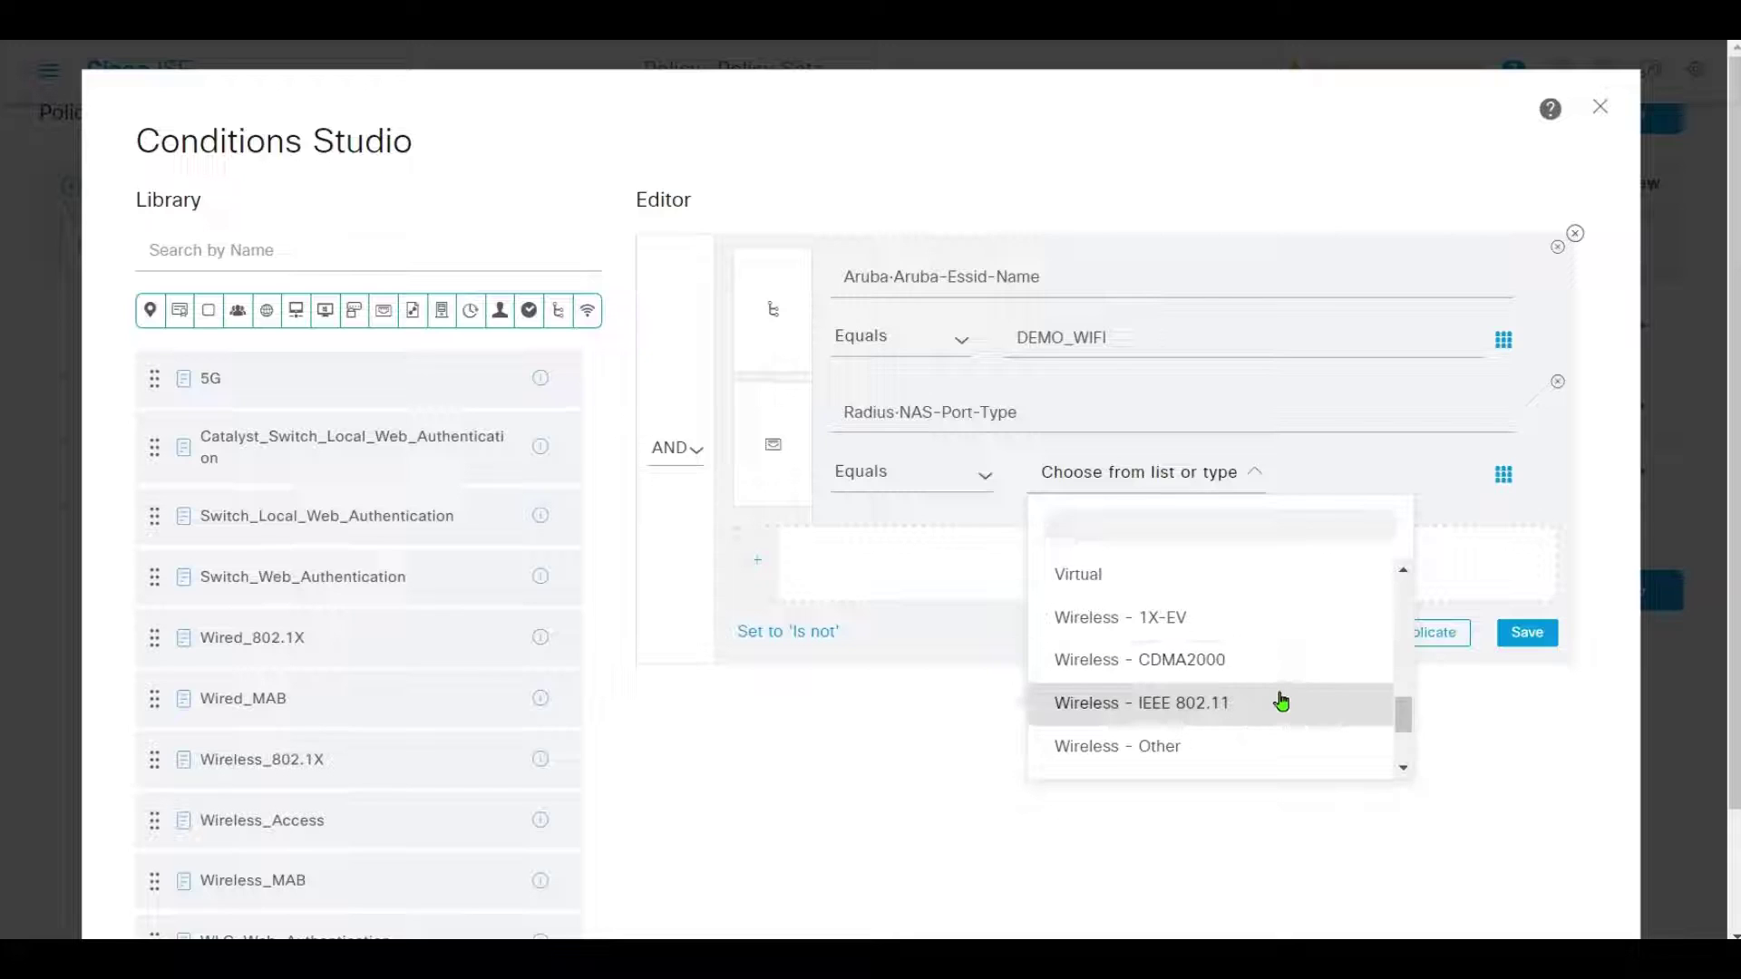
left_click(1281, 701)
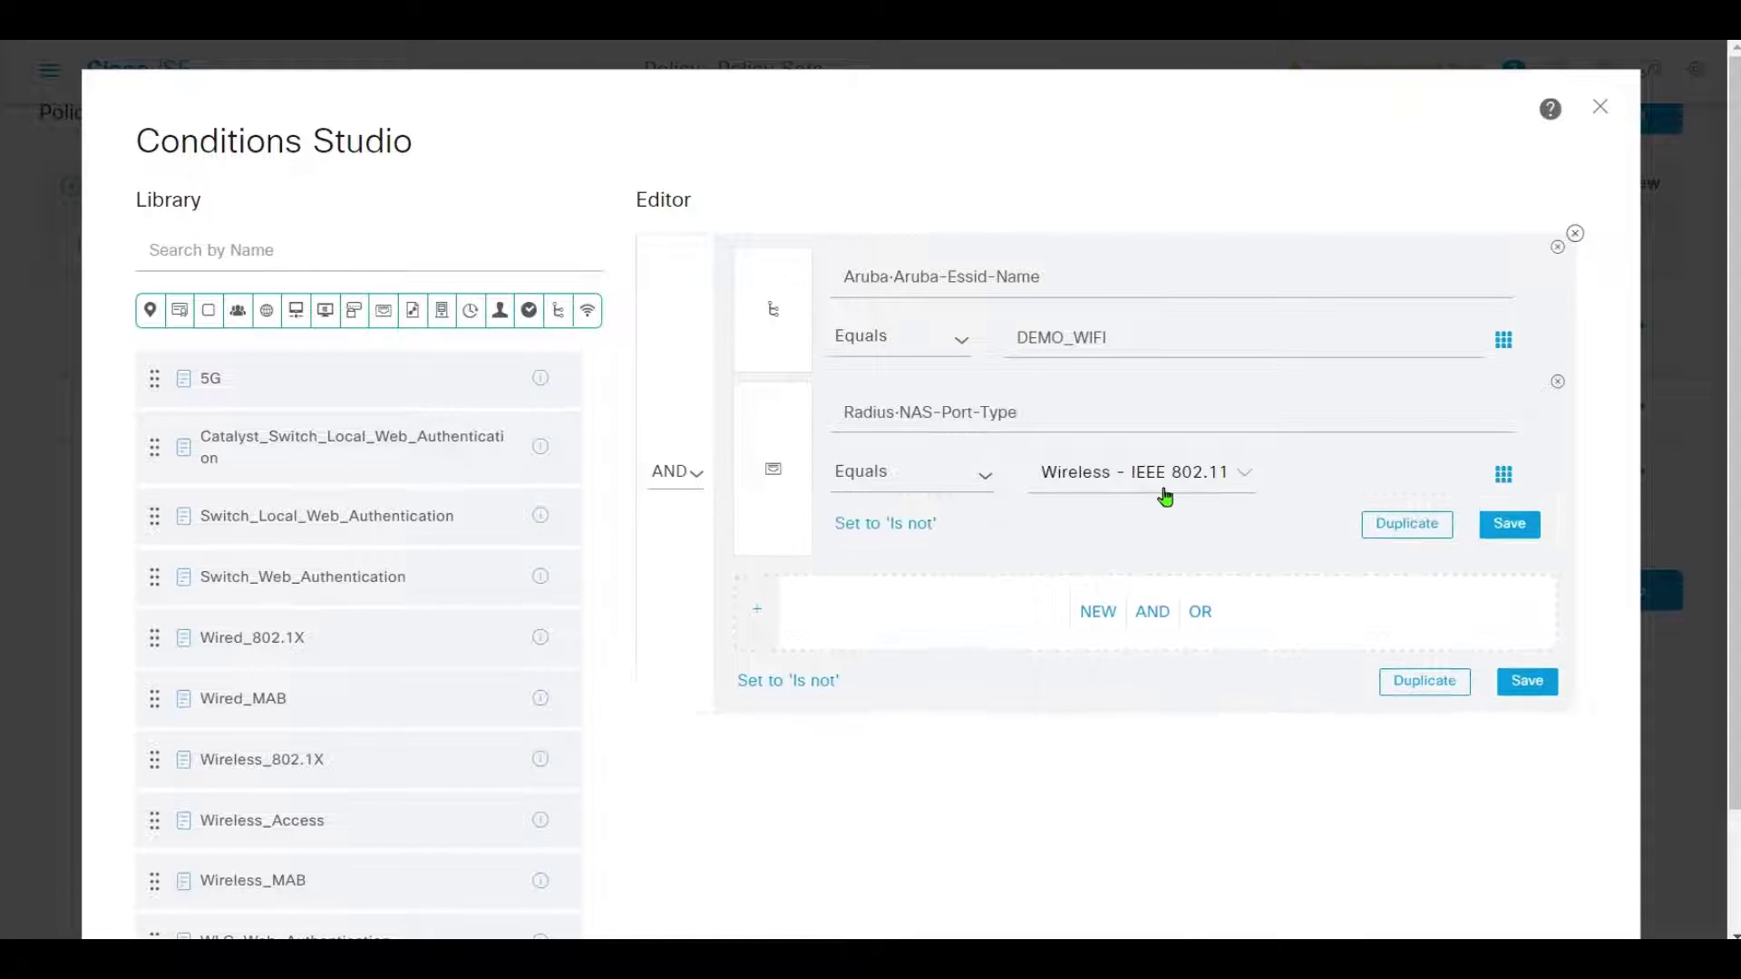
scroll(1423, 764, "down", 2)
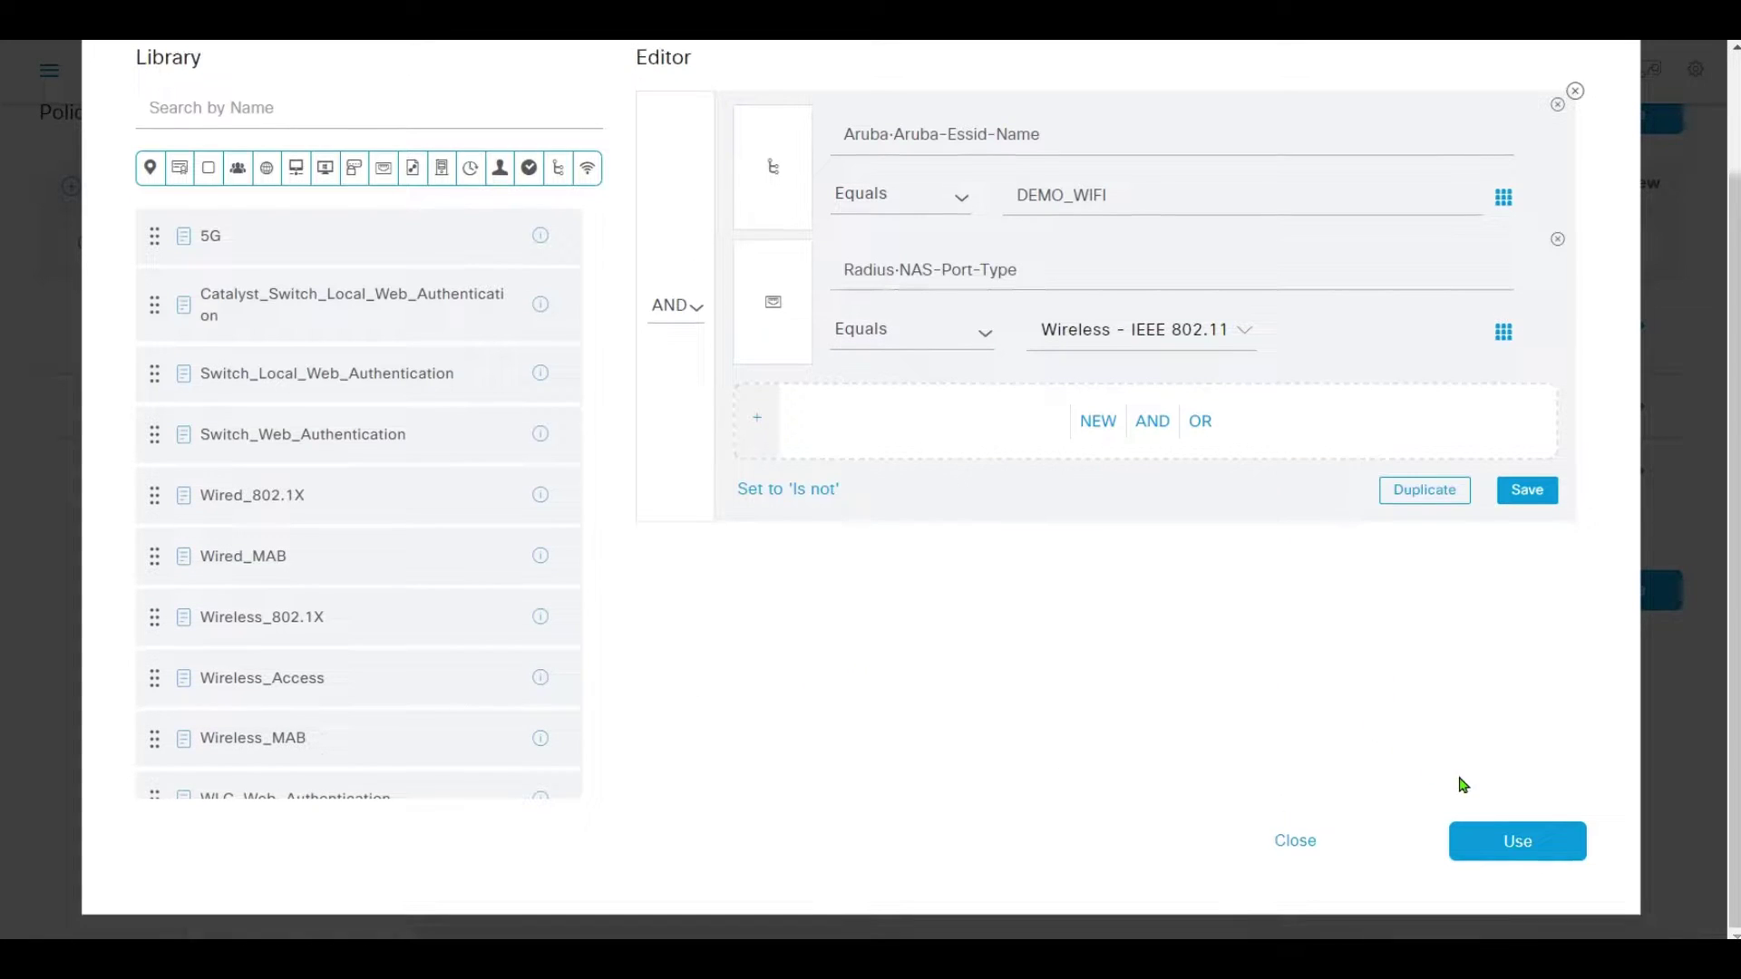
Apply the combined conditions, choose Lab_Protocols as allowed protocols, and save the policy set.
left_click(1519, 846)
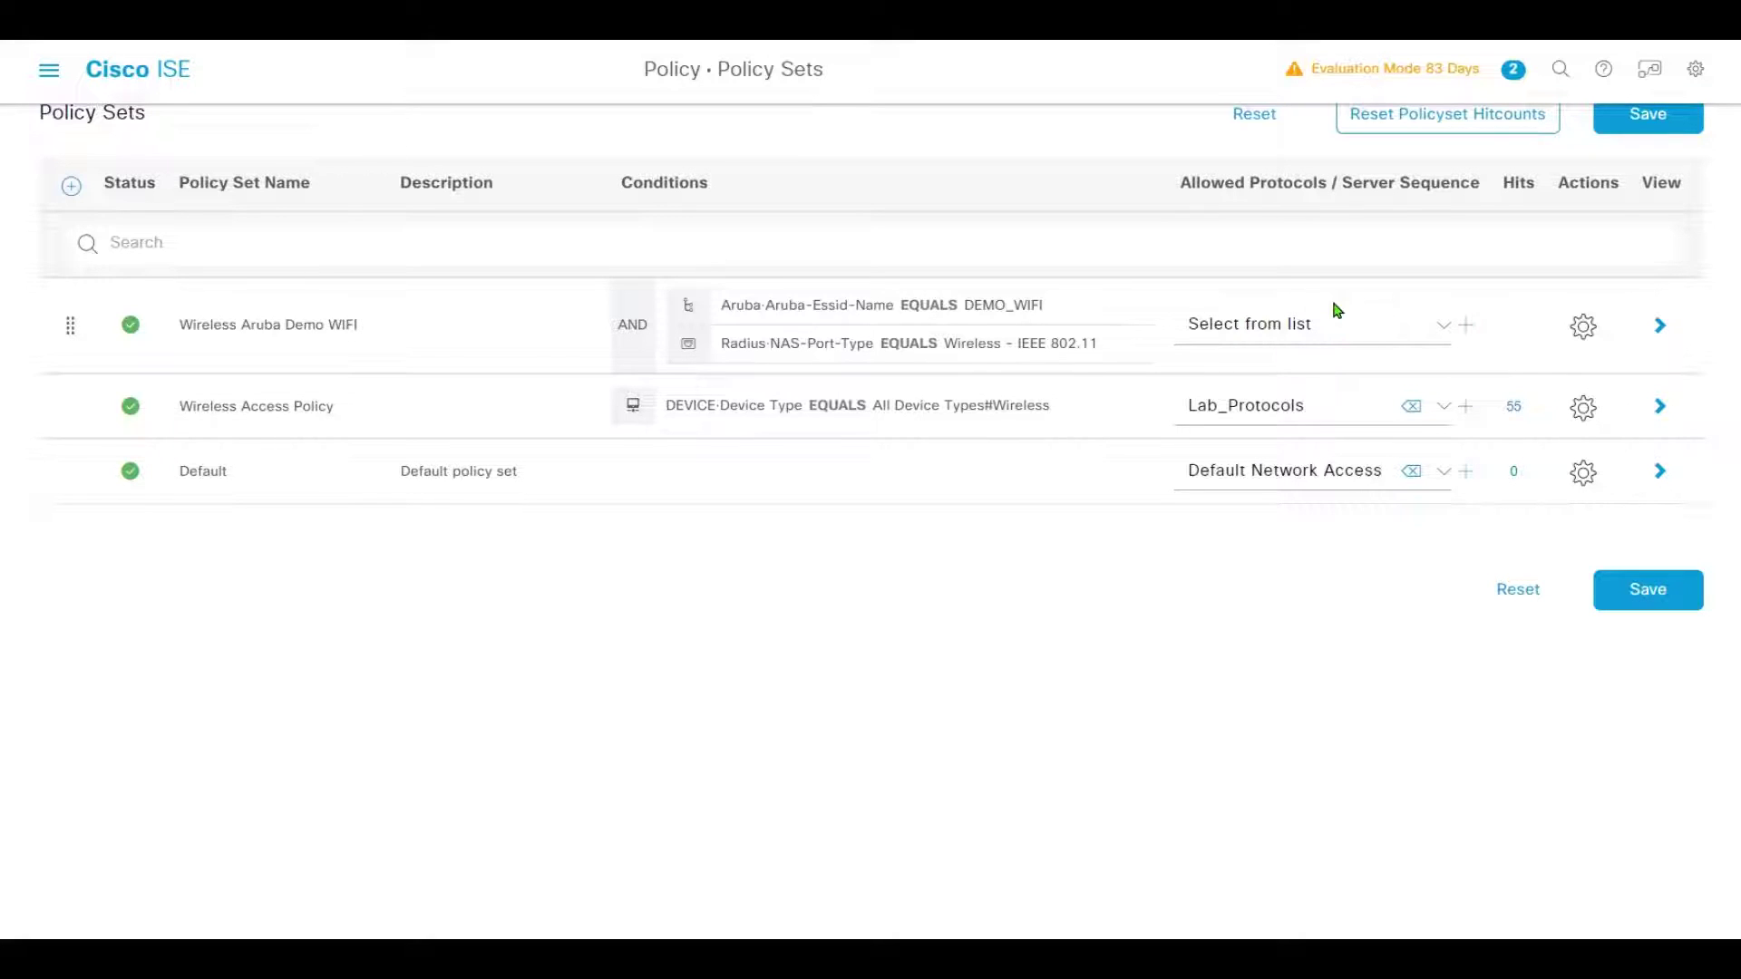
left_click(1340, 330)
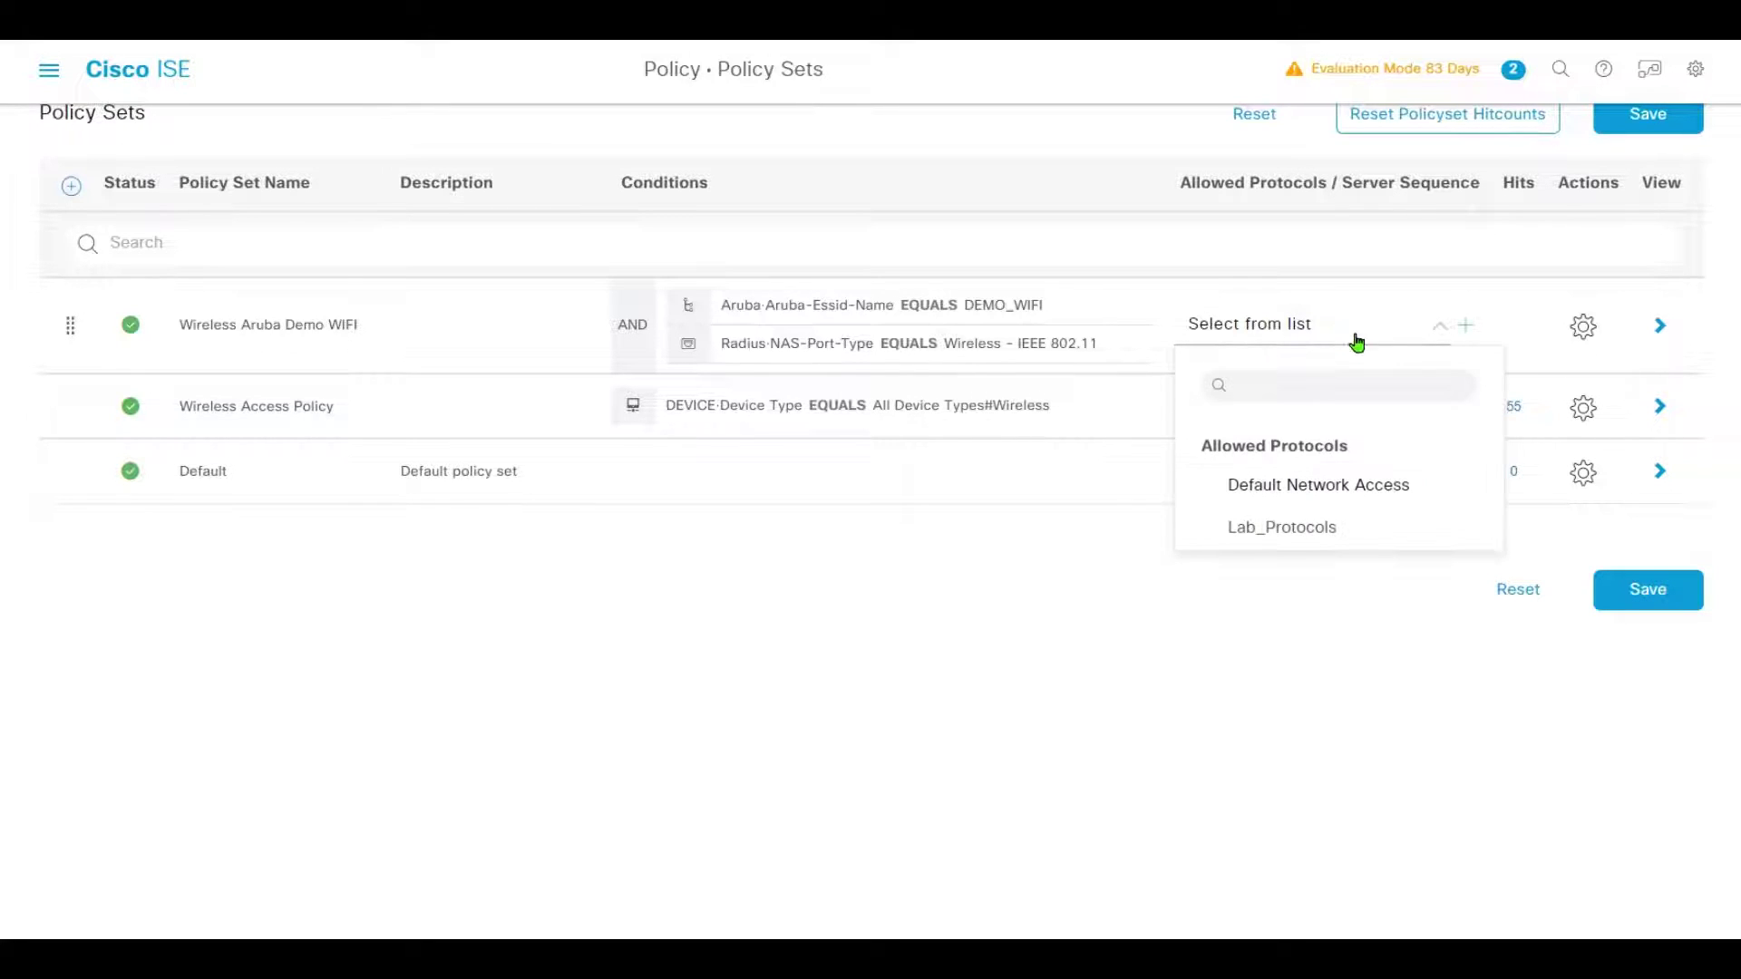
left_click(1298, 527)
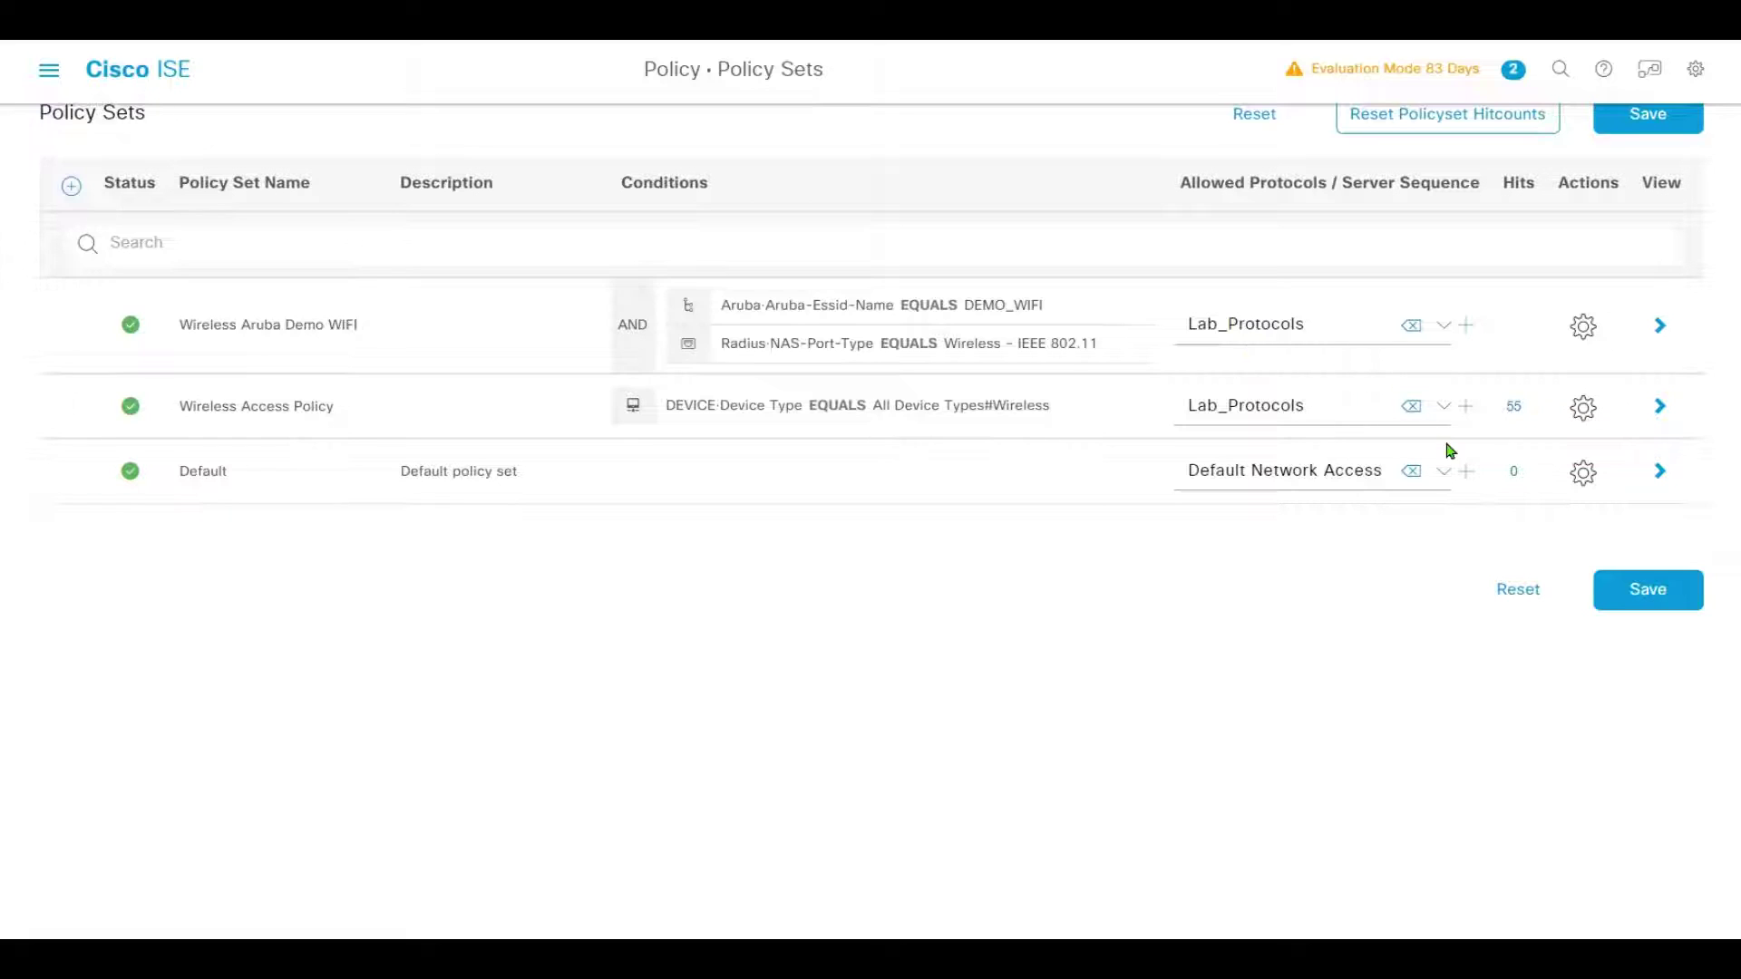
left_click(1660, 595)
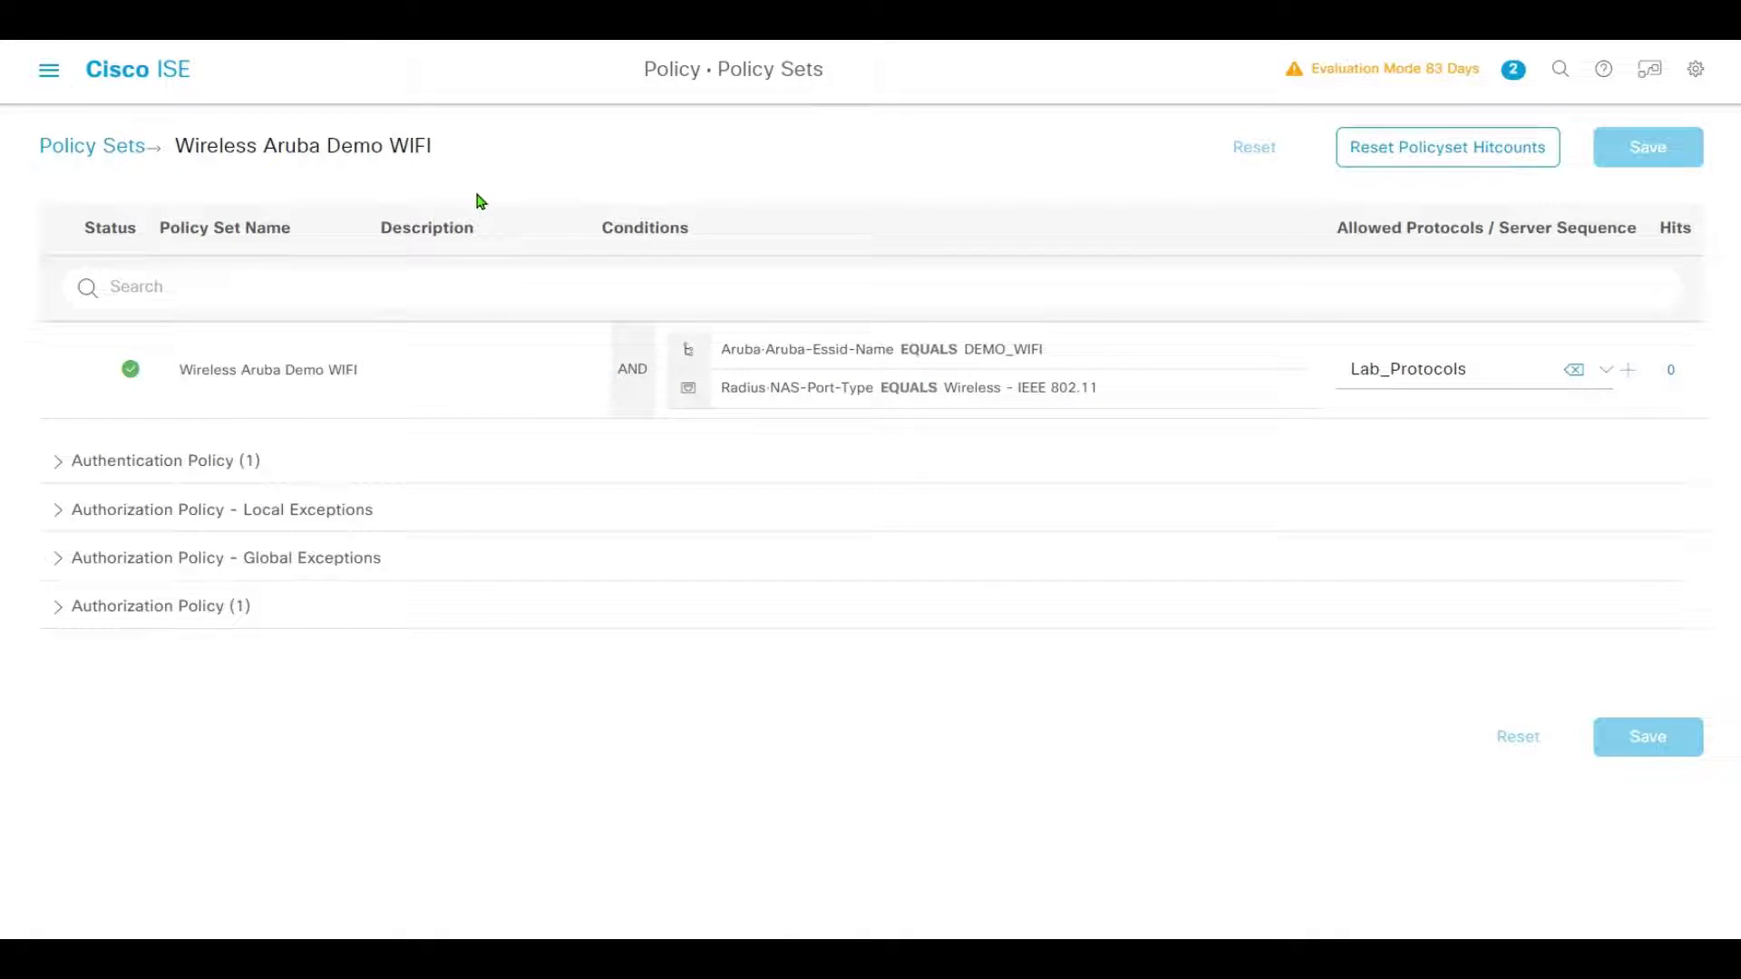
Set the Default authentication rule to DenyAccess.
left_click(116, 464)
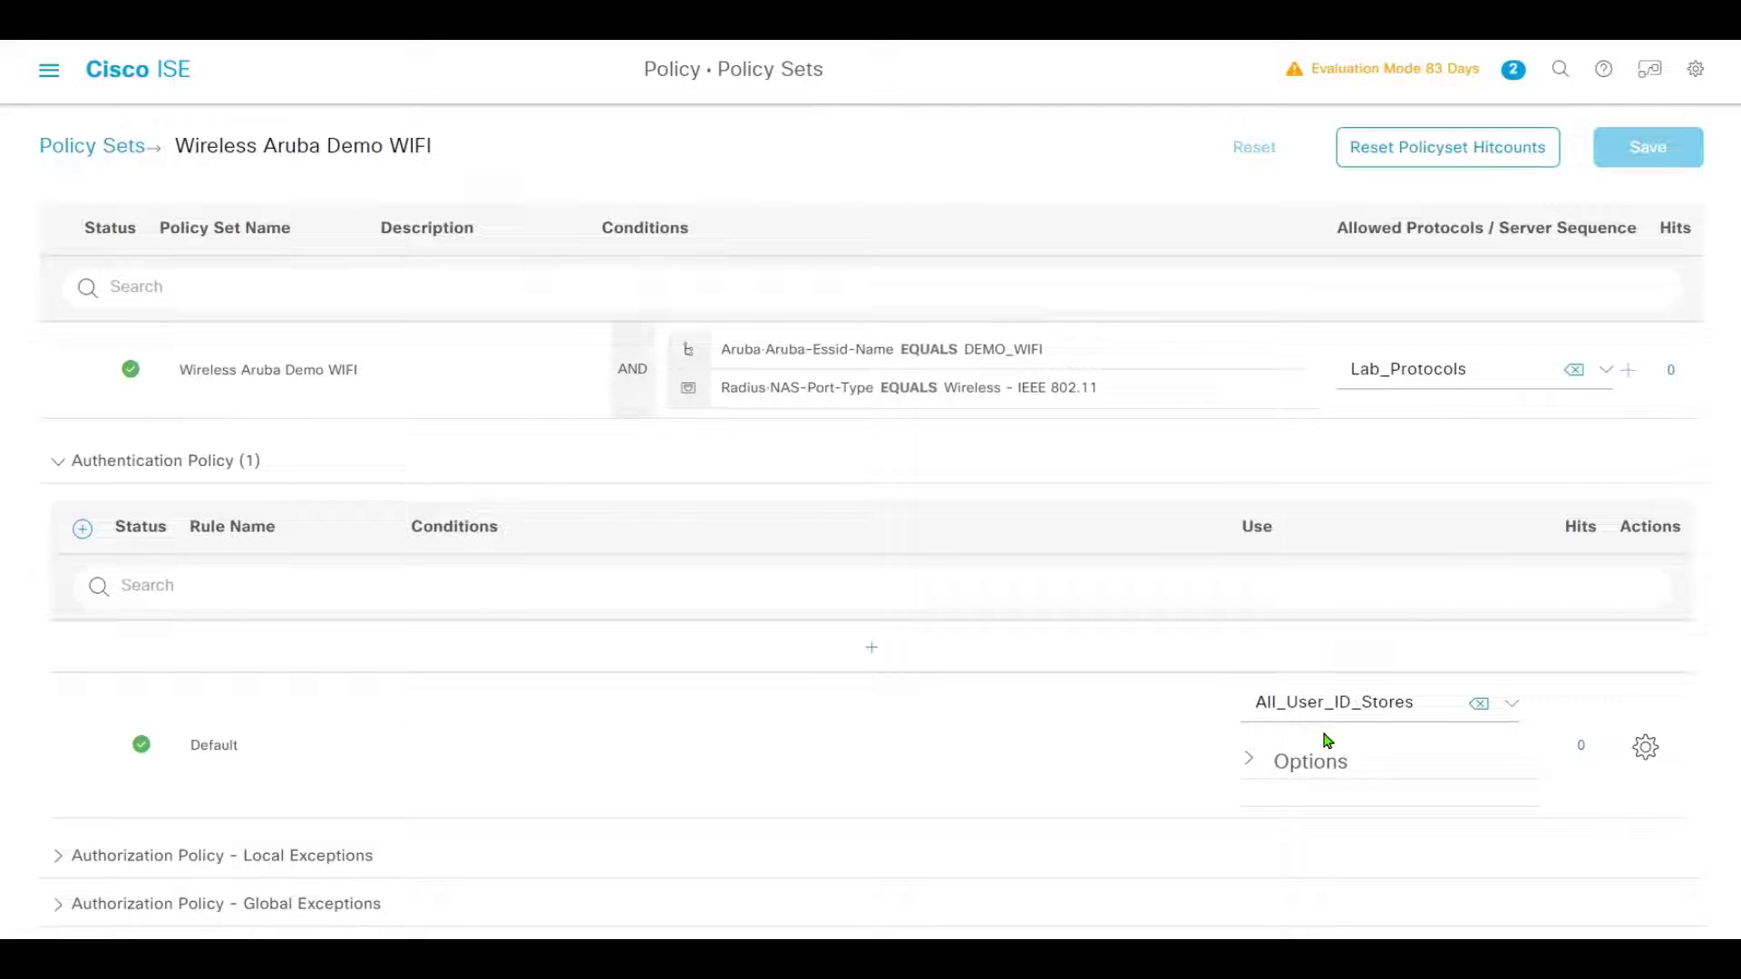
left_click(1397, 707)
scroll(1415, 580, "down", 5)
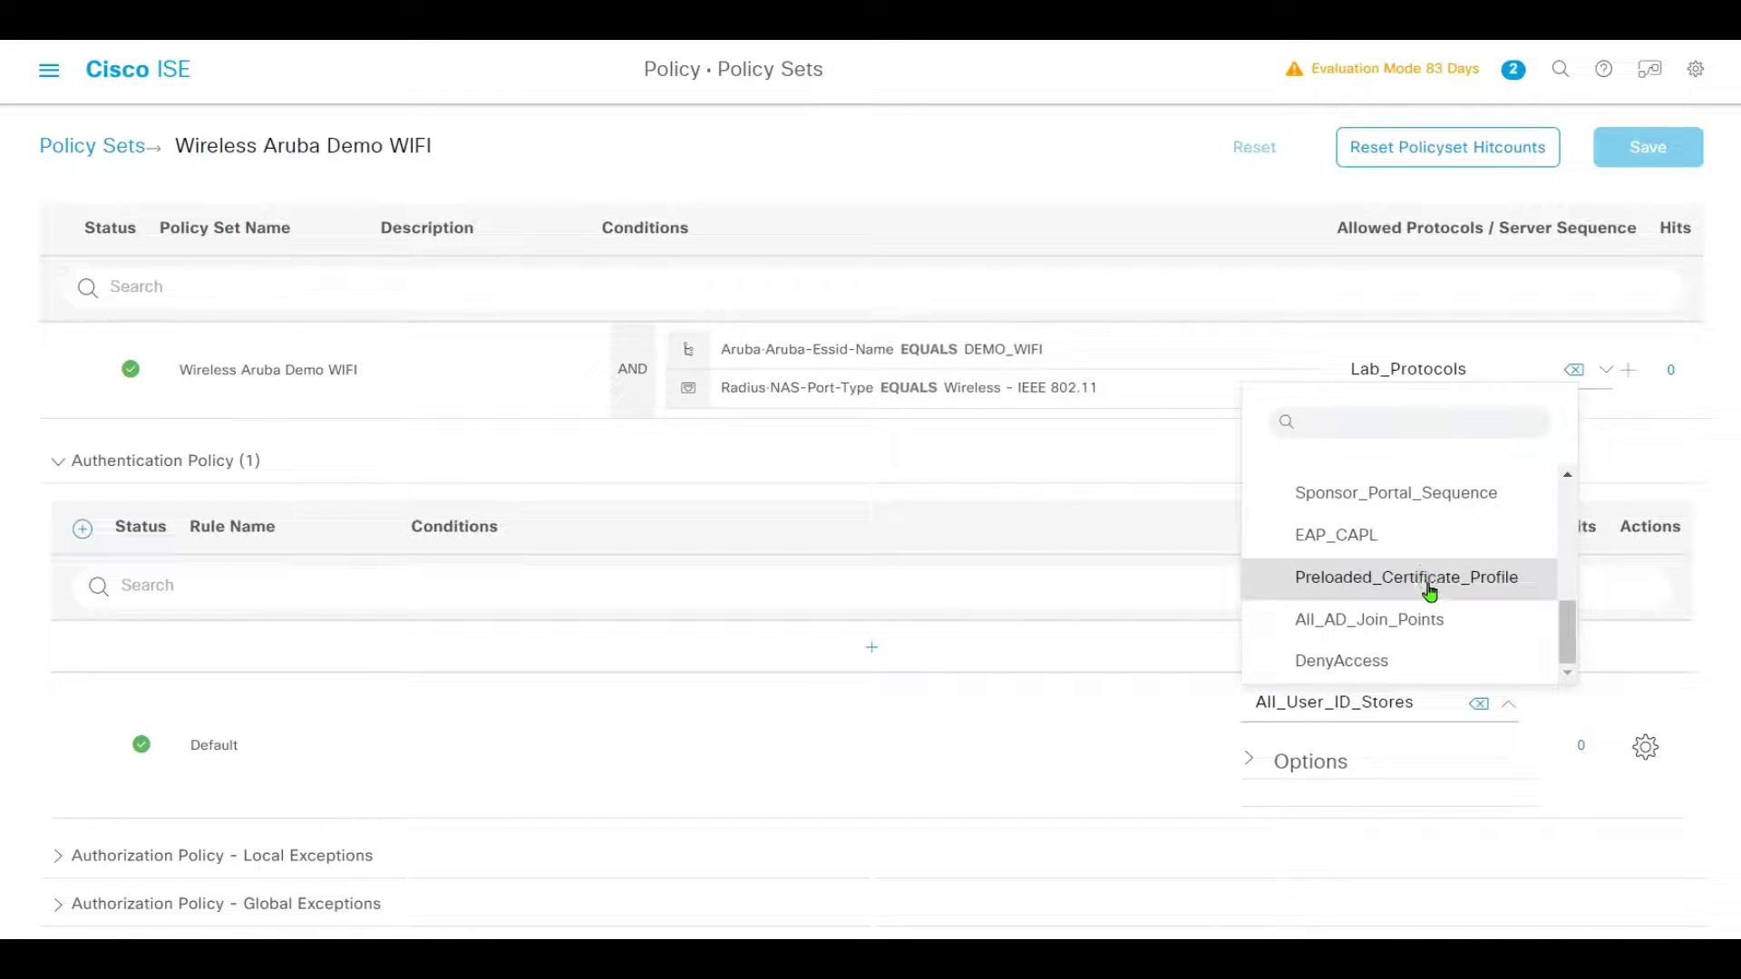
left_click(1391, 663)
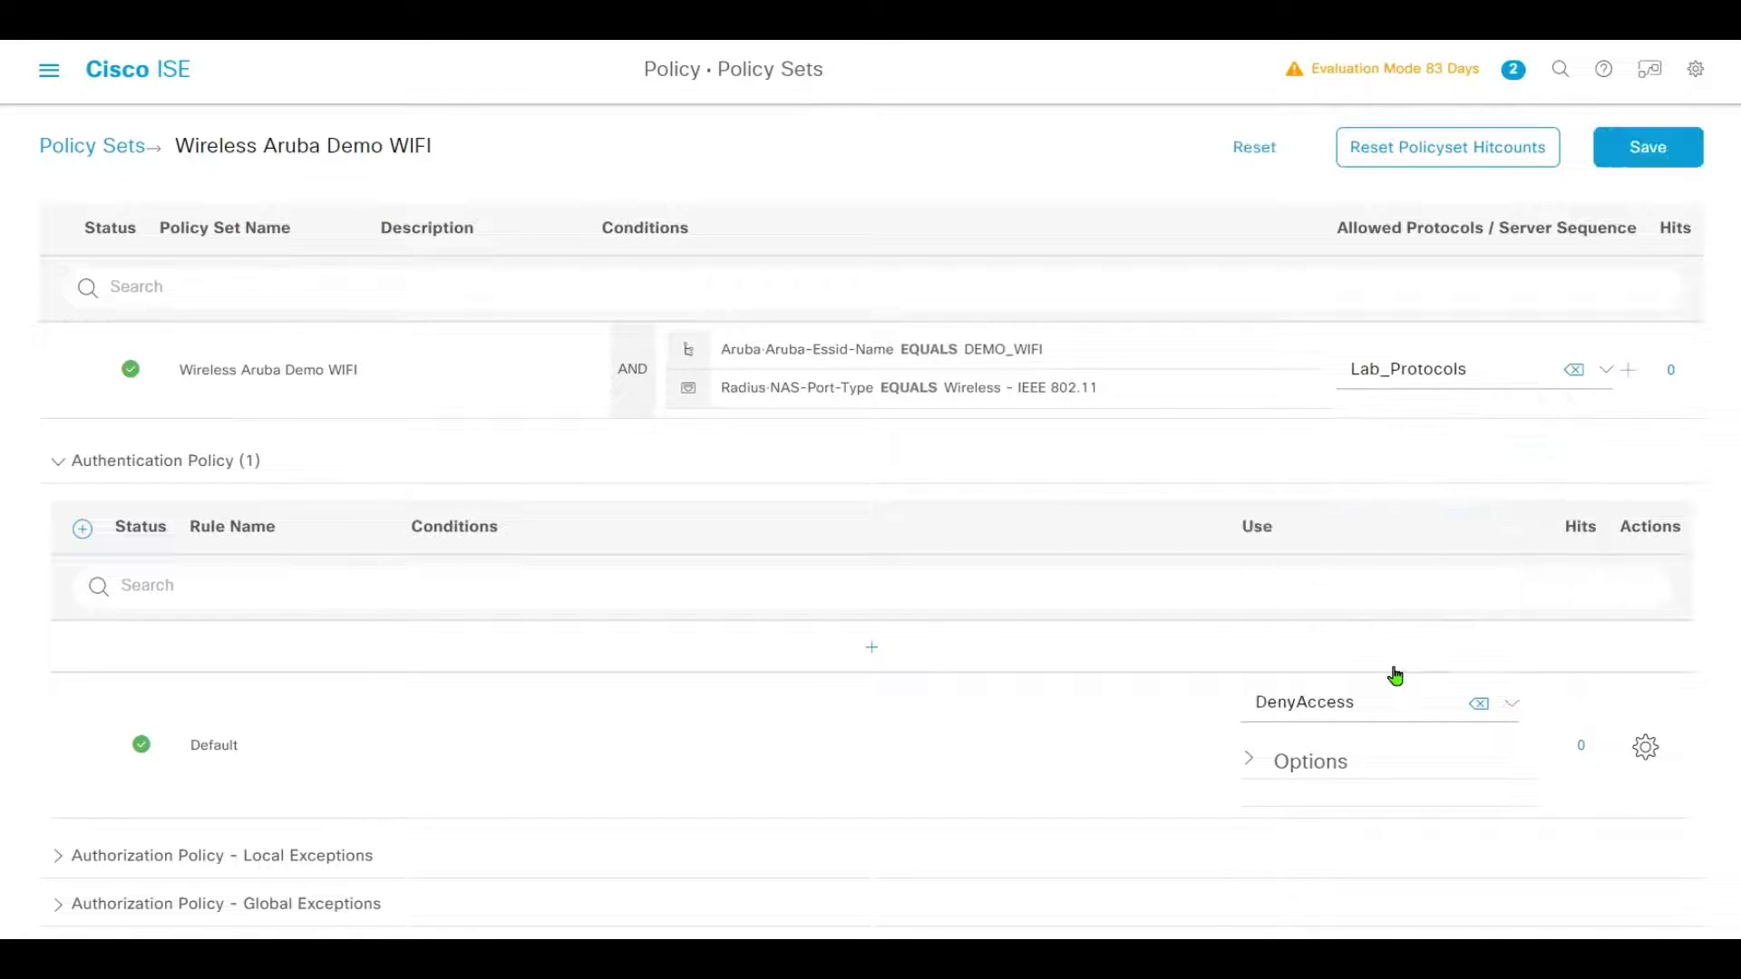
Add an EAP_TLS authentication rule matching EAP-TLS that uses EAP_CAPL as identity source.
left_click(872, 648)
left_click(303, 692)
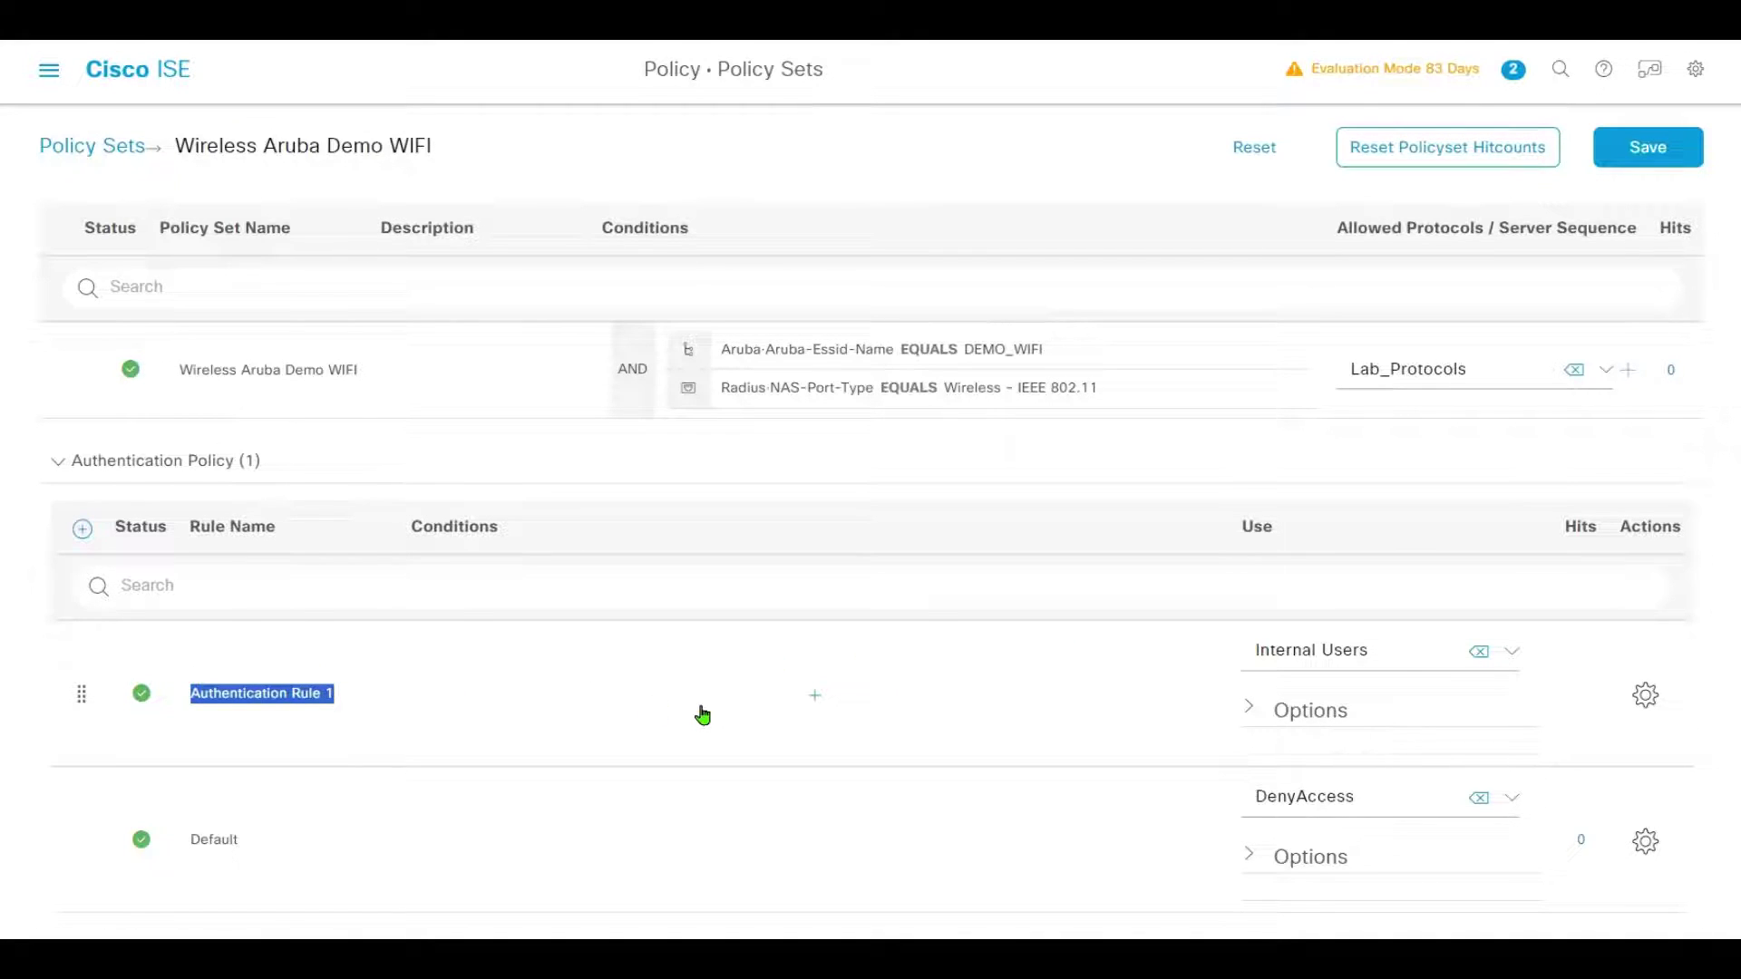
type("EAP_TLS")
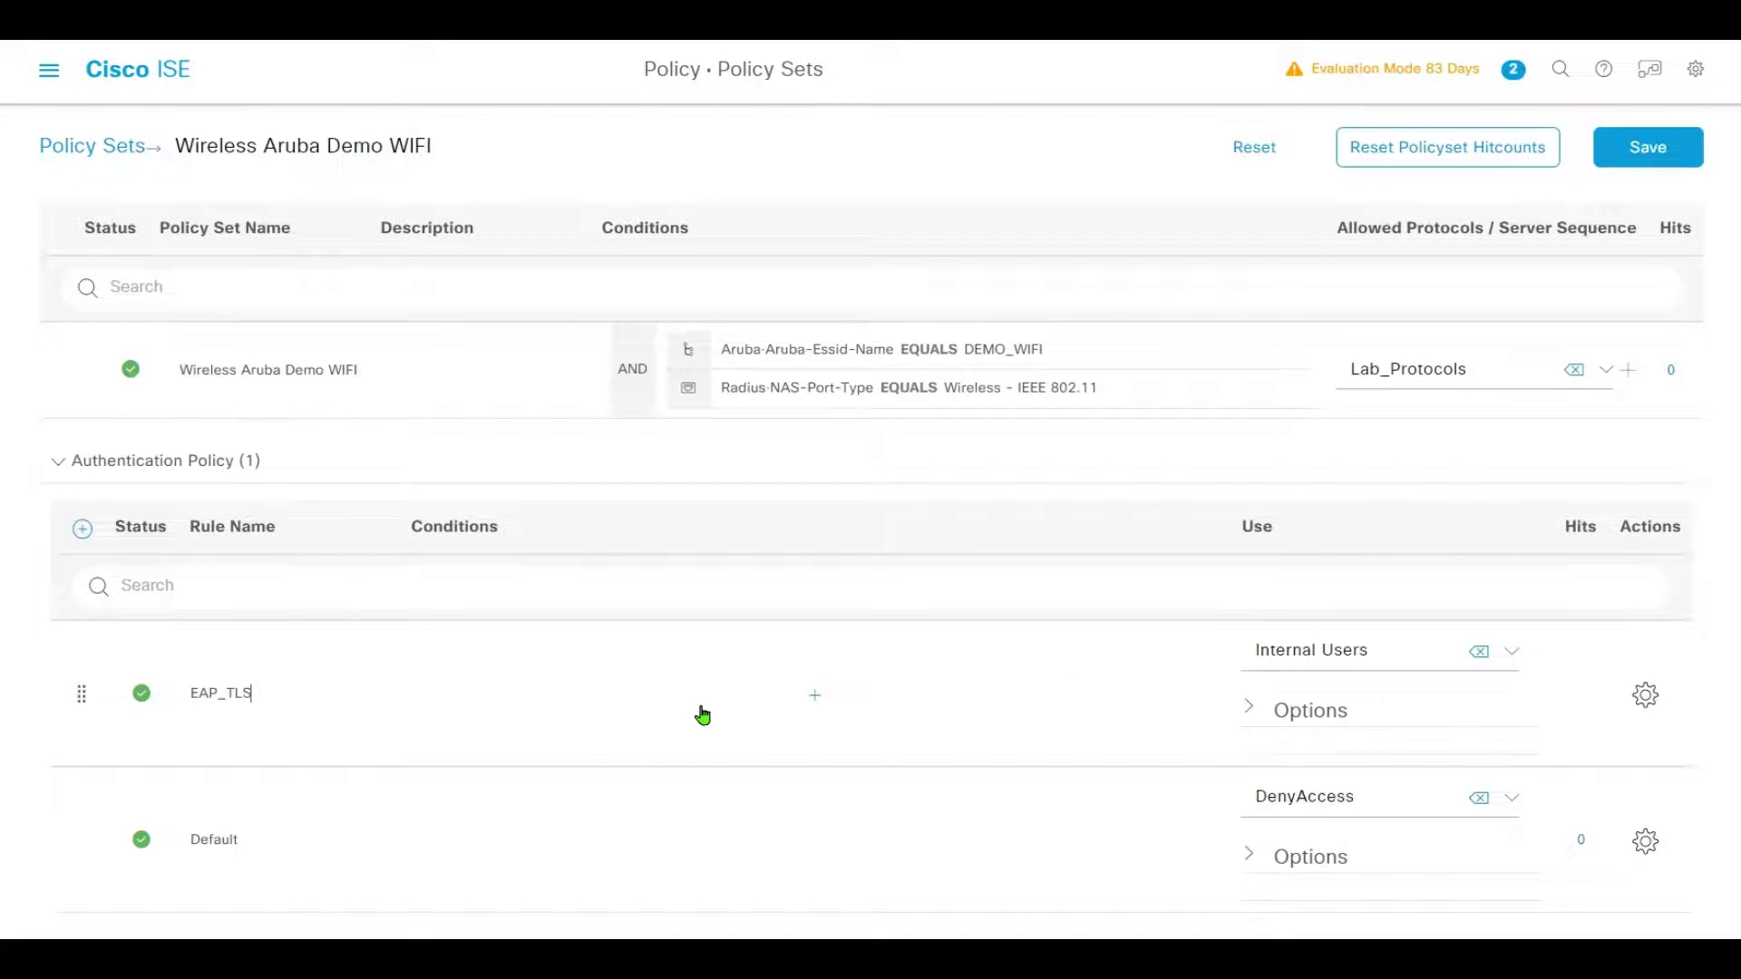
left_click(812, 696)
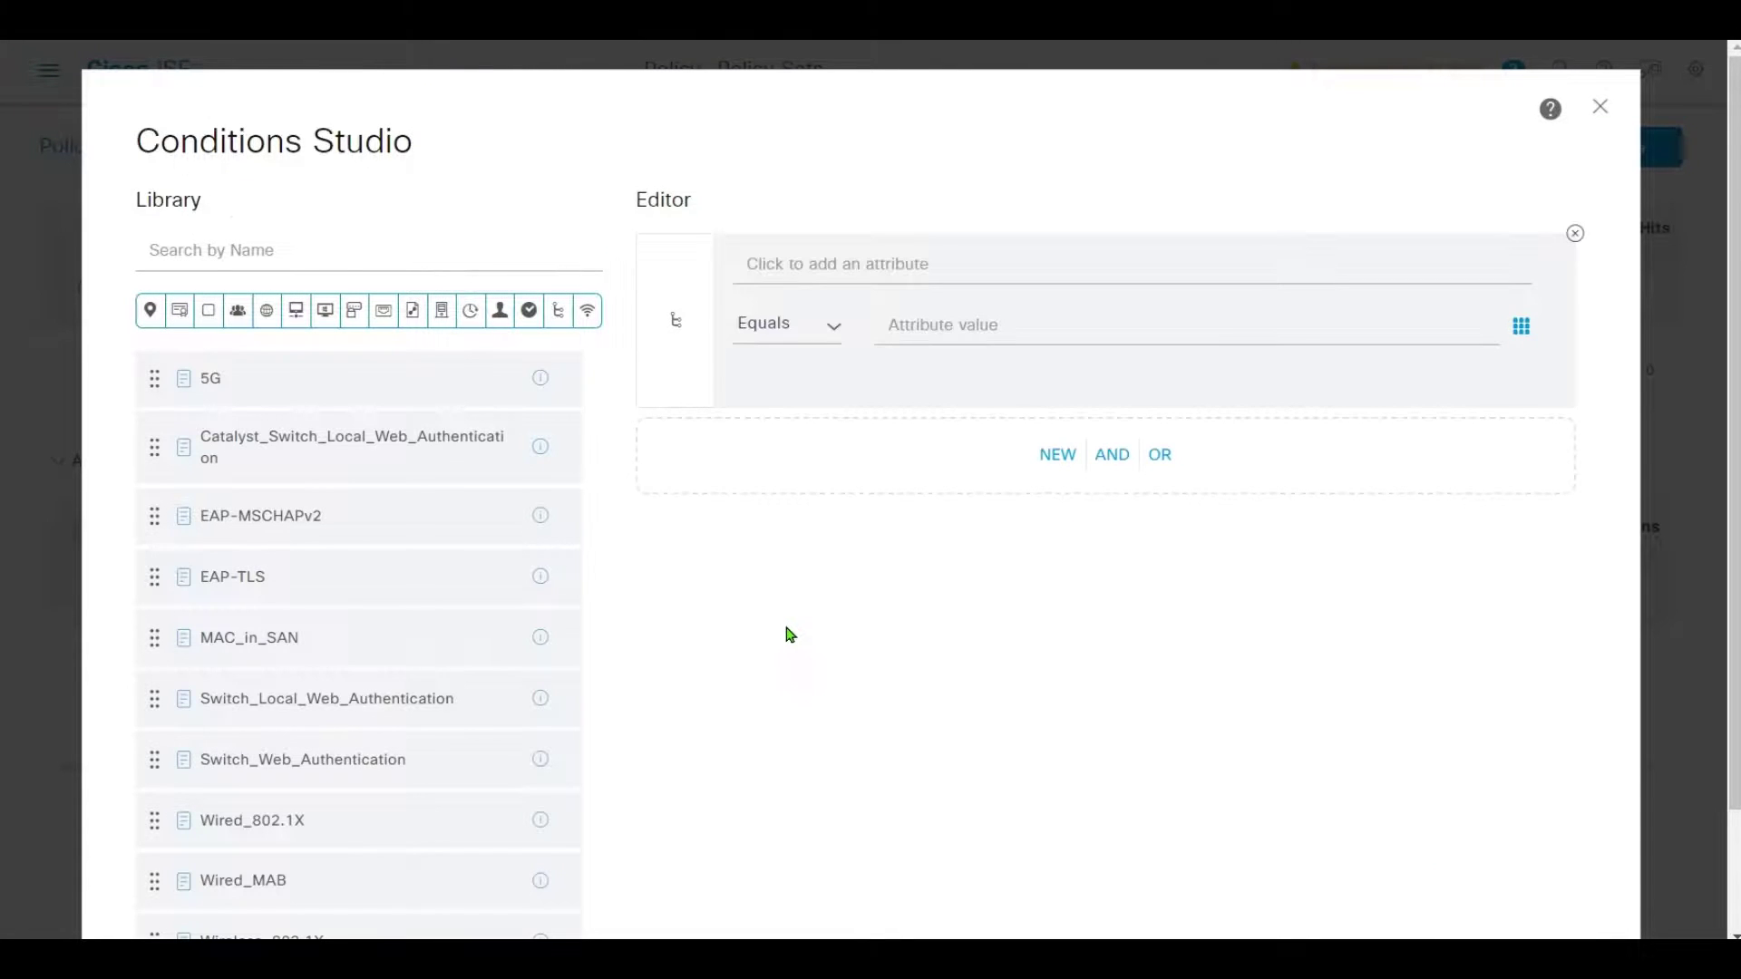
left_click_drag(227, 581, 999, 463)
scroll(1477, 661, "down", 2)
left_click(1508, 853)
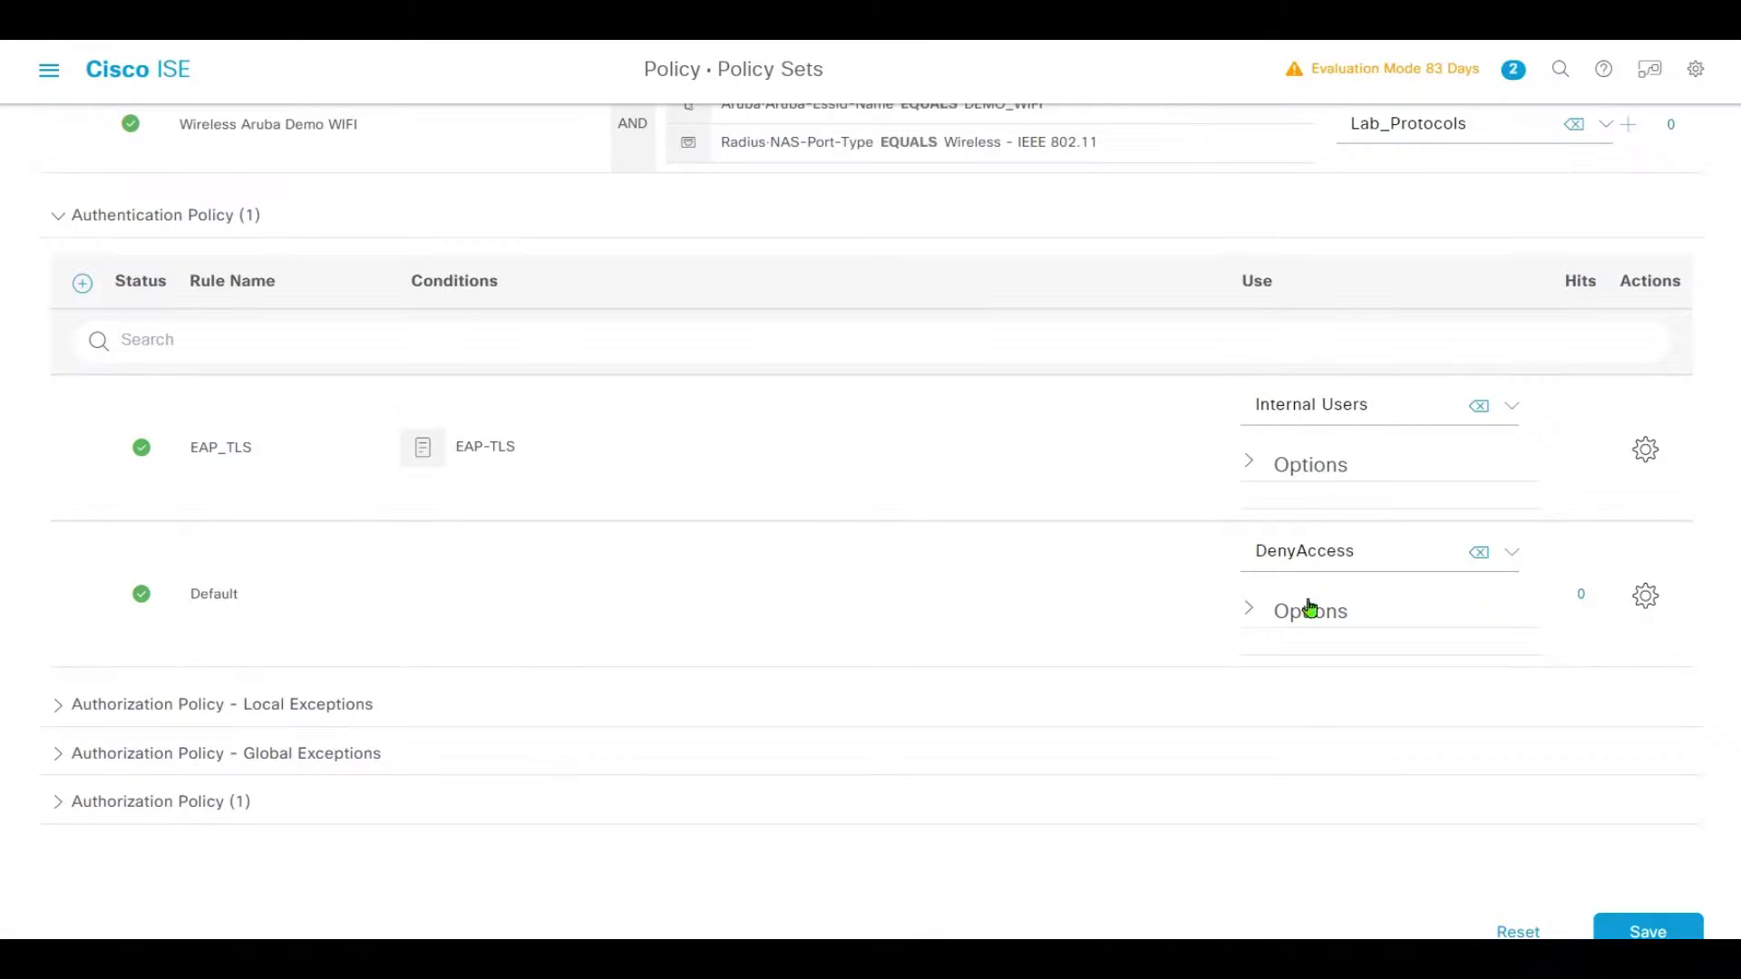
left_click(1371, 422)
scroll(1430, 575, "down", 5)
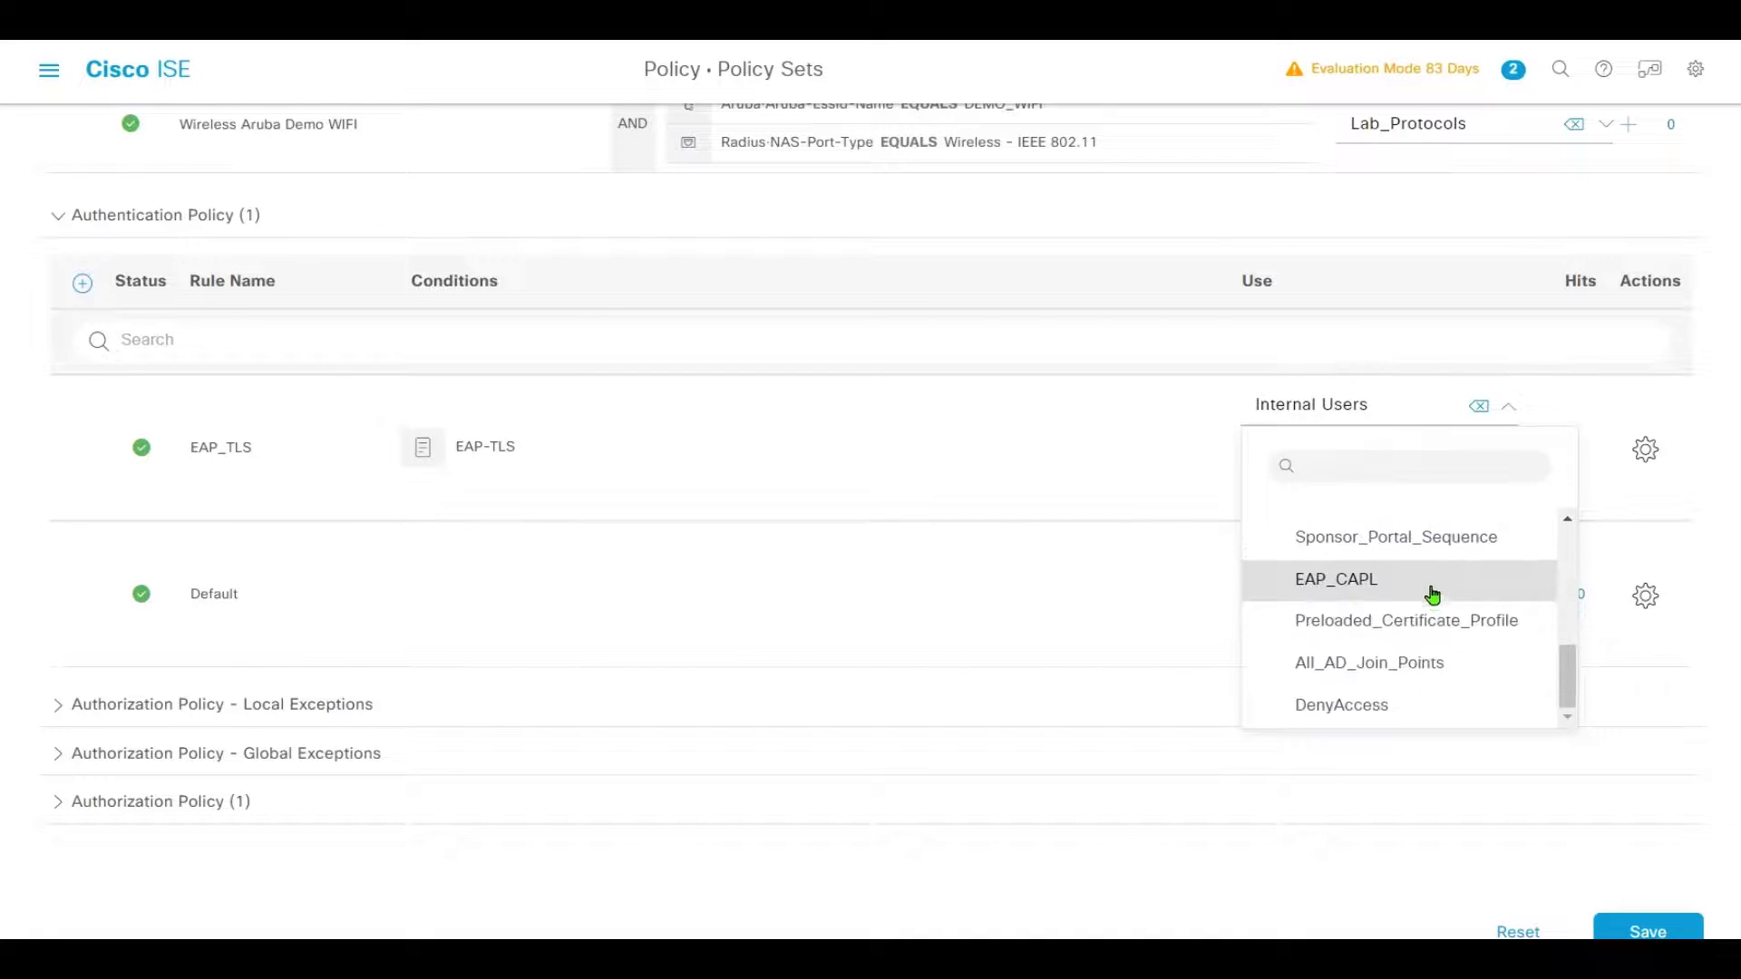
left_click(1388, 591)
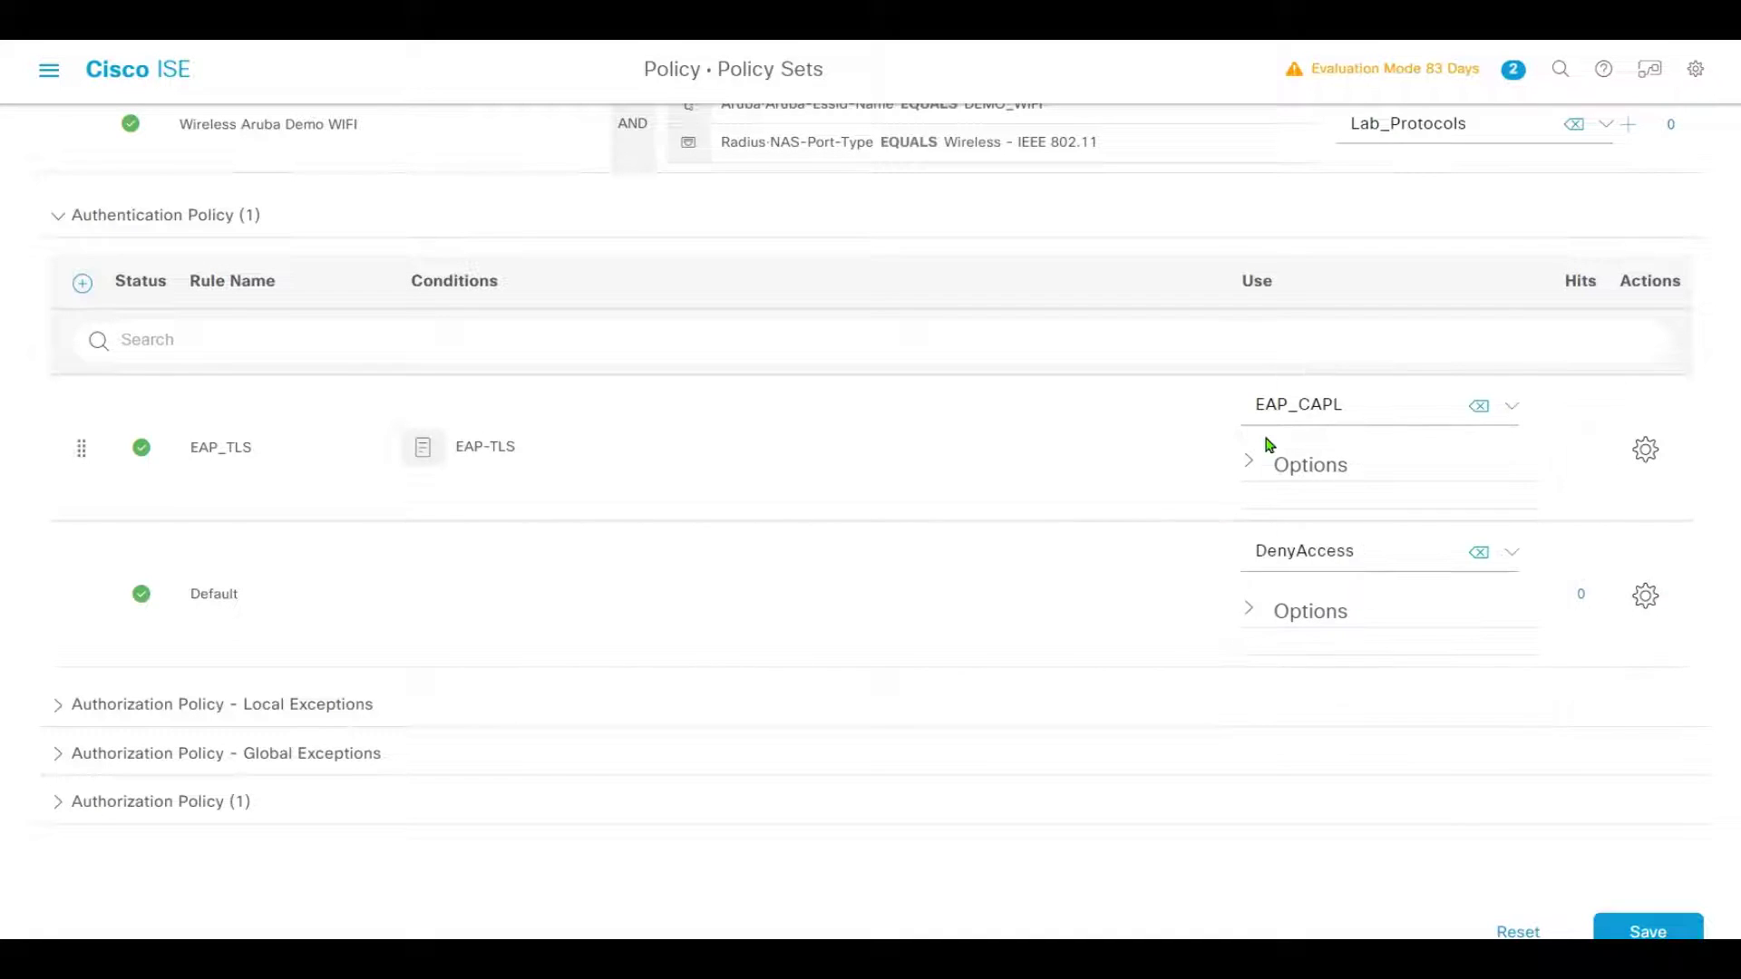
mouse_move(1010, 408)
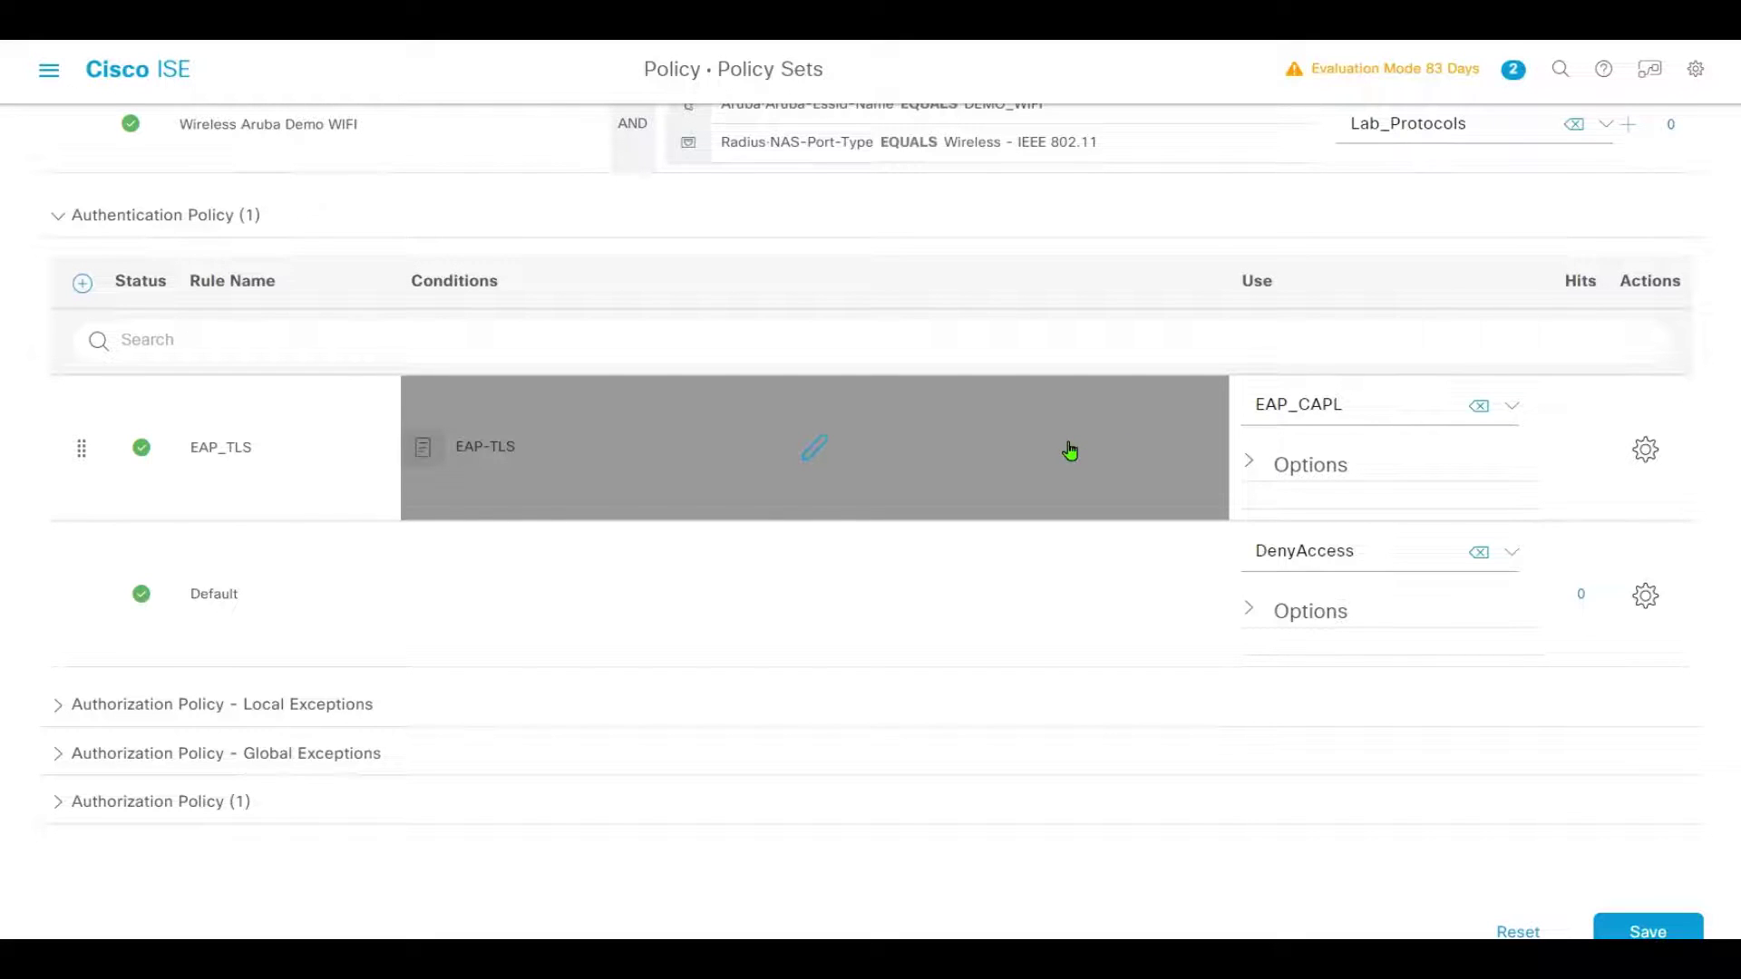
Add a new authorization rule named Employee above Default.
scroll(1267, 598, "down", 1)
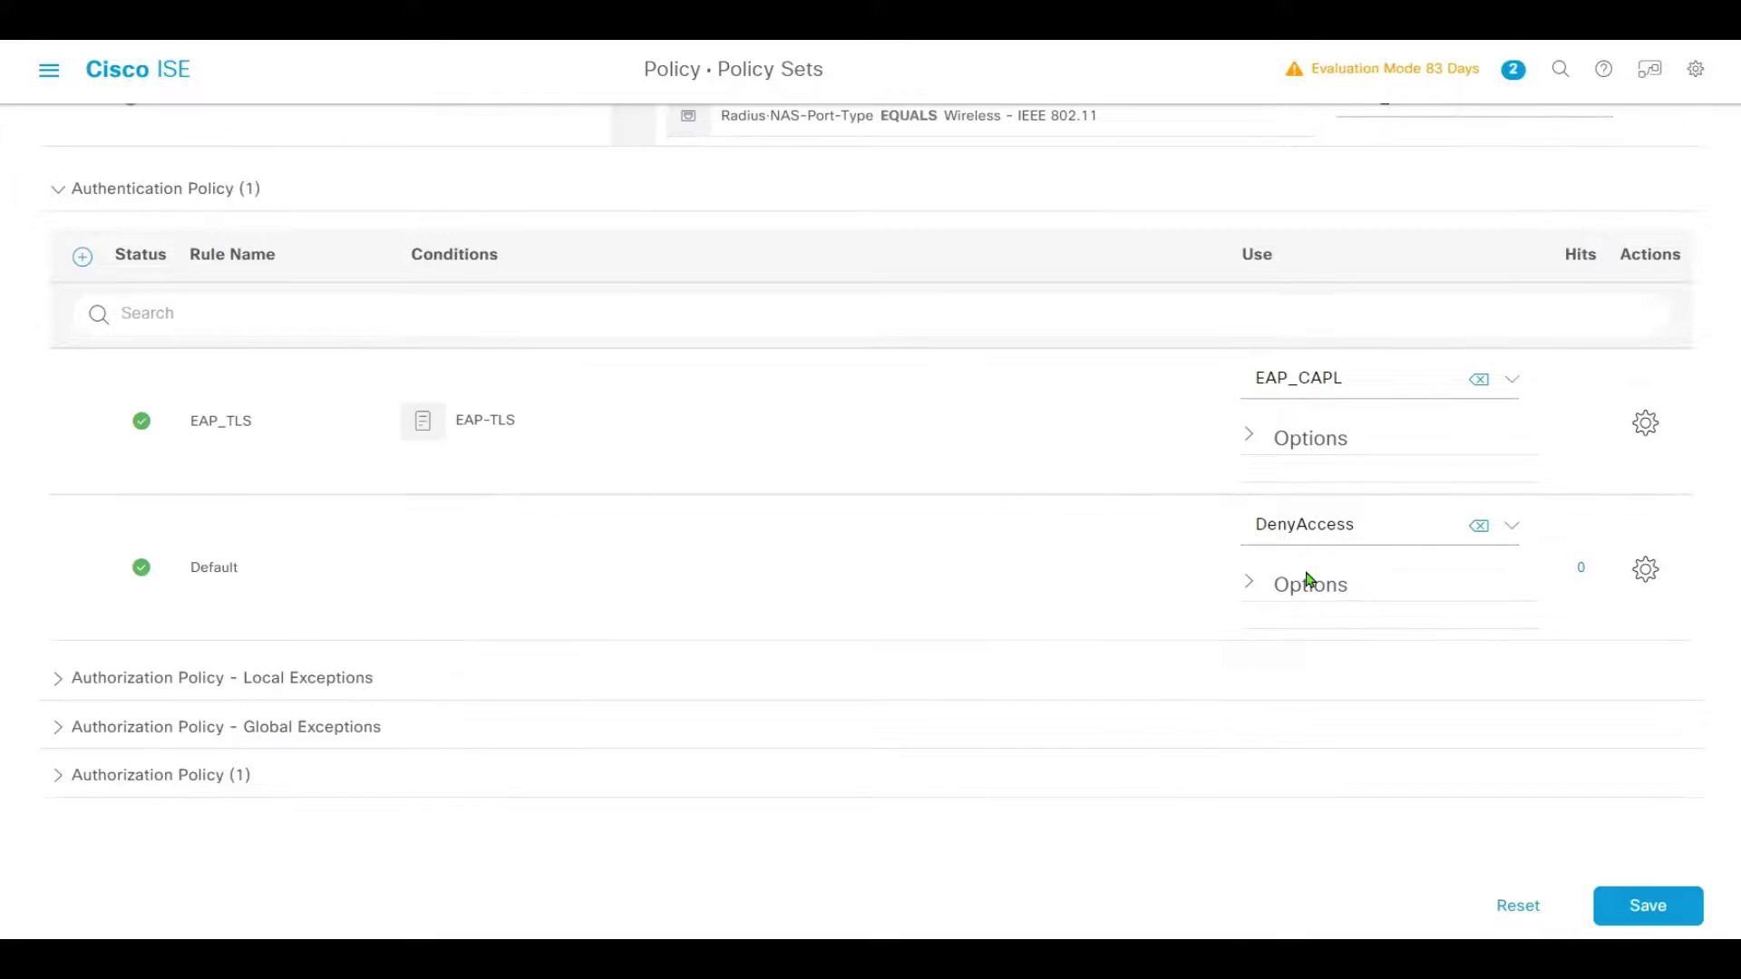
left_click(56, 777)
scroll(1121, 653, "down", 3)
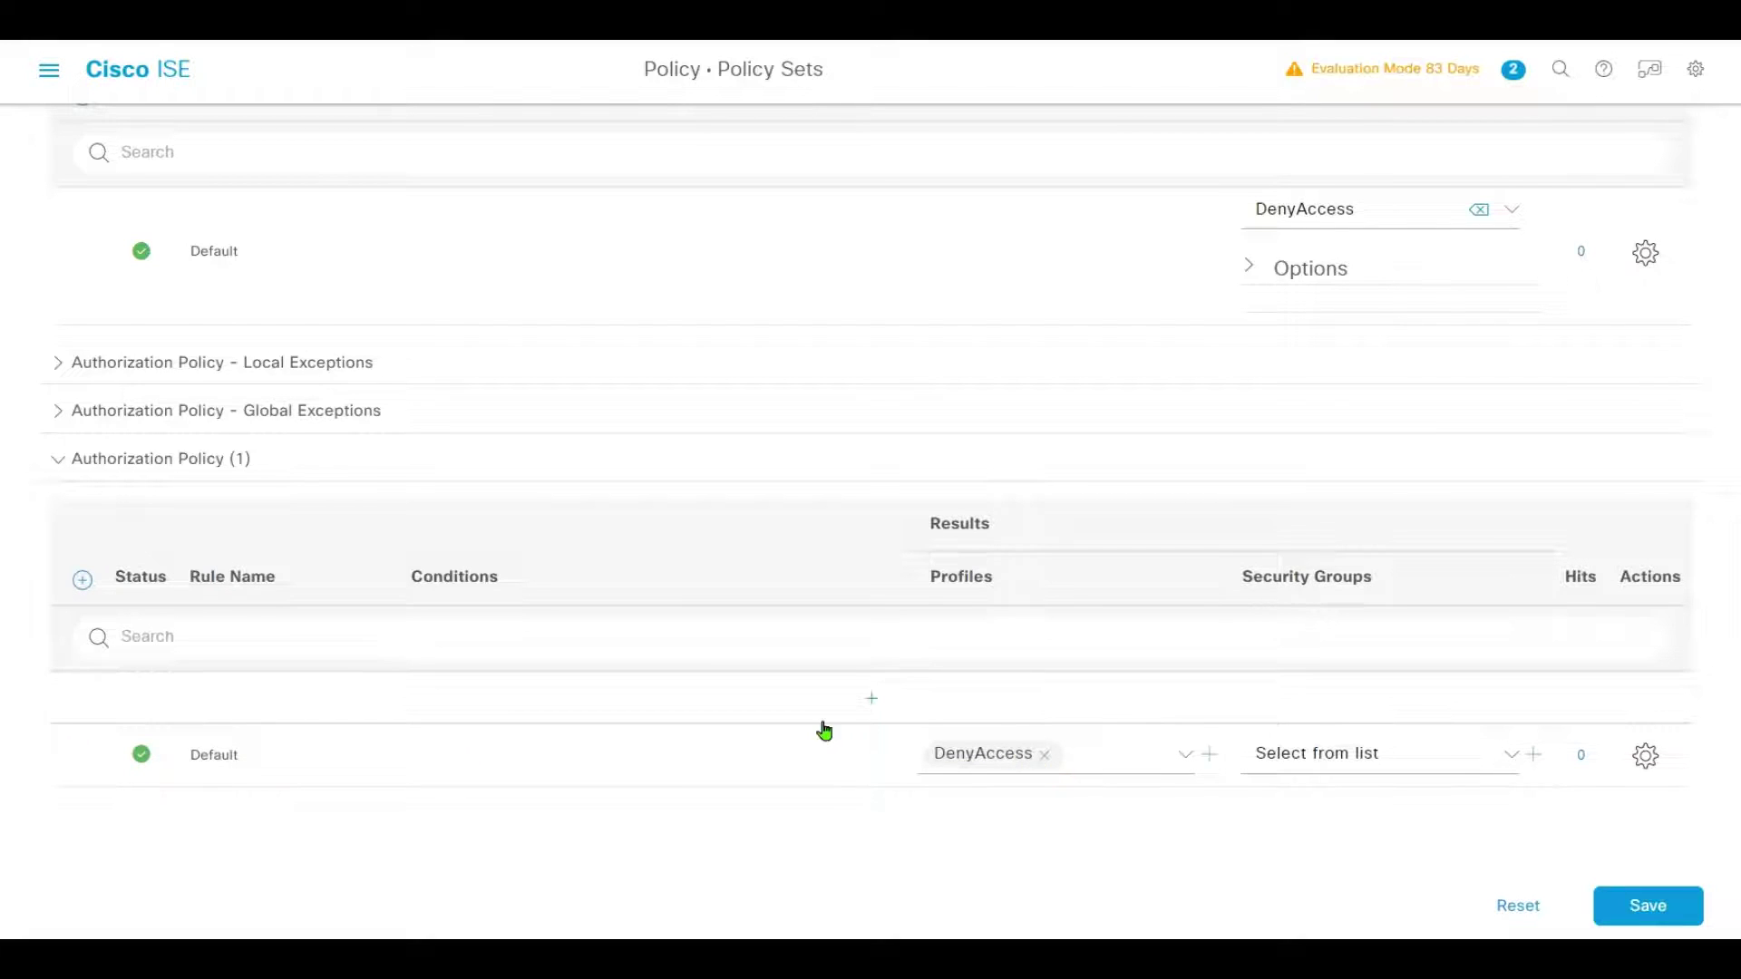
left_click(870, 700)
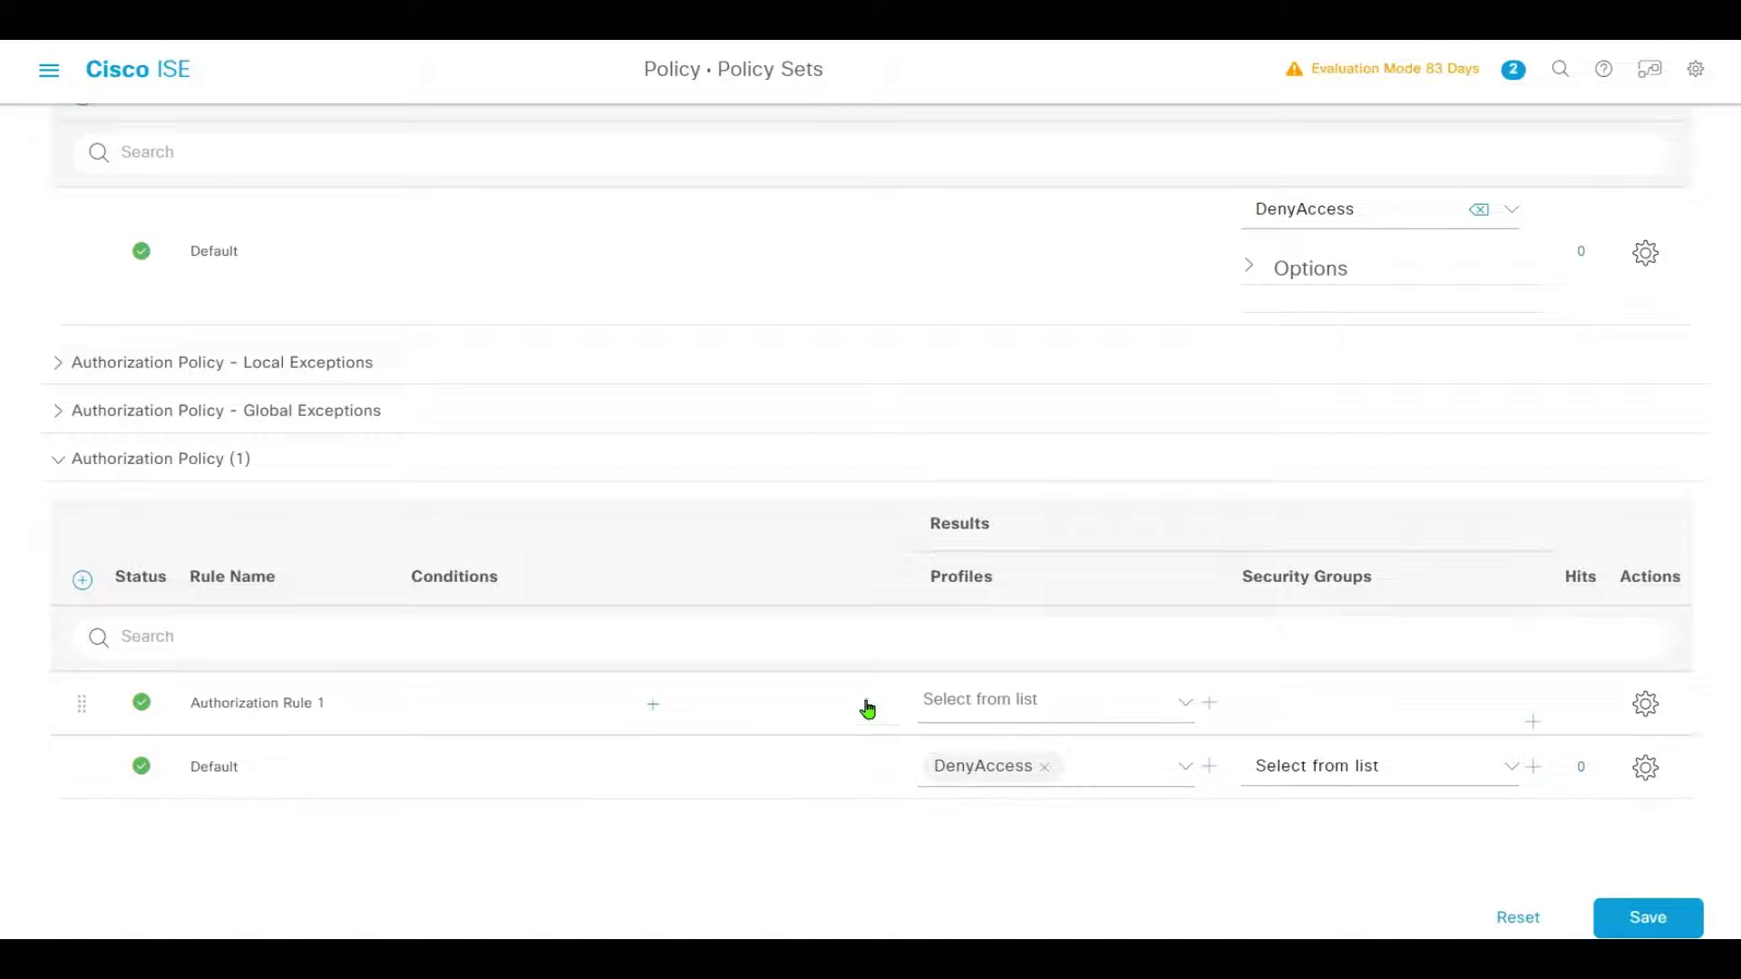
triple_click(342, 700)
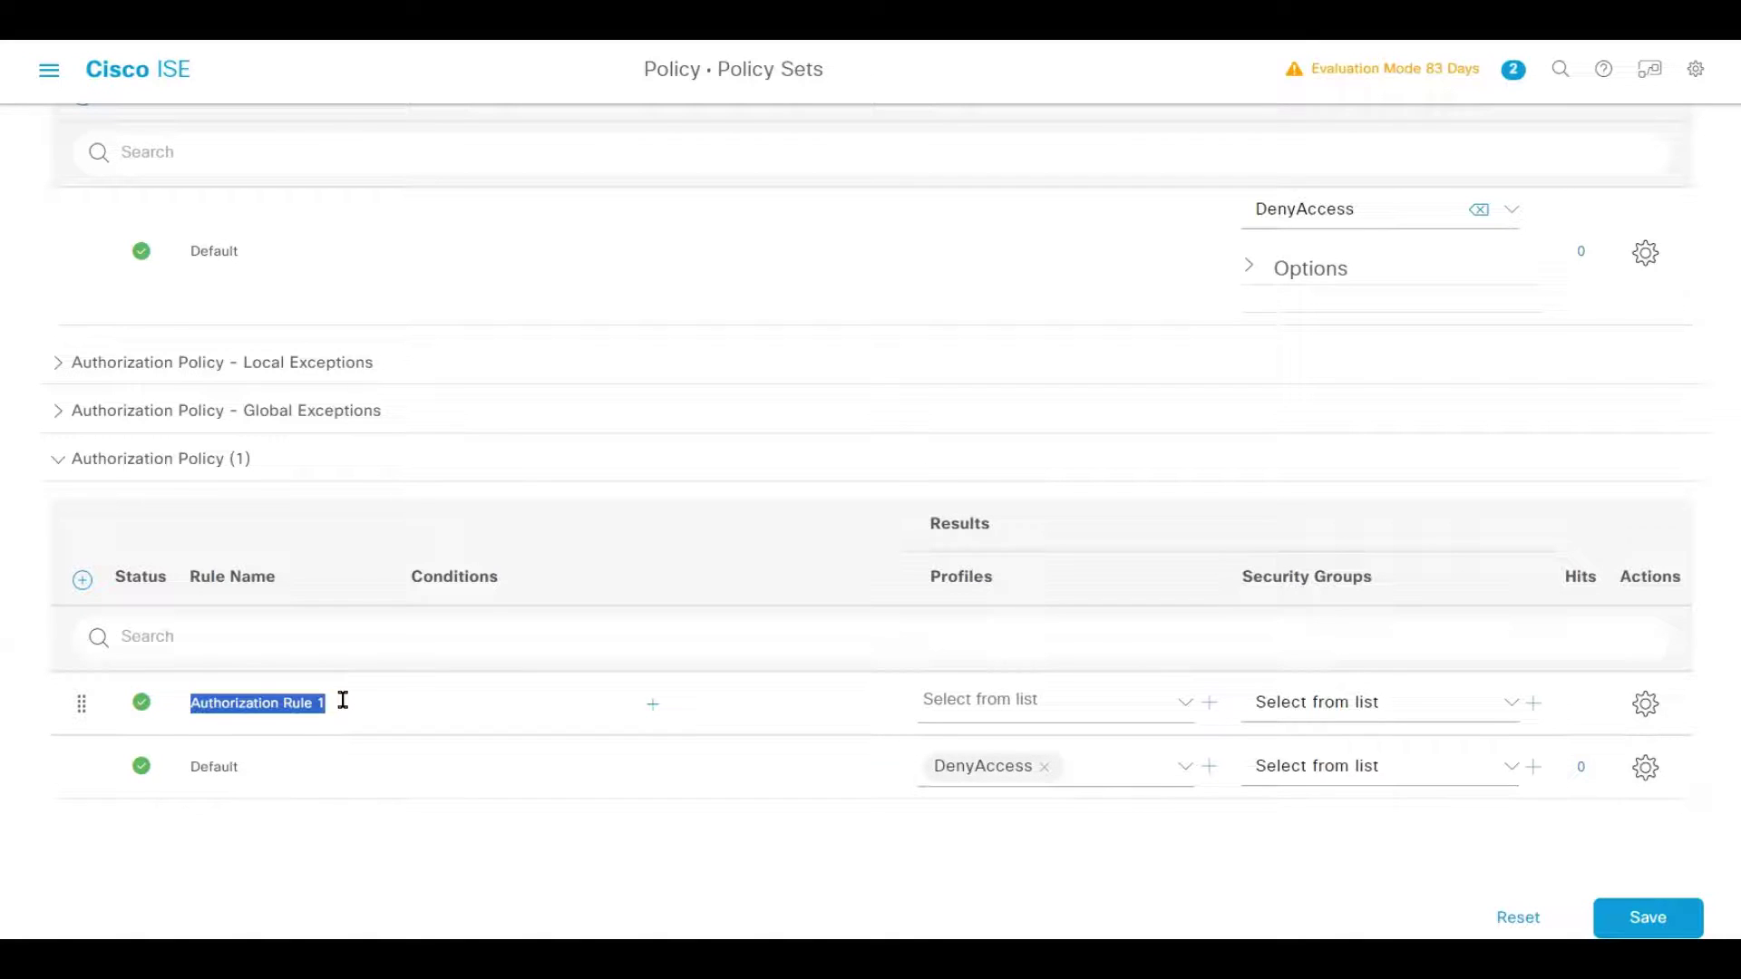
type("Employee")
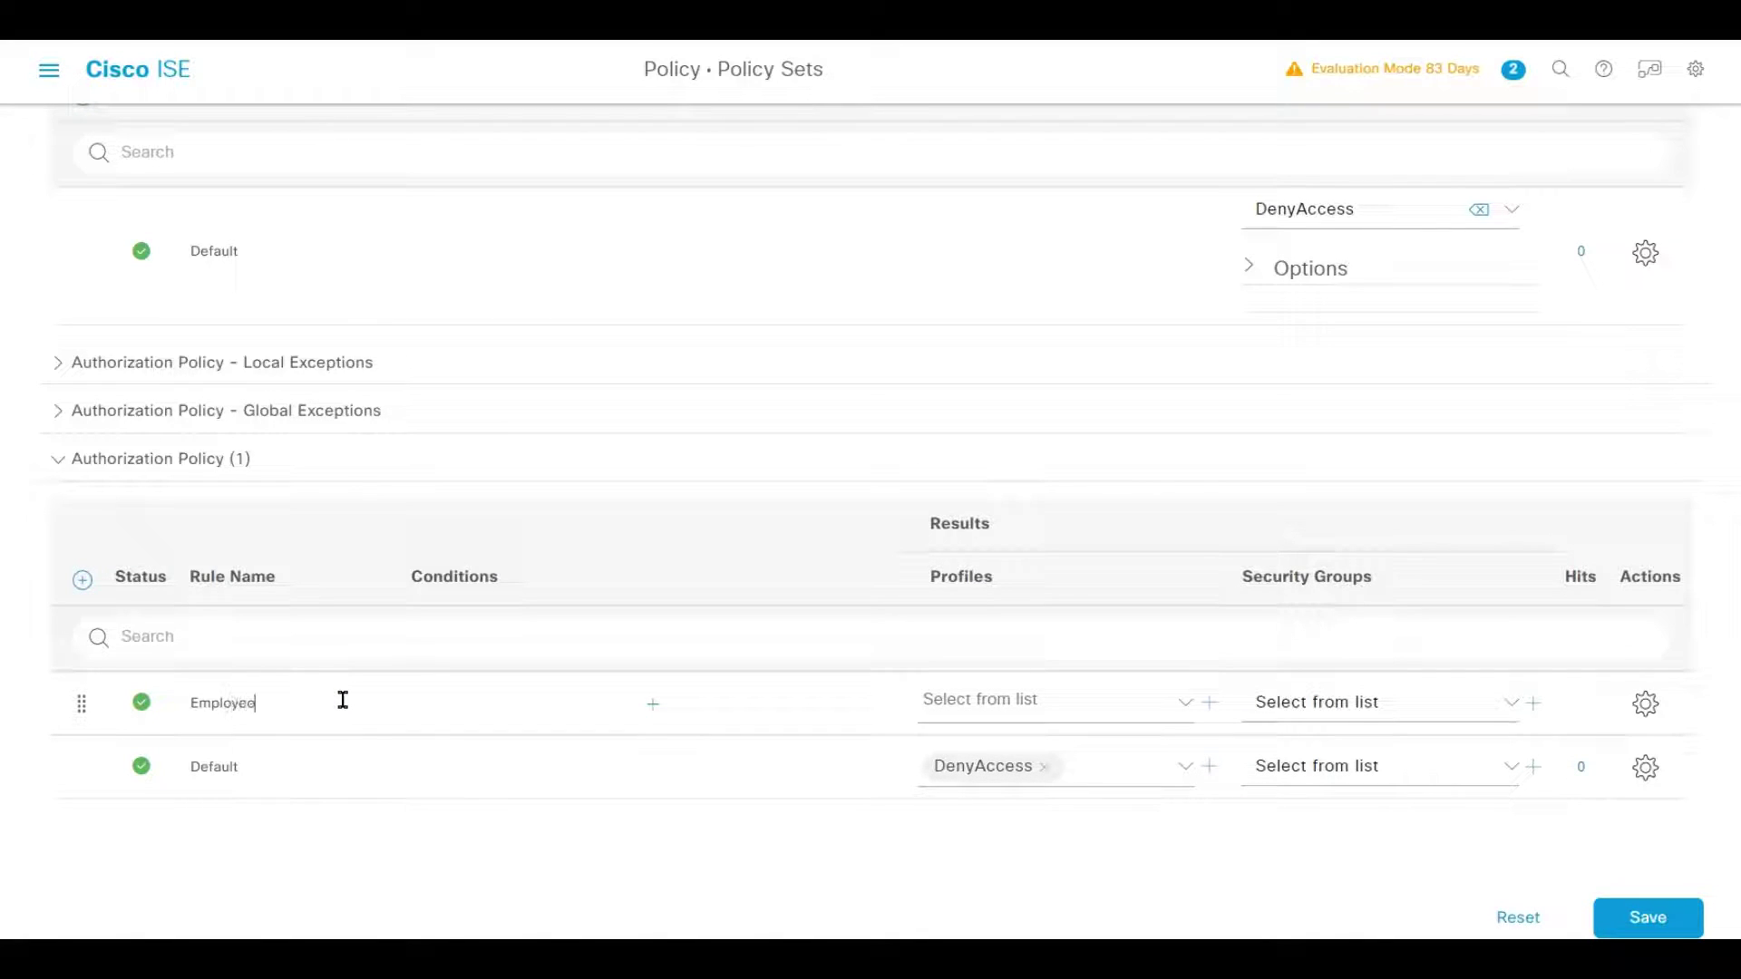
Make Employee match DEMO.LOCAL ExternalGroups Equals demogroup1 and grant PermitAccess.
left_click(646, 707)
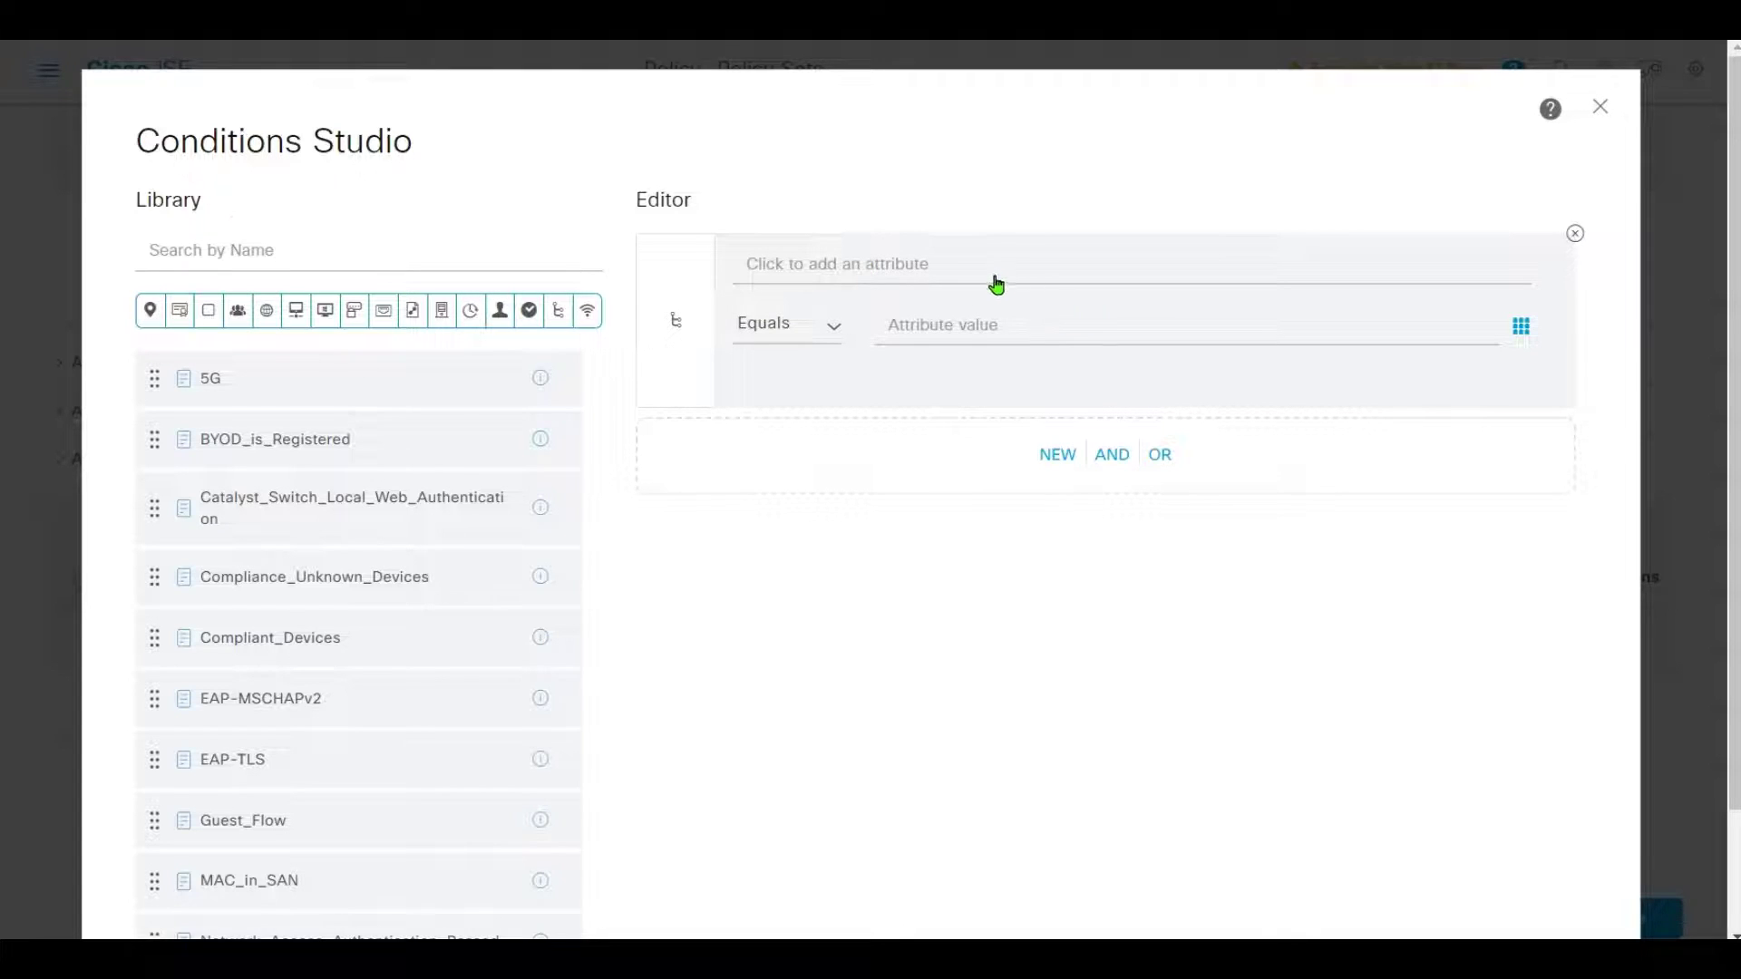
left_click(788, 273)
left_click(787, 273)
left_click(815, 273)
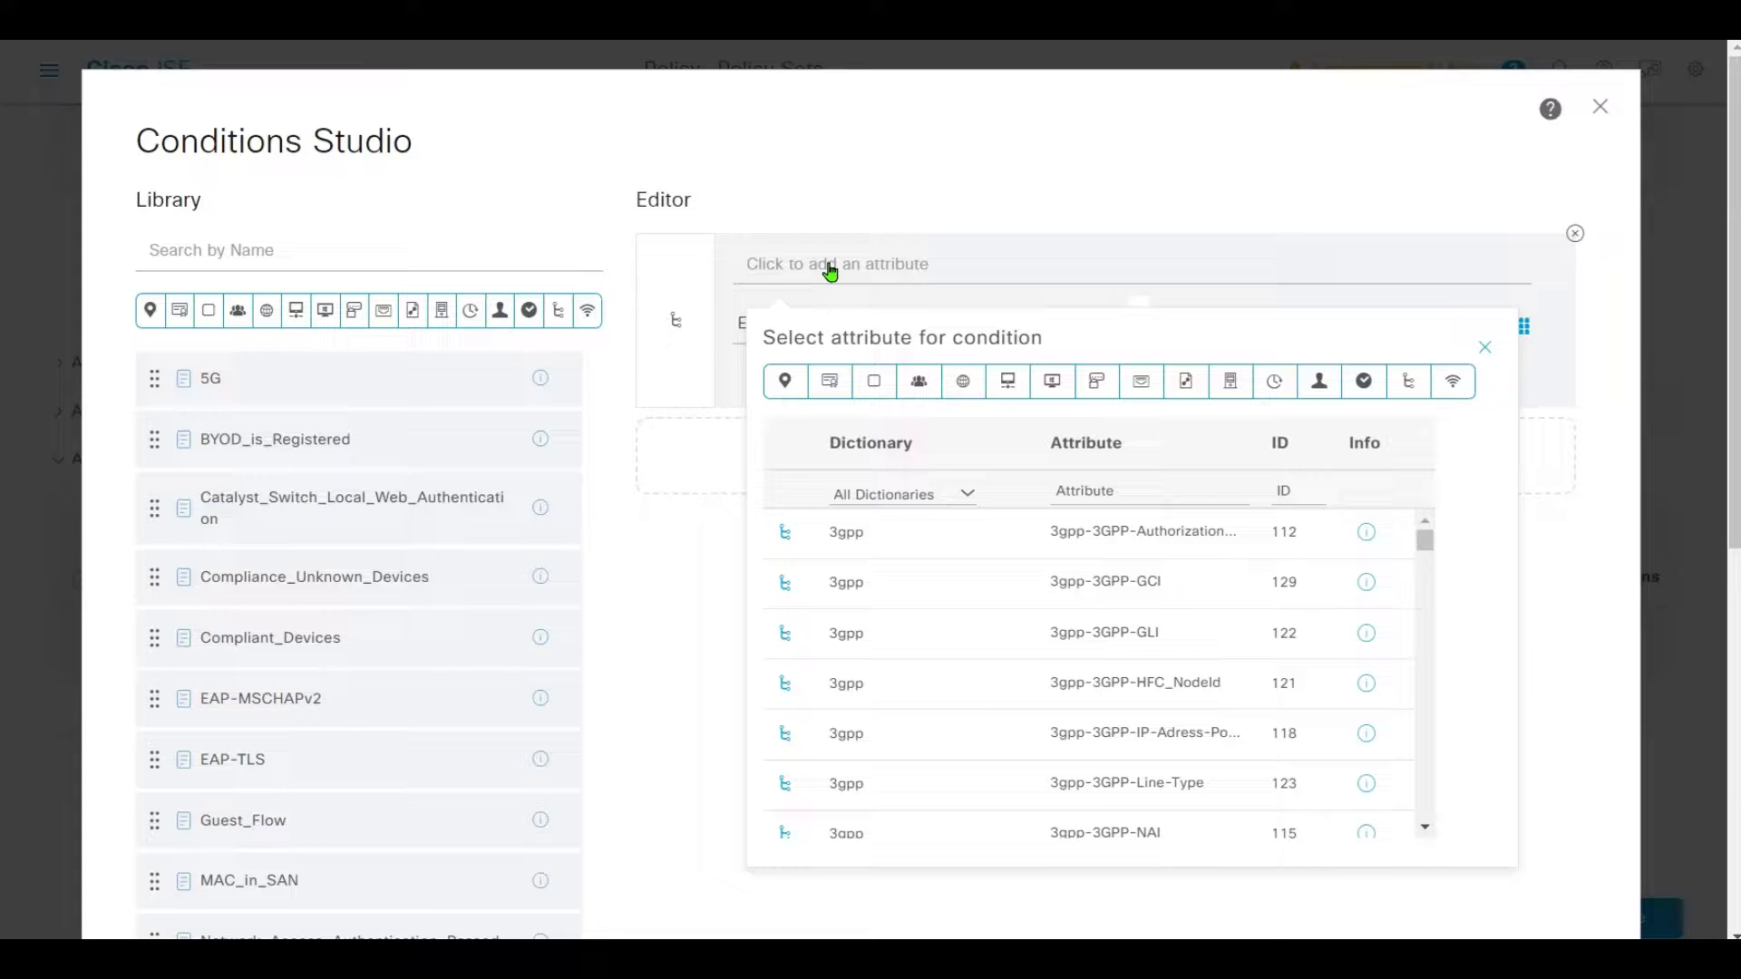
left_click(918, 384)
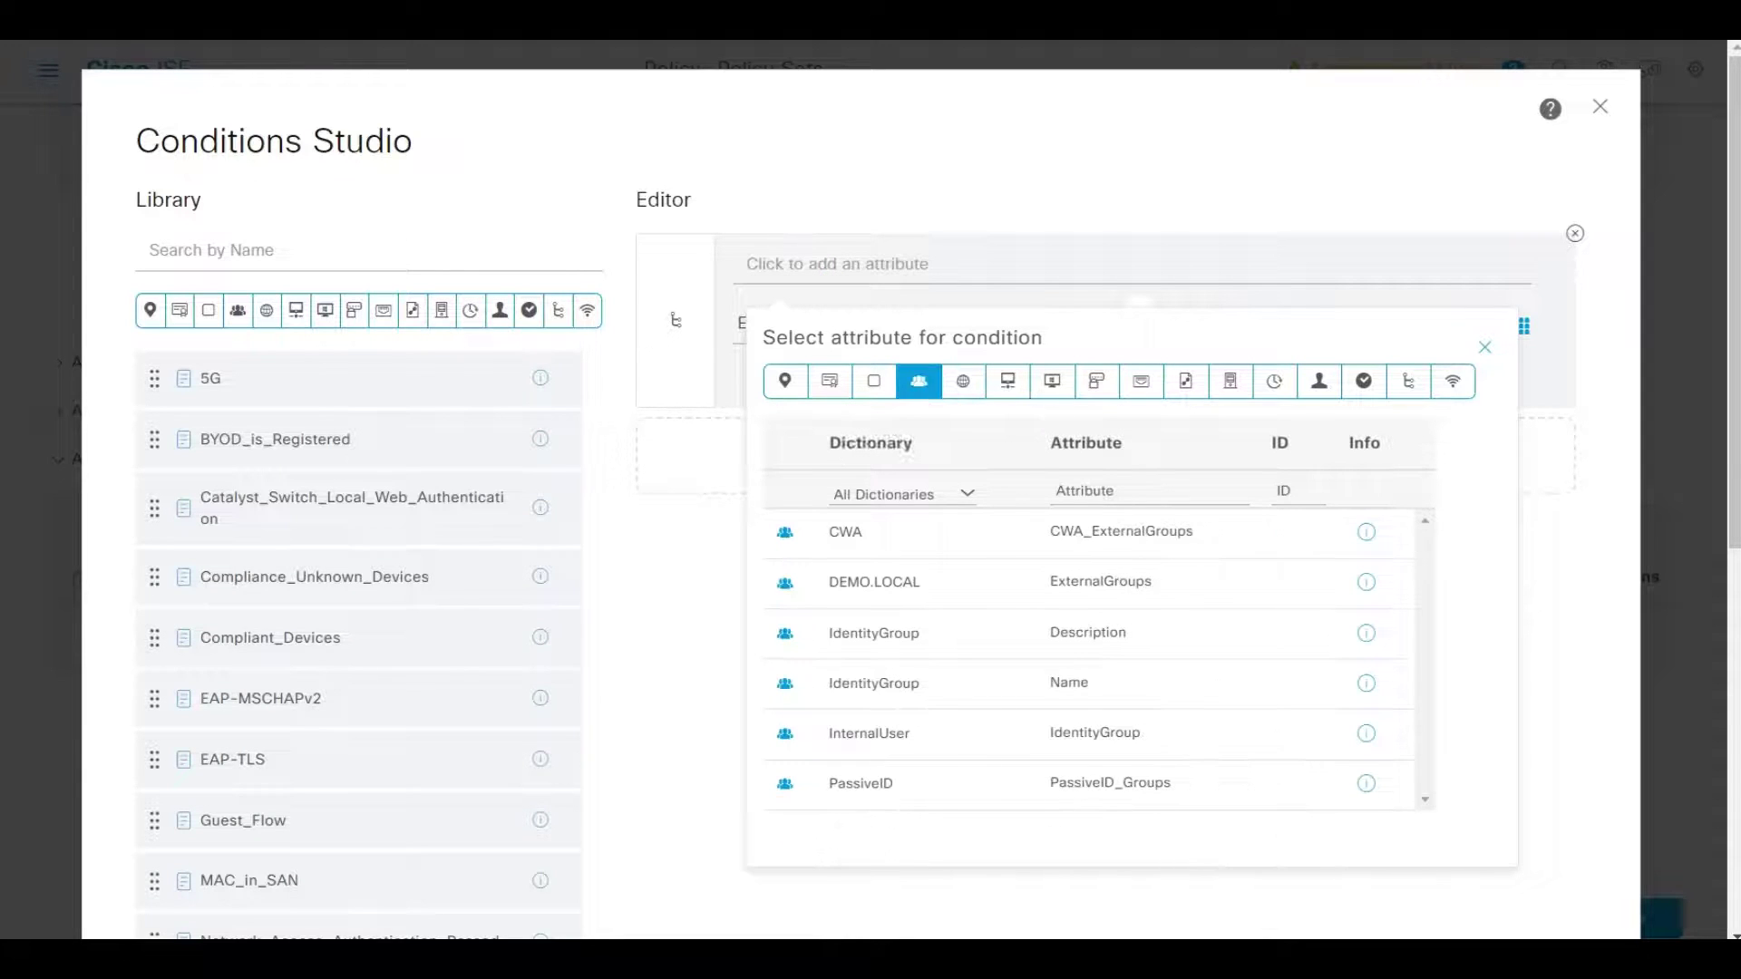
left_click(901, 593)
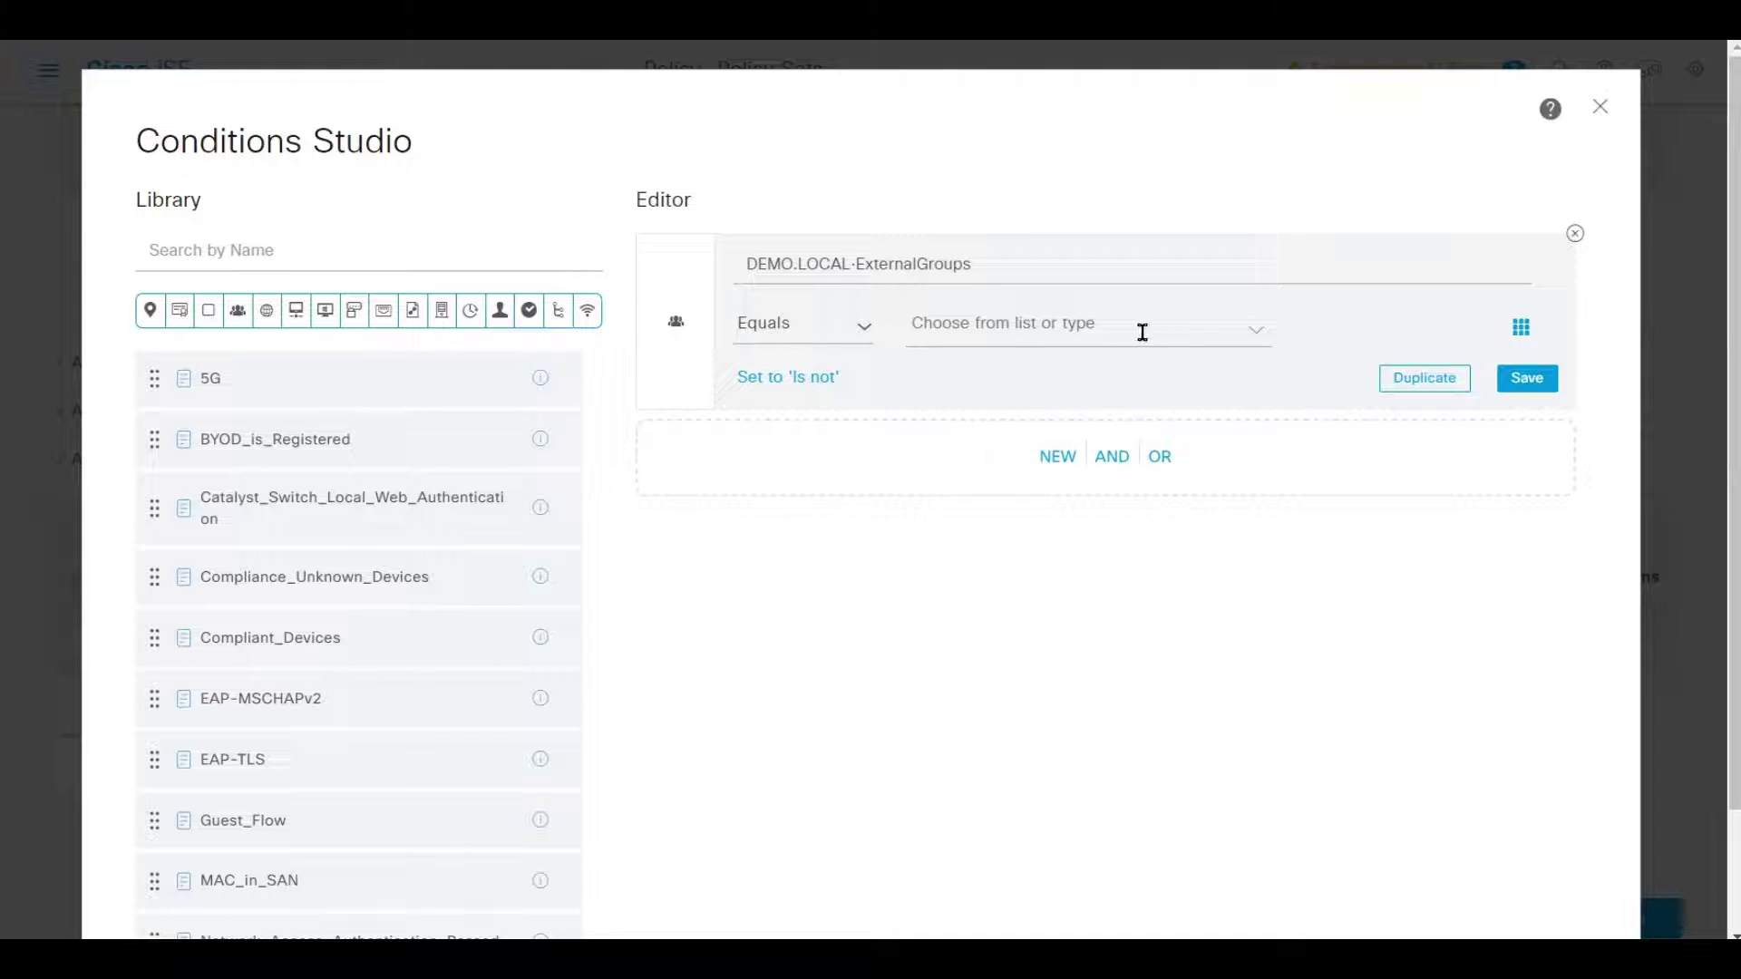
left_click(1255, 334)
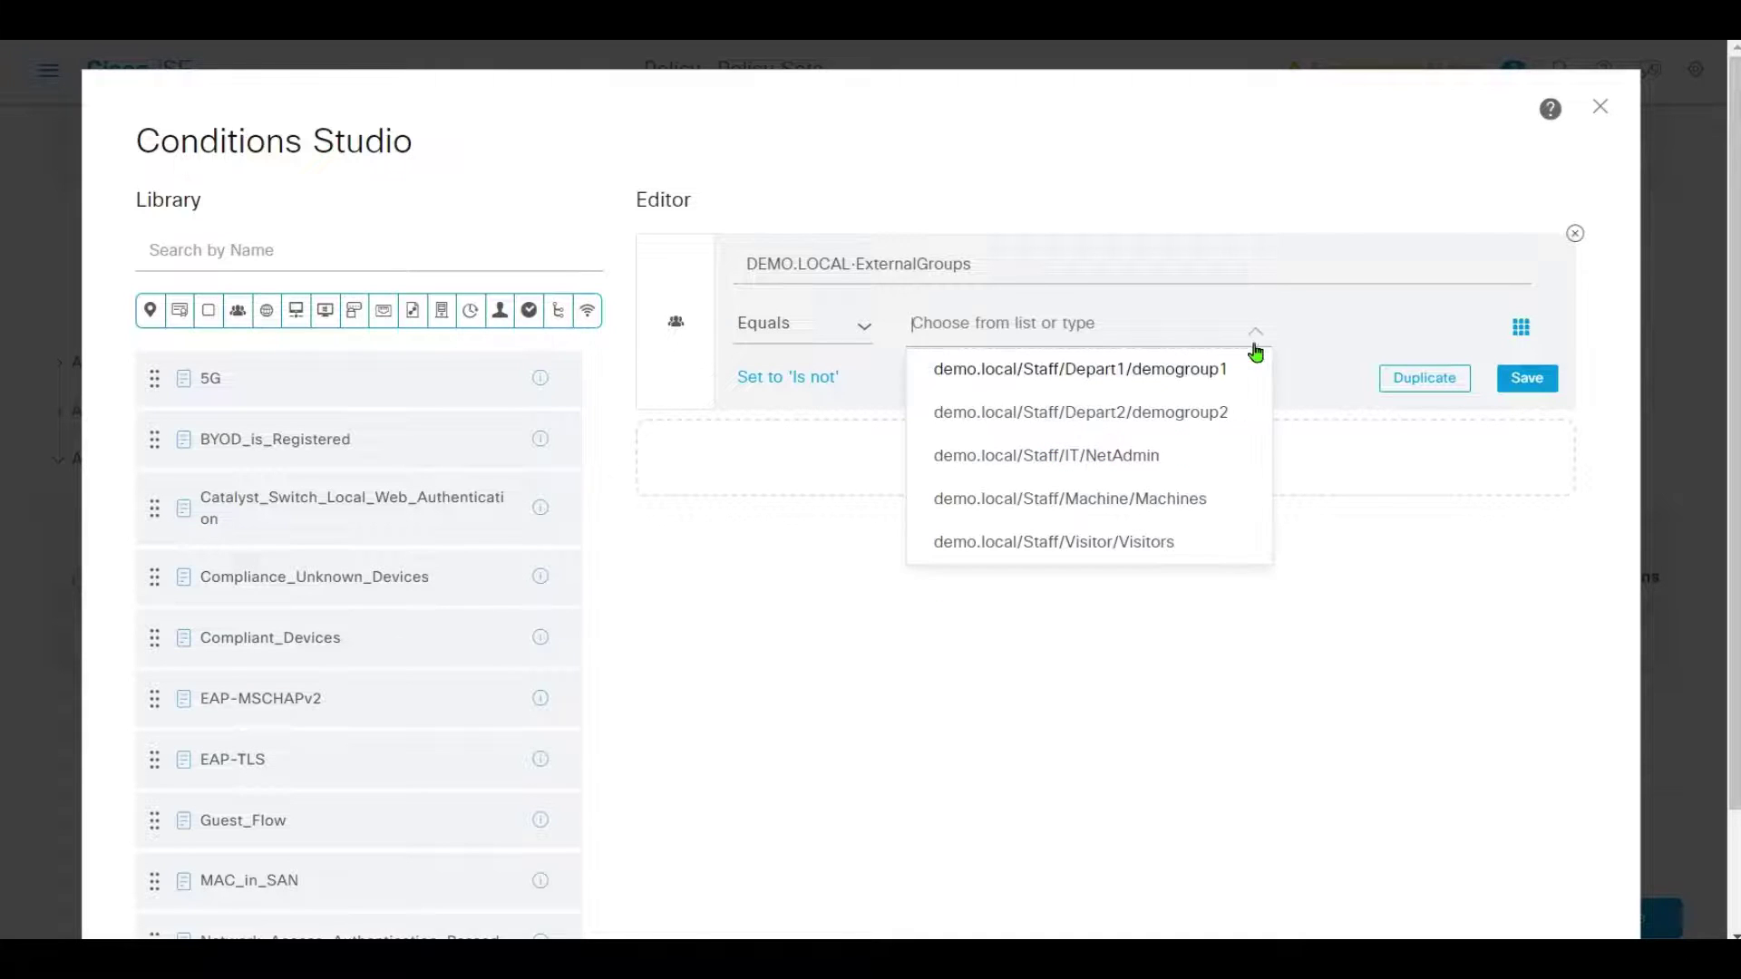
left_click(1188, 381)
scroll(1275, 572, "down", 2)
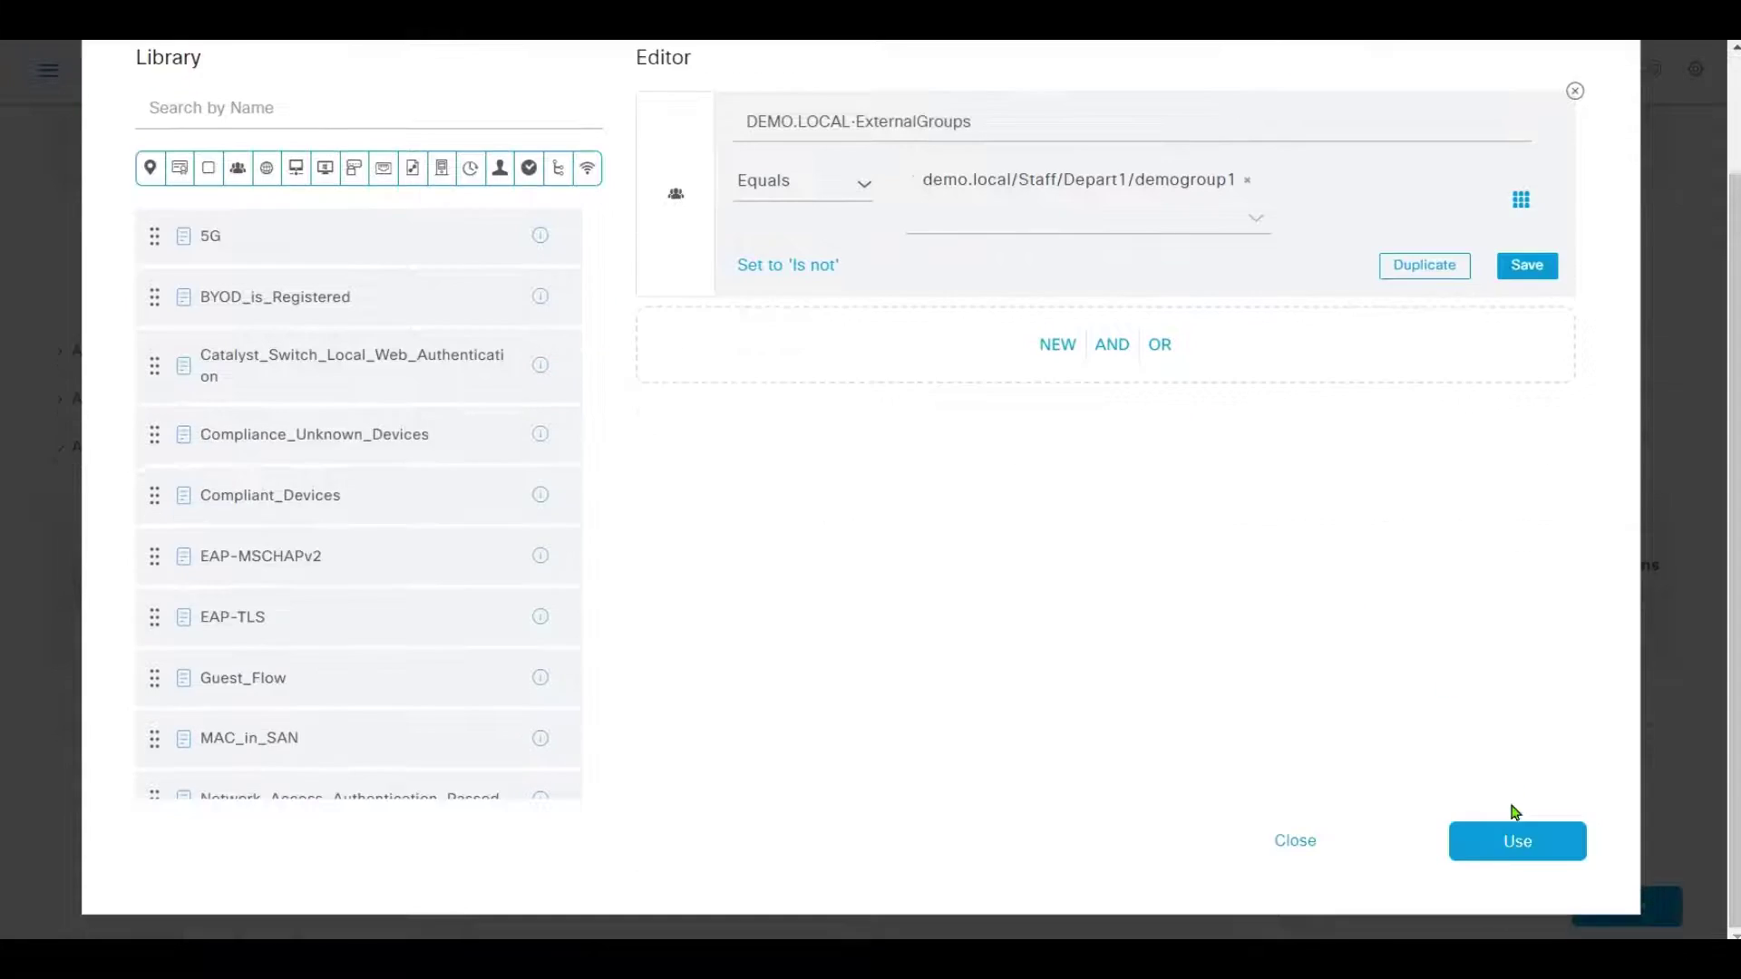
left_click(1516, 836)
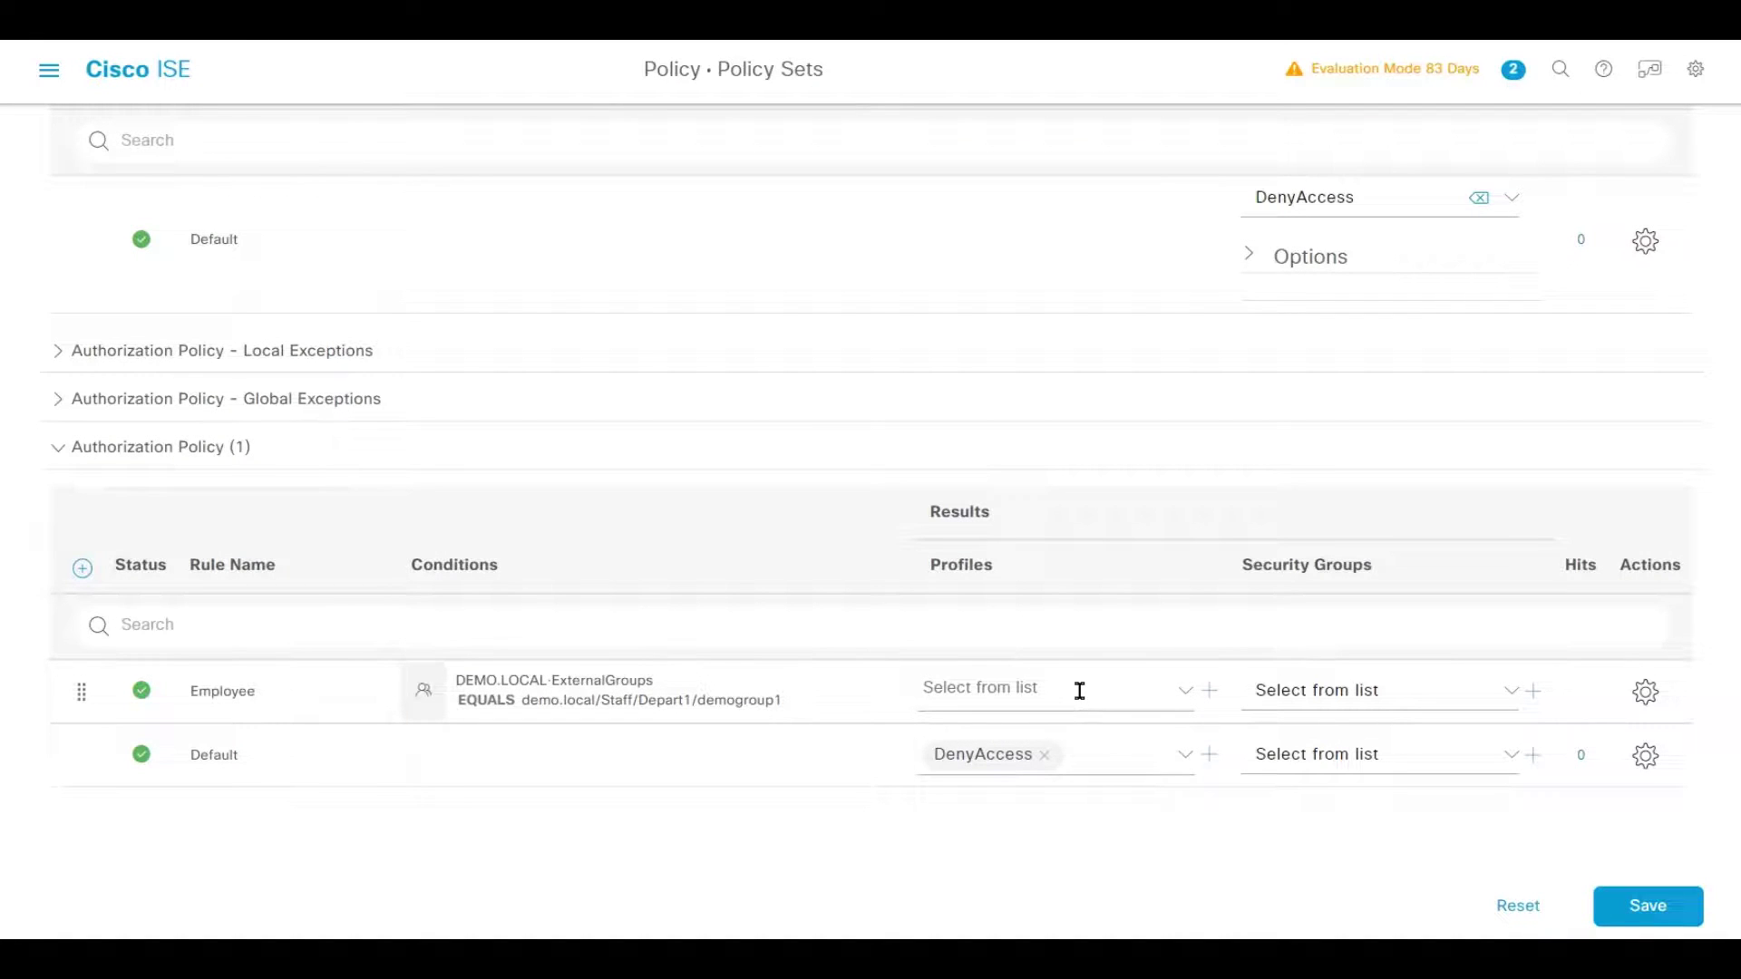
left_click(1184, 696)
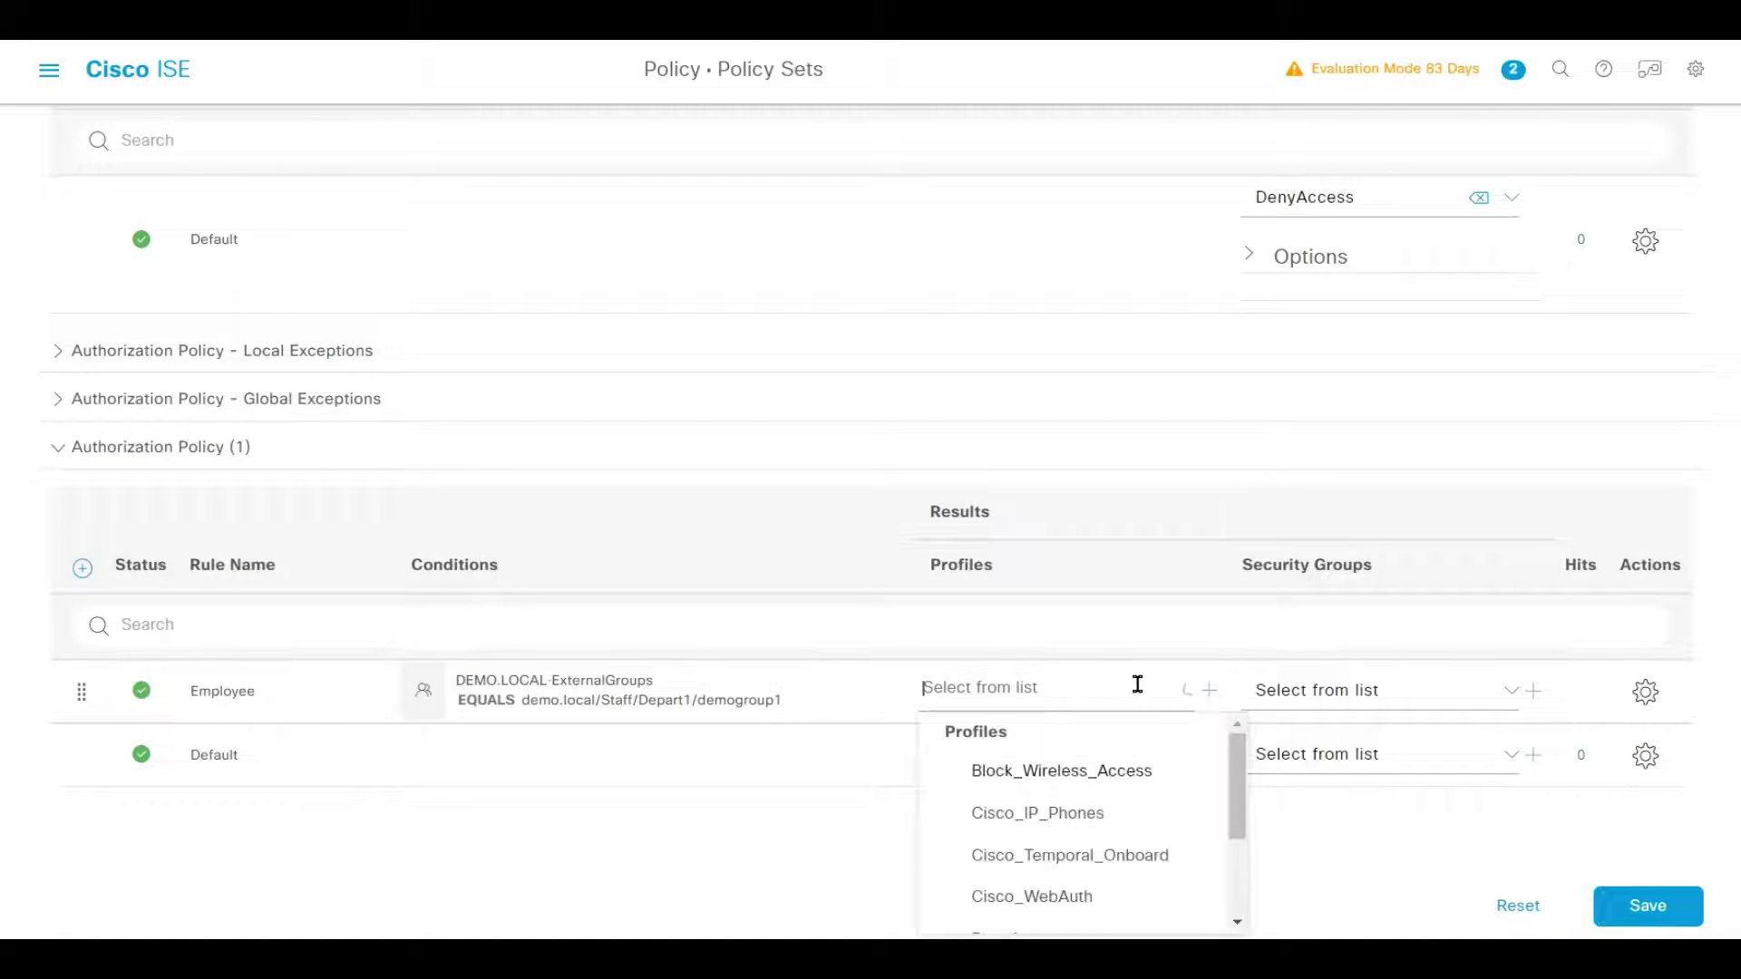
scroll(1212, 853, "down", 2)
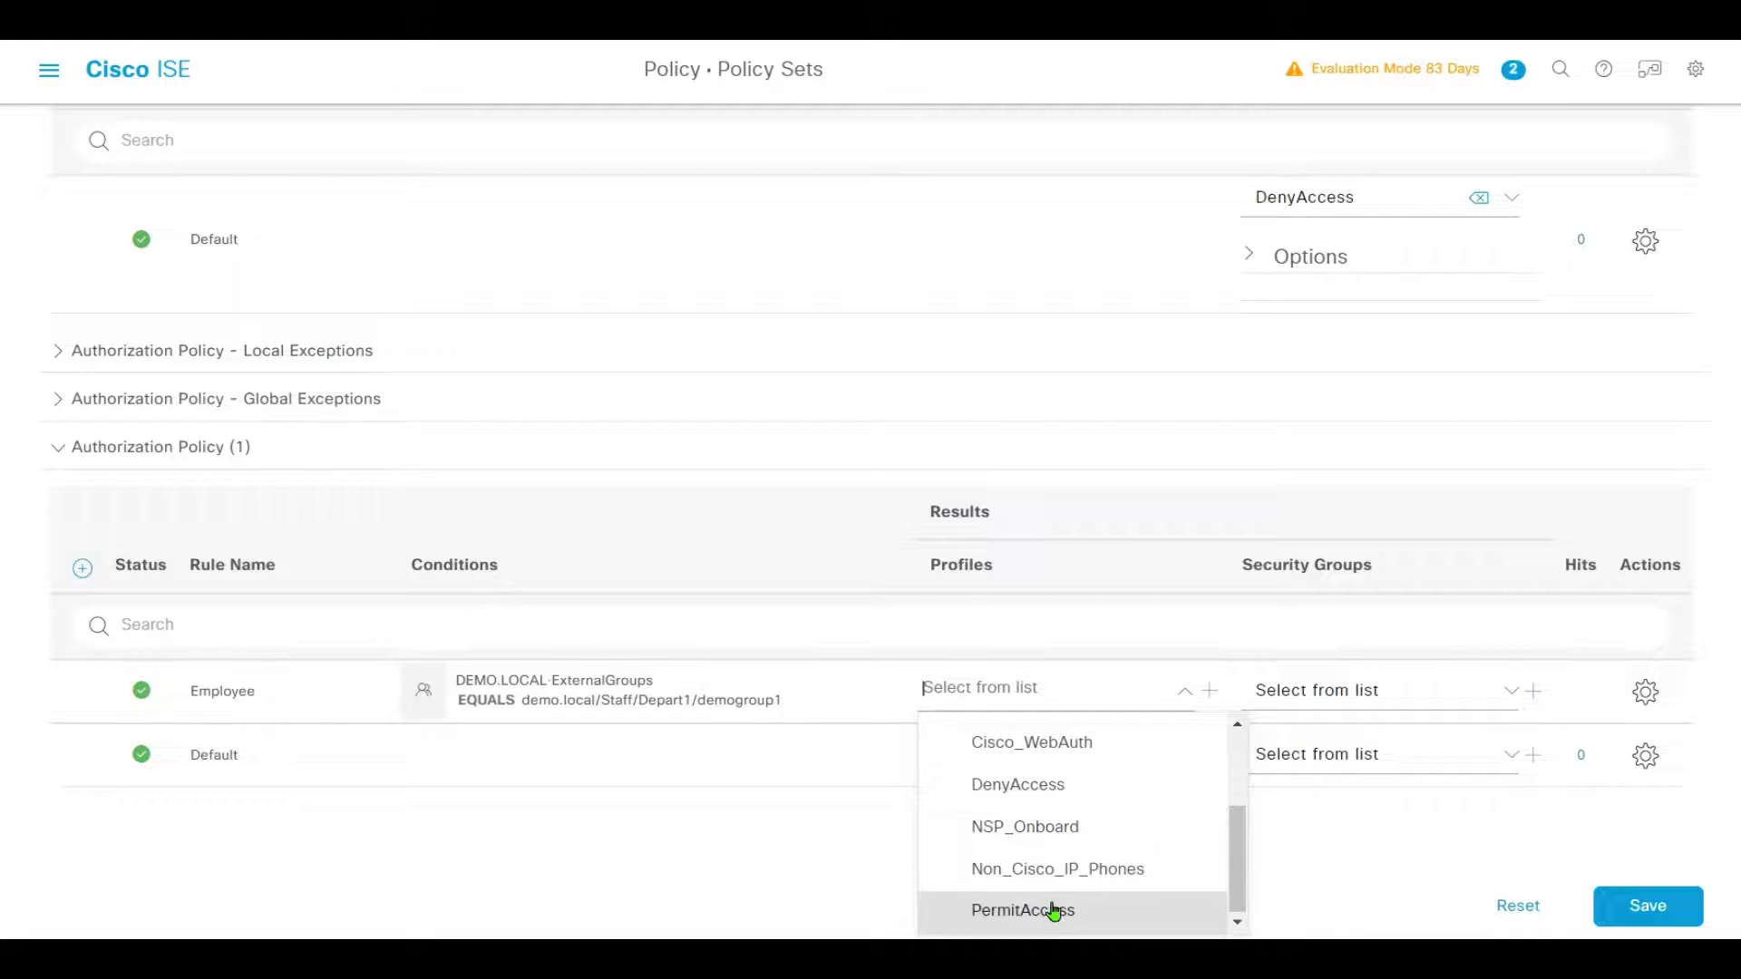
left_click(1052, 910)
Duplicate the Employee rule below it and rename the copy Contractor.
left_click(1646, 693)
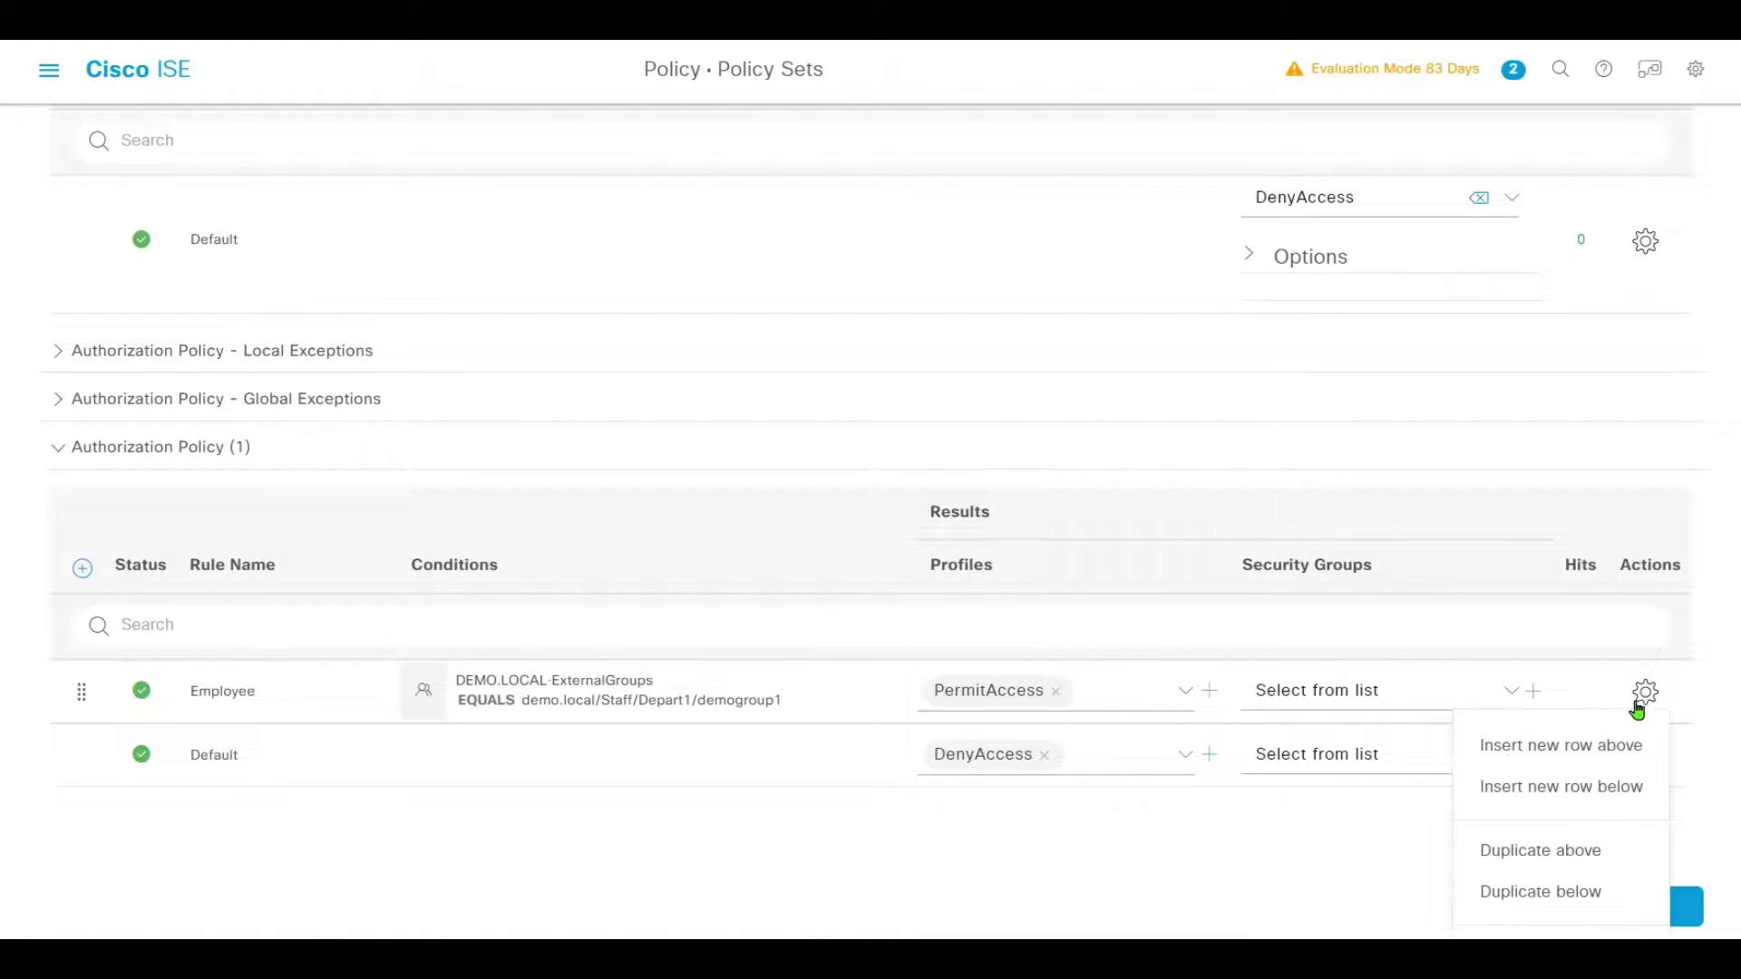
left_click(1603, 901)
double_click(281, 750)
type("Contractor")
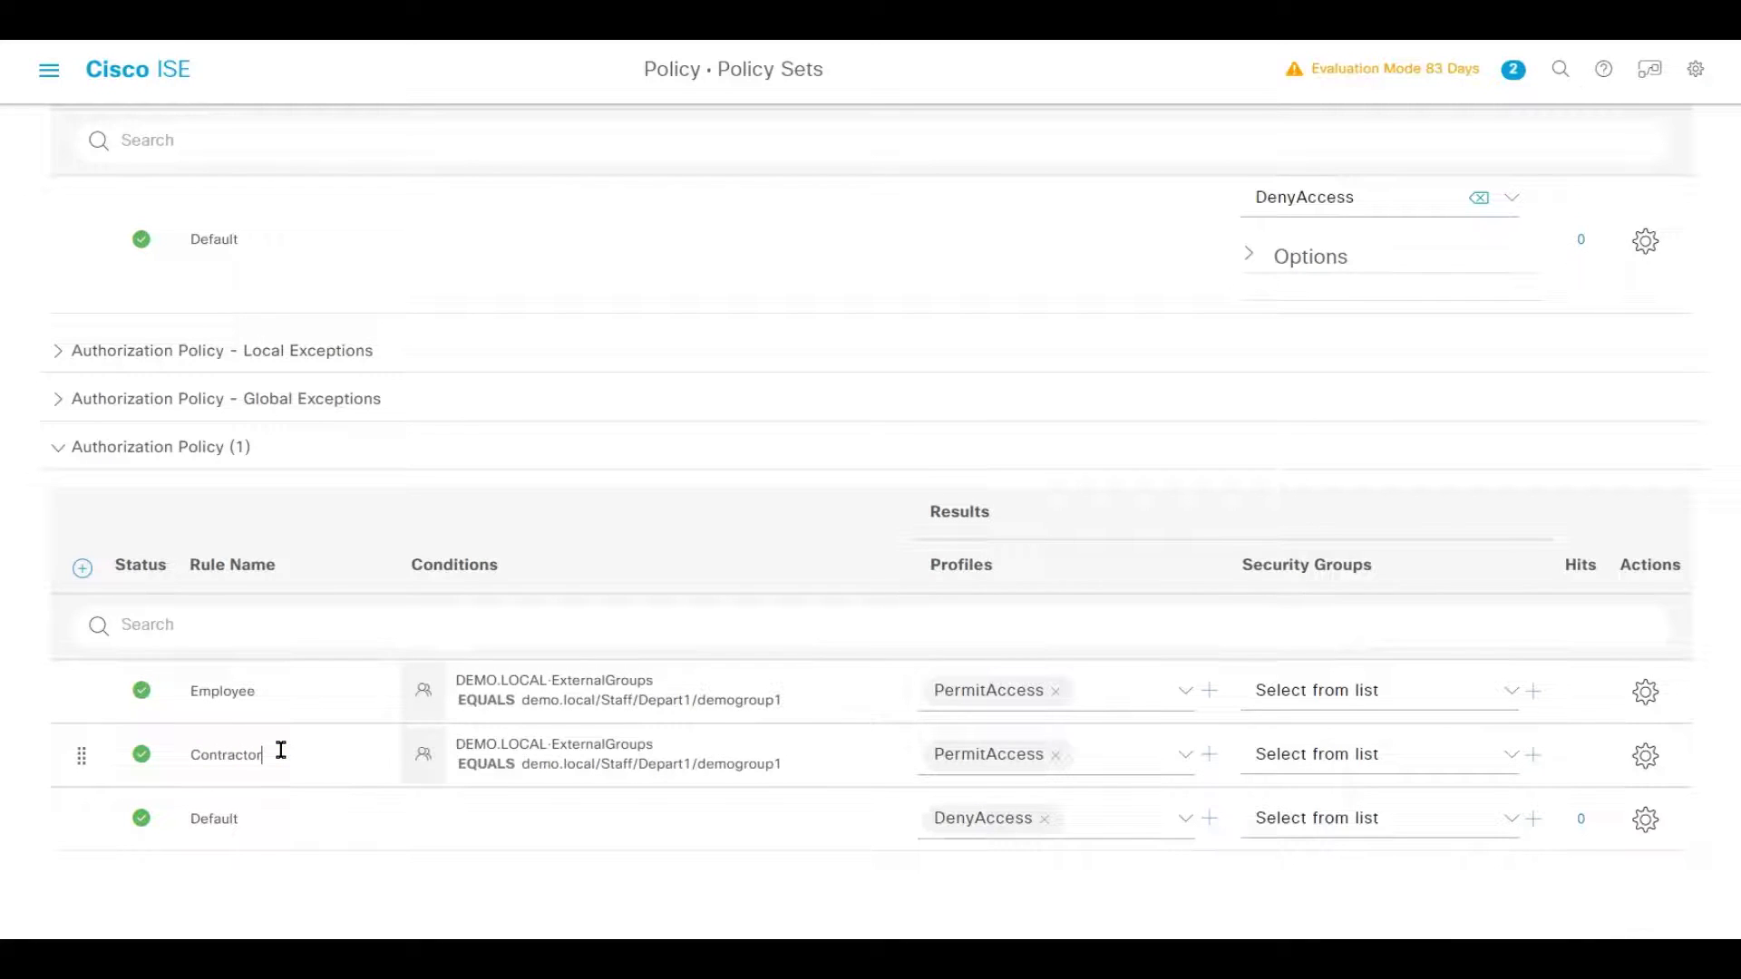
Change the Contractor rule's group to demogroup2 and save the policy set.
left_click(723, 764)
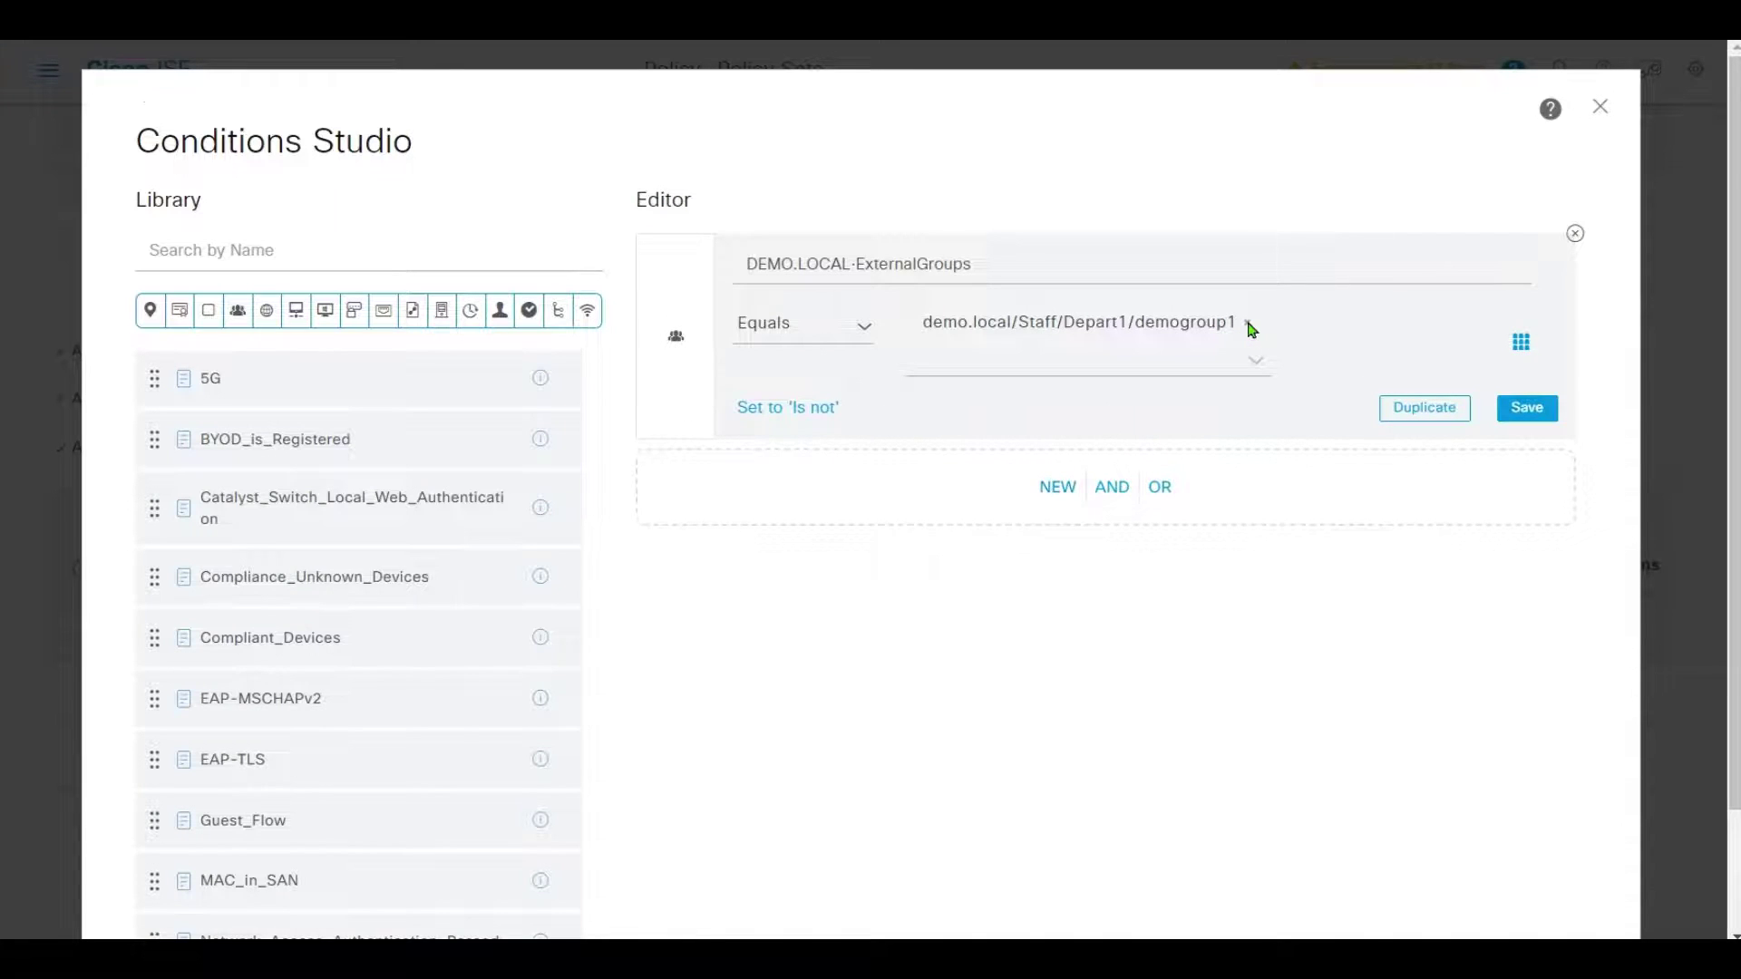
left_click(1249, 326)
left_click(1244, 337)
left_click(1248, 333)
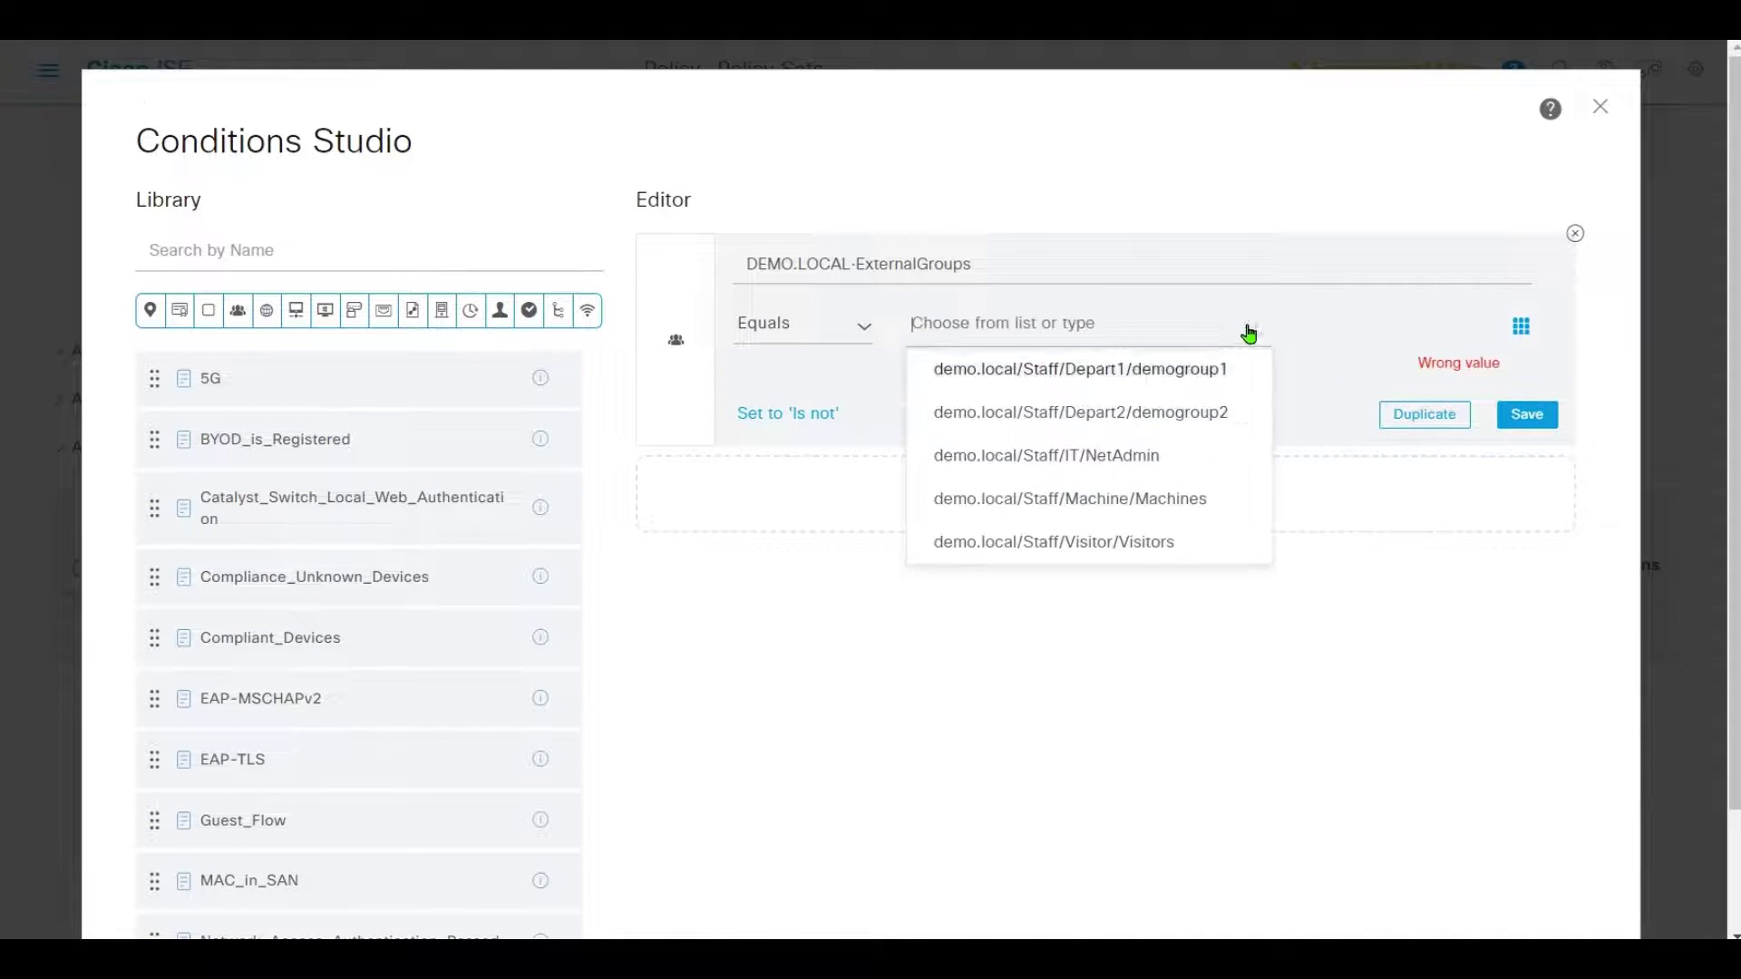
left_click(1216, 427)
scroll(1488, 634, "down", 2)
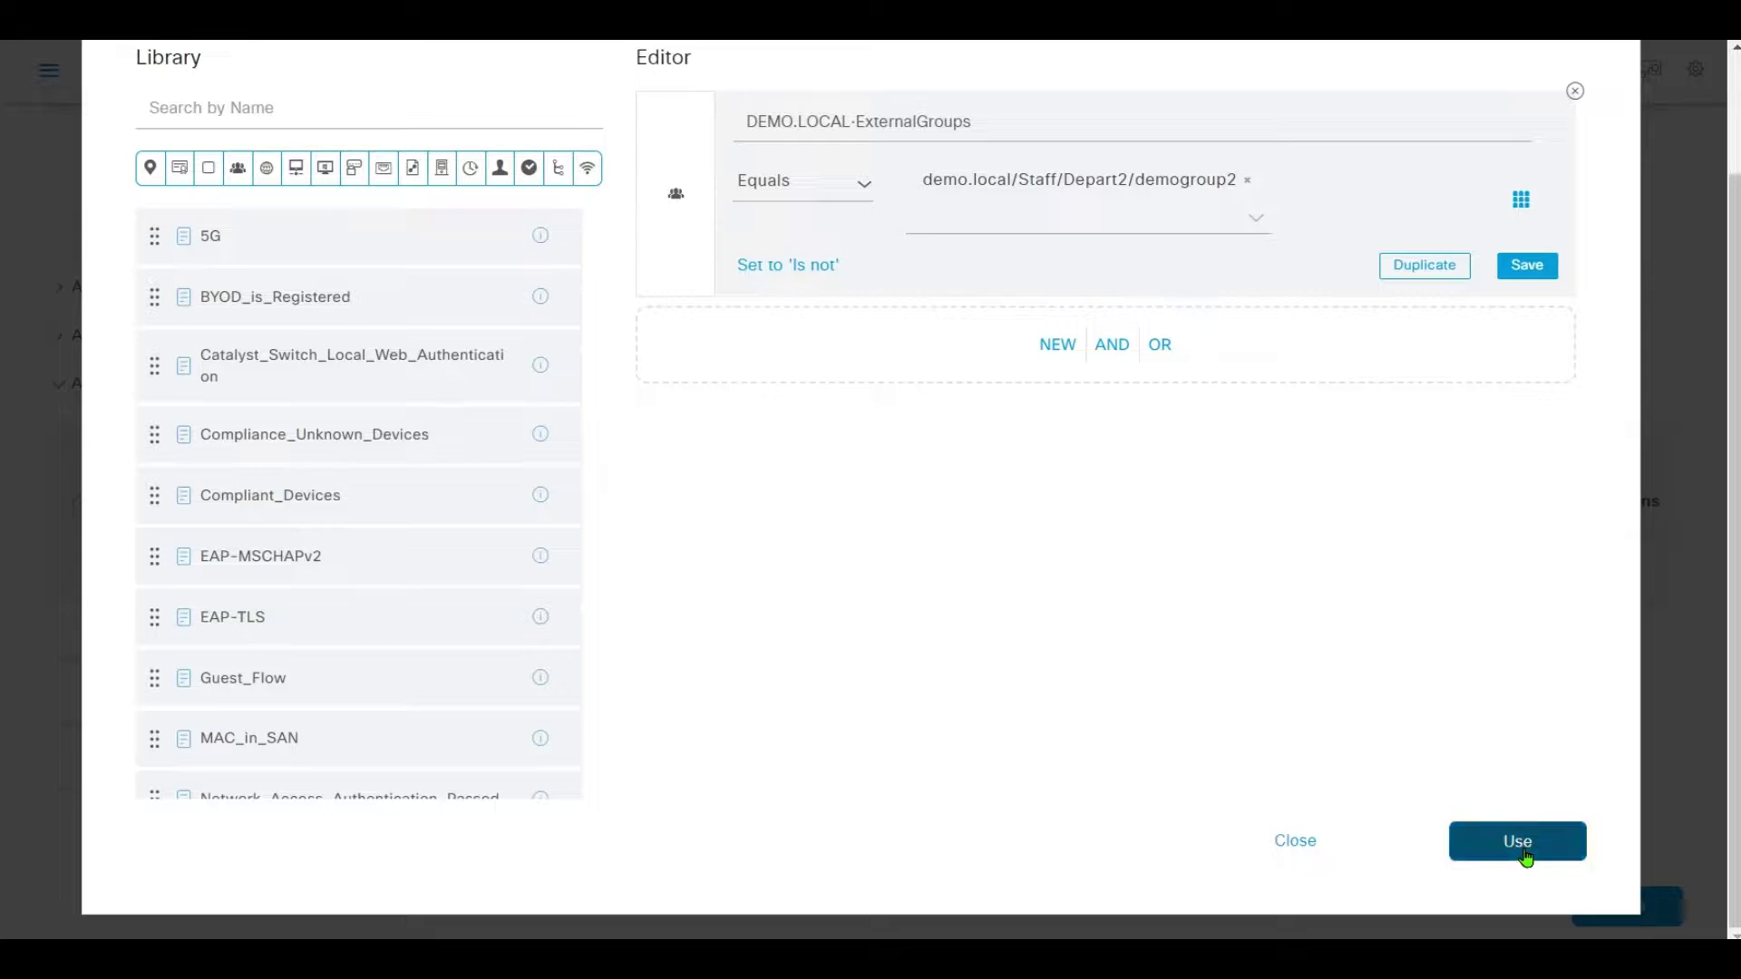
left_click(1518, 841)
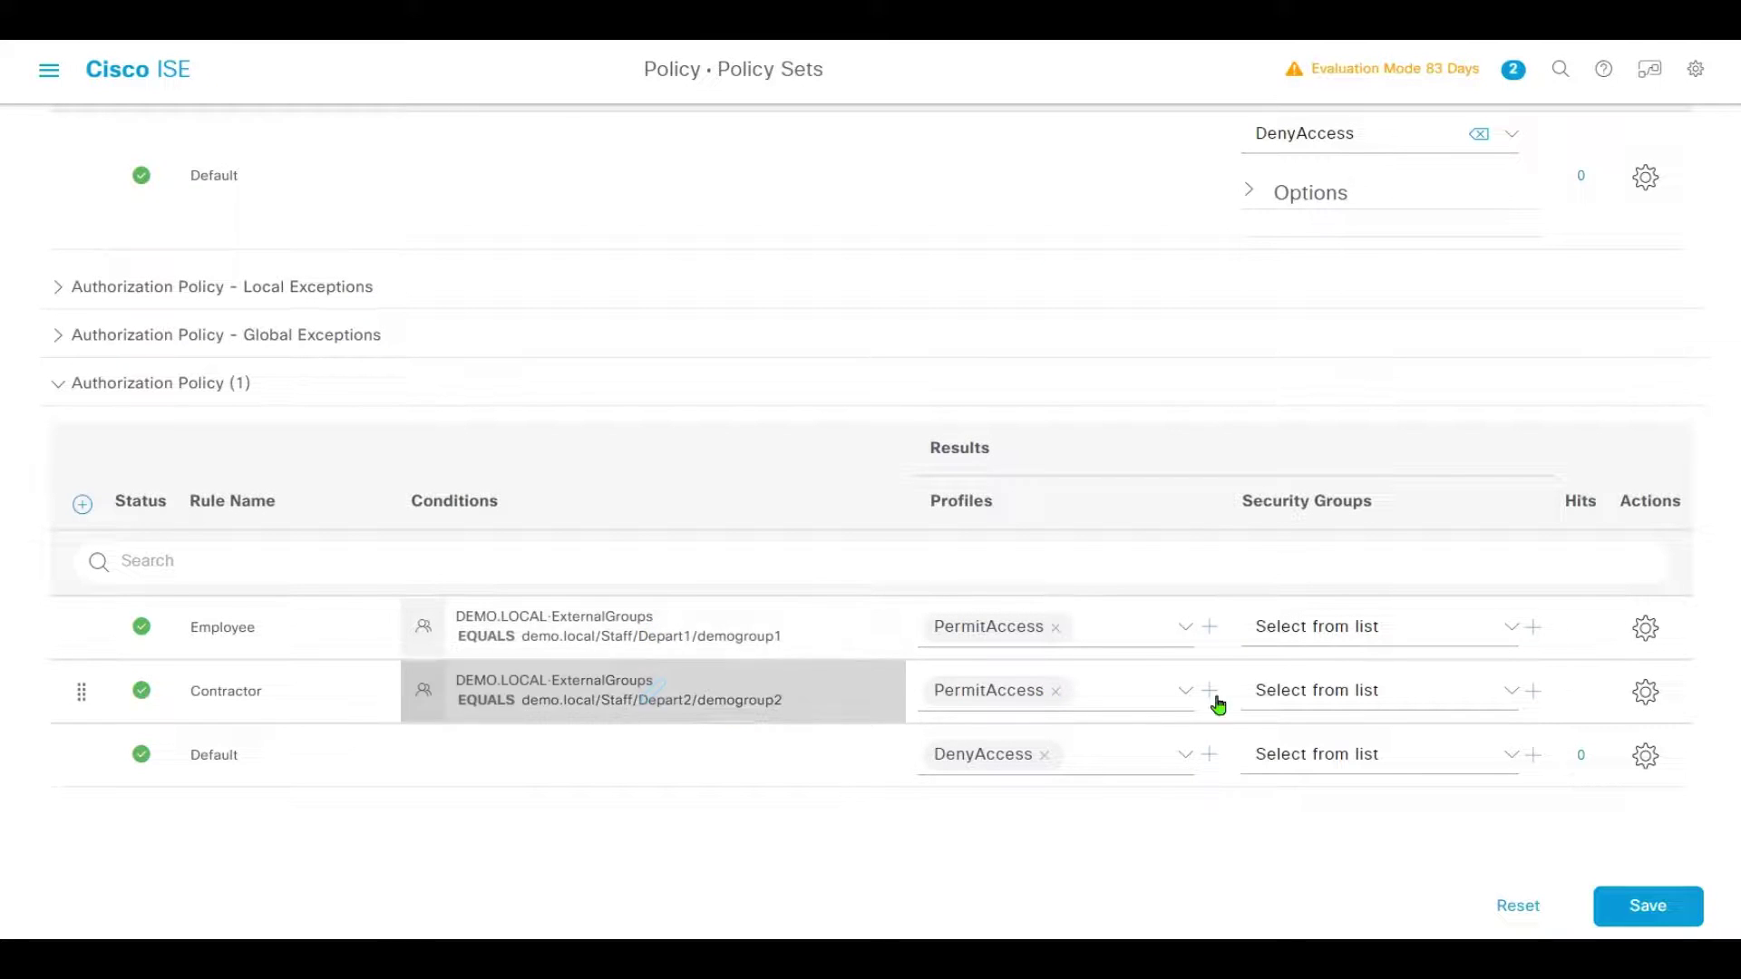
left_click(1644, 914)
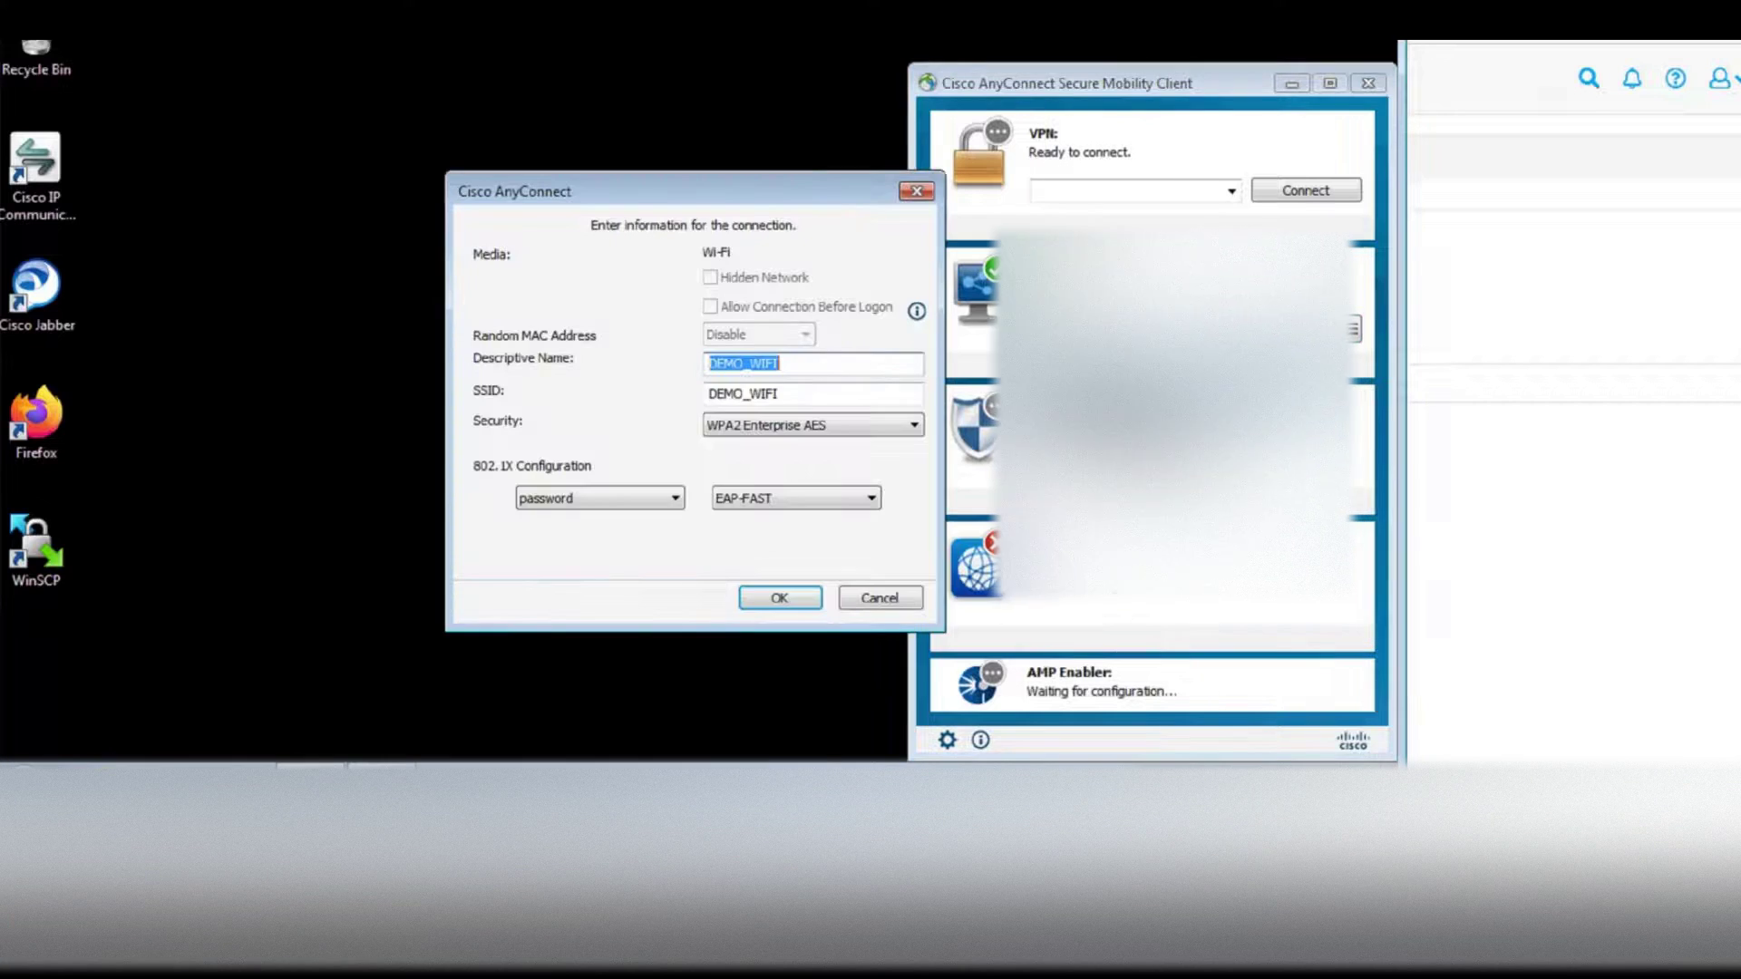
Switch DEMO_WIFI's 802.1X authentication from password to certificate and reconnect.
left_click(594, 500)
left_click(589, 531)
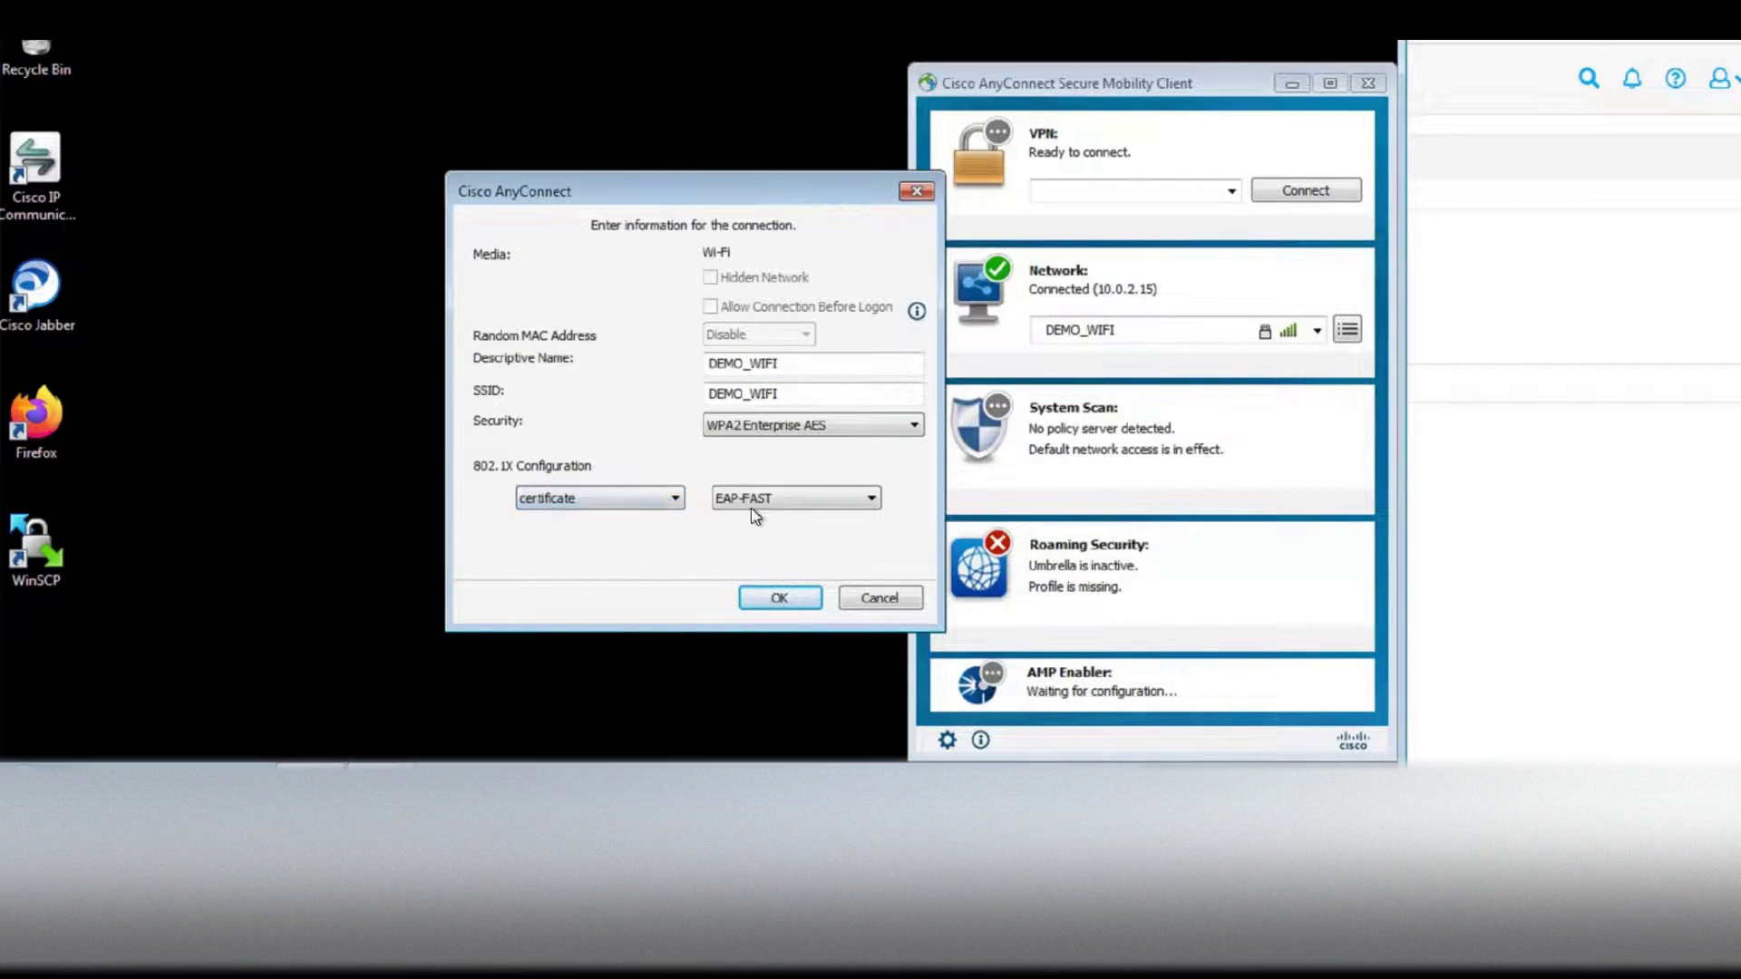
left_click(780, 598)
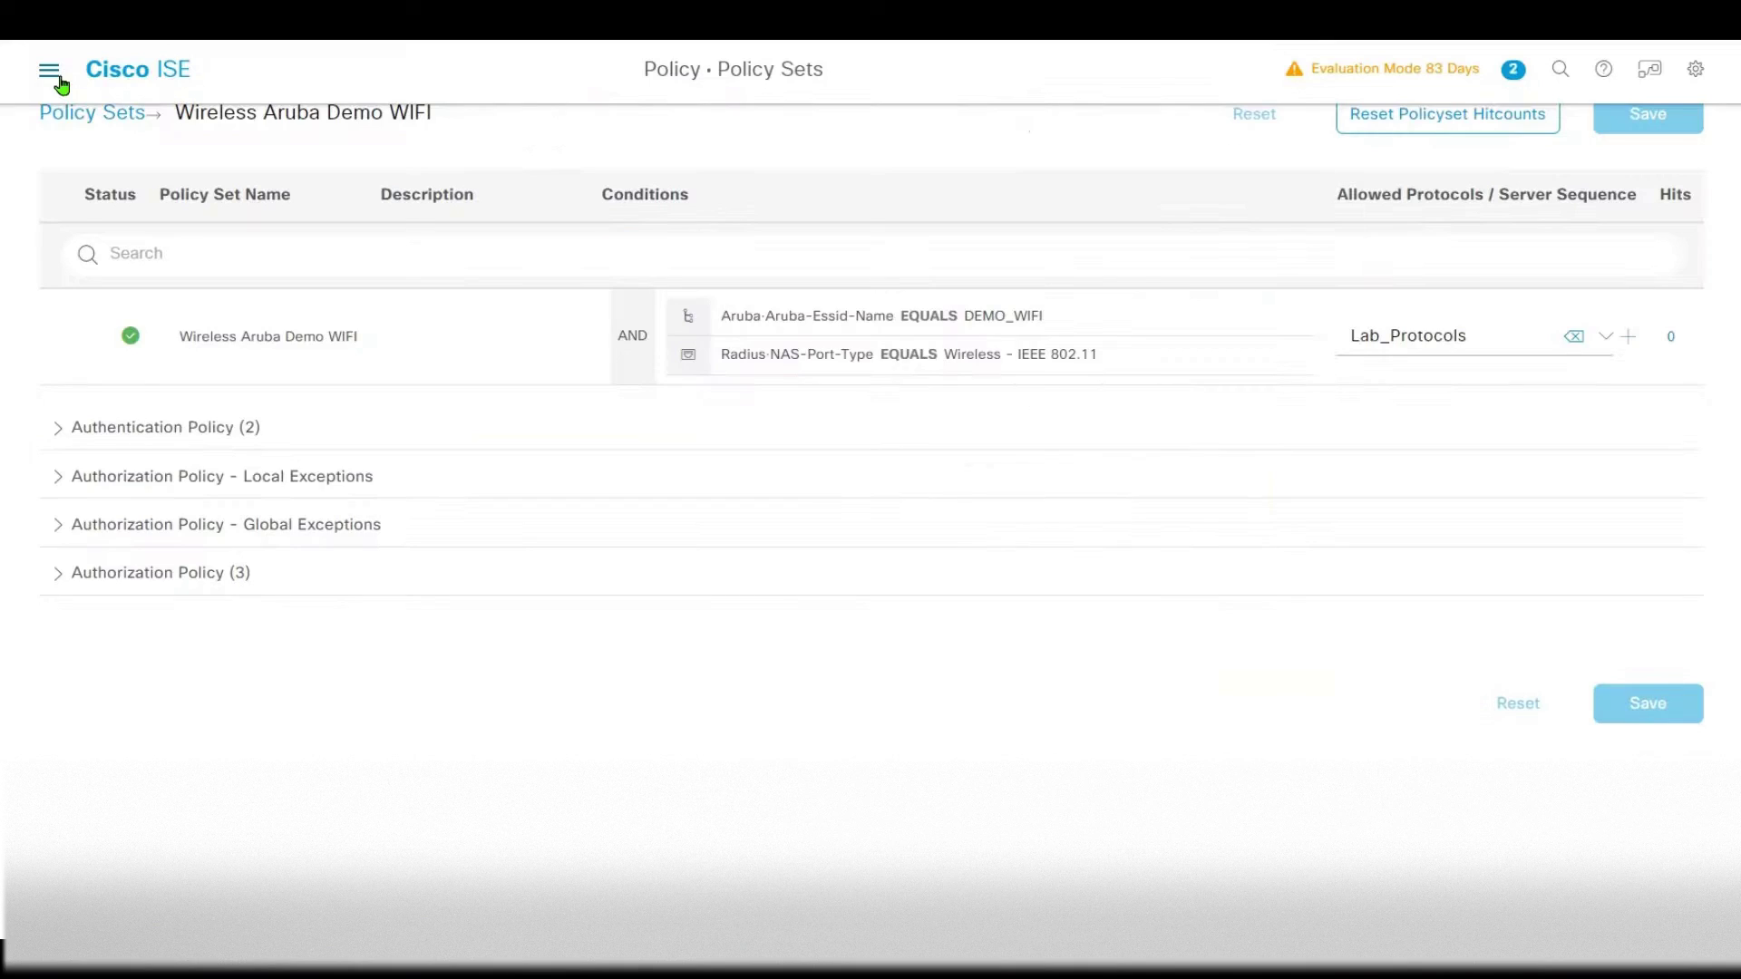
Open Operations > RADIUS Live Logs and scroll through the authentication details.
left_click(55, 71)
left_click(730, 154)
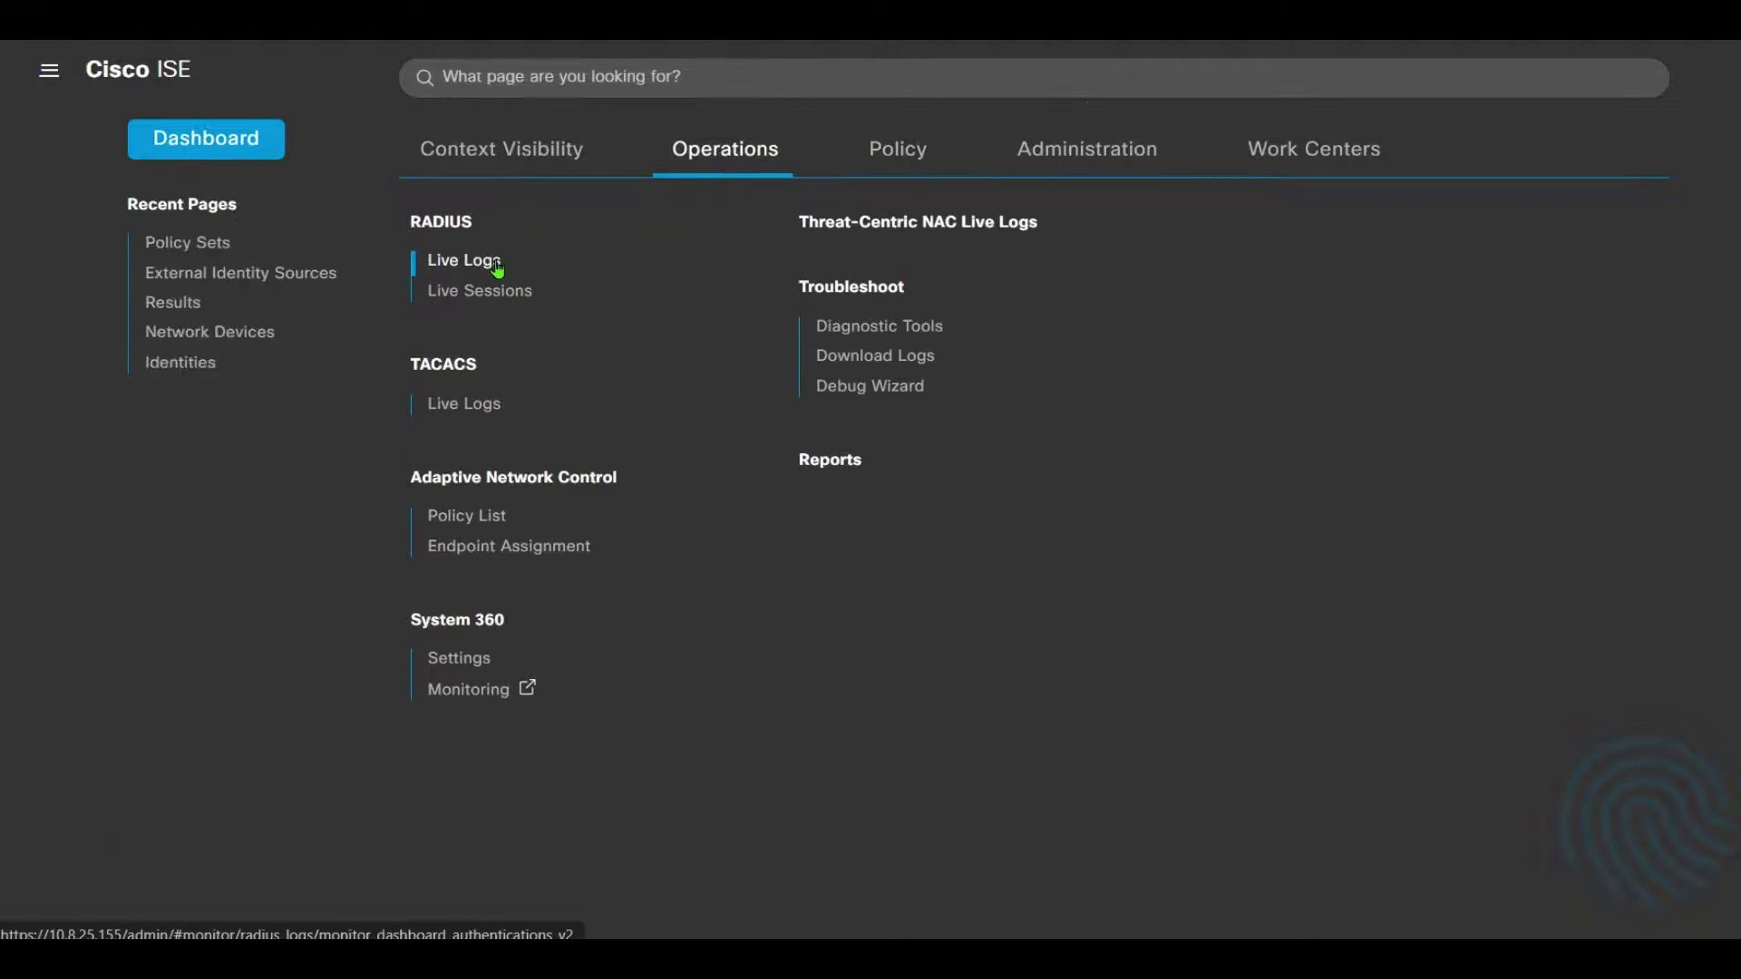
left_click(439, 260)
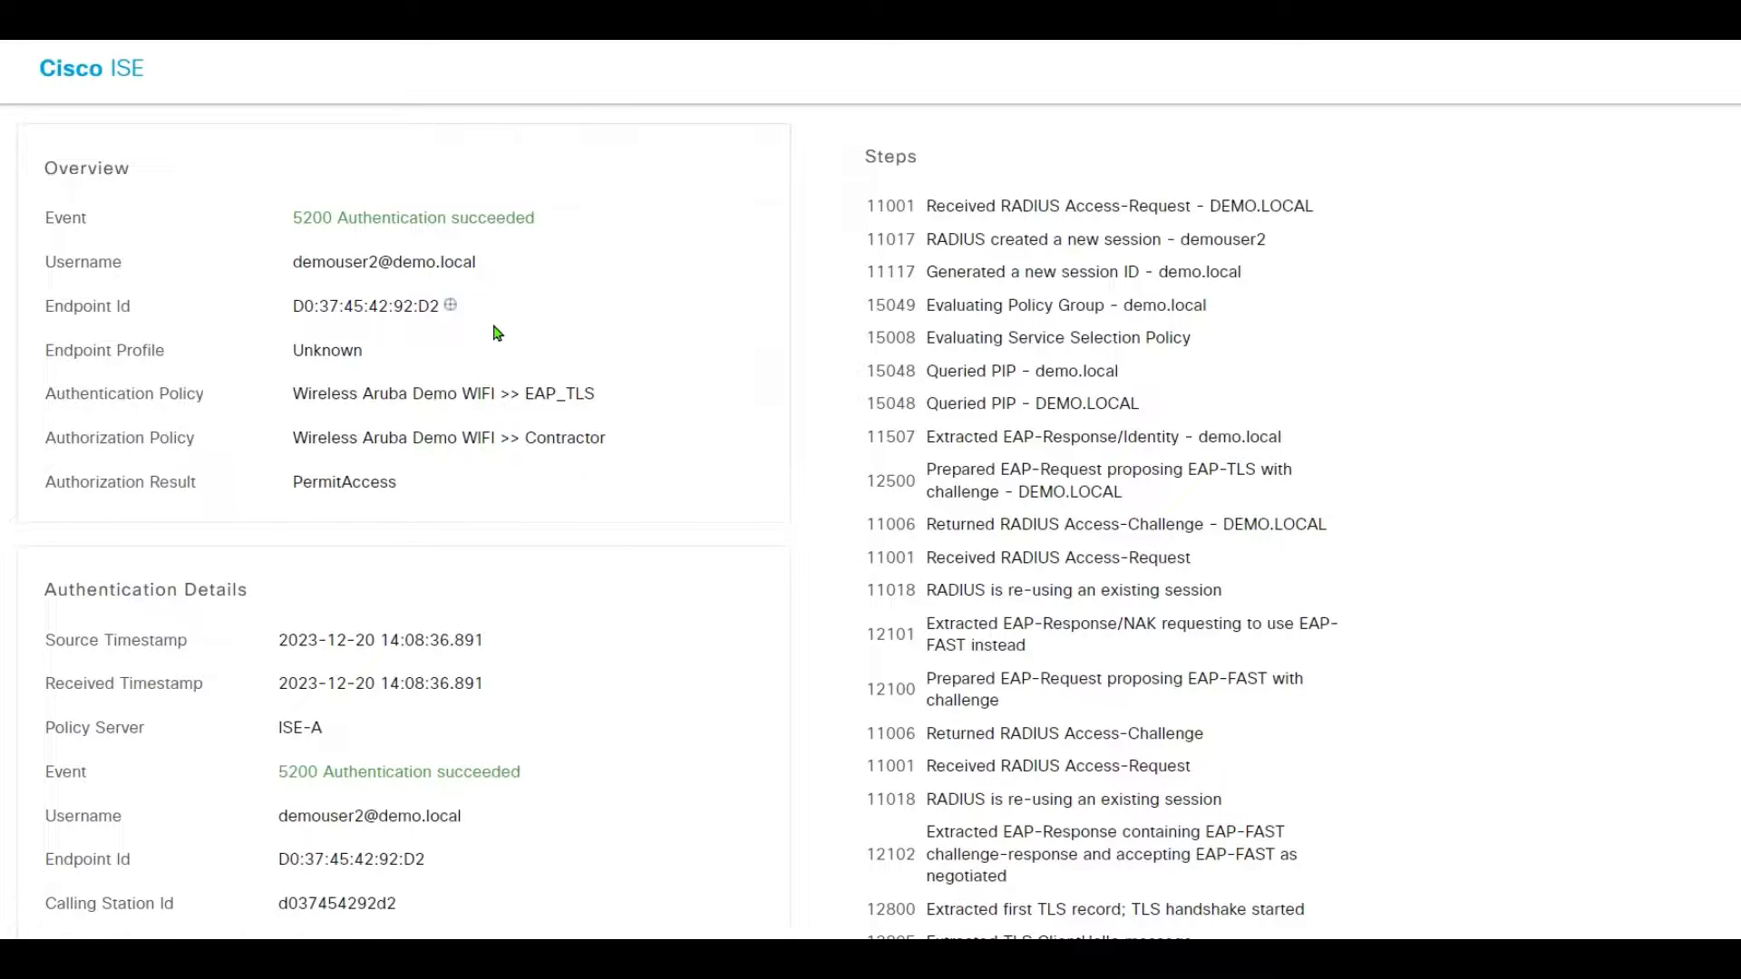
left_click_drag(402, 222, 667, 237)
left_click(667, 243)
scroll(714, 361, "down", 3)
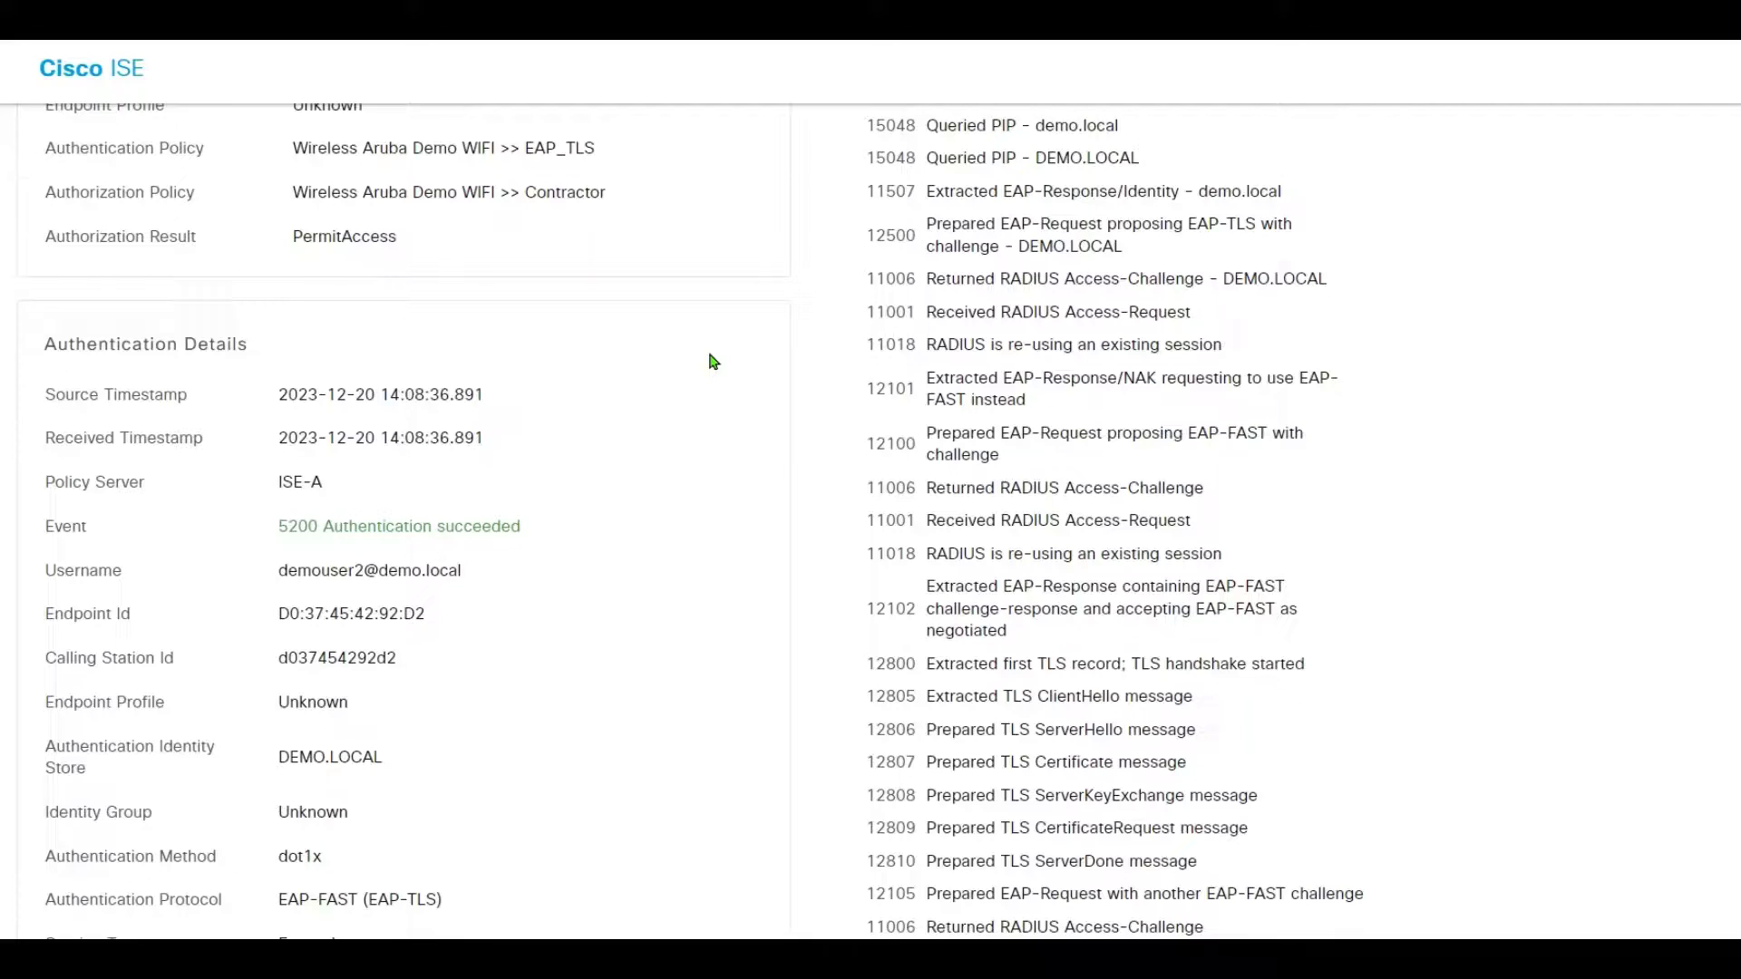
scroll(714, 362, "down", 1)
scroll(714, 361, "up", 1)
scroll(713, 361, "down", 1)
scroll(668, 470, "down", 5)
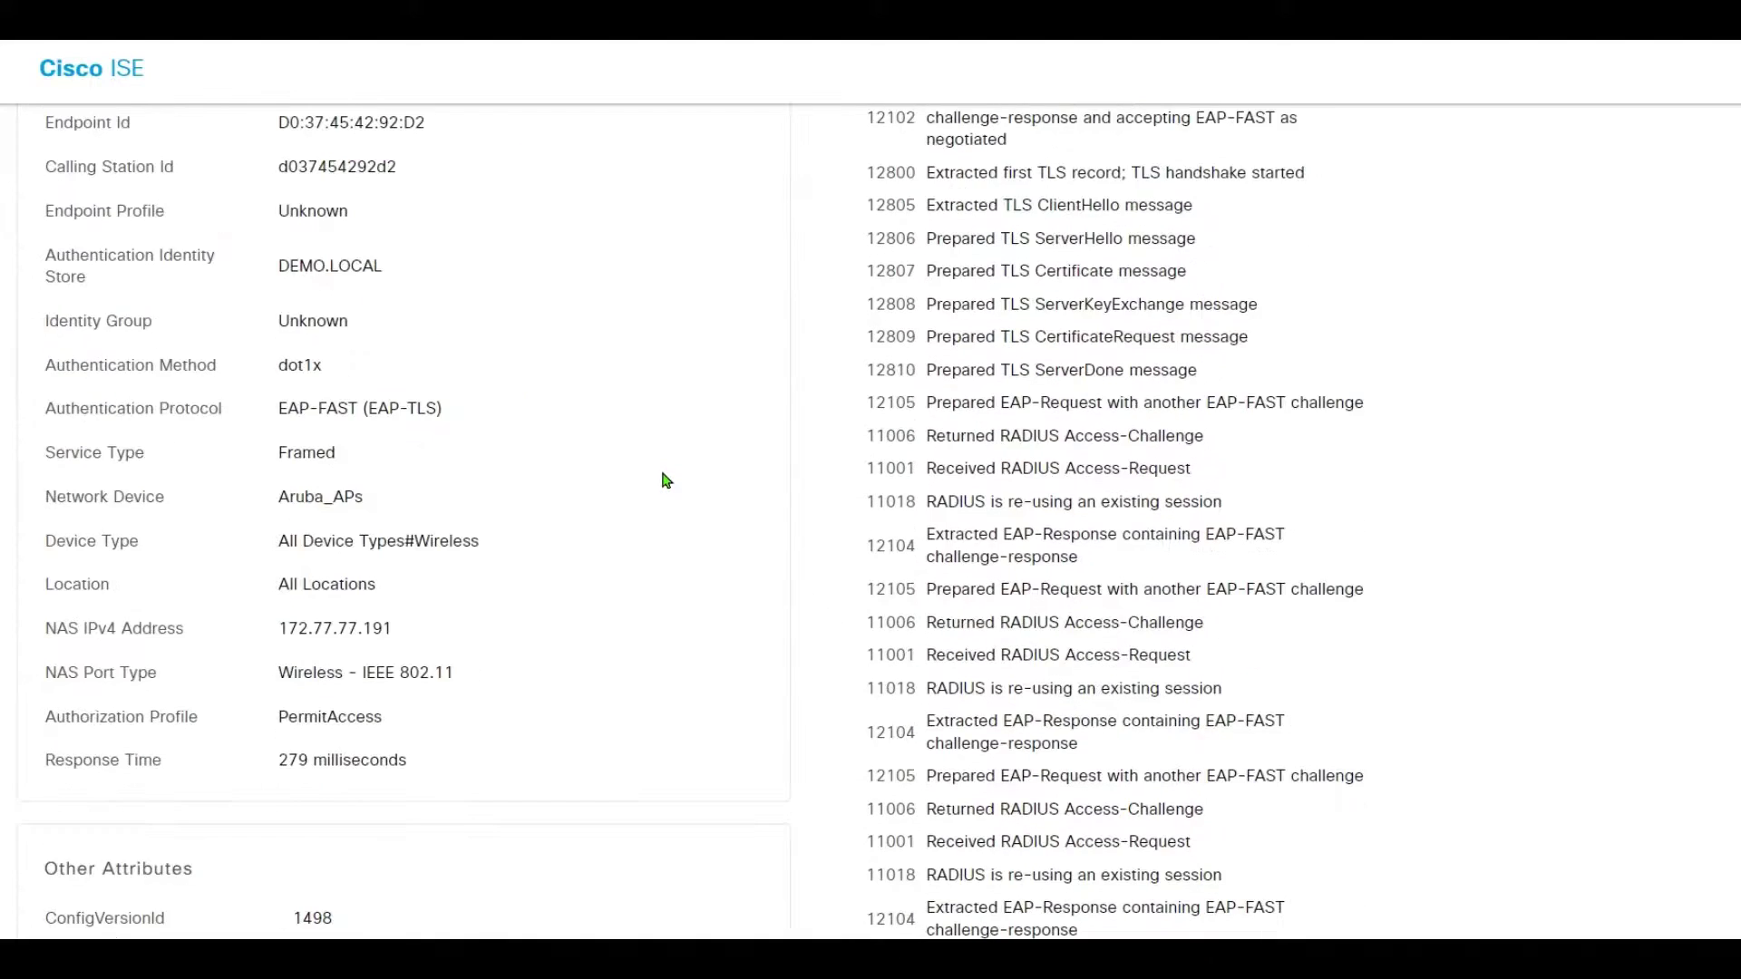
scroll(669, 508, "down", 5)
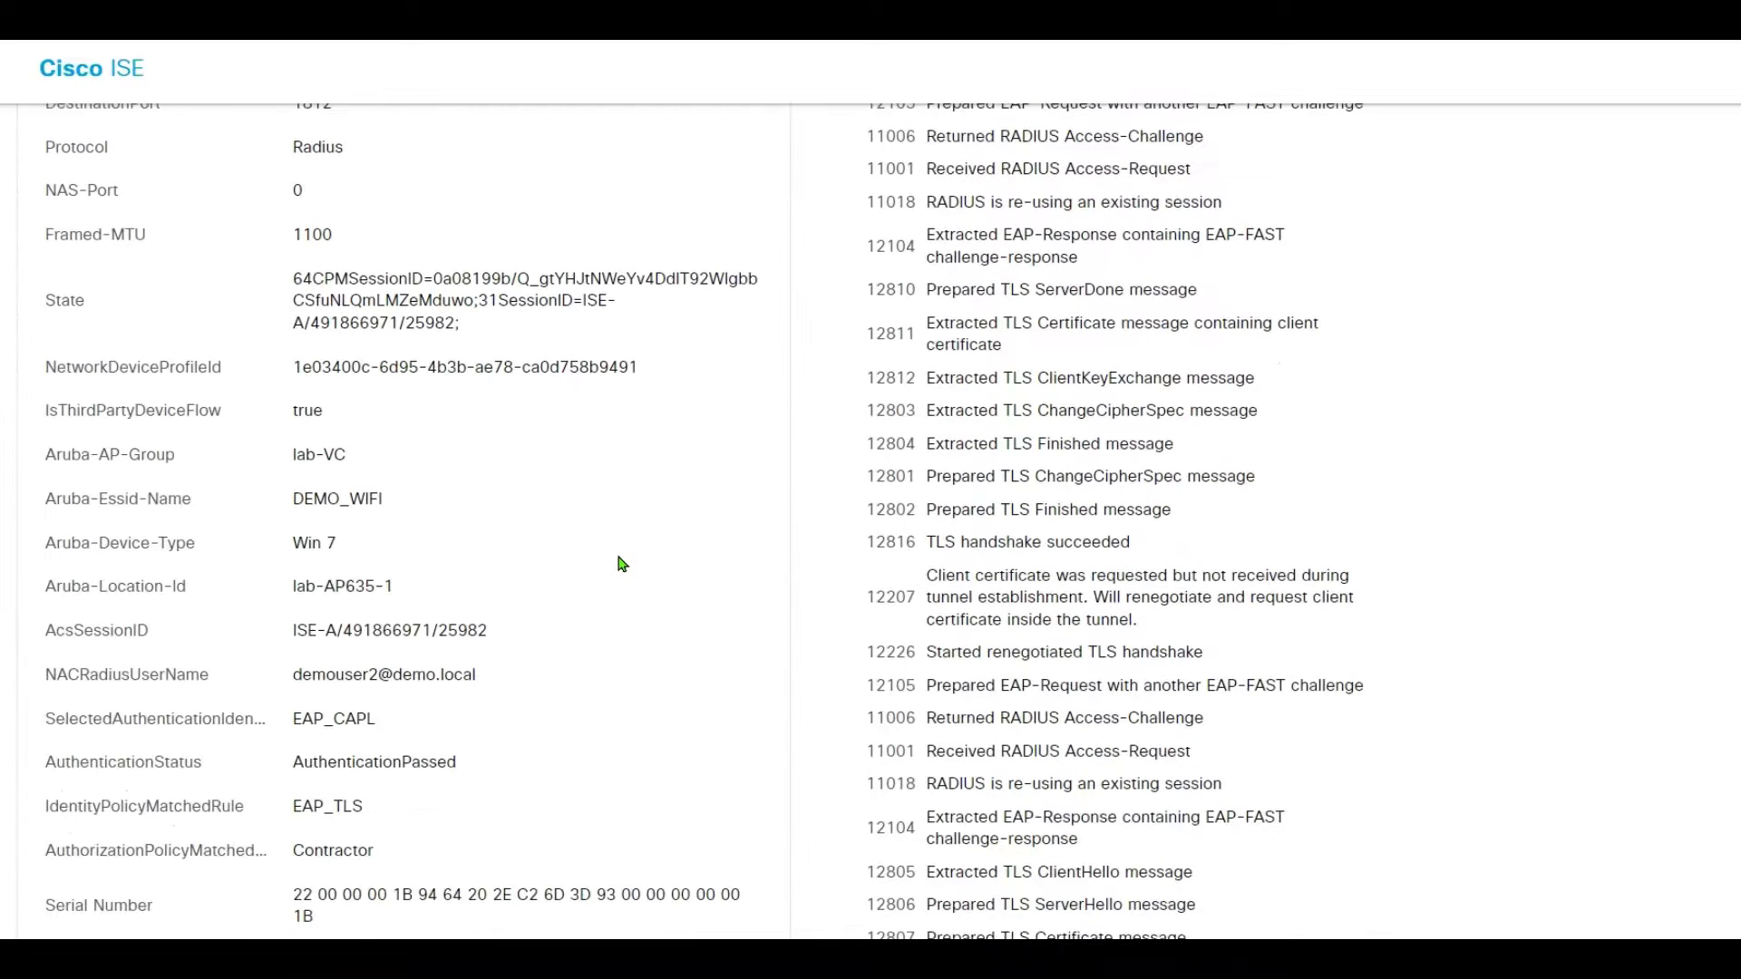
scroll(614, 564, "down", 1)
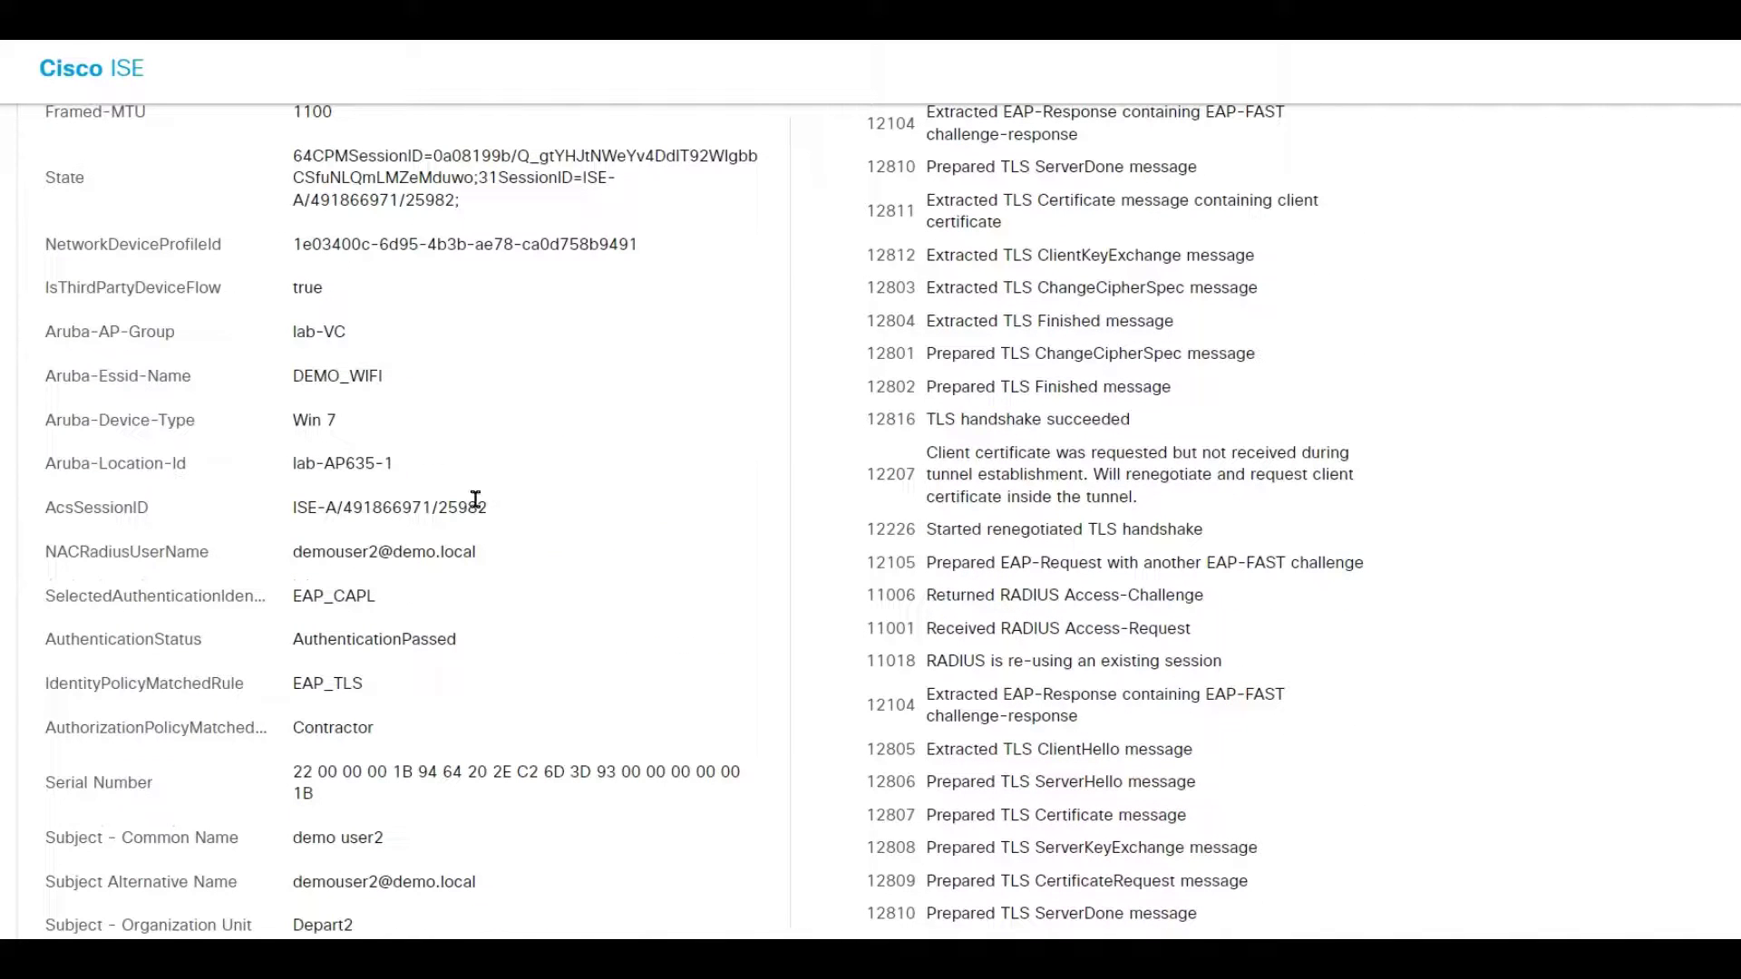
Highlight the DEMO_WIFI Aruba-Essid-Name, certificate common name and AD attribute entries.
mouse_move(47, 377)
left_mouse_down()
mouse_move(394, 386)
mouse_move(43, 383)
left_mouse_up()
left_click(486, 392)
left_click(427, 419)
scroll(562, 446, "down", 2)
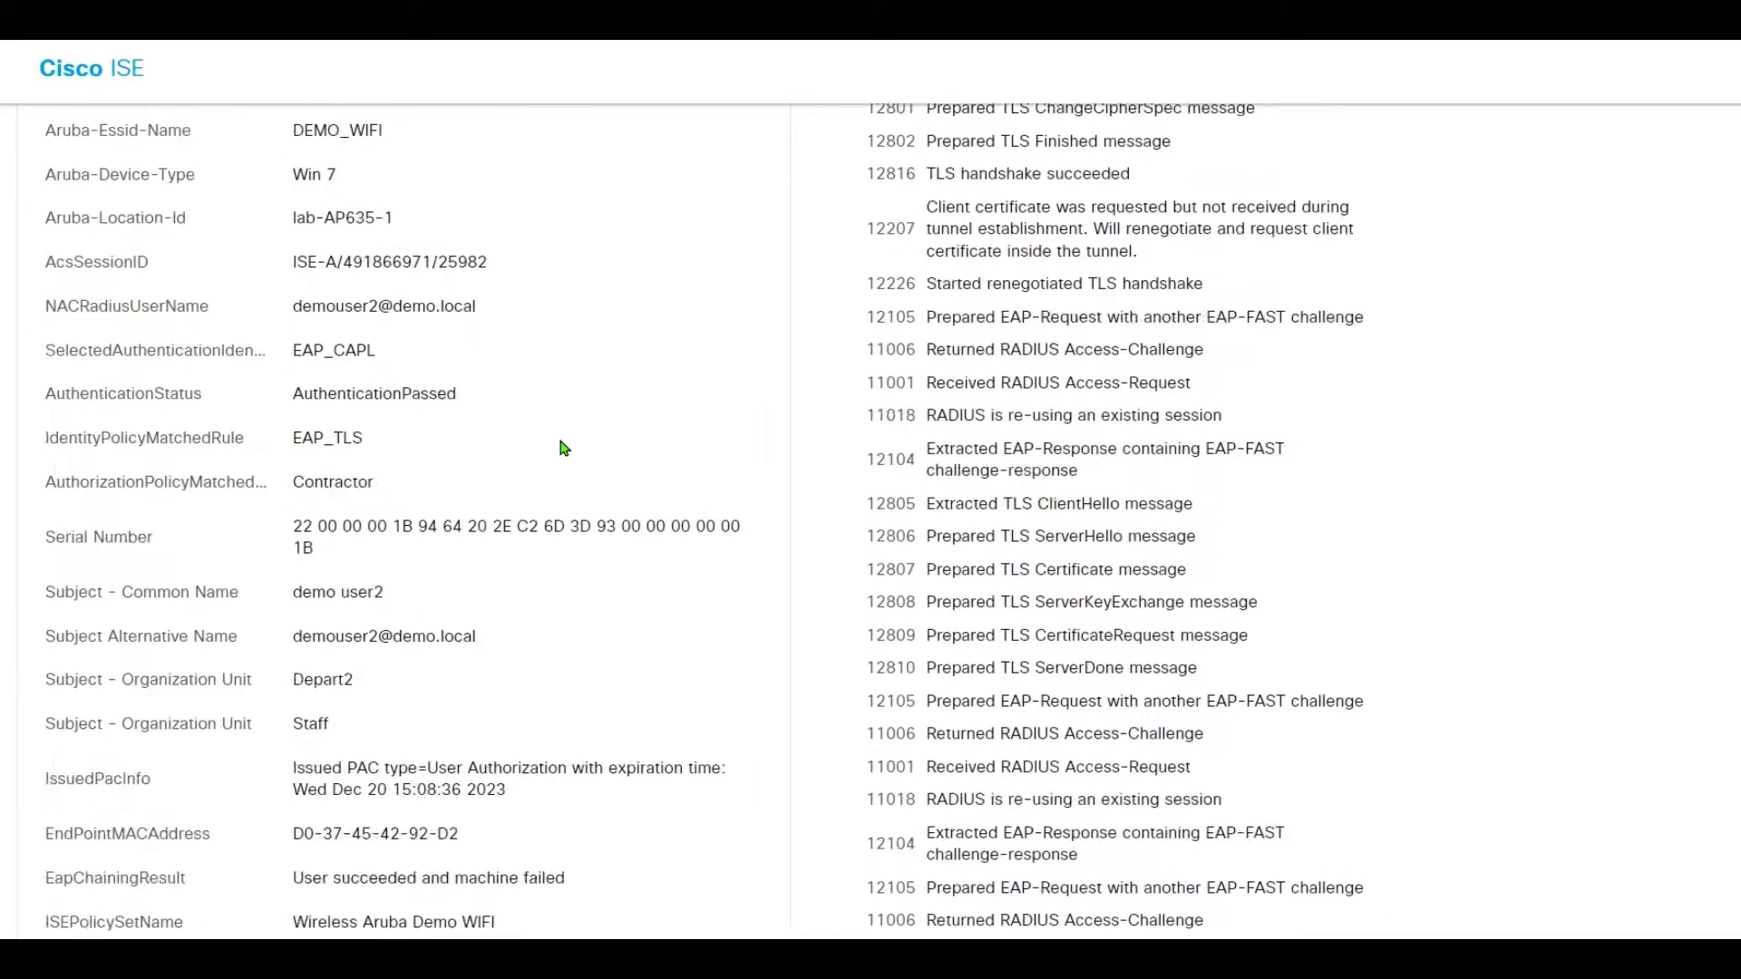
mouse_move(437, 602)
left_mouse_down()
mouse_move(90, 594)
mouse_move(39, 622)
mouse_move(432, 602)
left_mouse_up()
left_click(128, 595)
left_click(508, 602)
scroll(625, 582, "down", 1)
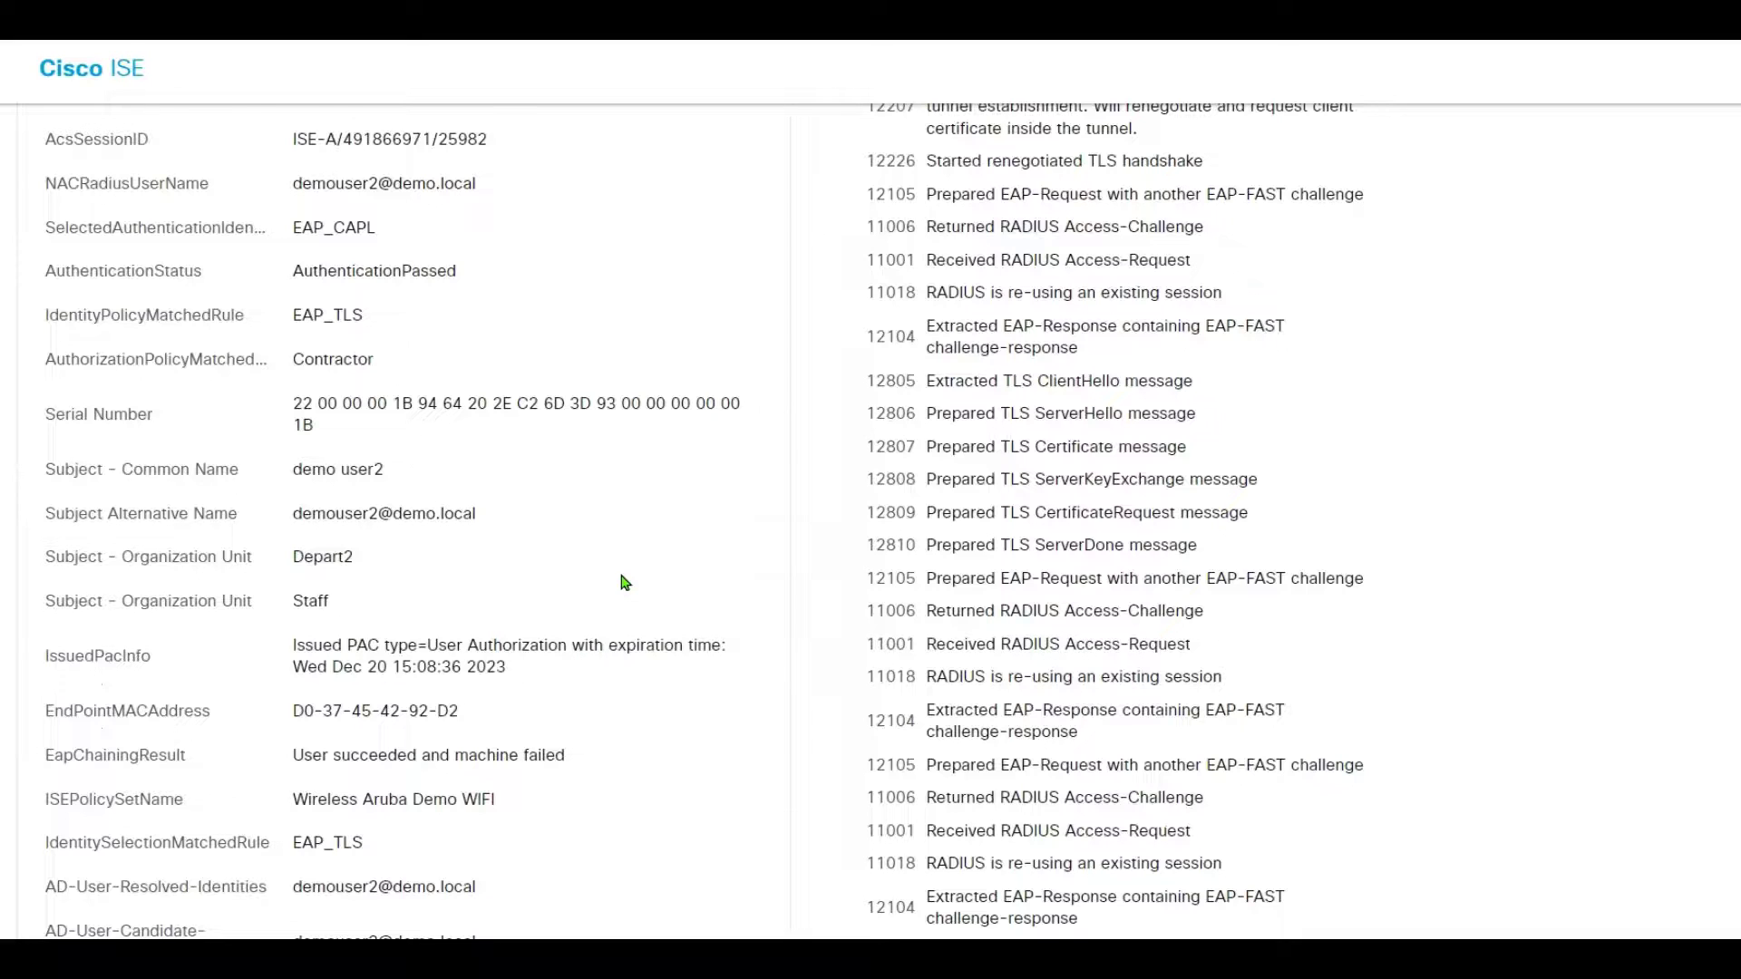
scroll(624, 583, "down", 1)
scroll(625, 582, "down", 4)
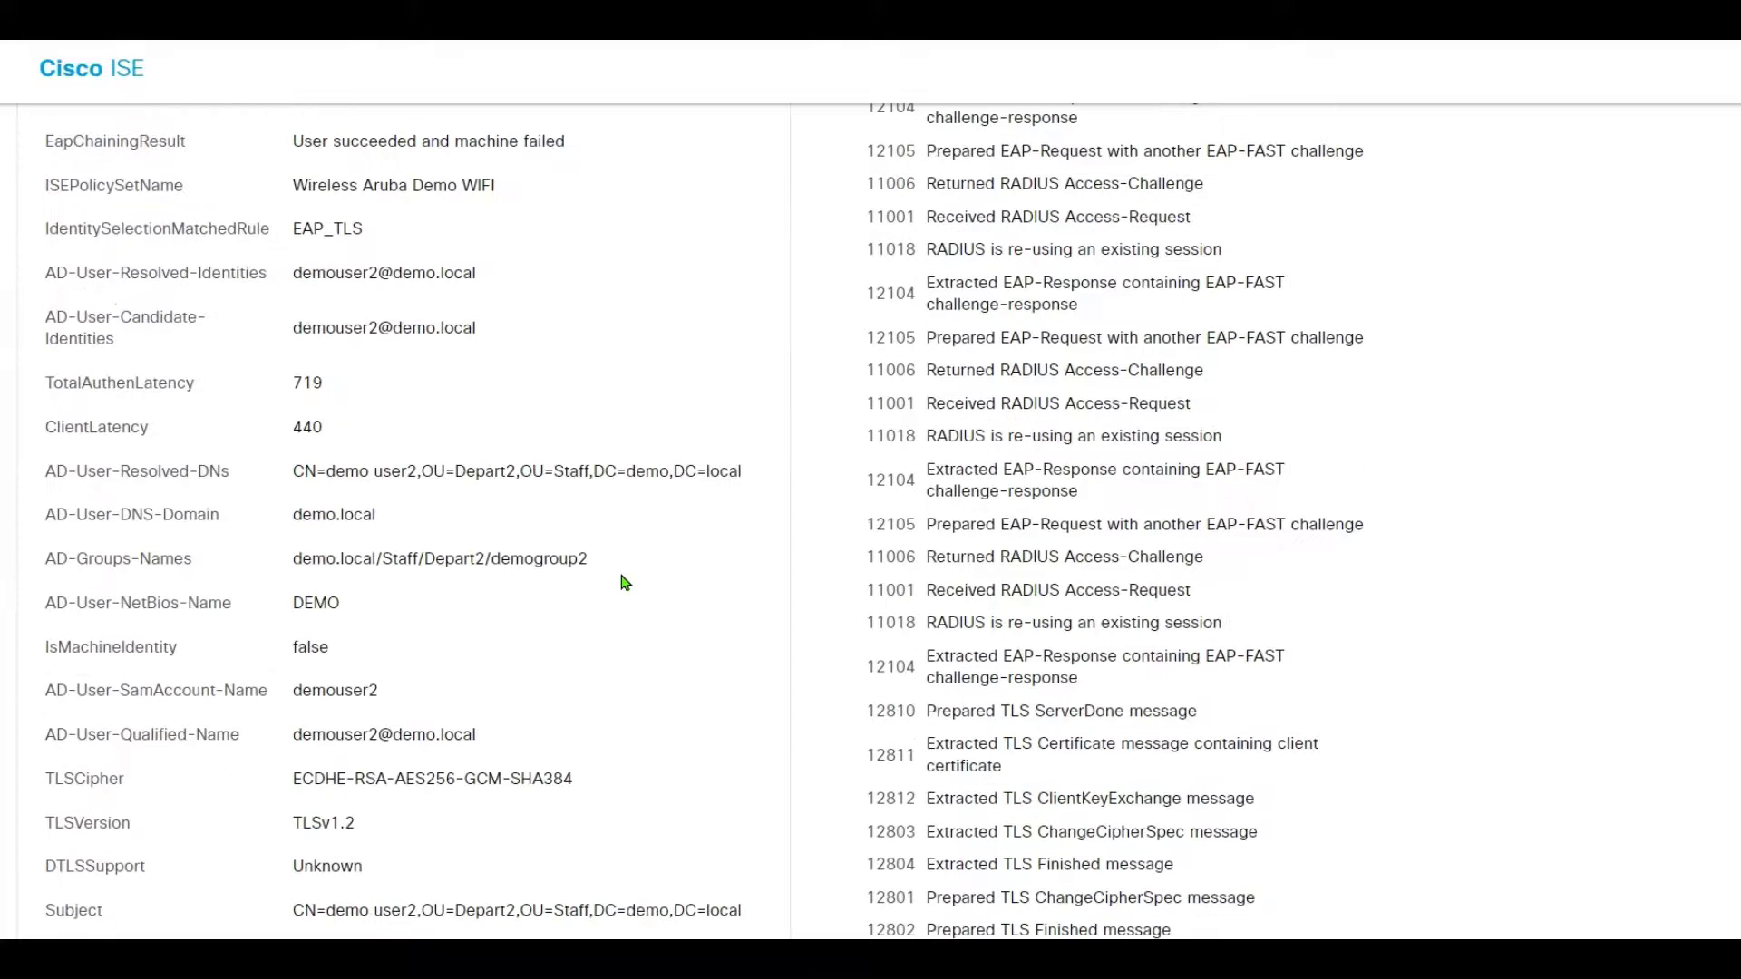
scroll(625, 582, "down", 1)
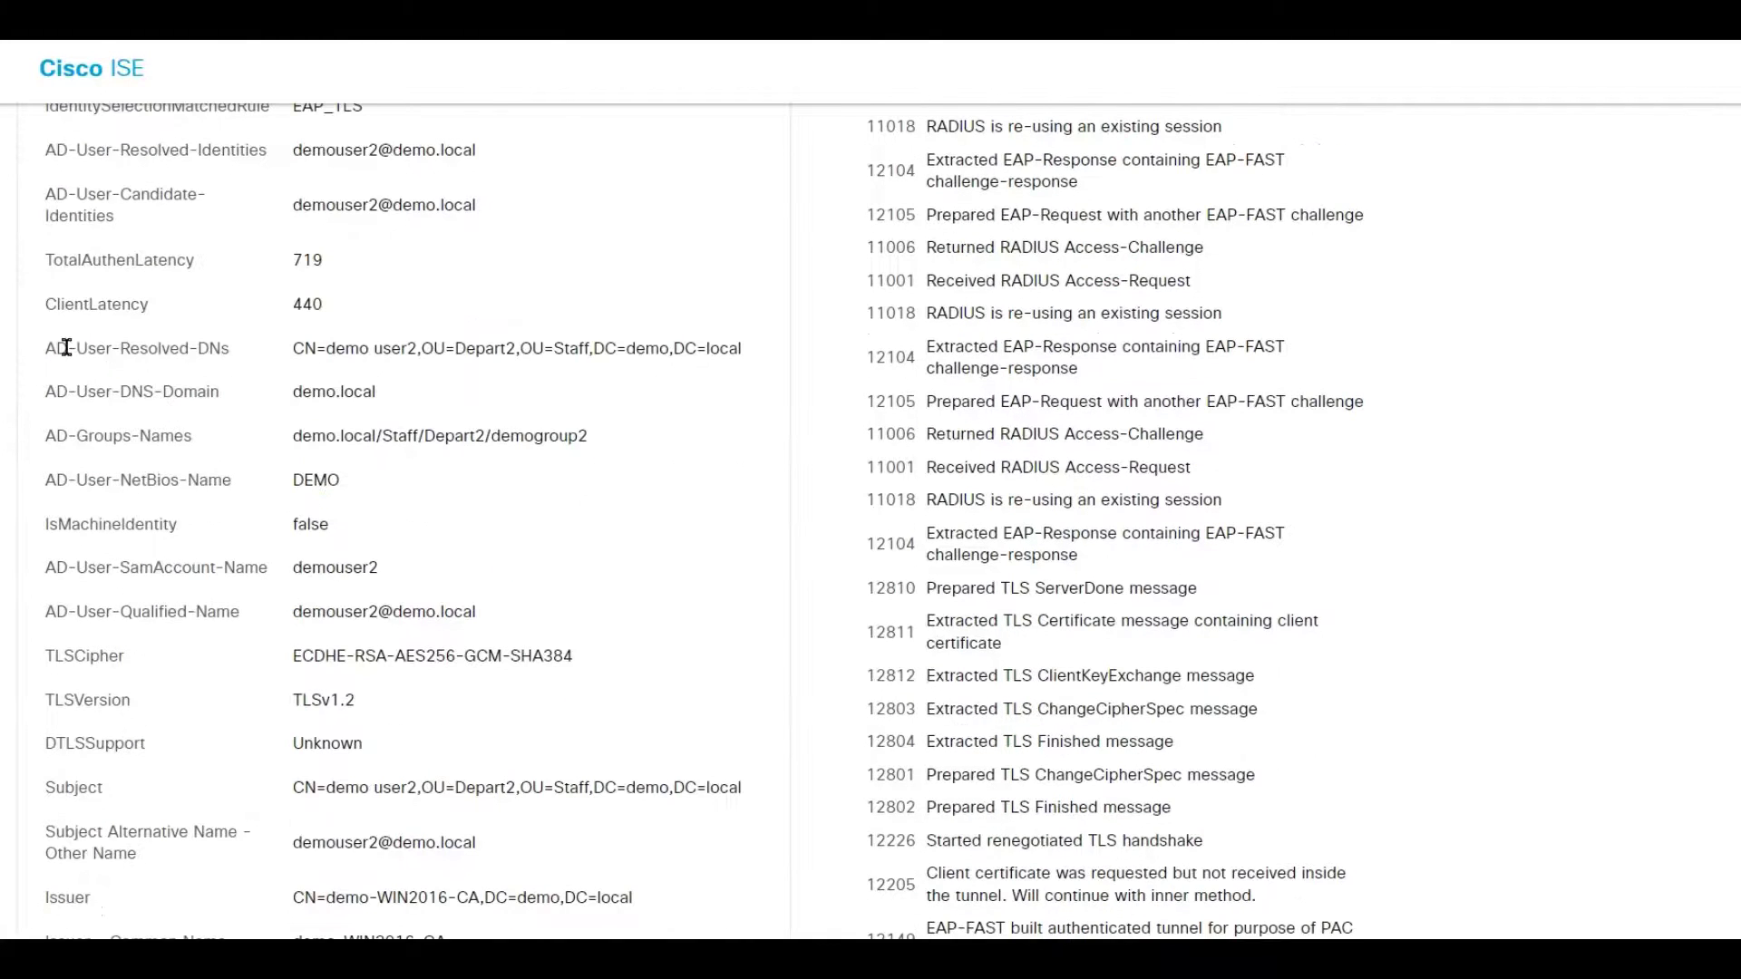
left_click_drag(47, 348, 704, 587)
left_click(666, 587)
Highlight the Authorization Policy value Wireless Aruba Demo WIFI >> Contractor.
scroll(667, 587, "down", 10)
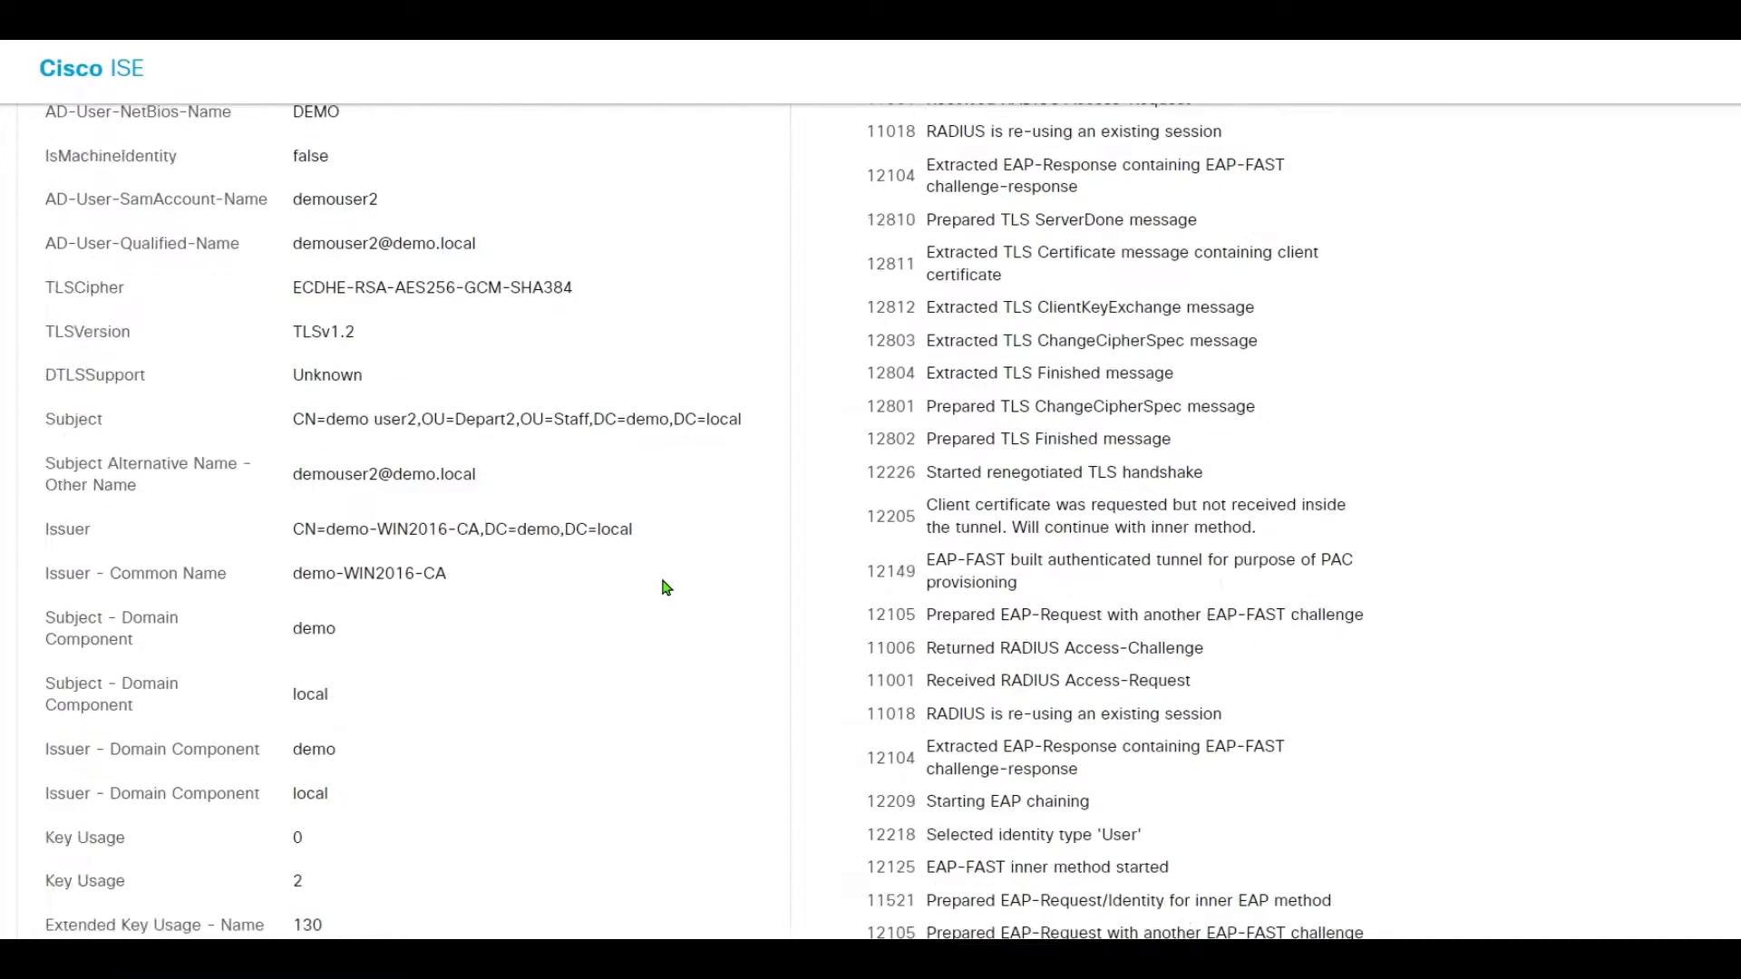
scroll(667, 588, "down", 3)
scroll(662, 578, "down", 2)
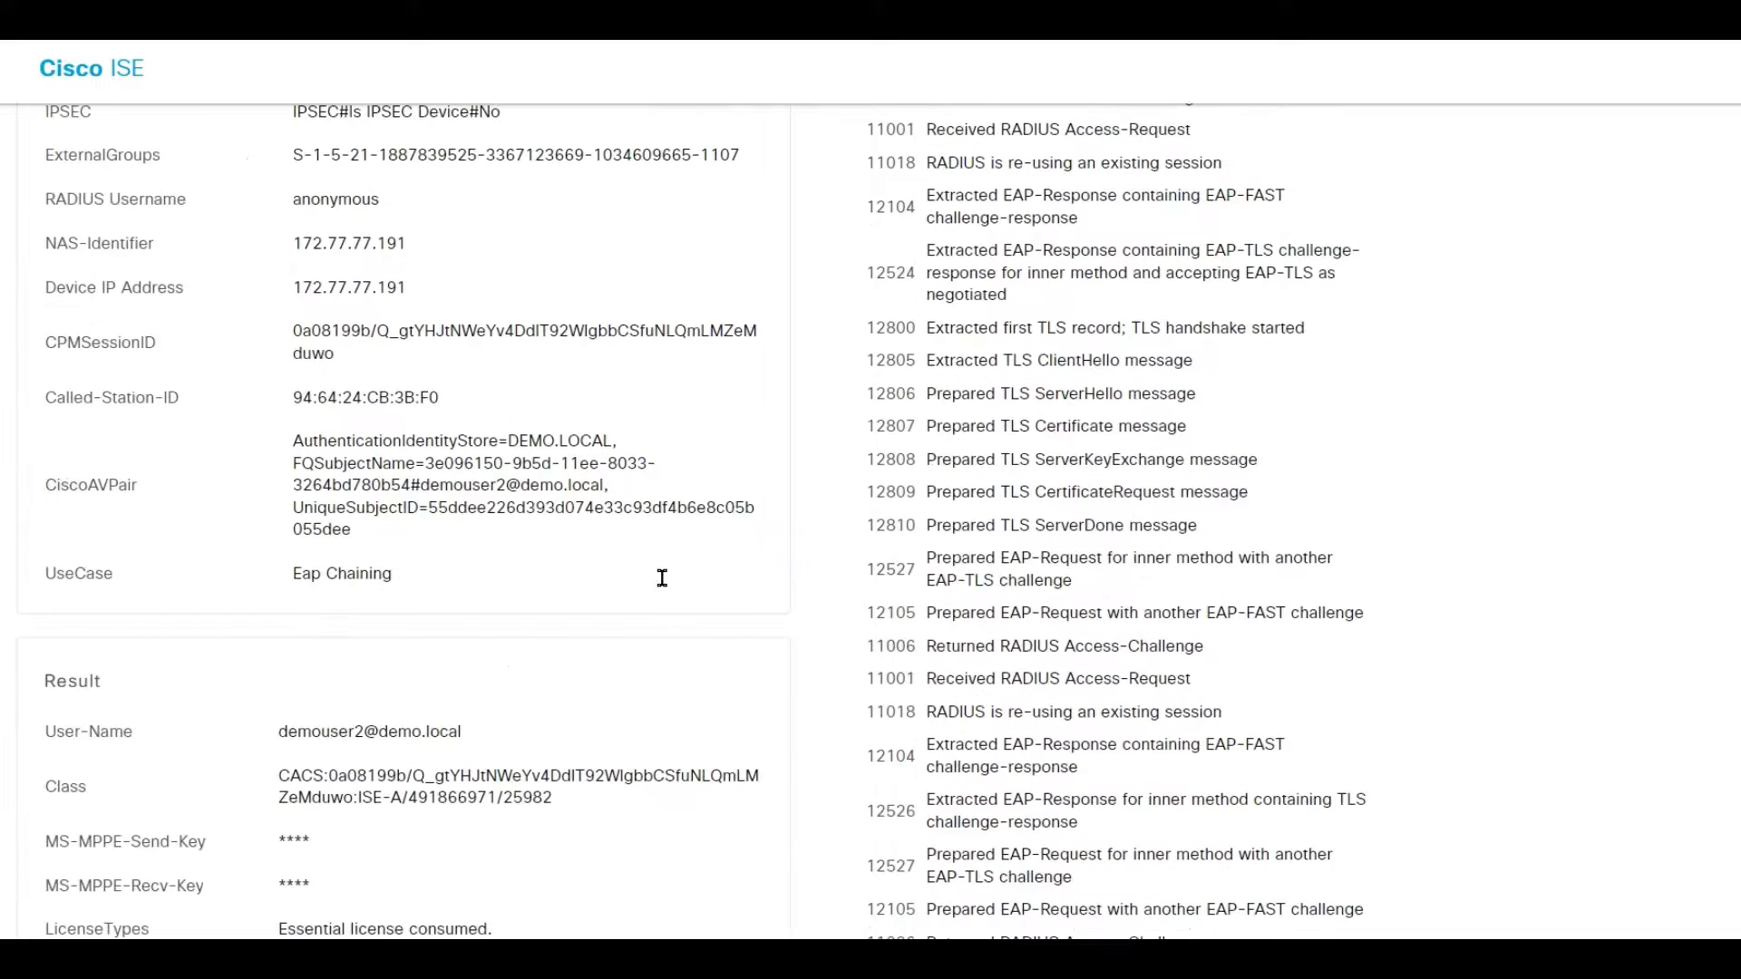
scroll(666, 587, "down", 1)
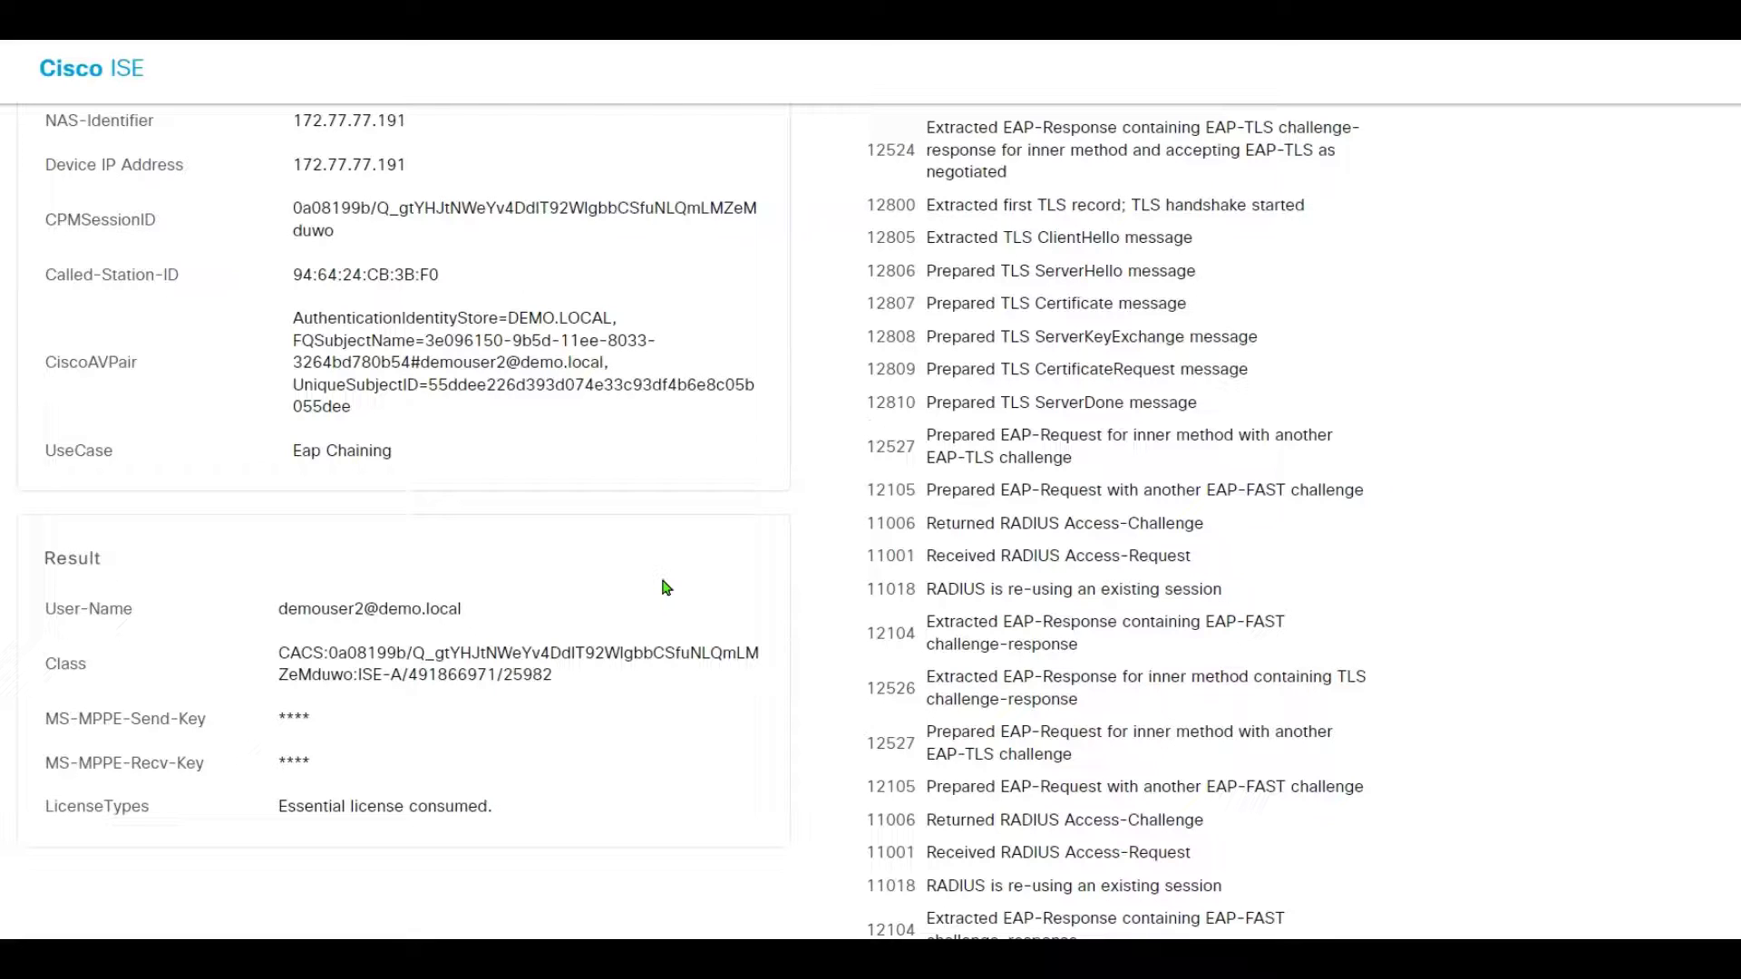
scroll(666, 588, "down", 1)
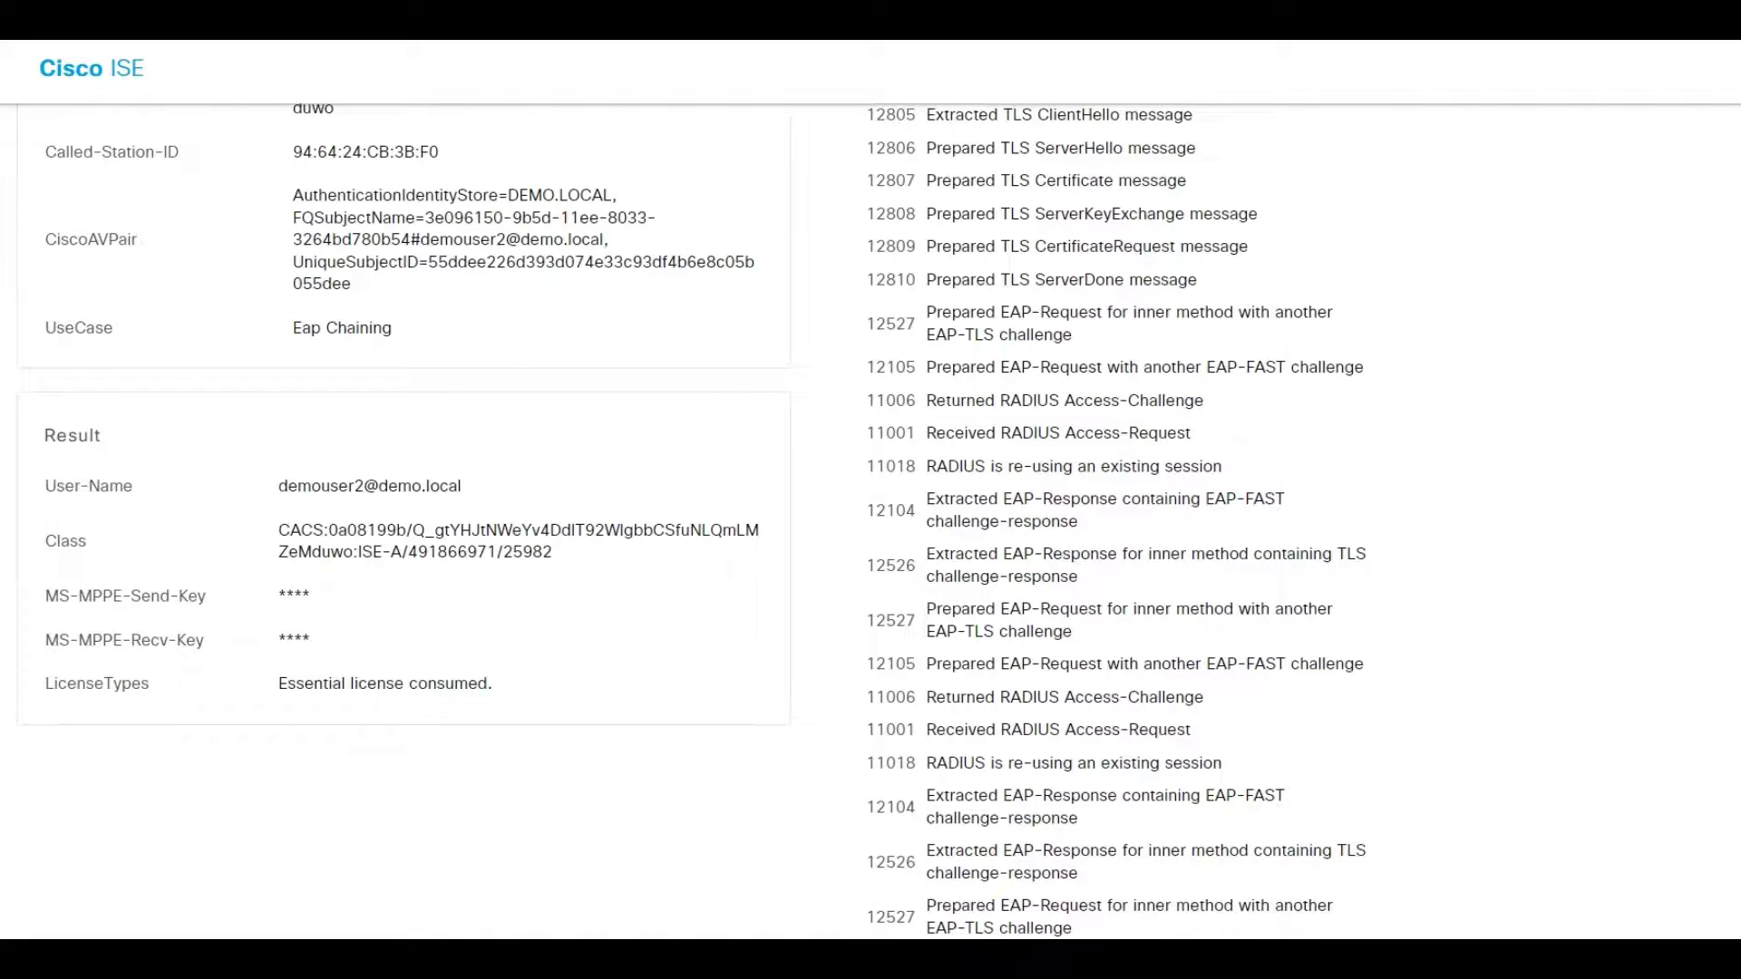
scroll(1679, 116, "up", 7)
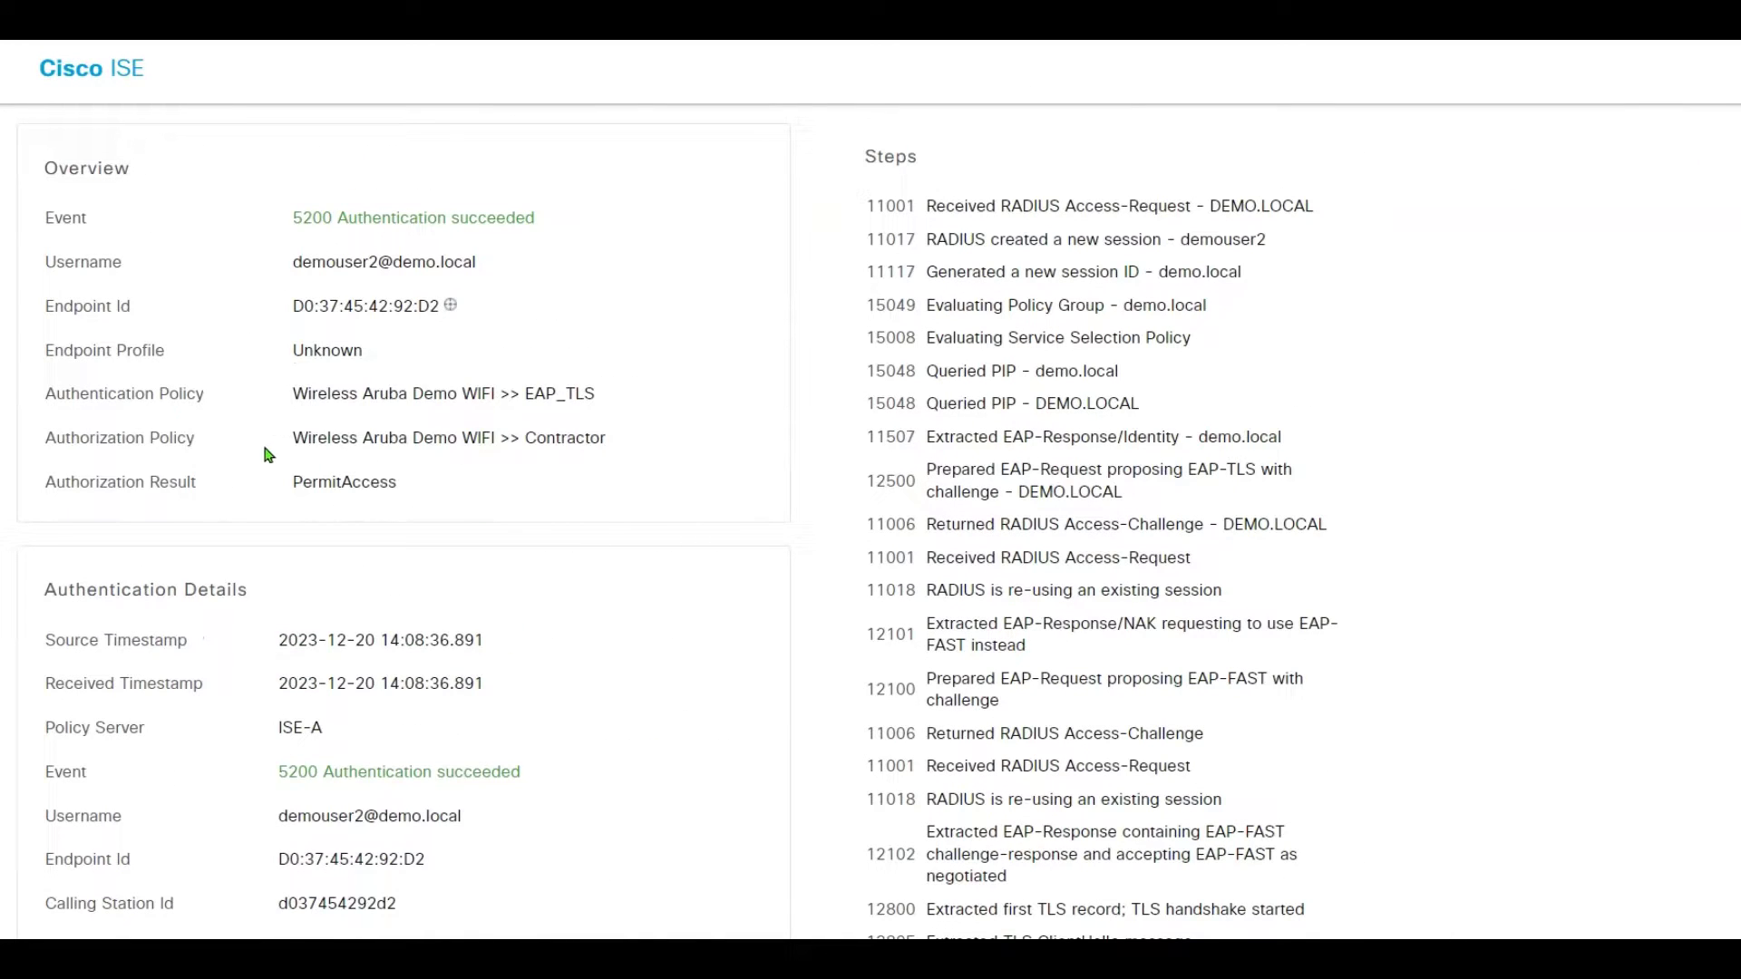
left_click_drag(291, 439, 671, 434)
double_click(564, 438)
left_click(461, 468)
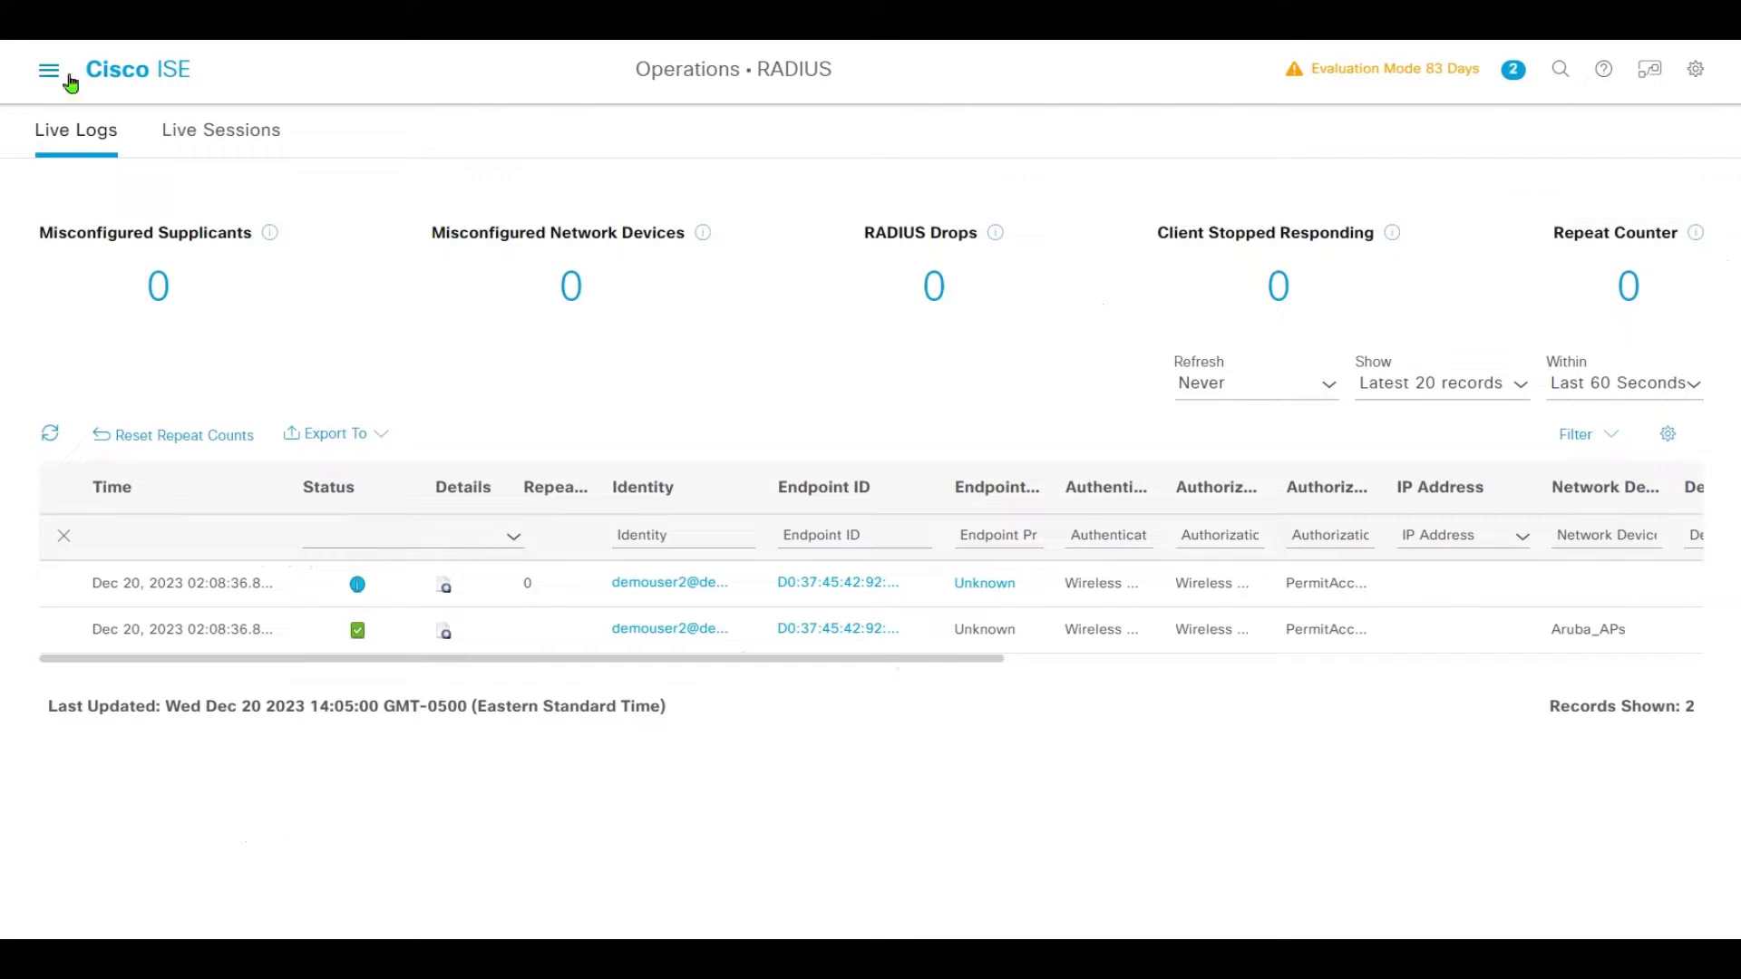
Go to Policy Elements > Results > Authorization Profiles and start a new profile.
left_click(71, 84)
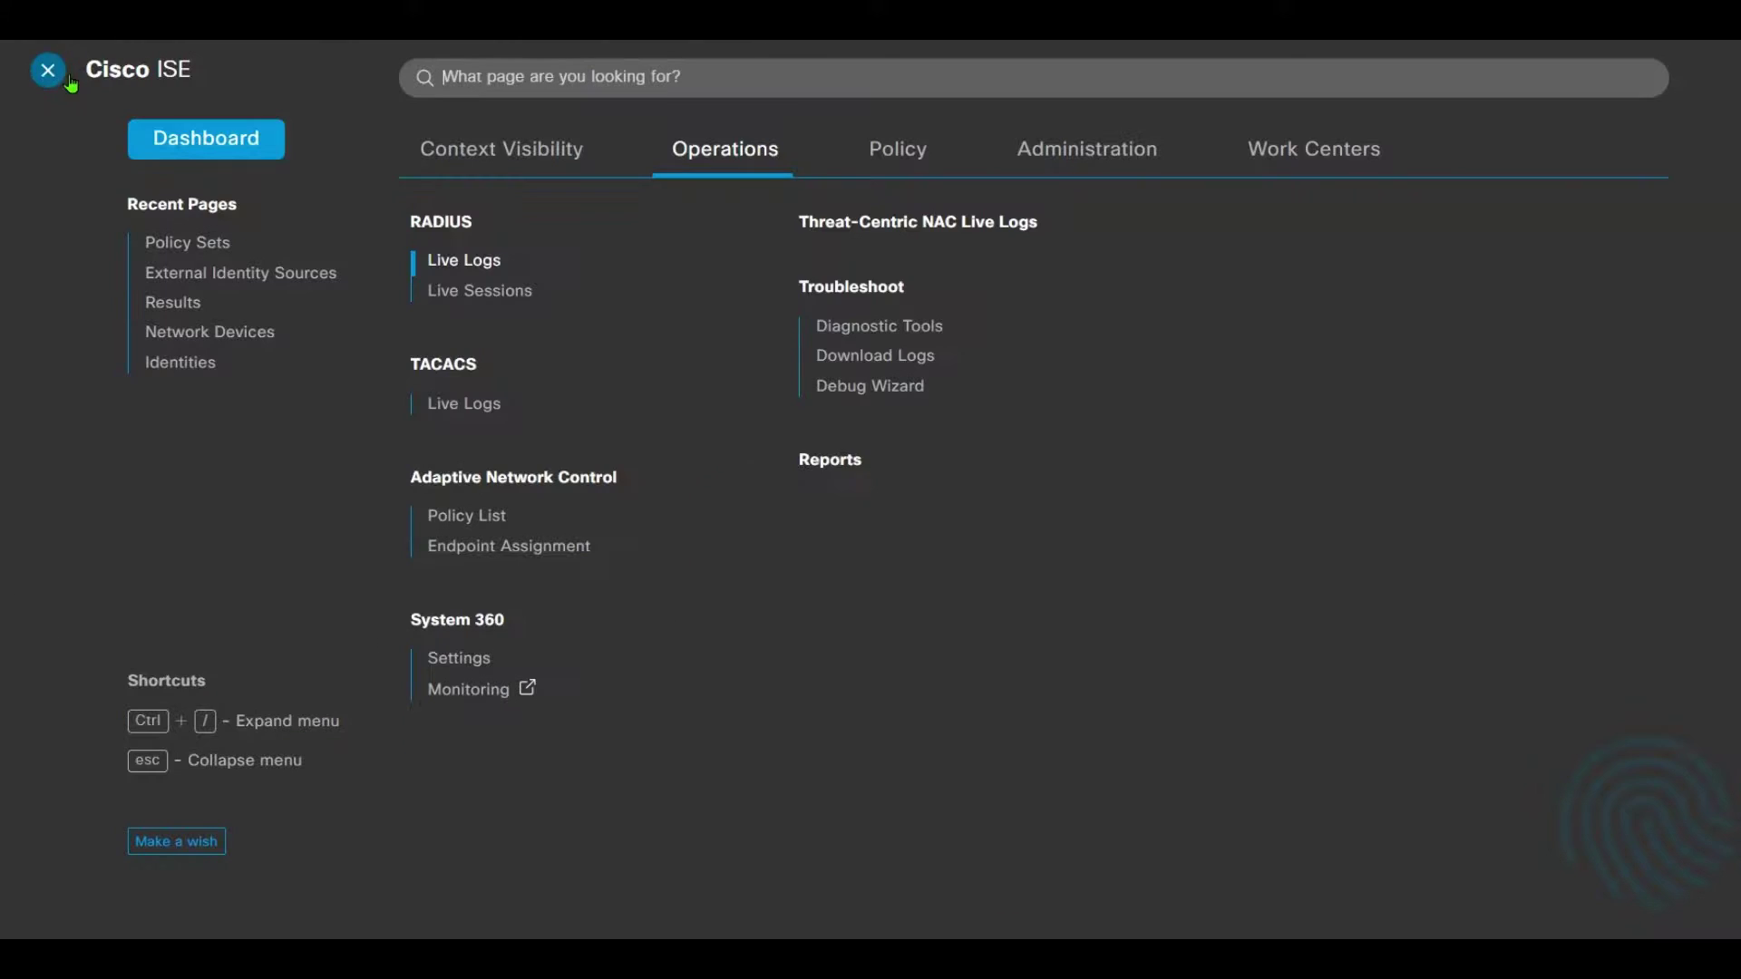
left_click(897, 151)
left_click(465, 463)
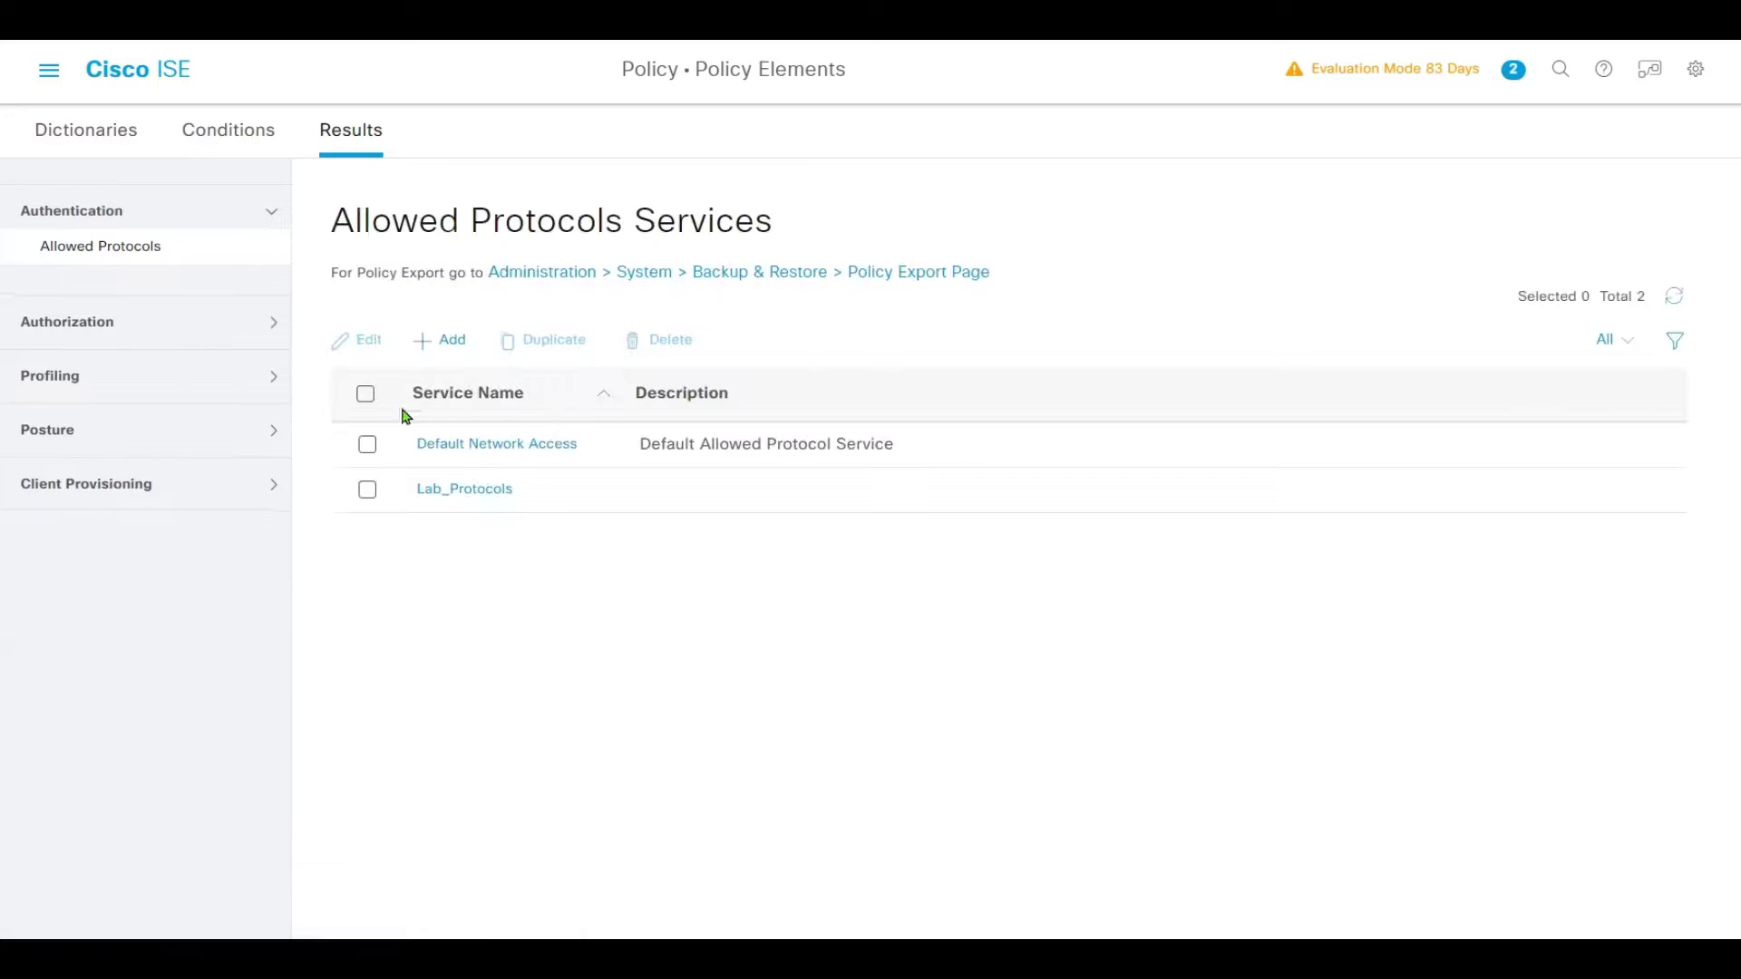
left_click(116, 335)
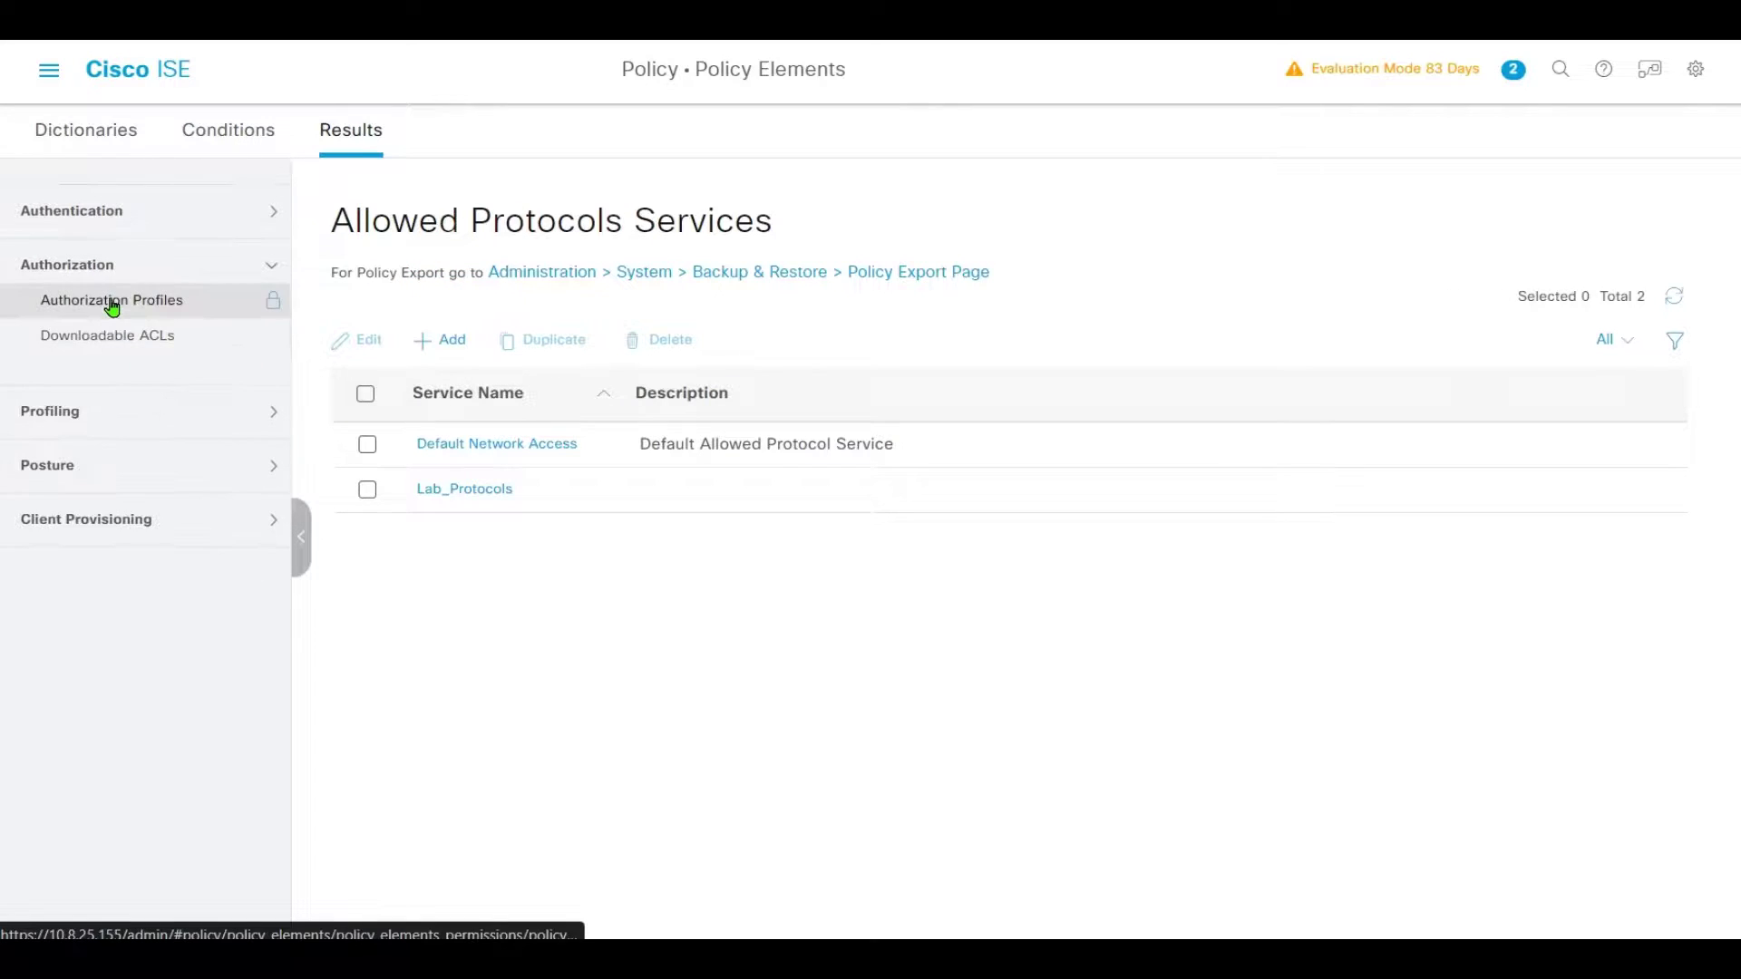
left_click(112, 308)
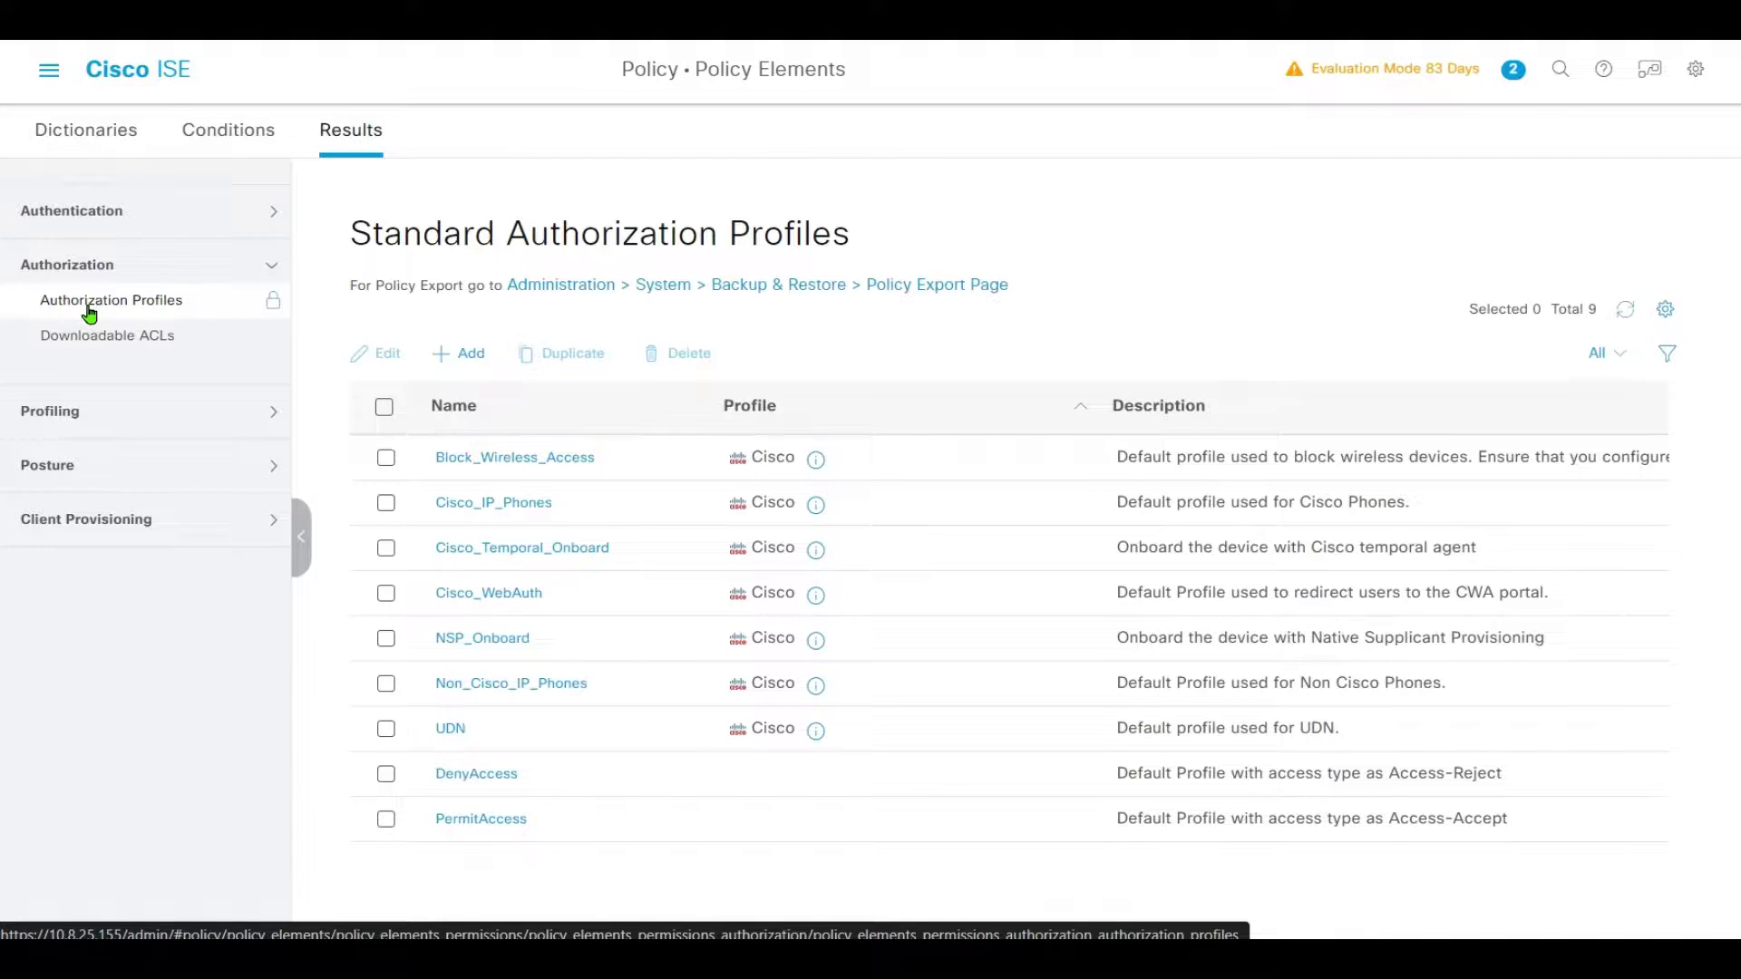
left_click(458, 357)
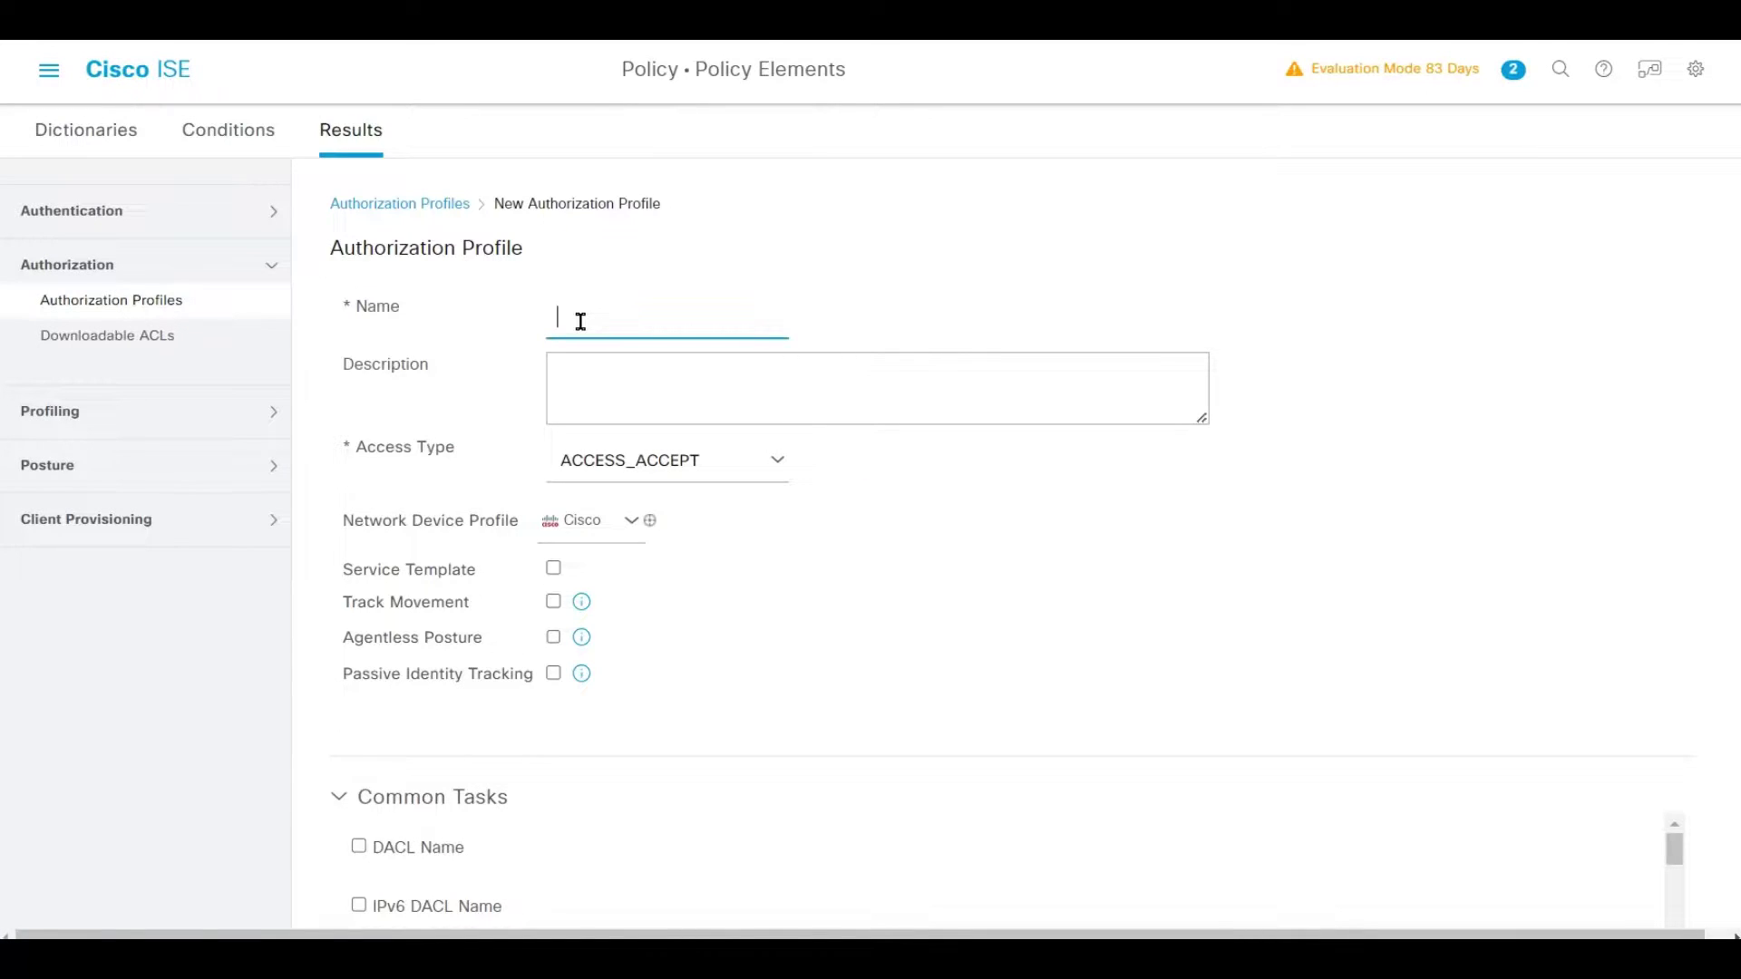
Name the profile Aruba-Employee and set its network device profile to ArubaWireless.
type("Aruba-Employee")
left_click(629, 524)
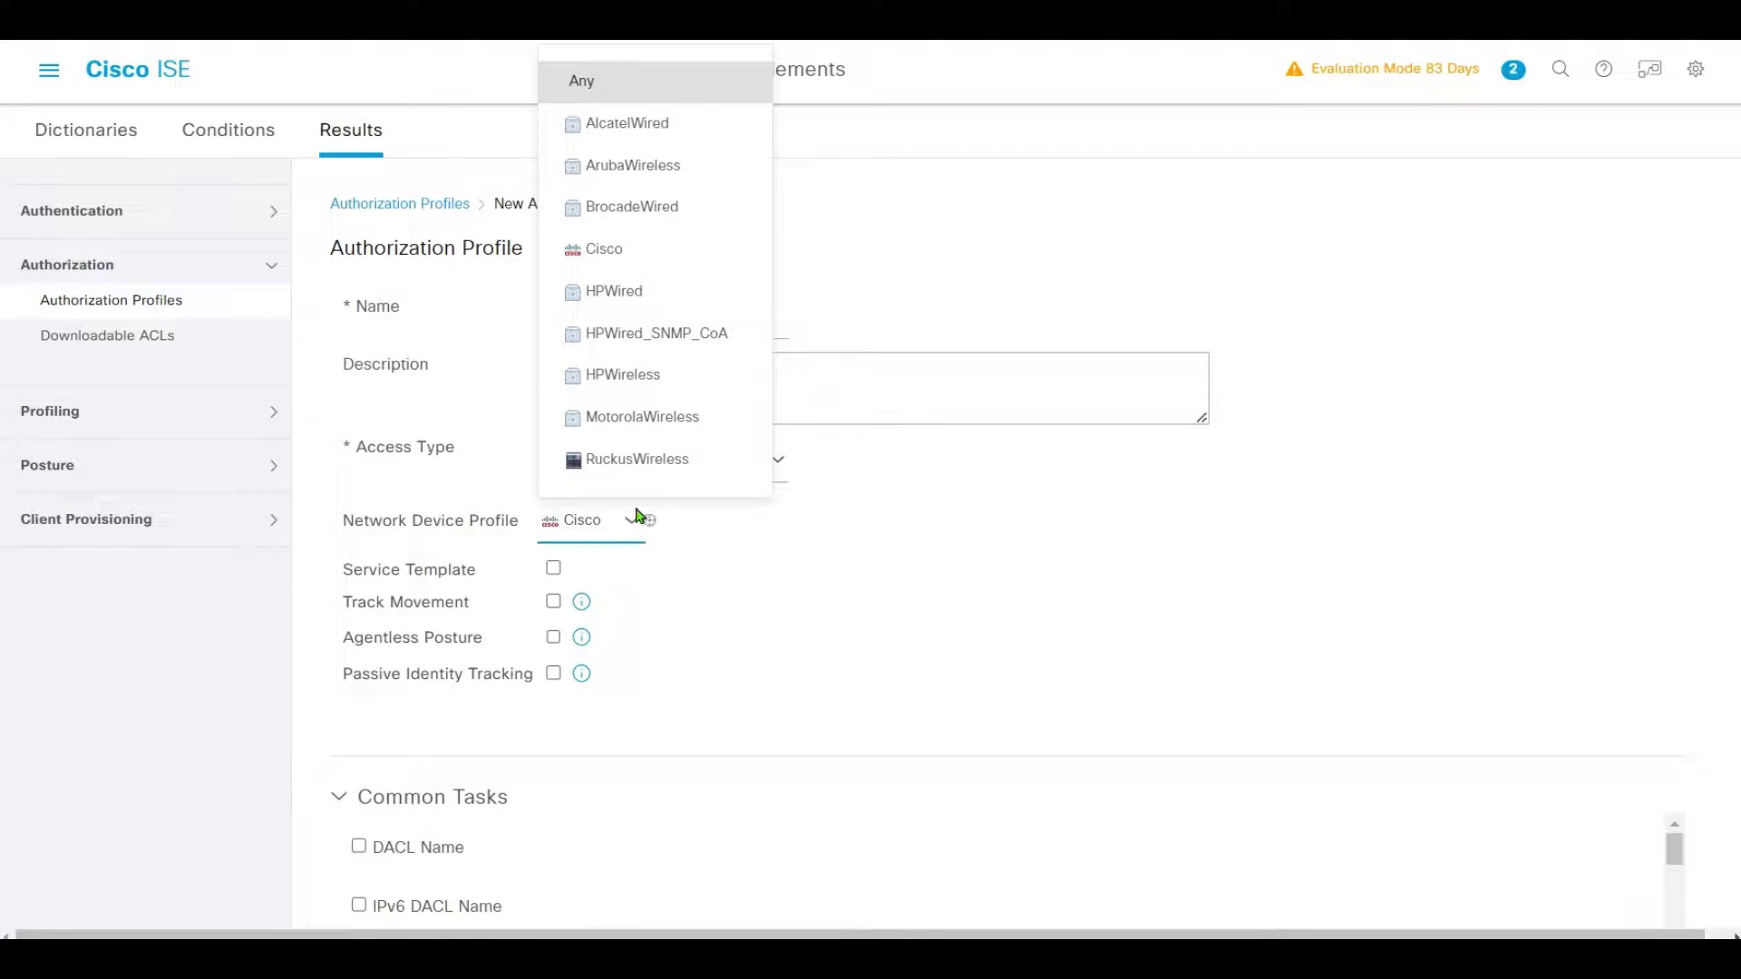
left_click(690, 174)
scroll(871, 540, "down", 3)
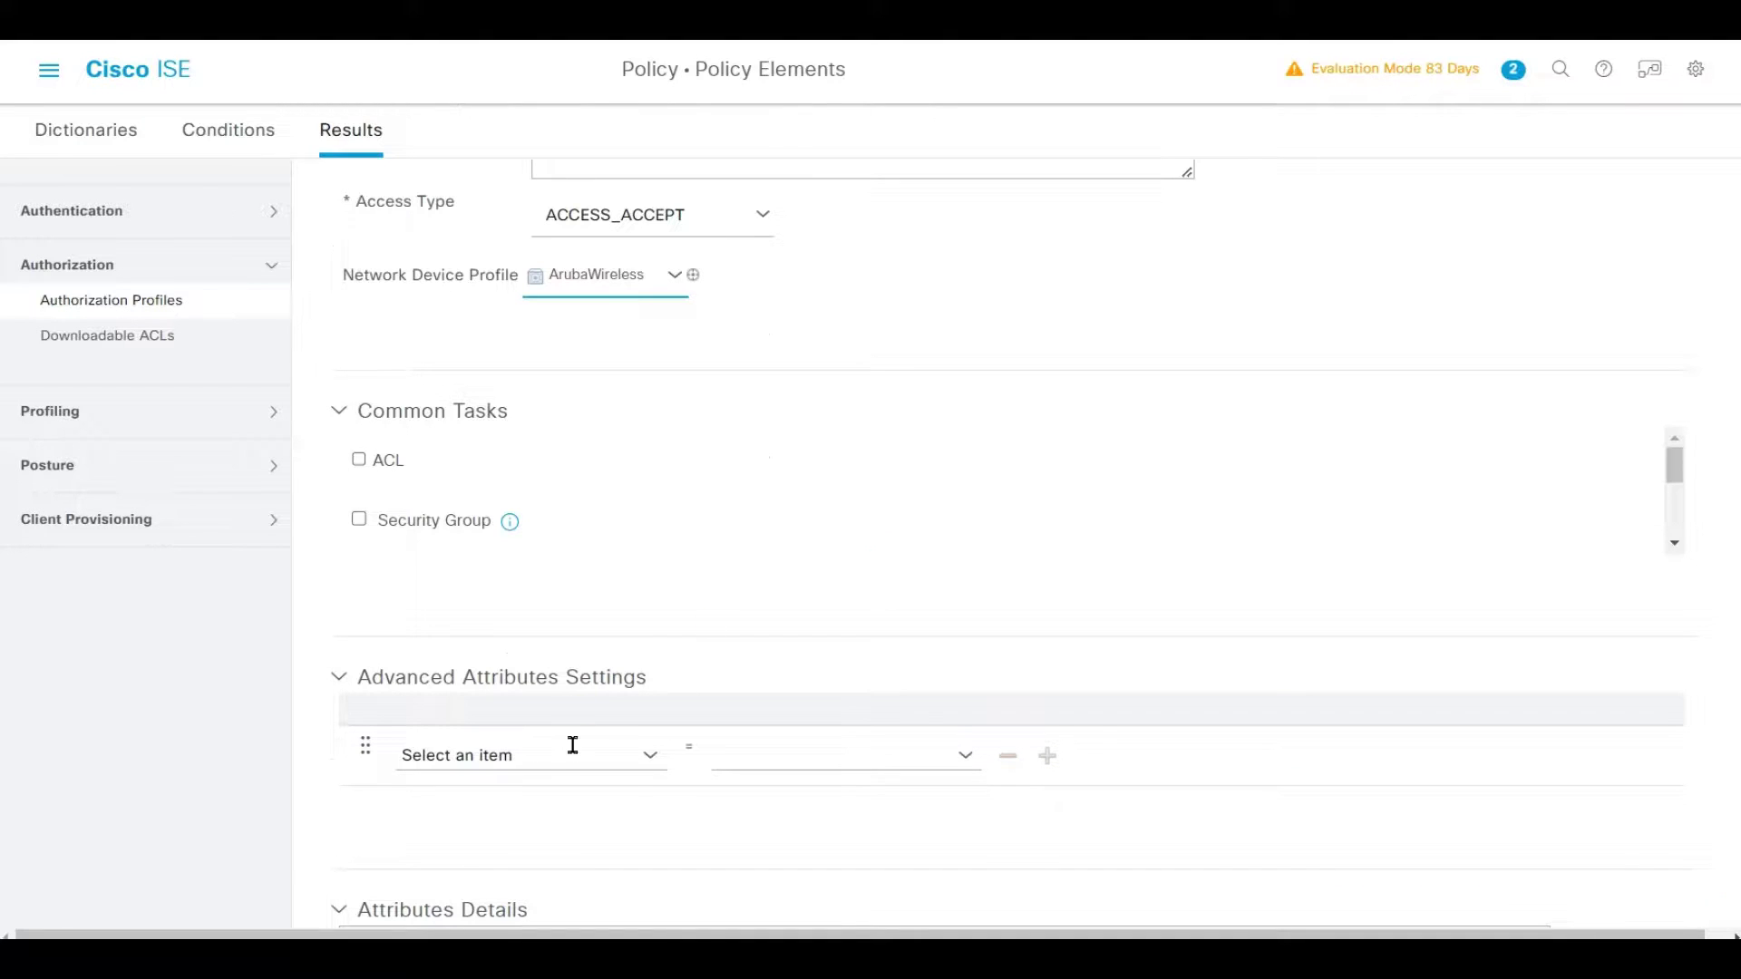
Add the Aruba:Aruba-User-Role attribute with value employee and submit the profile.
left_click(659, 760)
scroll(790, 600, "down", 2)
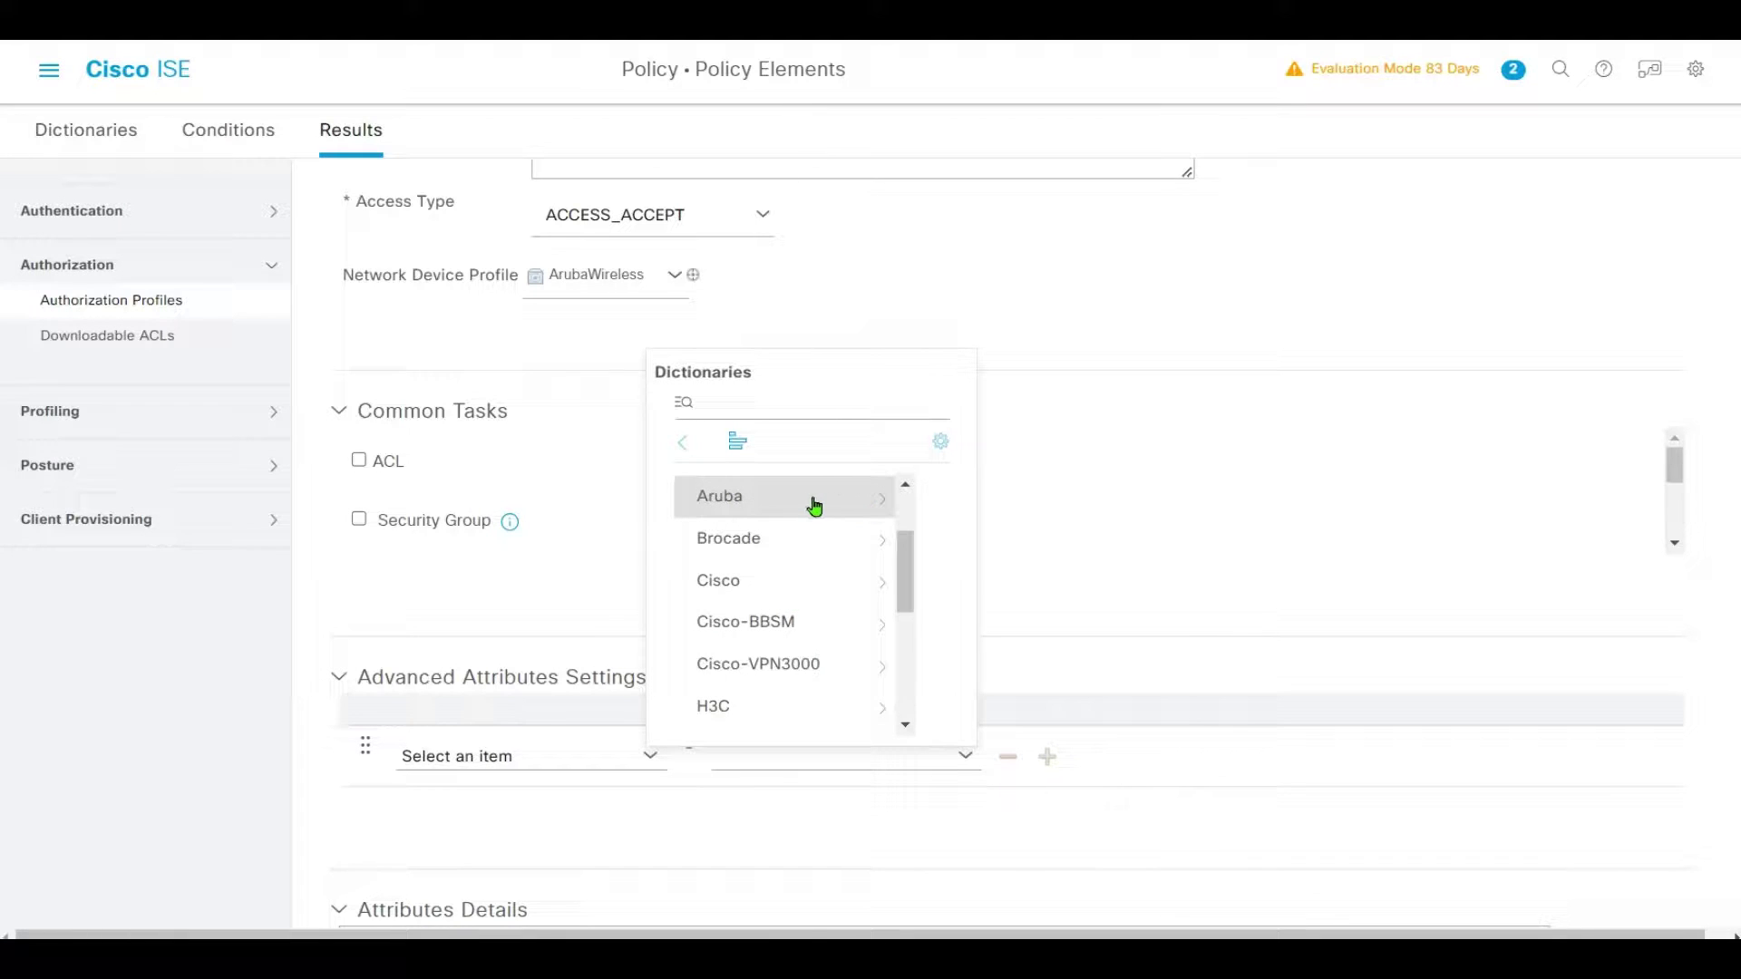
left_click(862, 506)
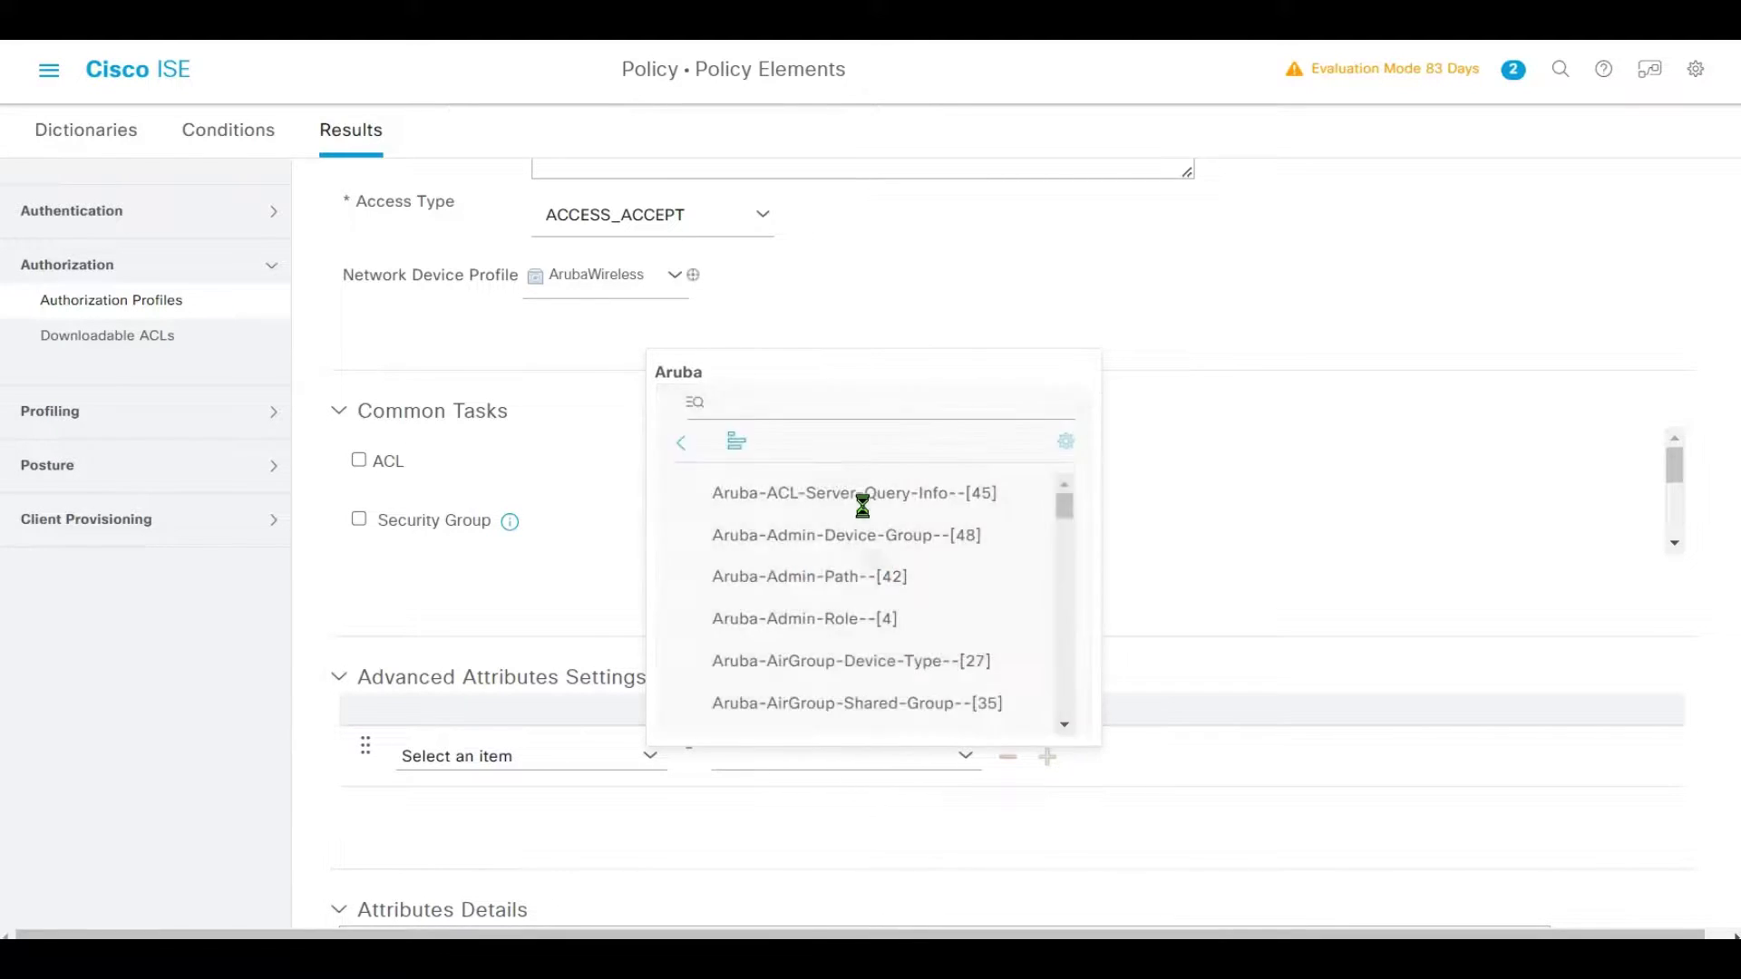
scroll(916, 548, "down", 3)
scroll(924, 559, "down", 2)
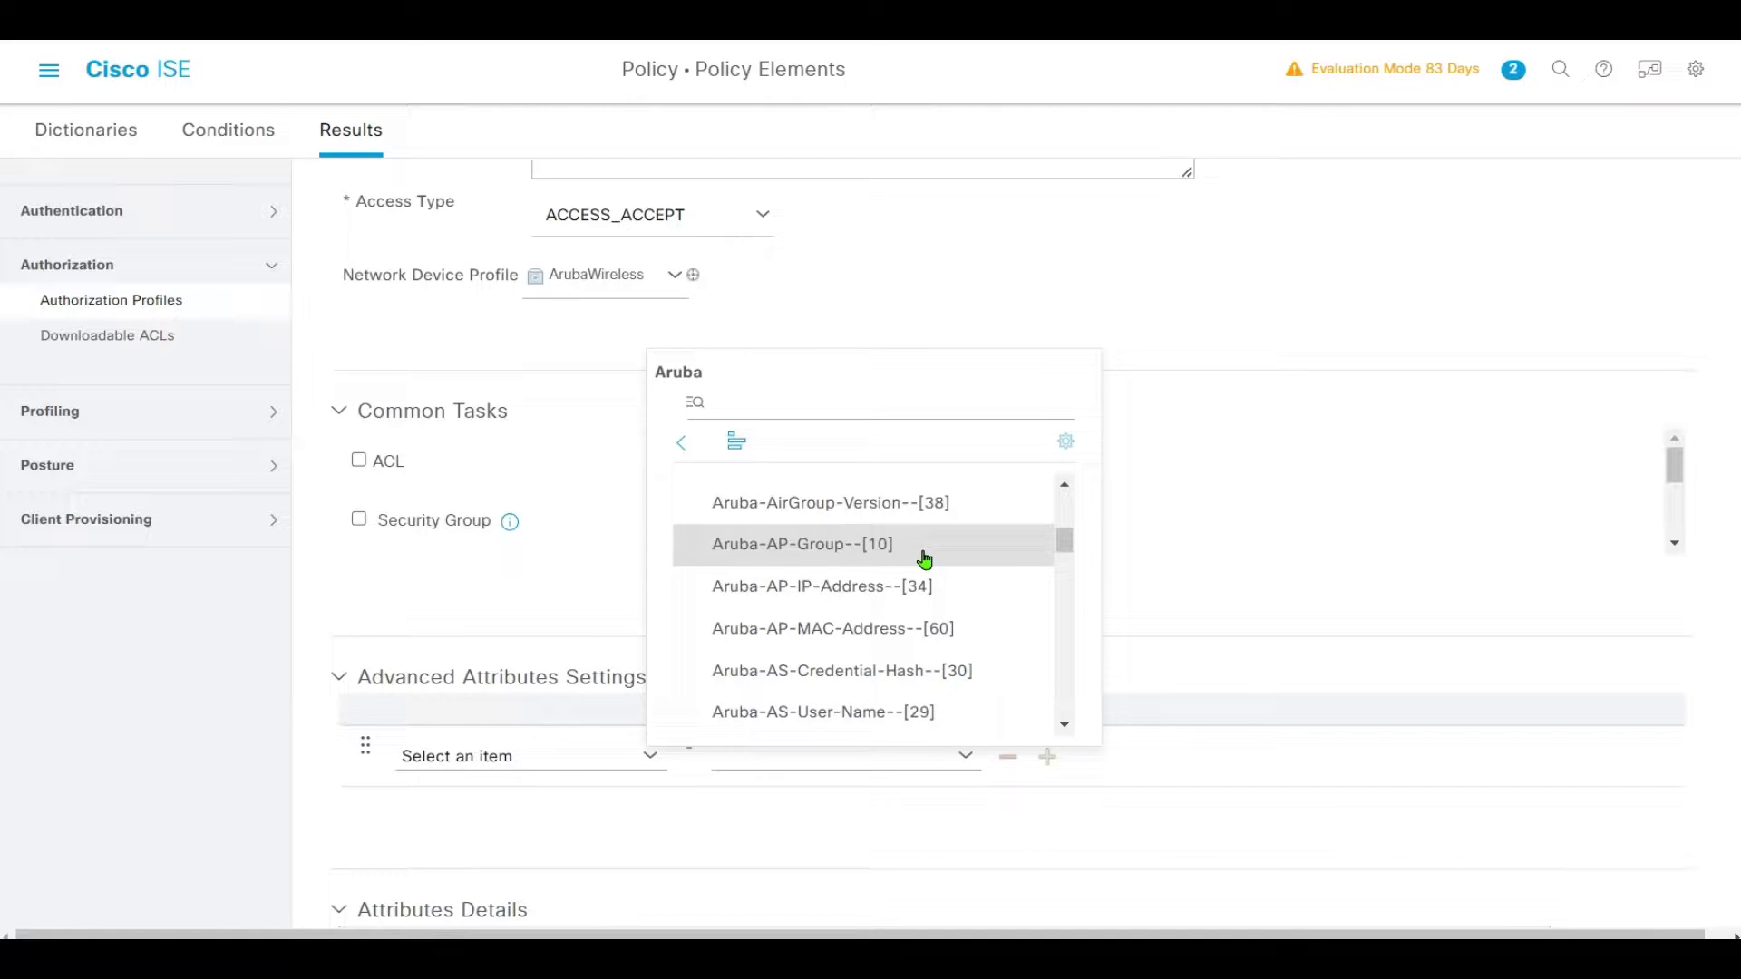
scroll(924, 559, "down", 5)
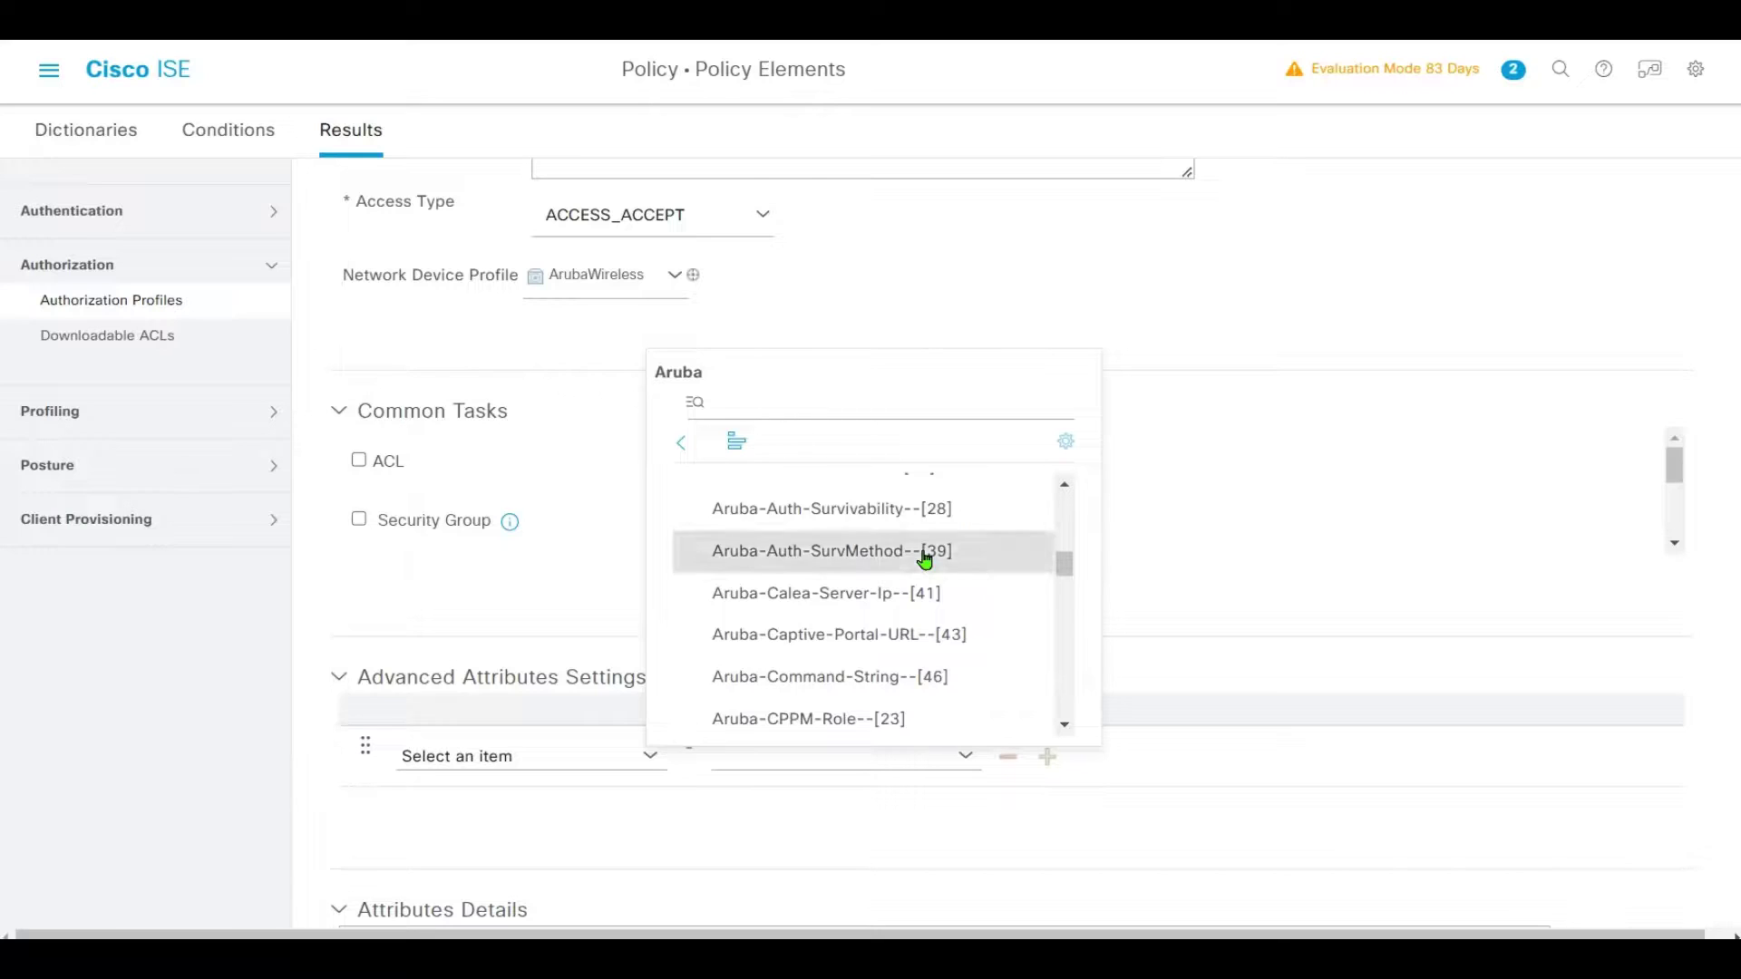
scroll(924, 559, "down", 7)
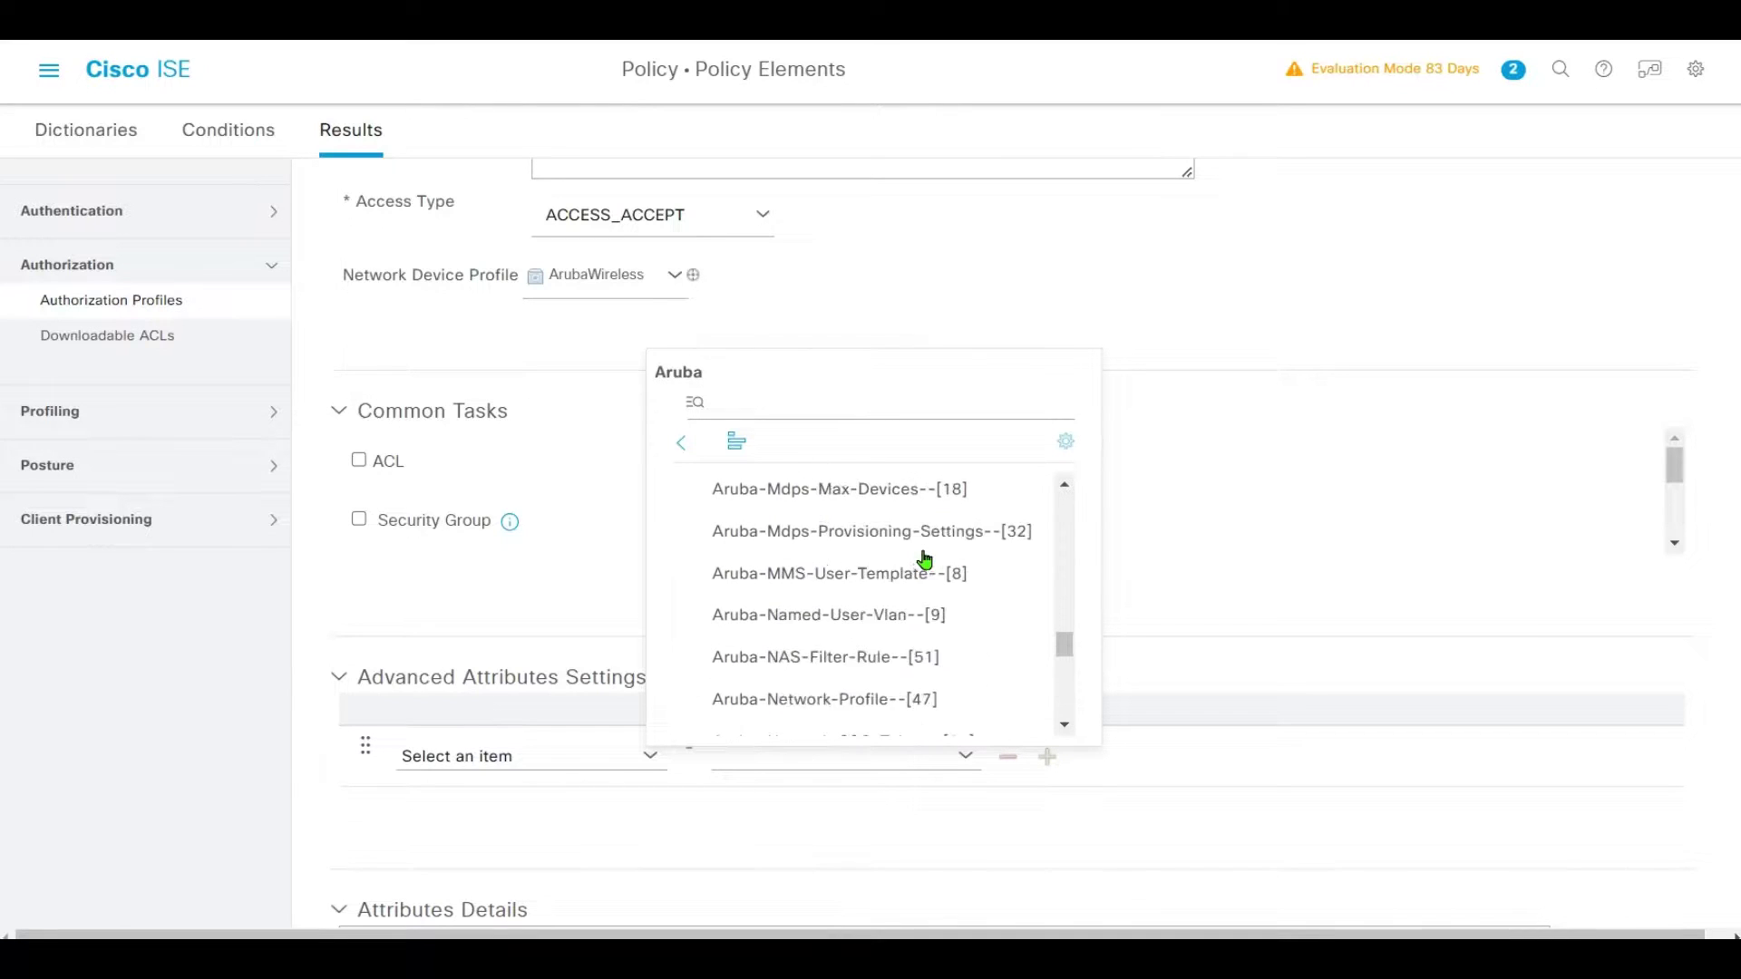
scroll(924, 560, "down", 4)
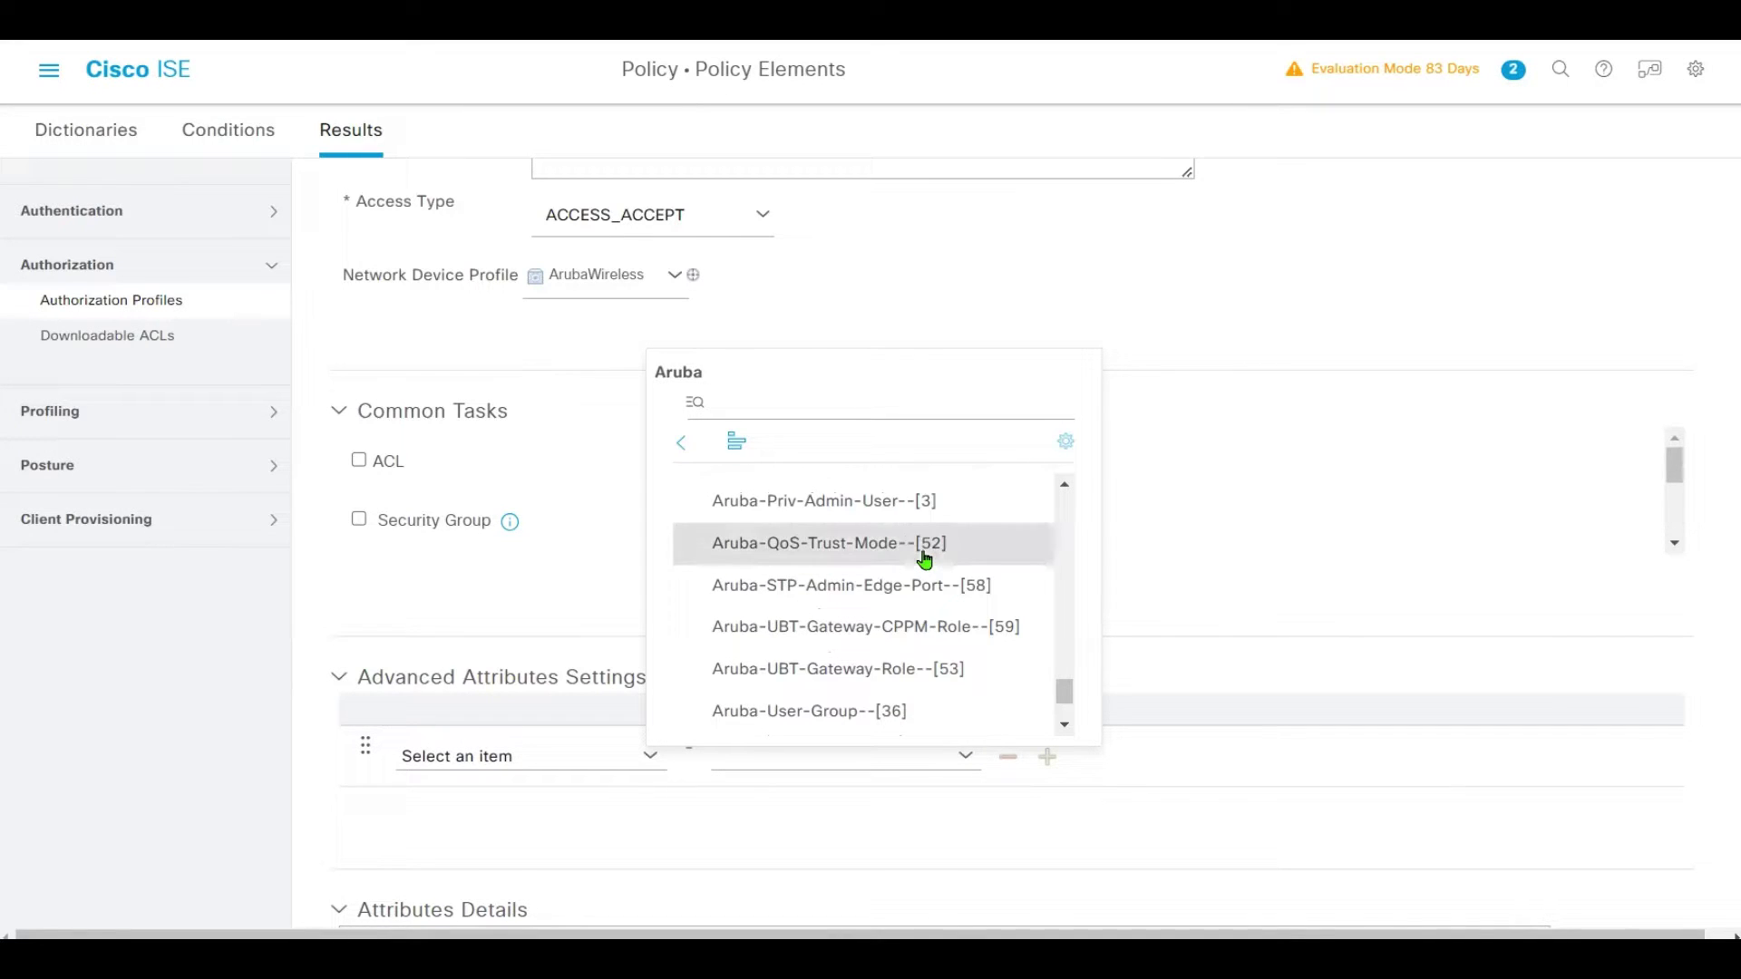
scroll(924, 559, "up", 1)
scroll(924, 560, "down", 2)
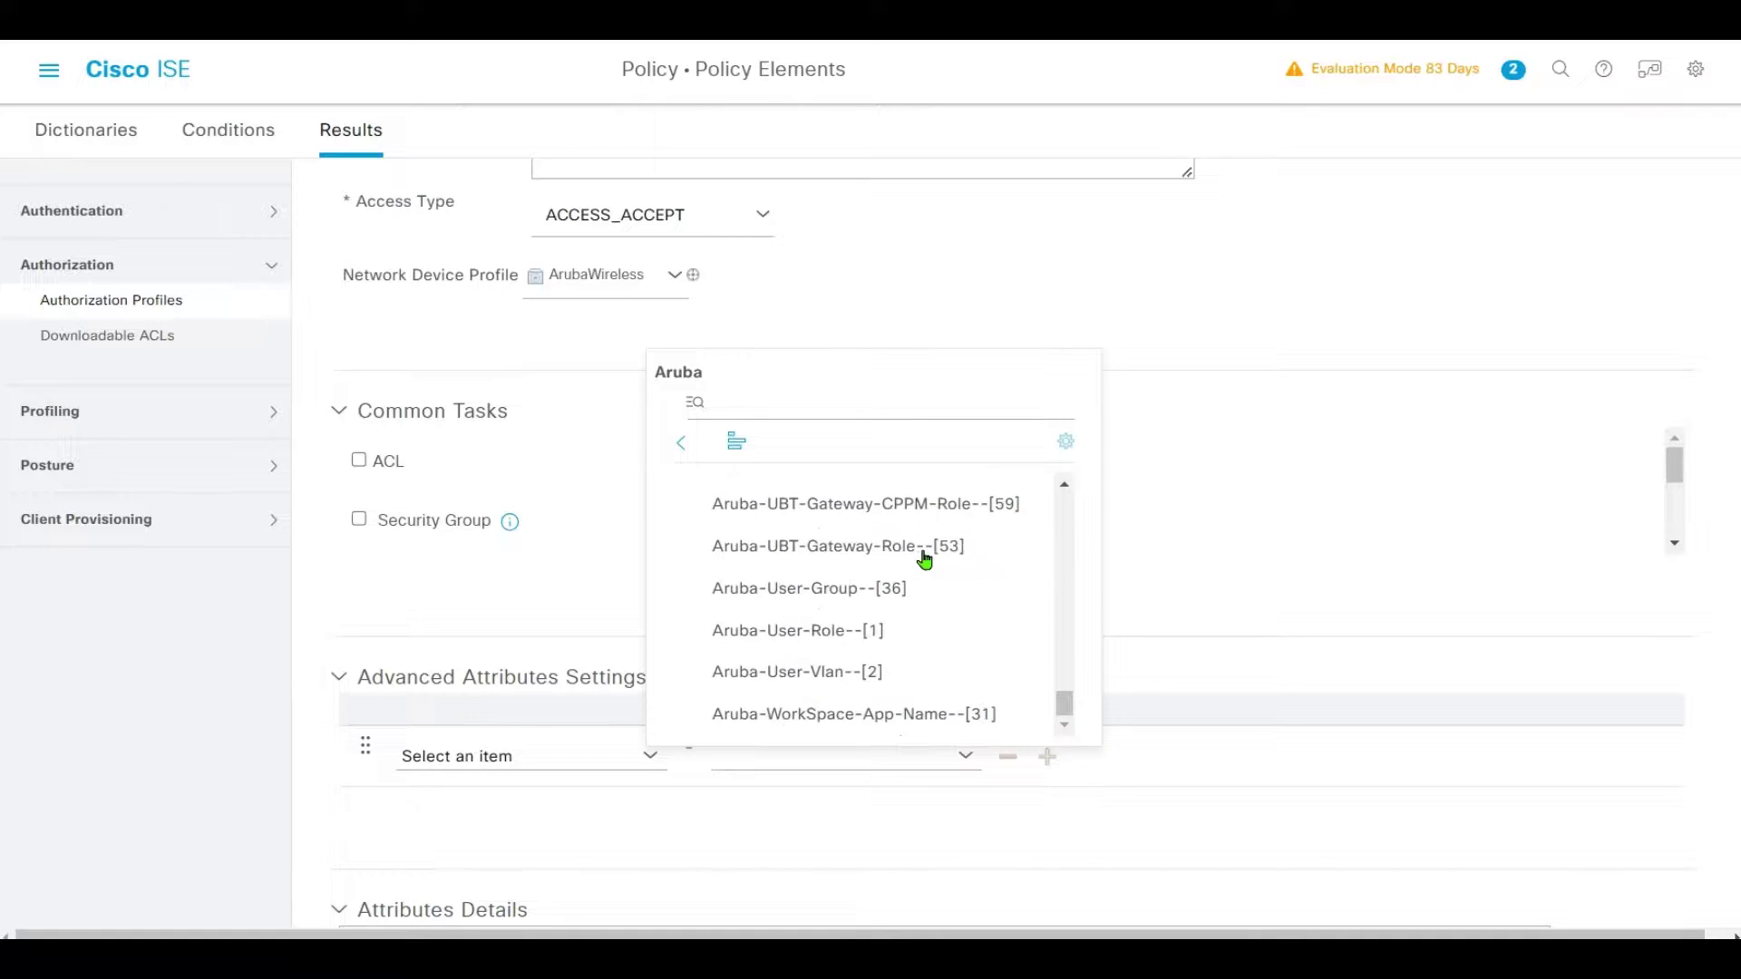
left_click(822, 643)
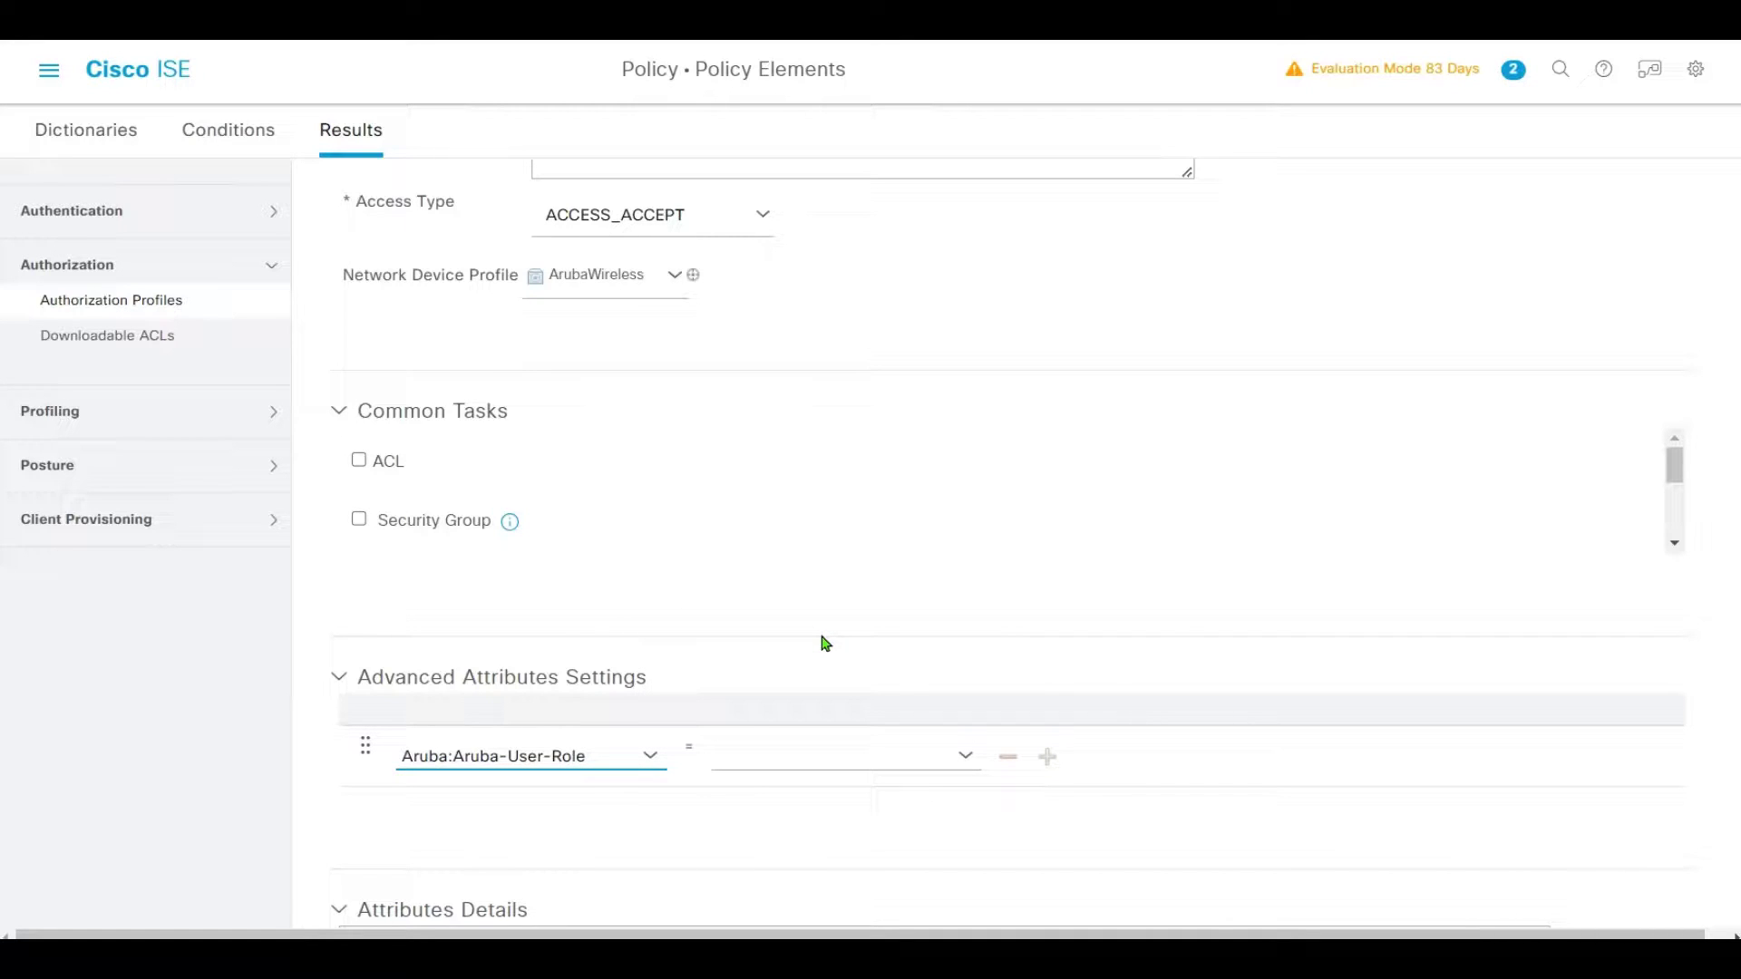
left_click(794, 755)
type("employee")
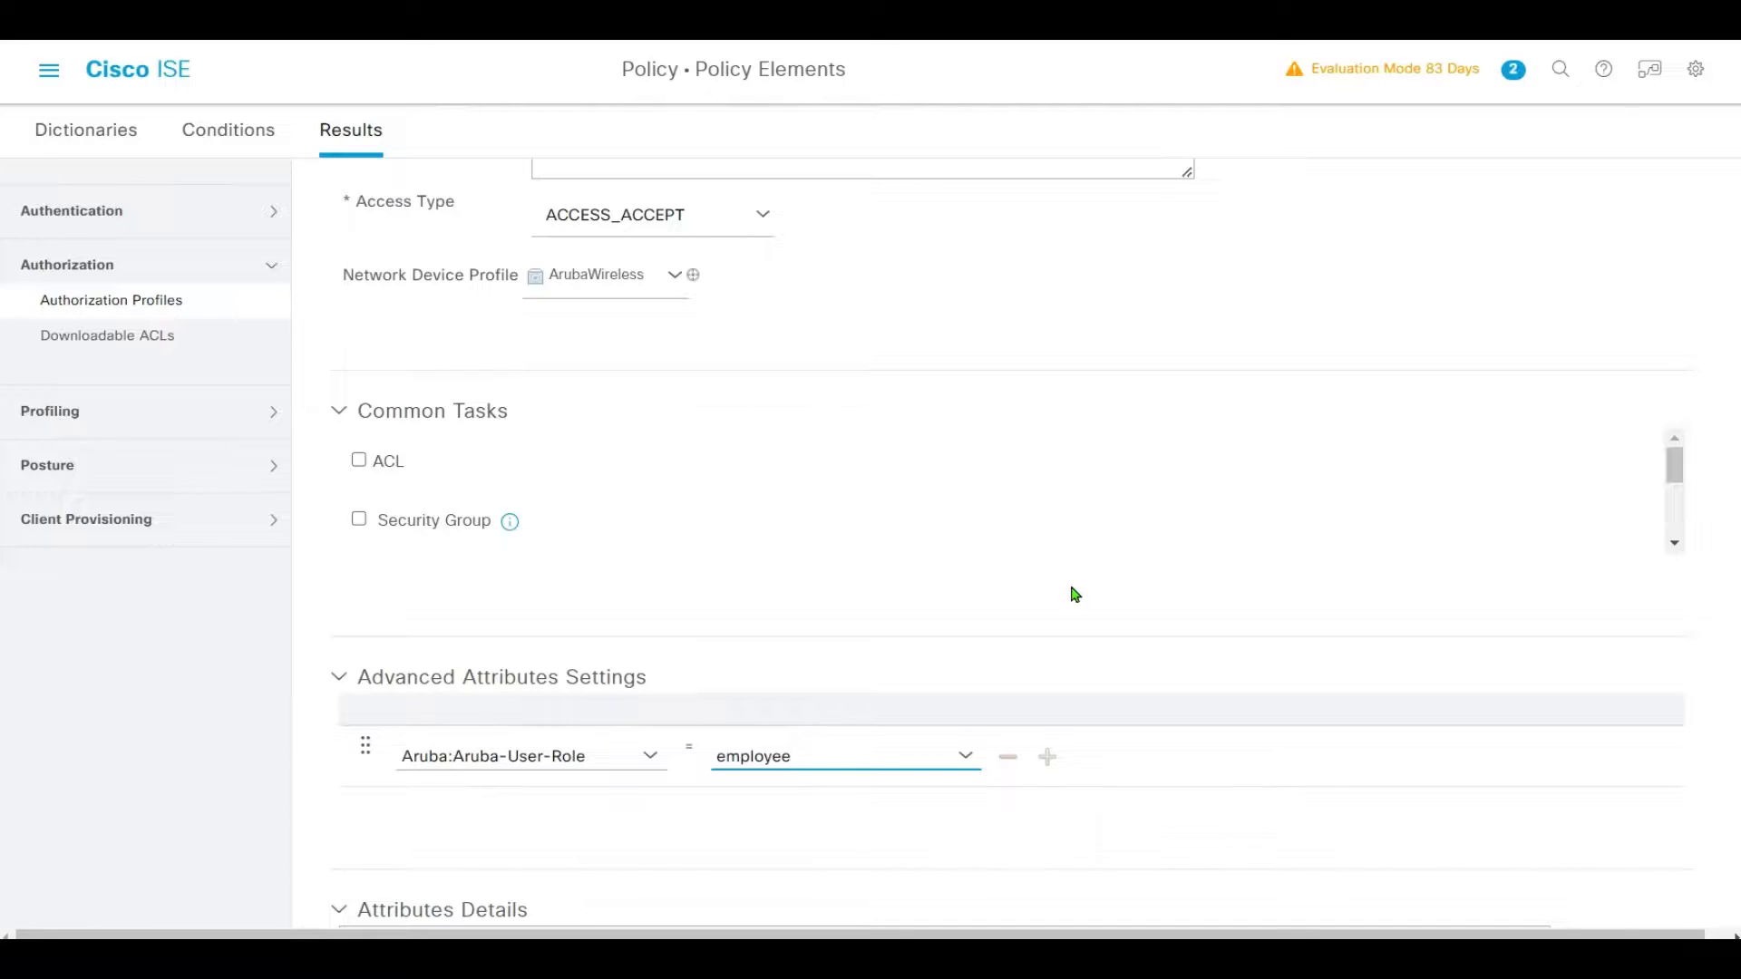
scroll(1079, 598, "down", 2)
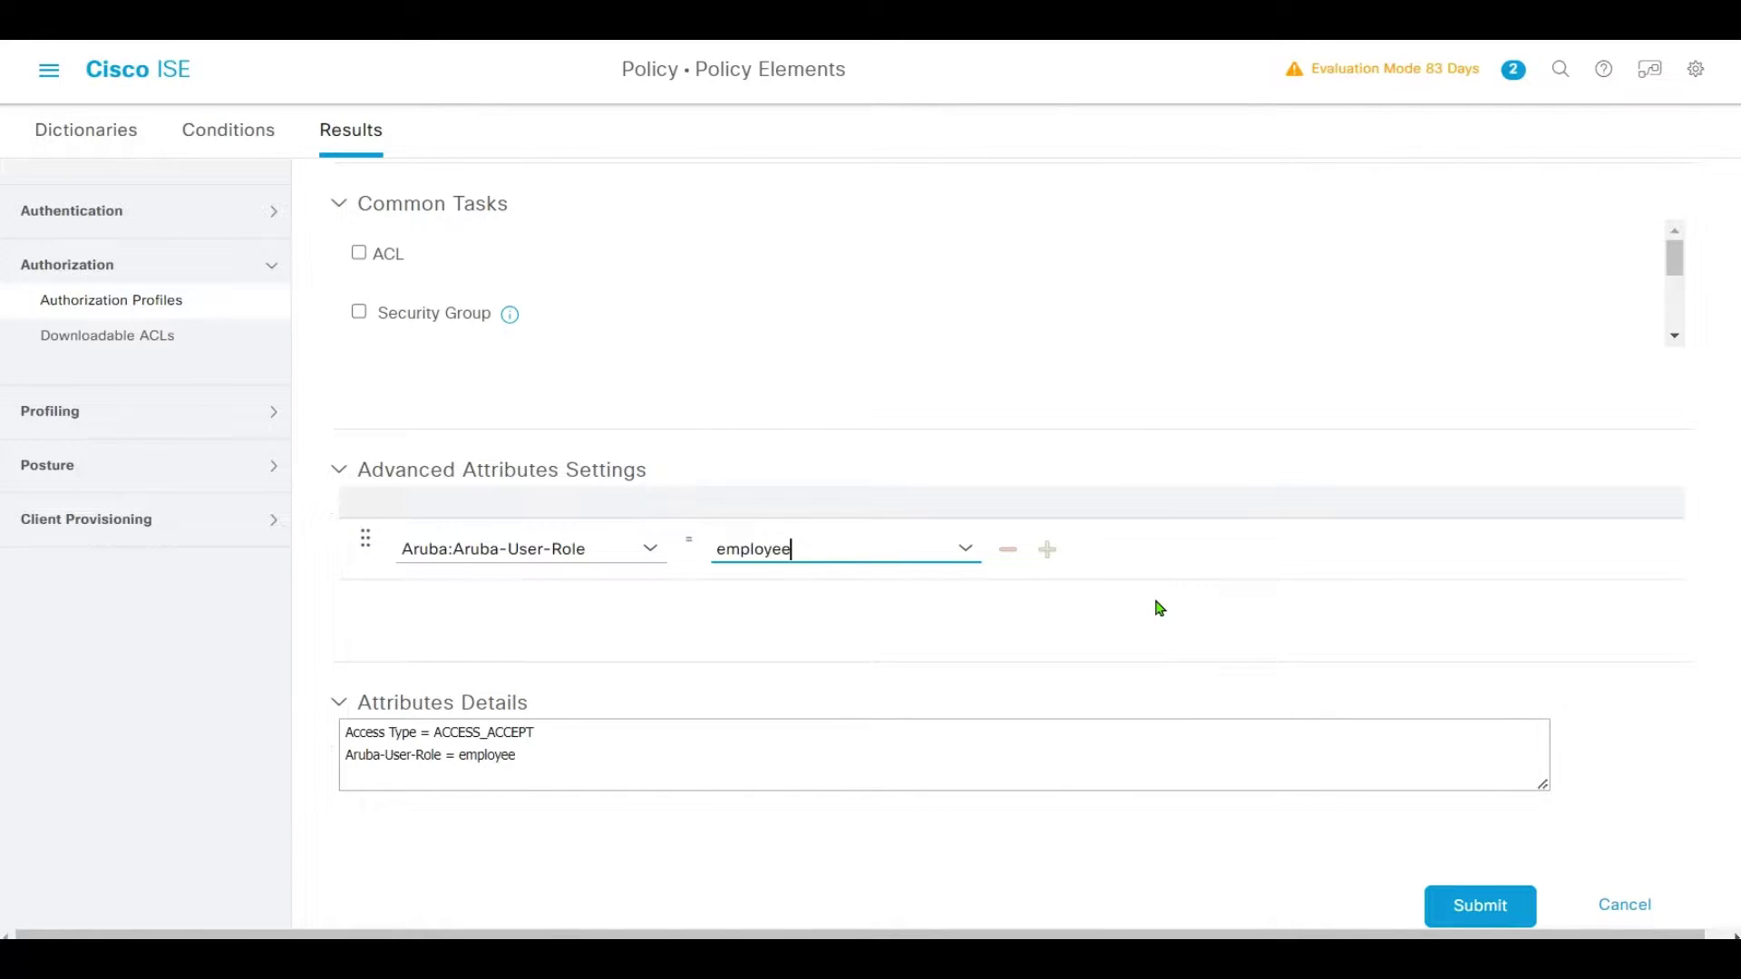
left_click(1496, 904)
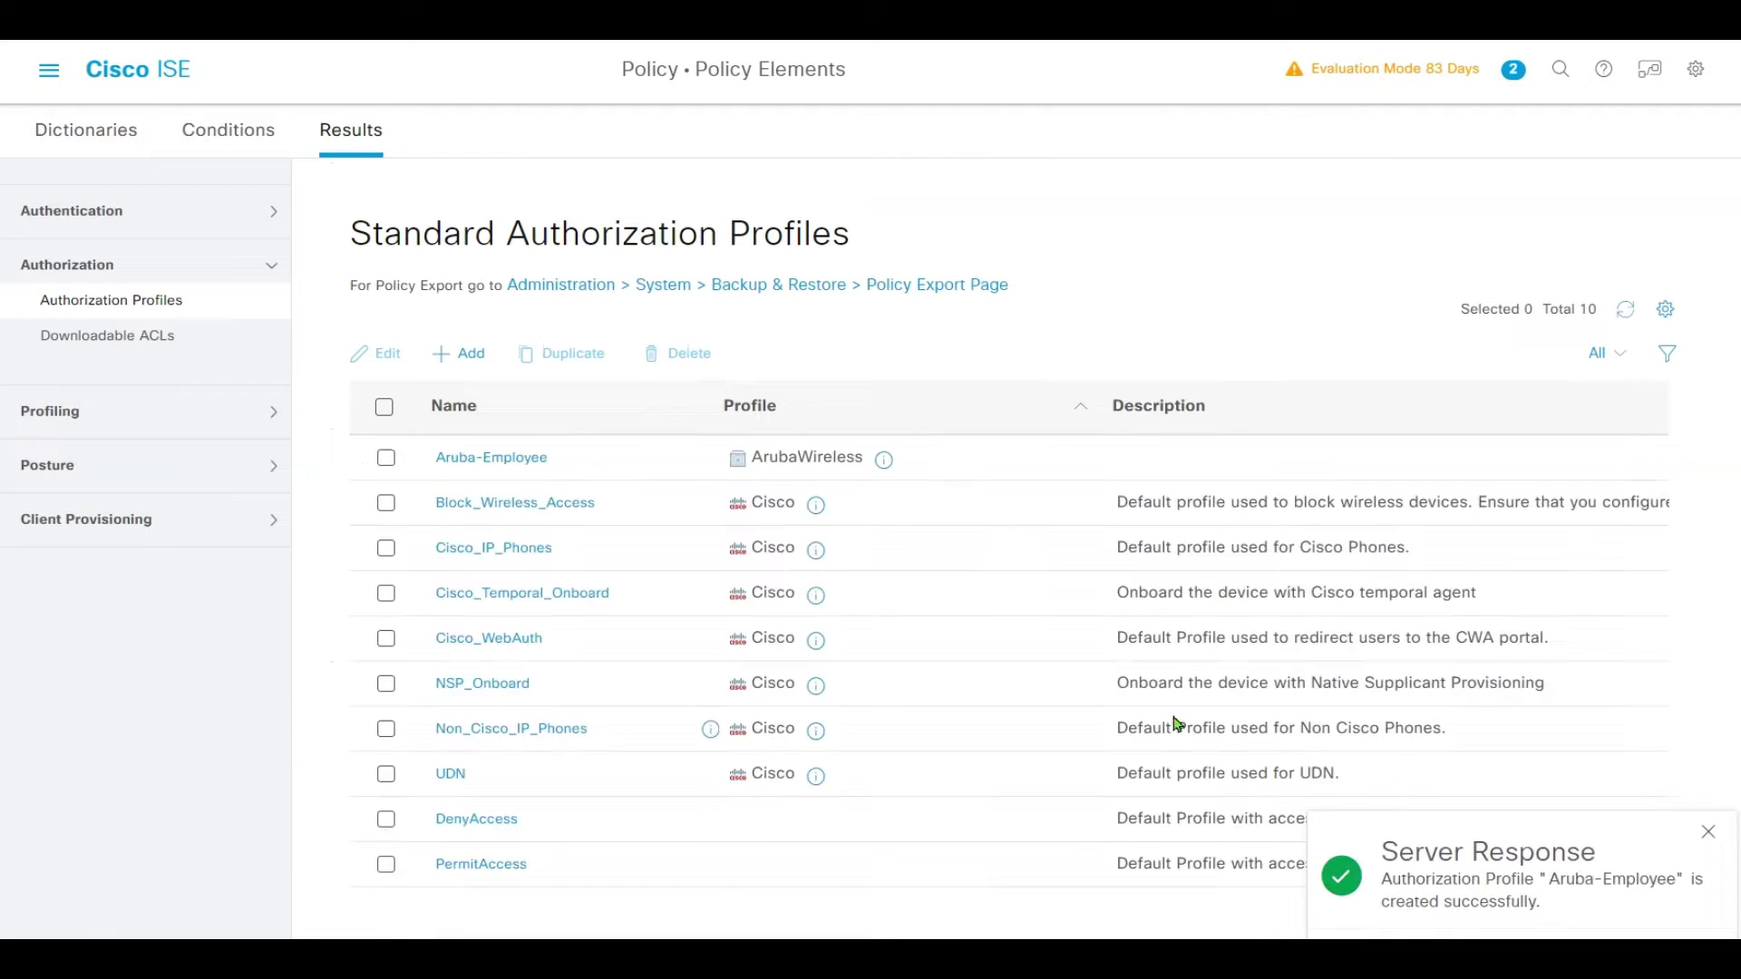
Duplicate Aruba-Employee as Aruba-Contractor with Aruba-User-Role set to contractor, and submit.
left_click(386, 458)
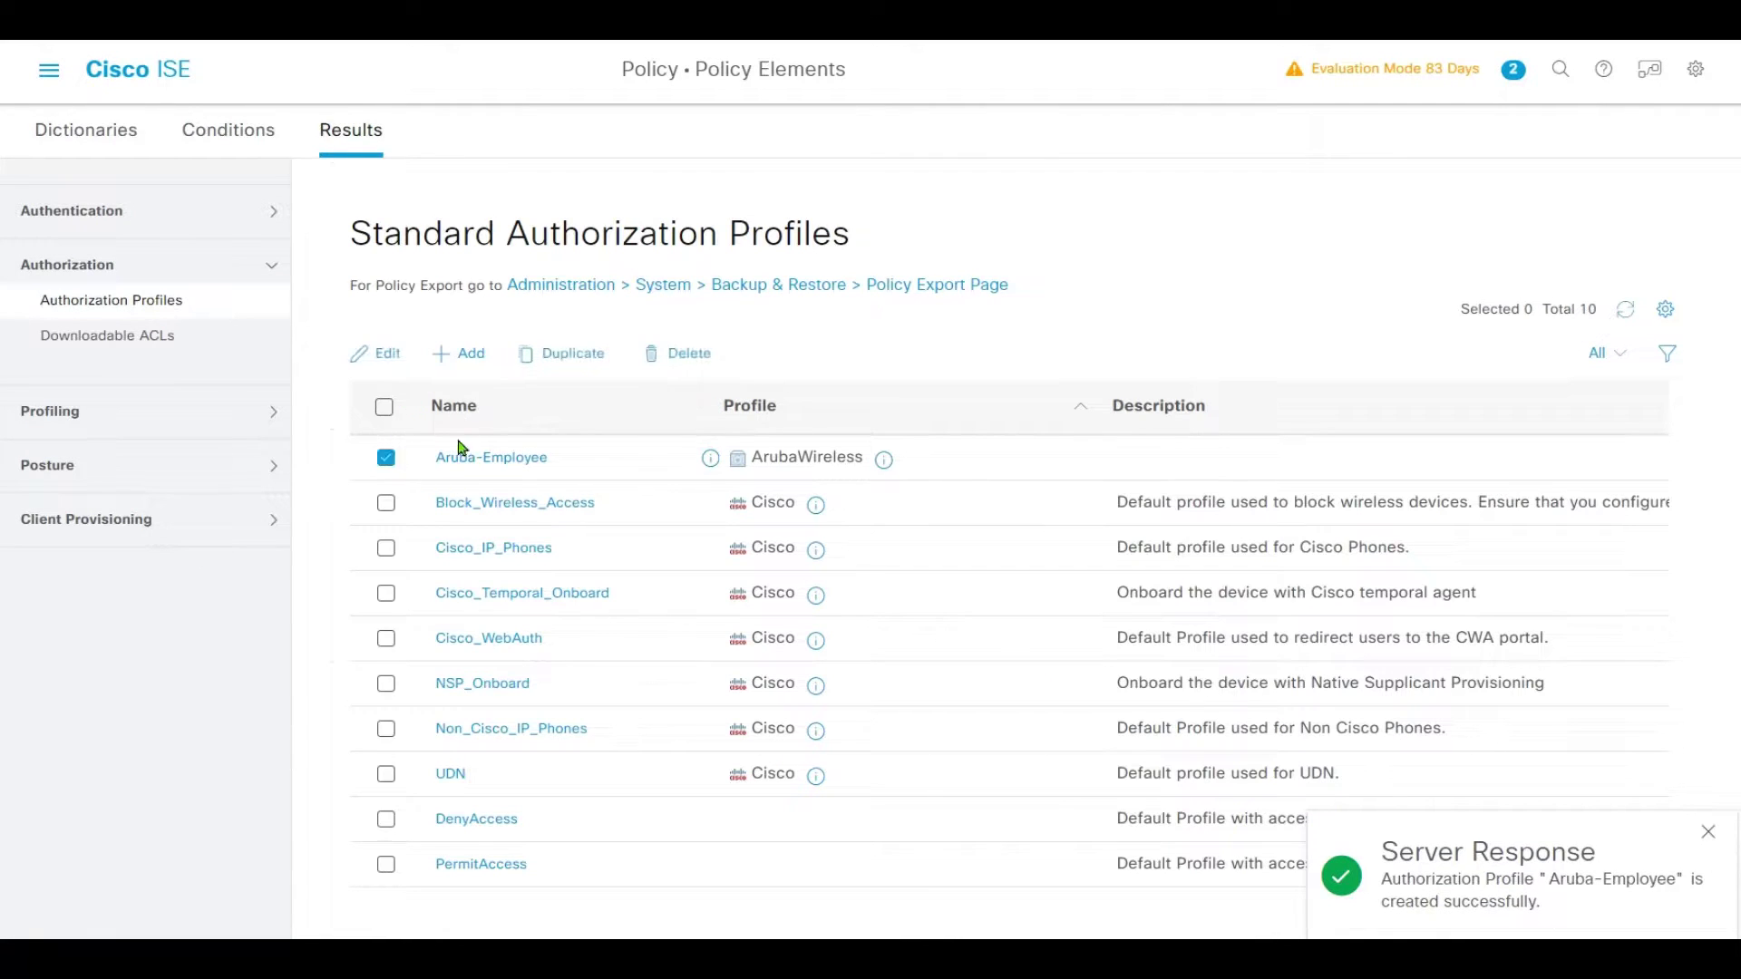
left_click(566, 357)
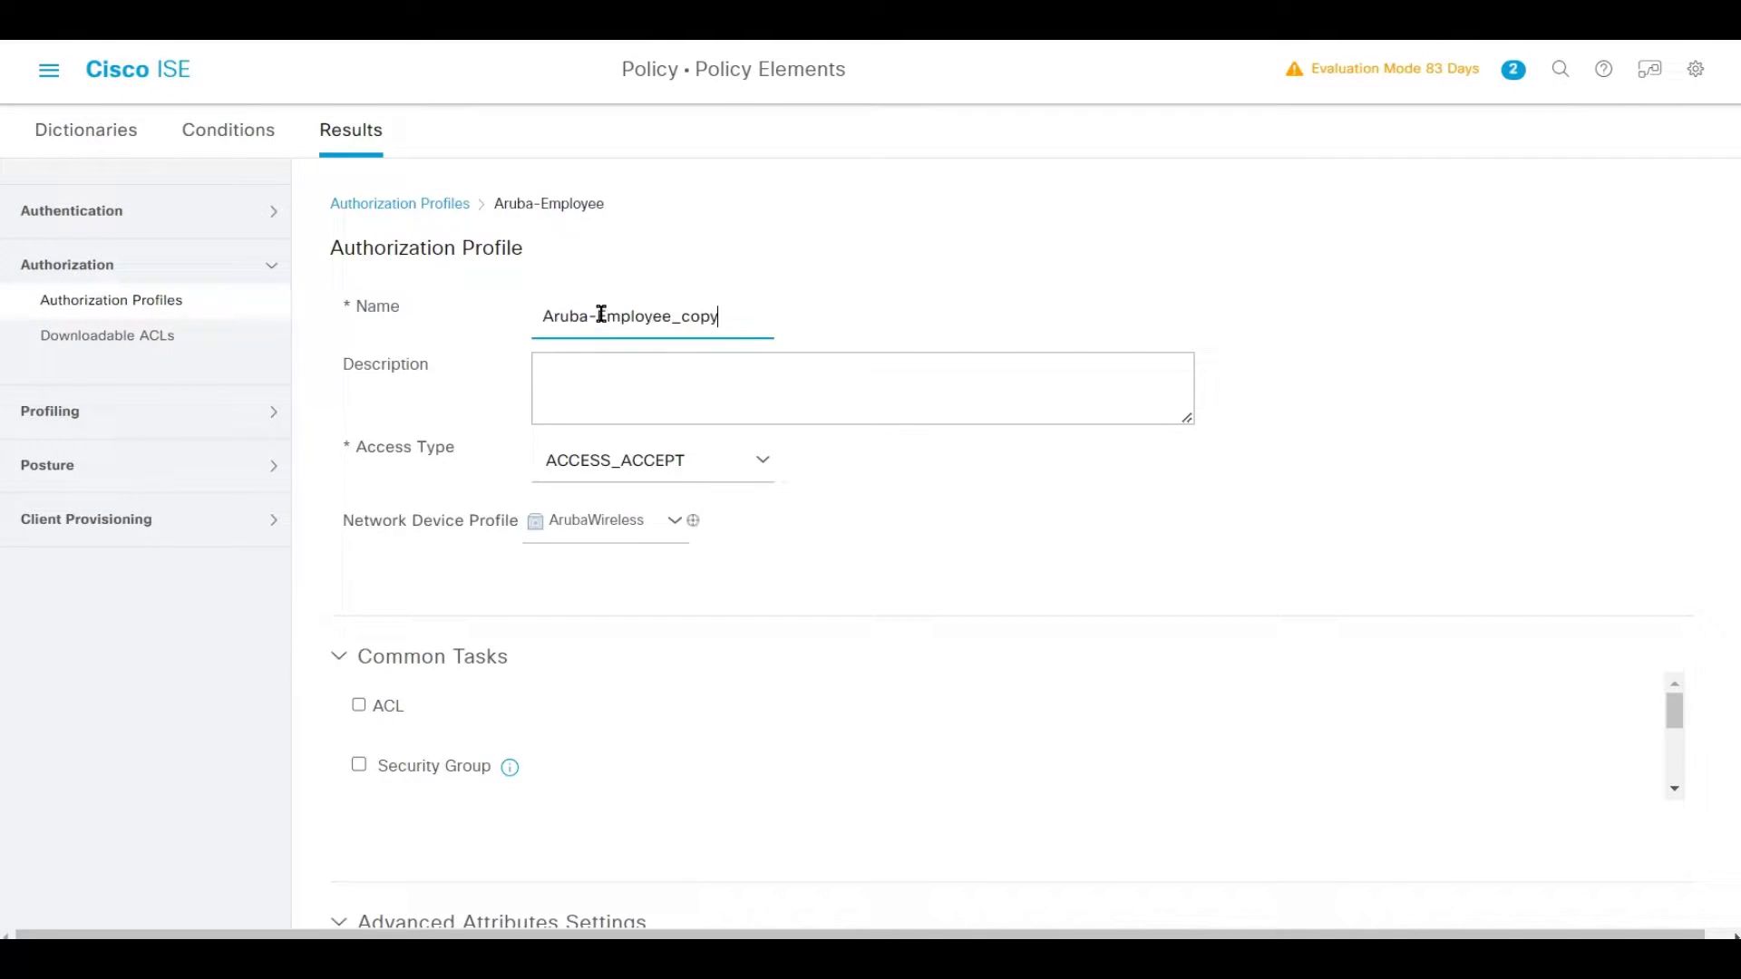
left_click_drag(598, 315, 832, 328)
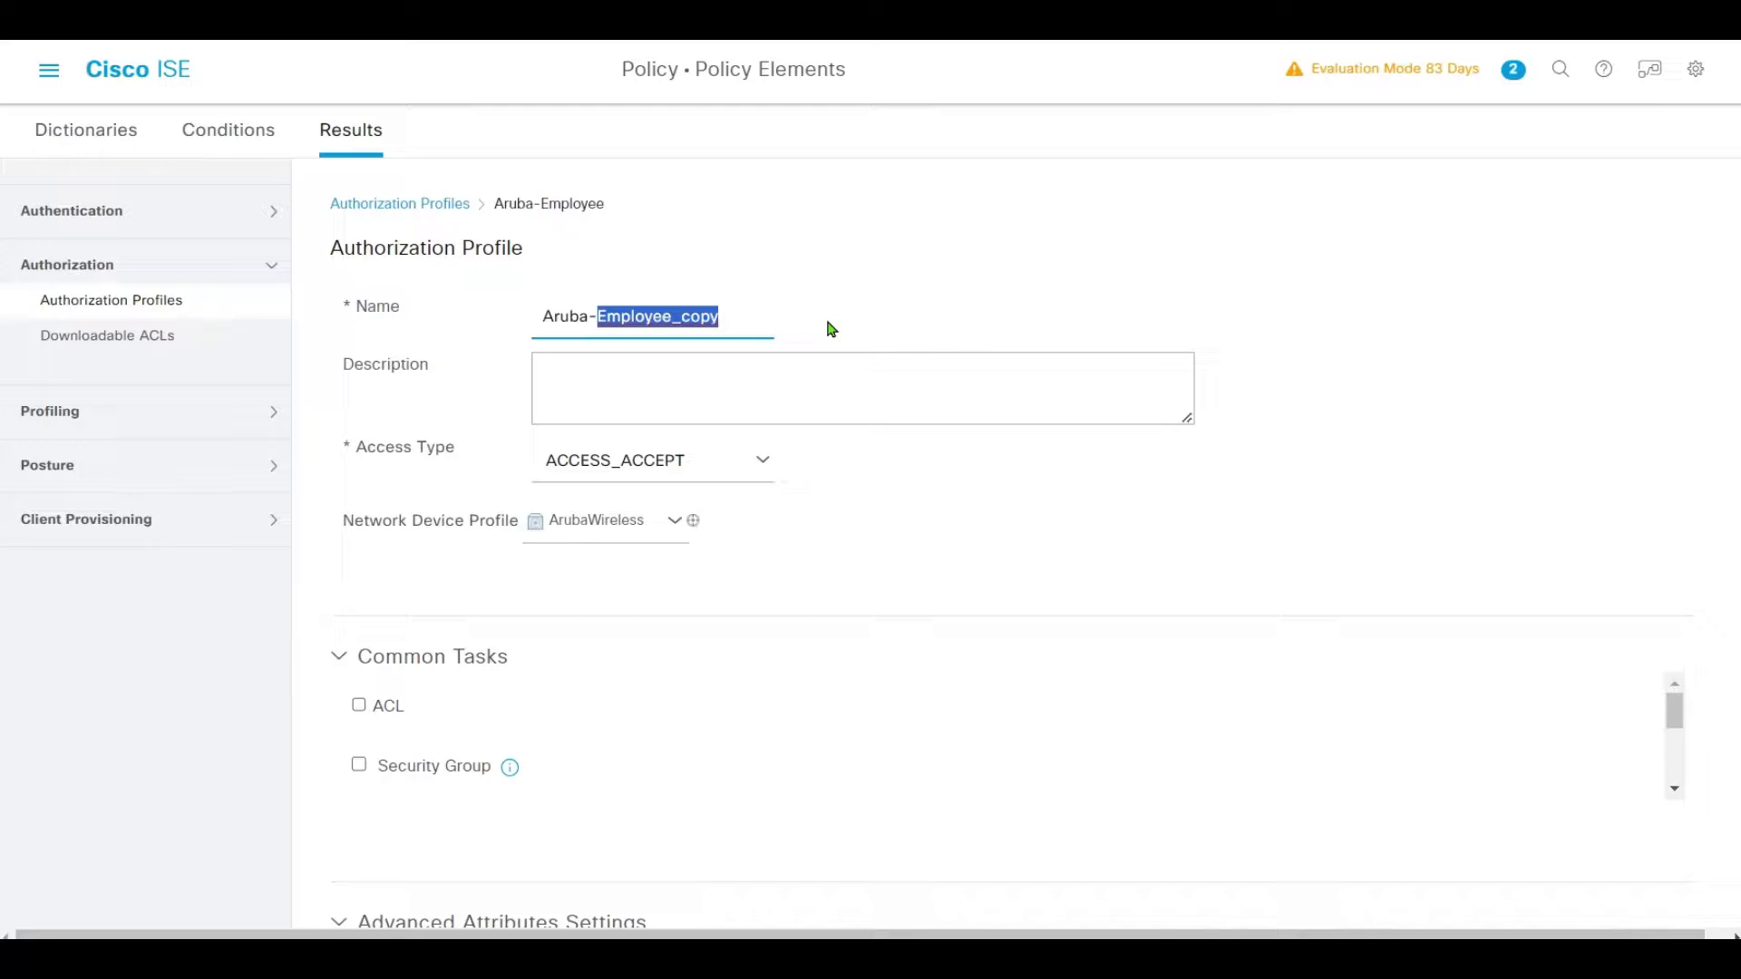
type("Contractor")
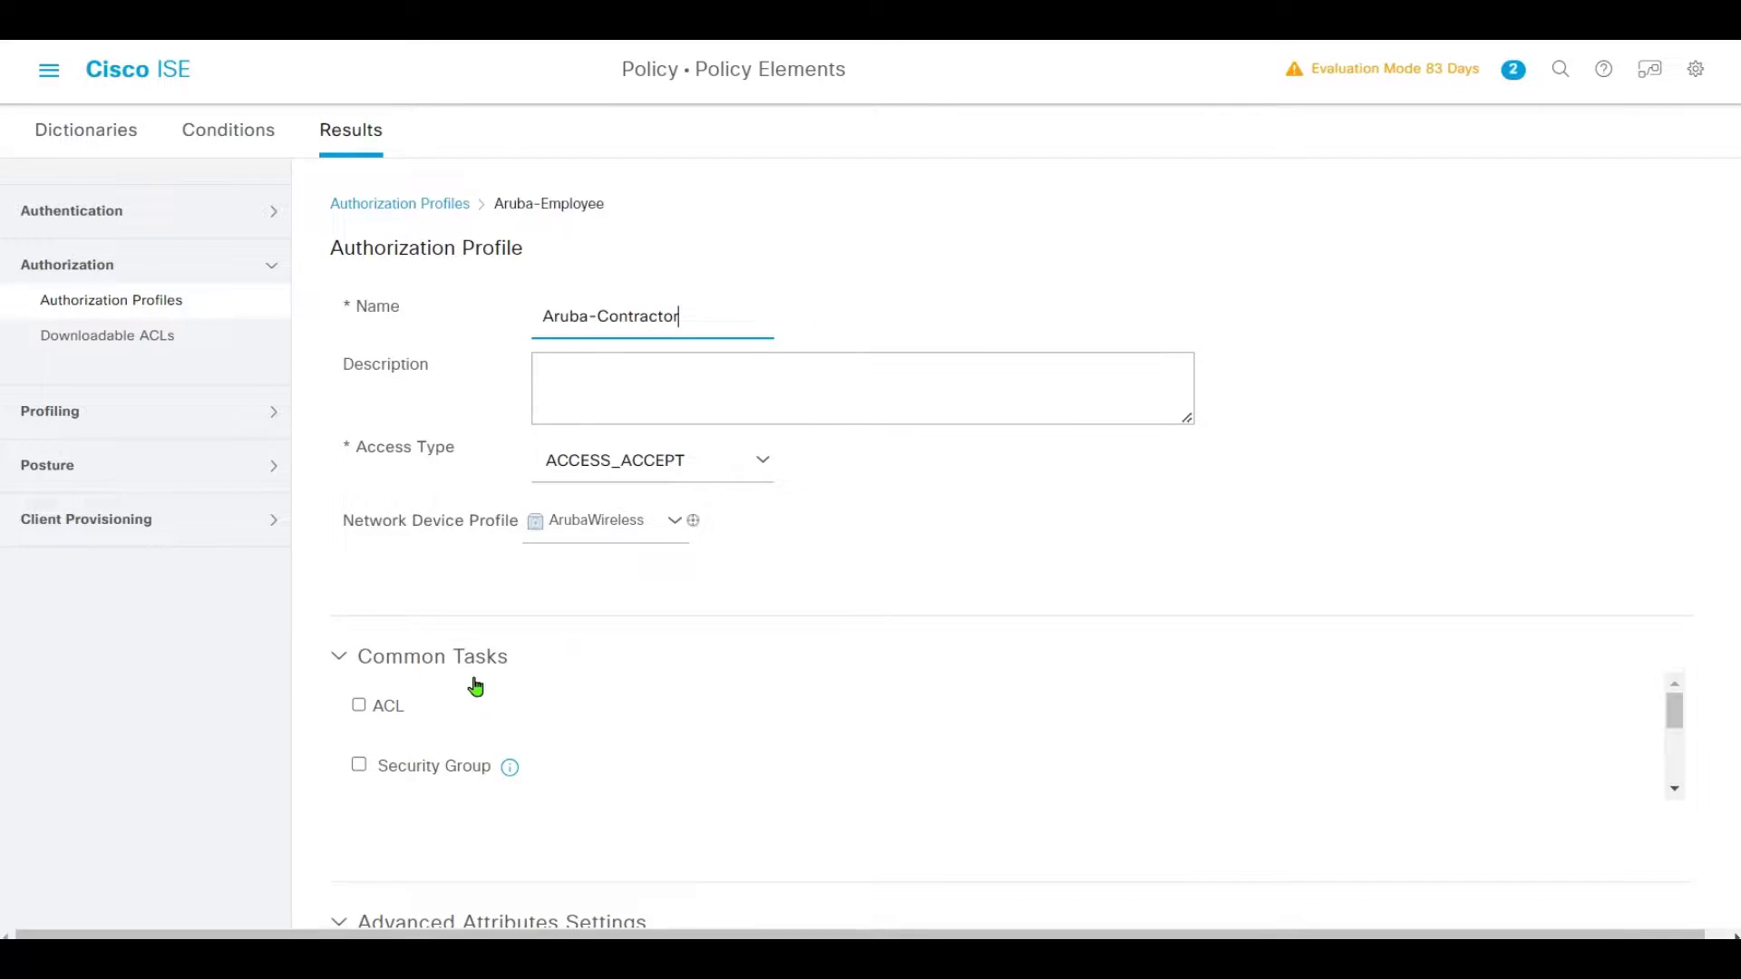
scroll(617, 704, "down", 3)
double_click(798, 758)
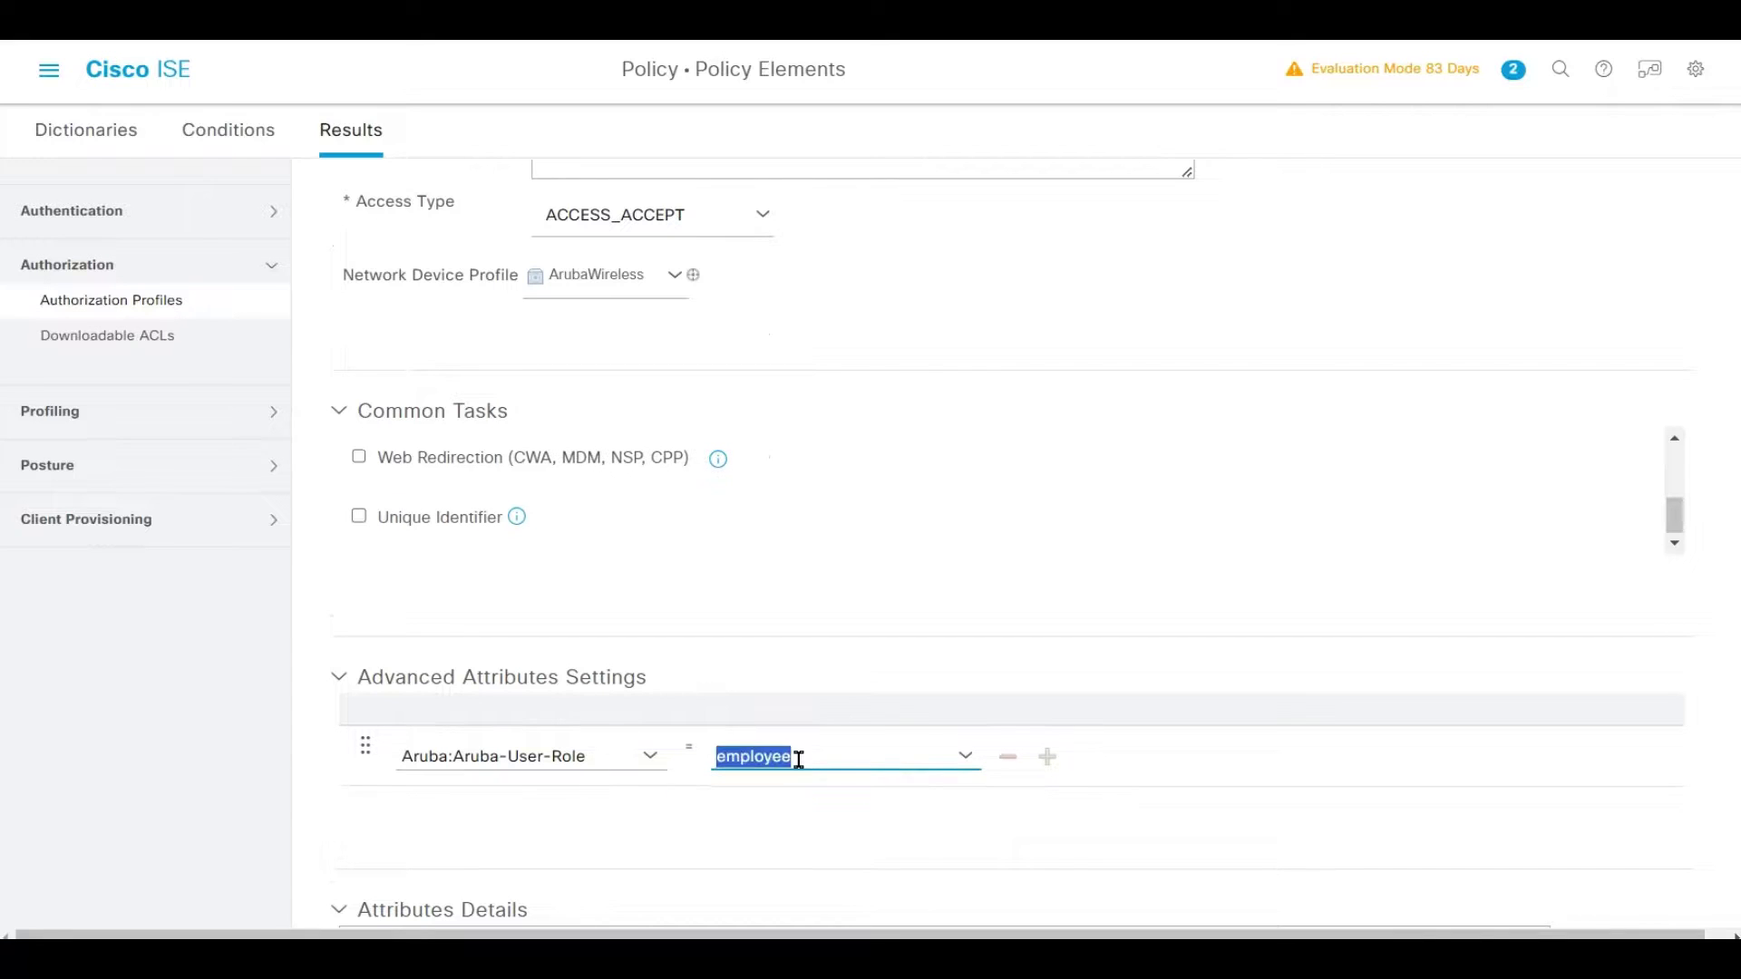
type("contractor")
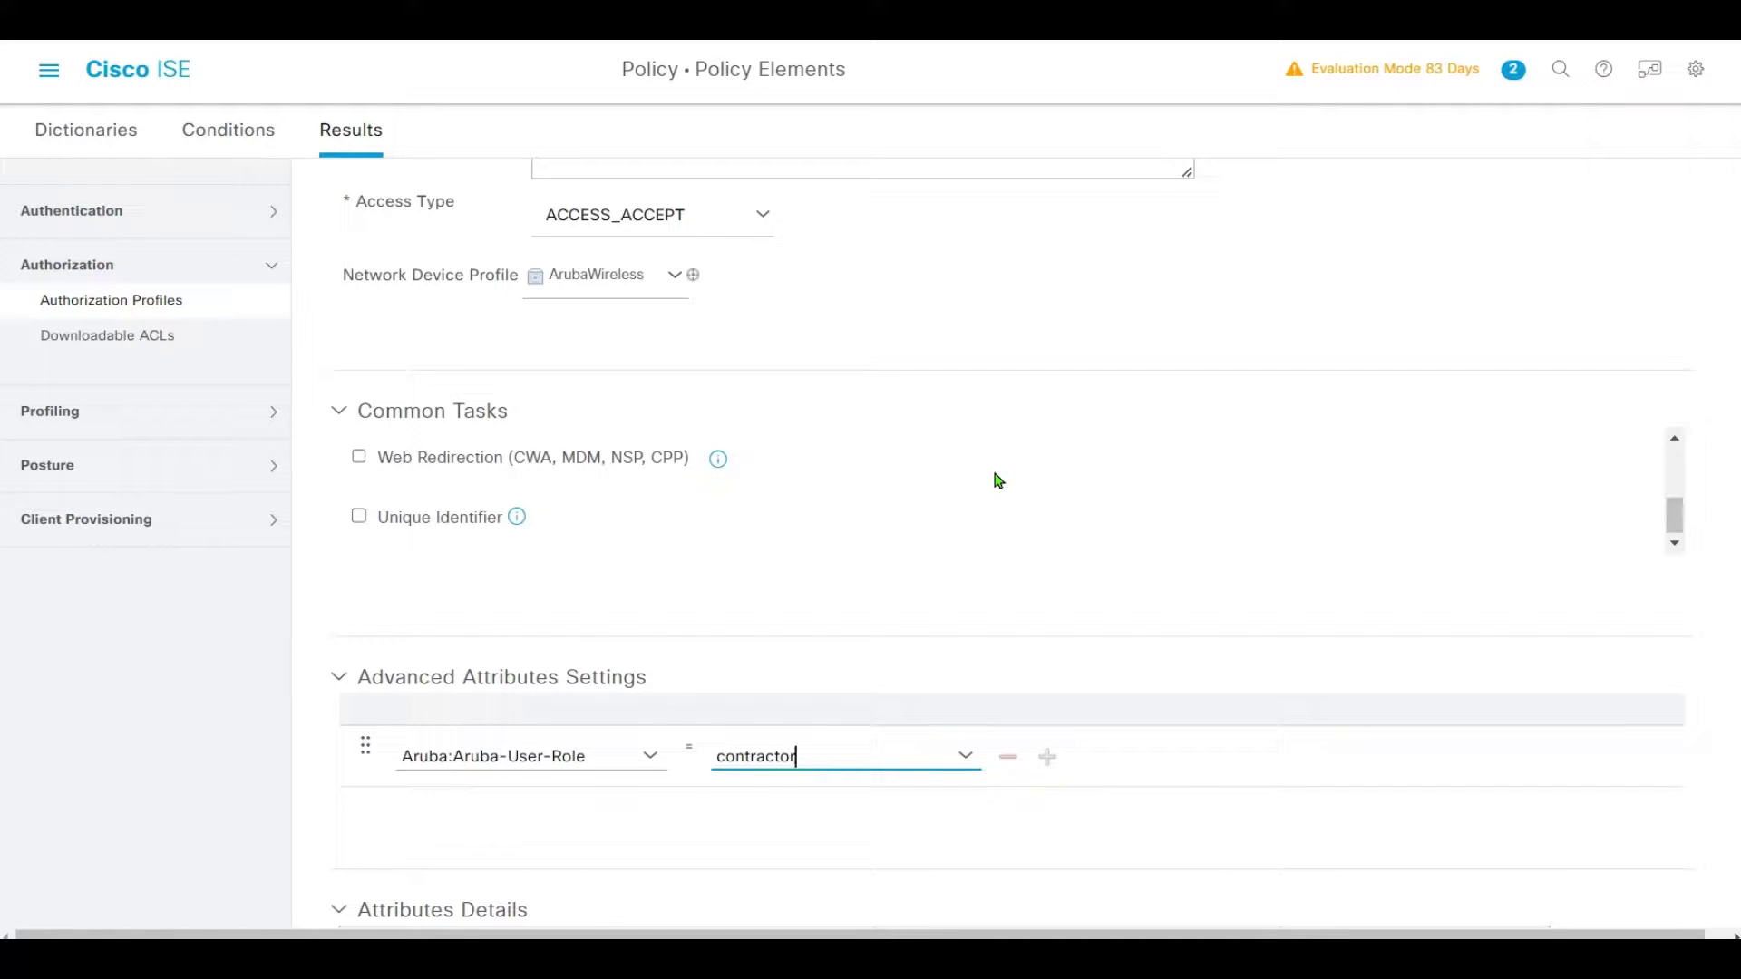
scroll(1152, 553, "down", 2)
scroll(1496, 816, "down", 1)
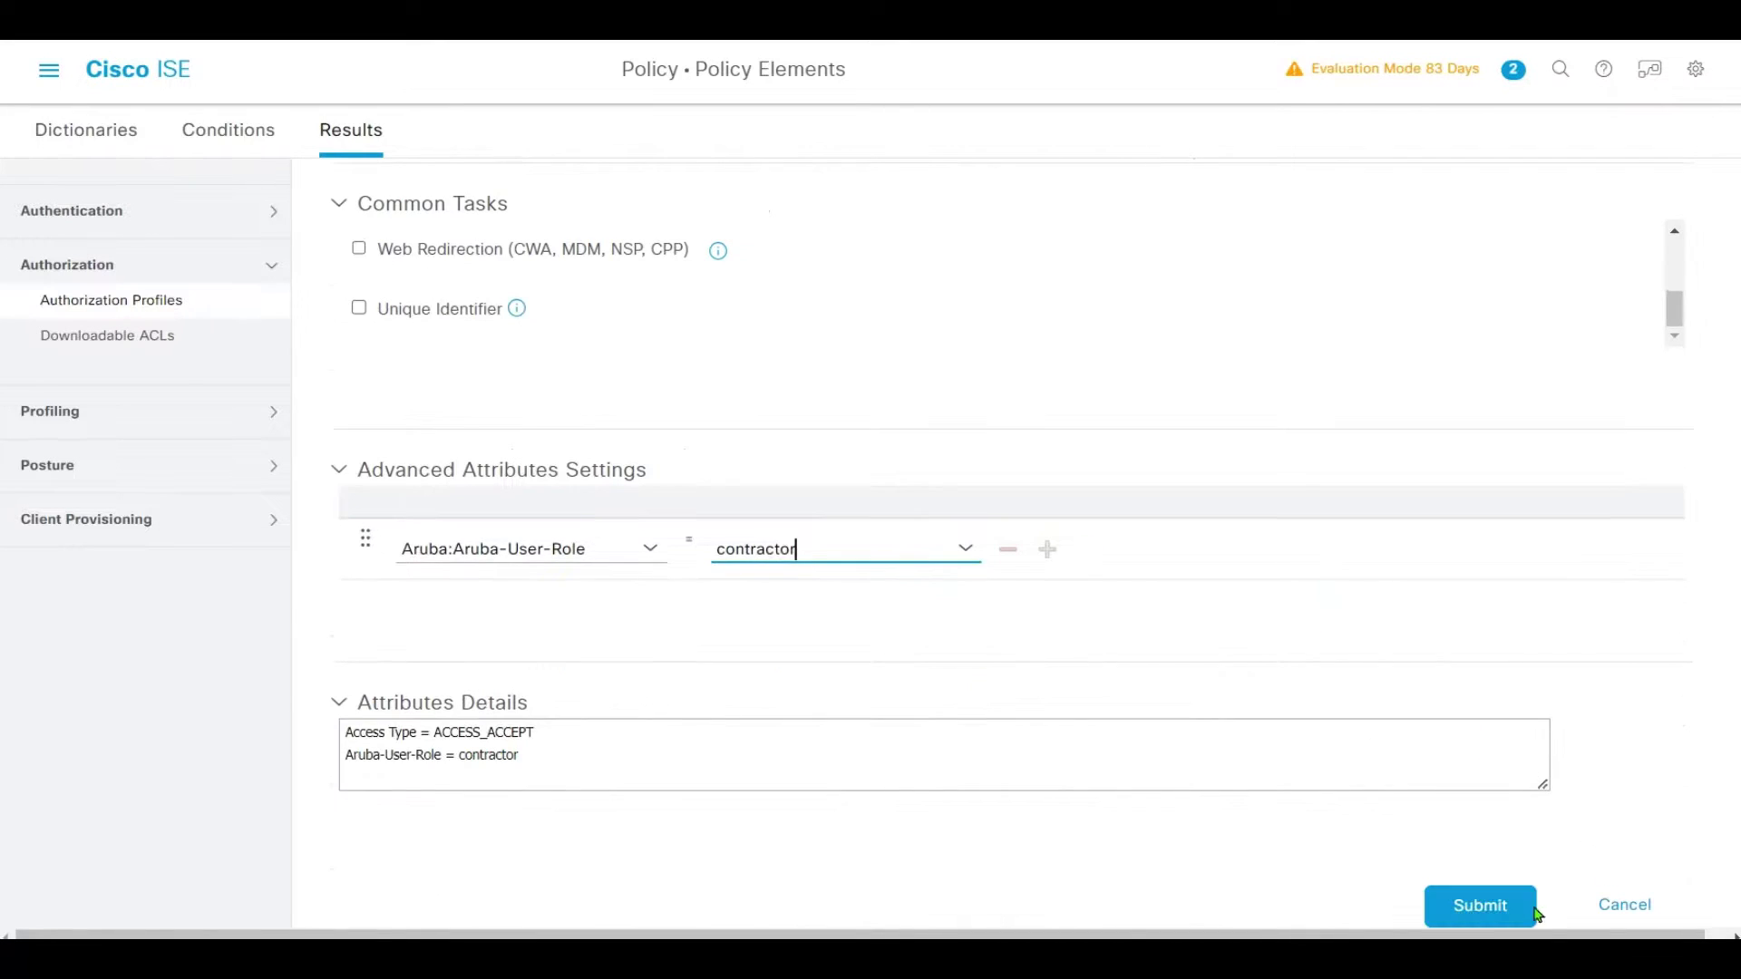
left_click(1526, 917)
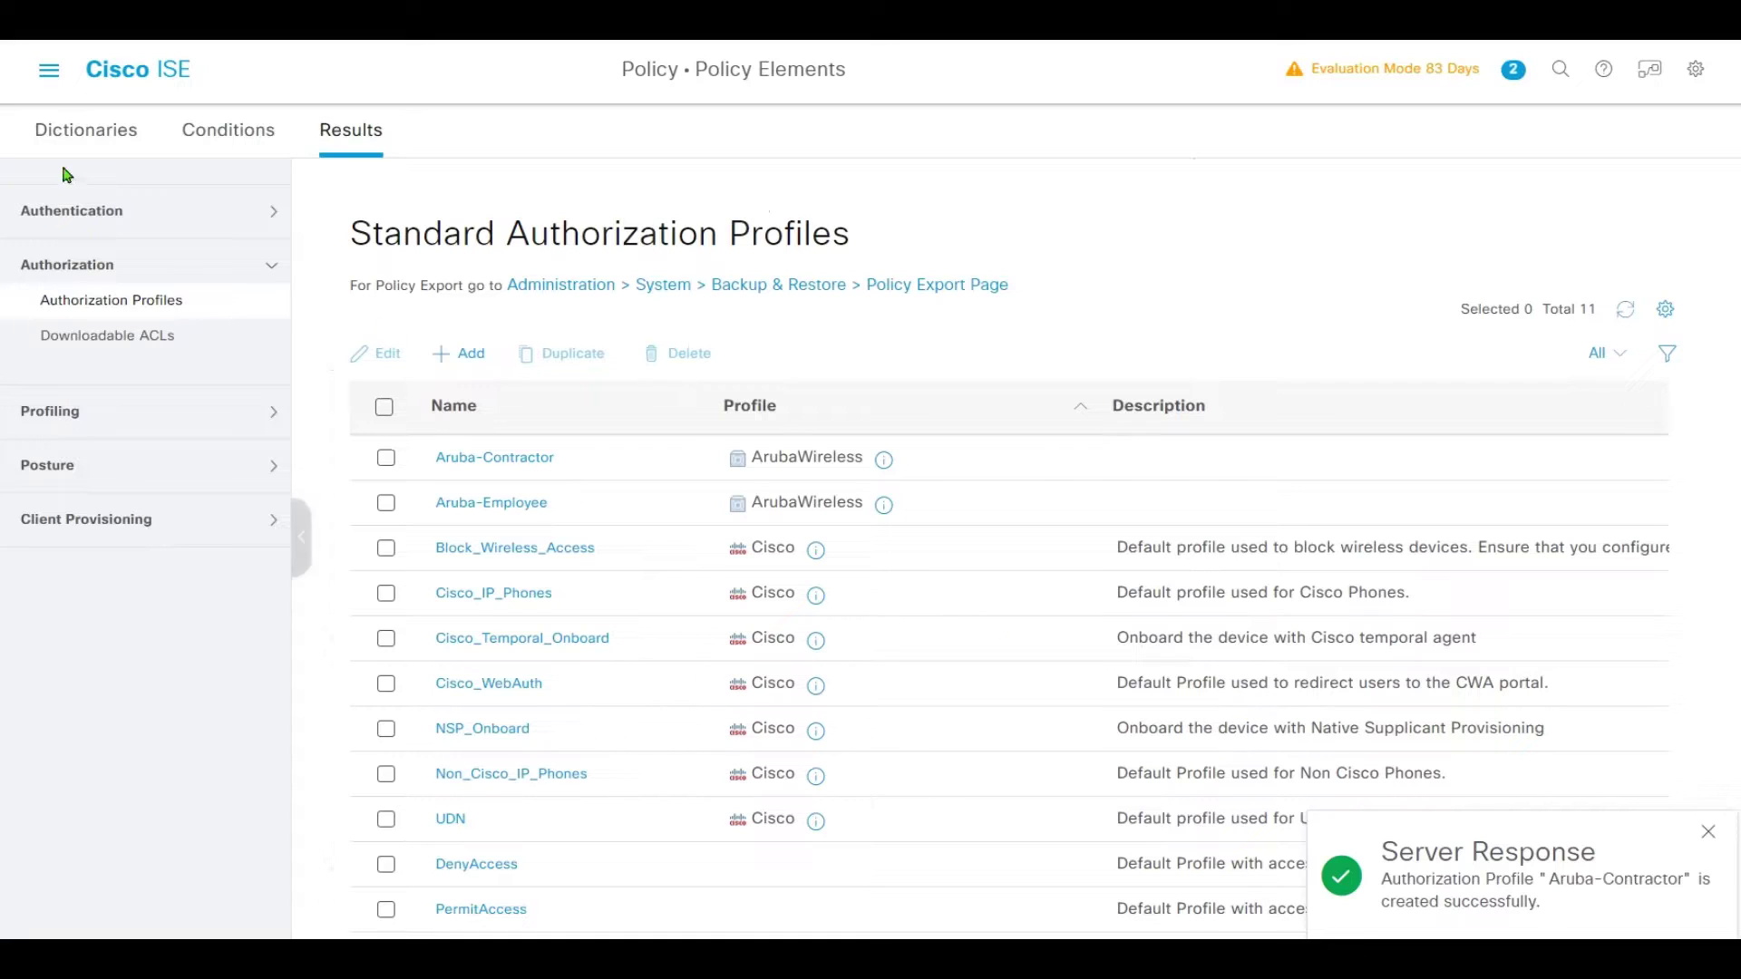
Open the Wireless Aruba Demo WIFI policy set and expand its Authorization Policy rules.
left_click(49, 70)
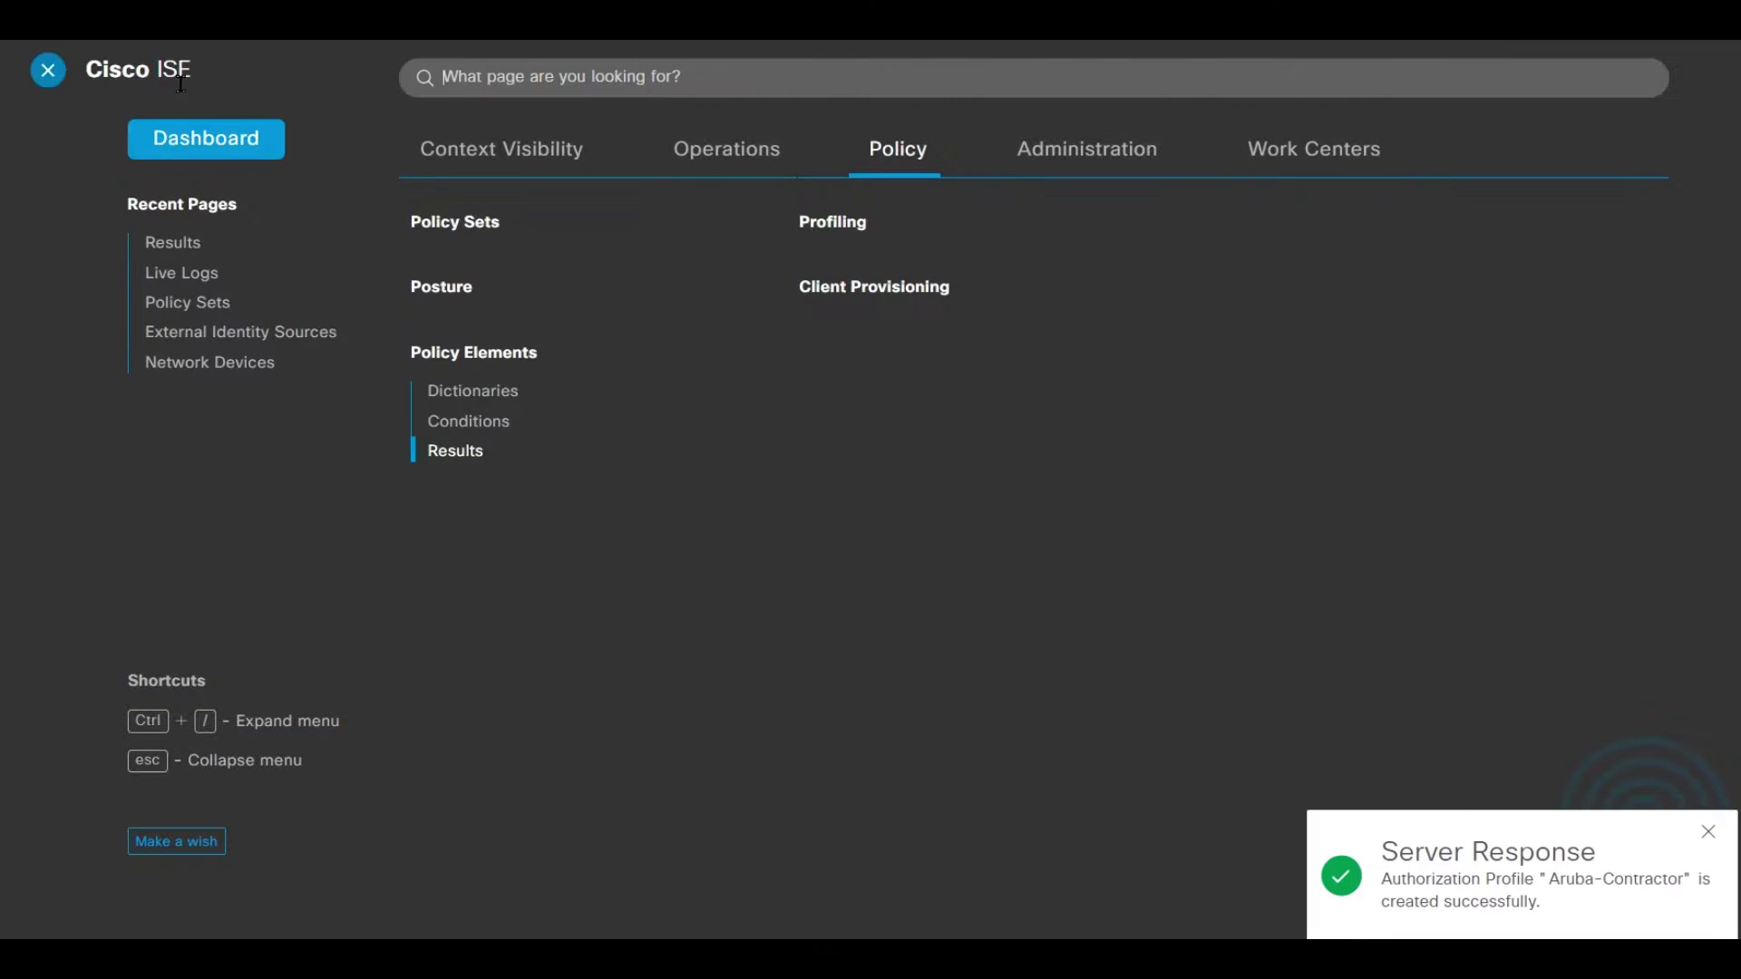
left_click(492, 217)
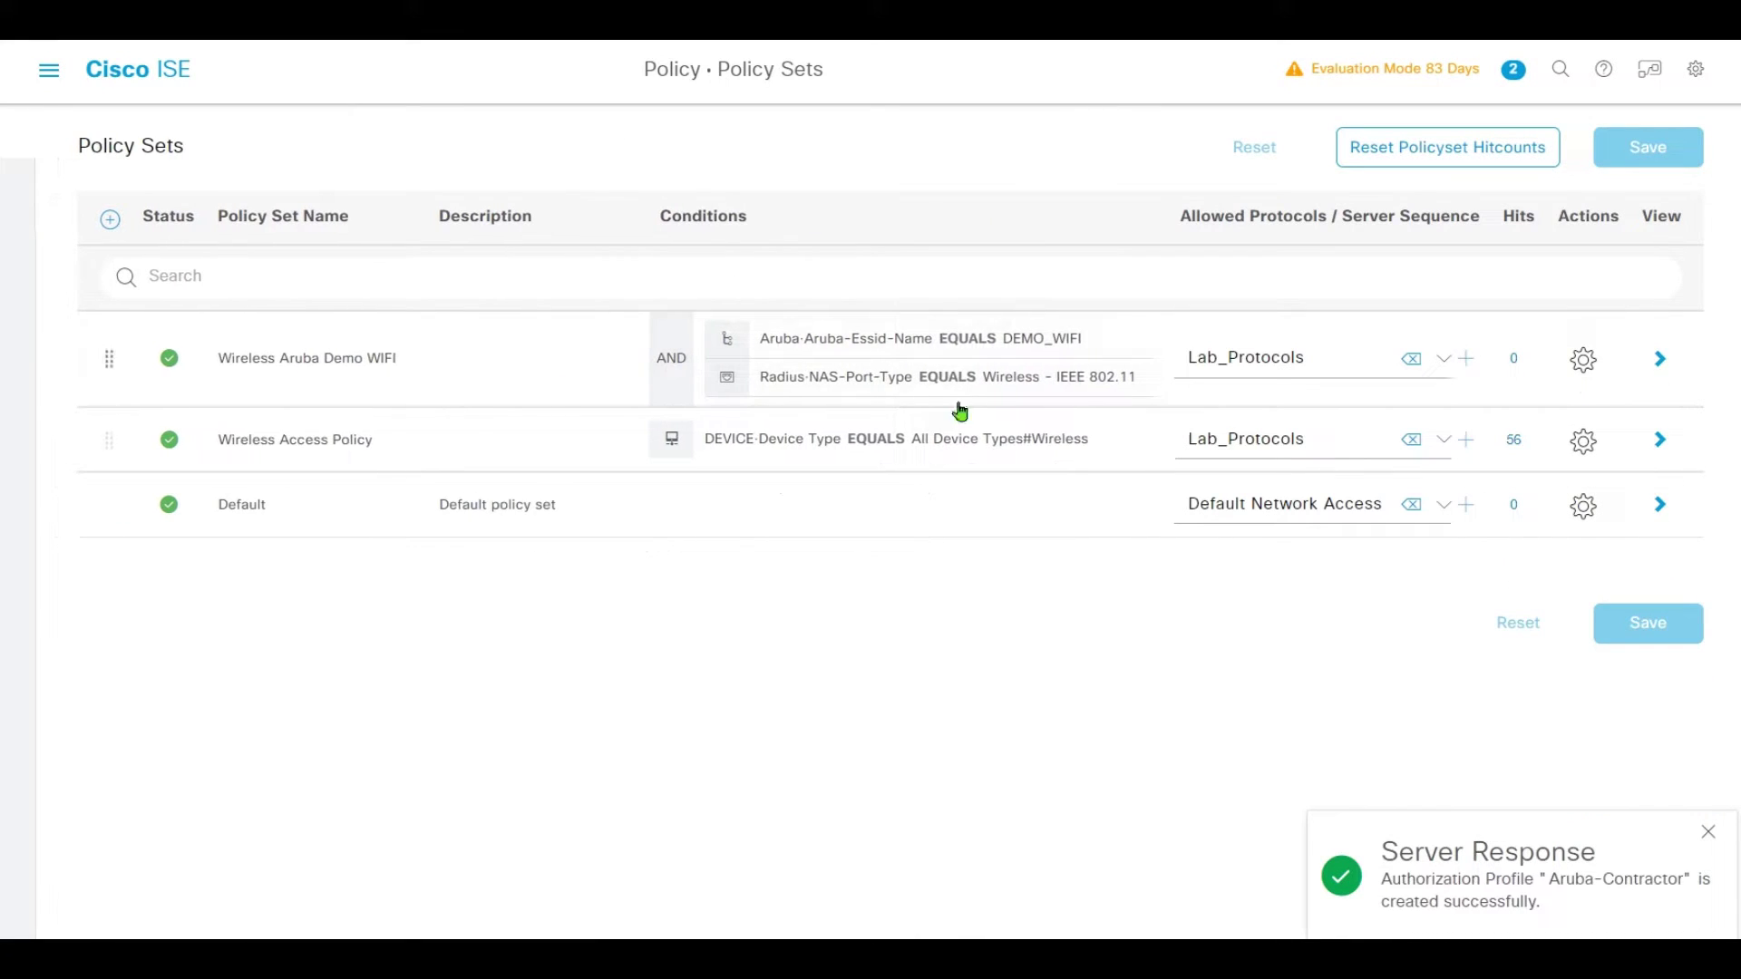
left_click(1658, 360)
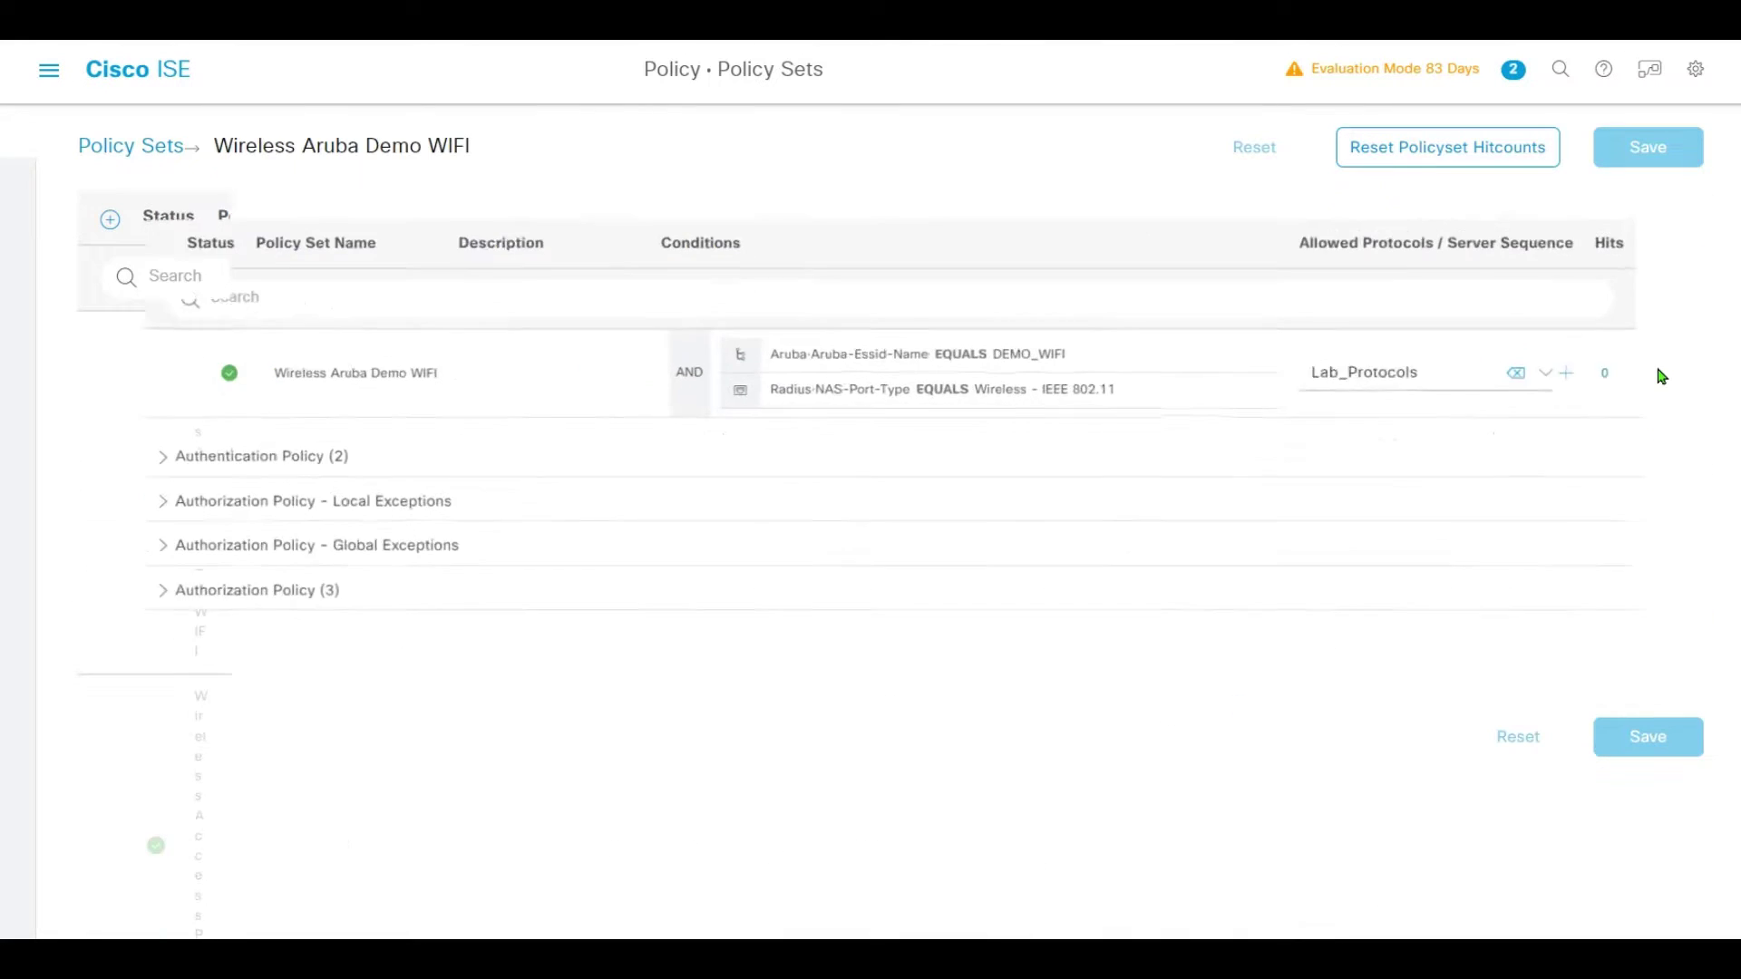
left_click(127, 617)
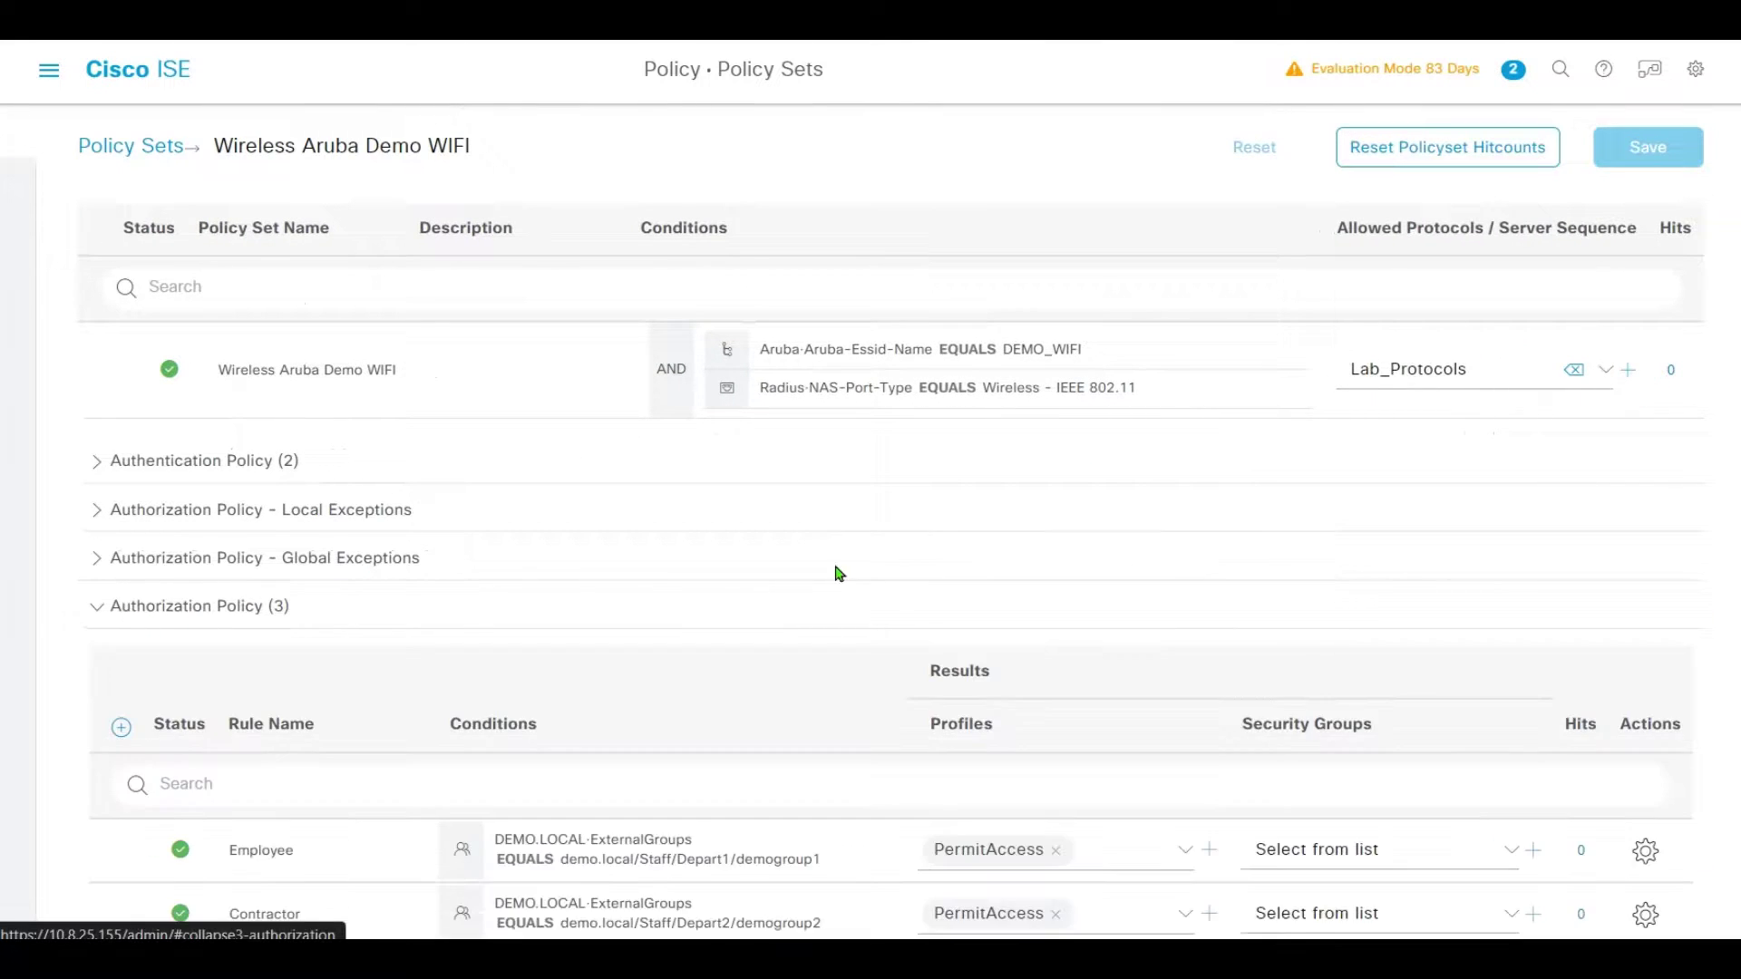
scroll(868, 573, "down", 1)
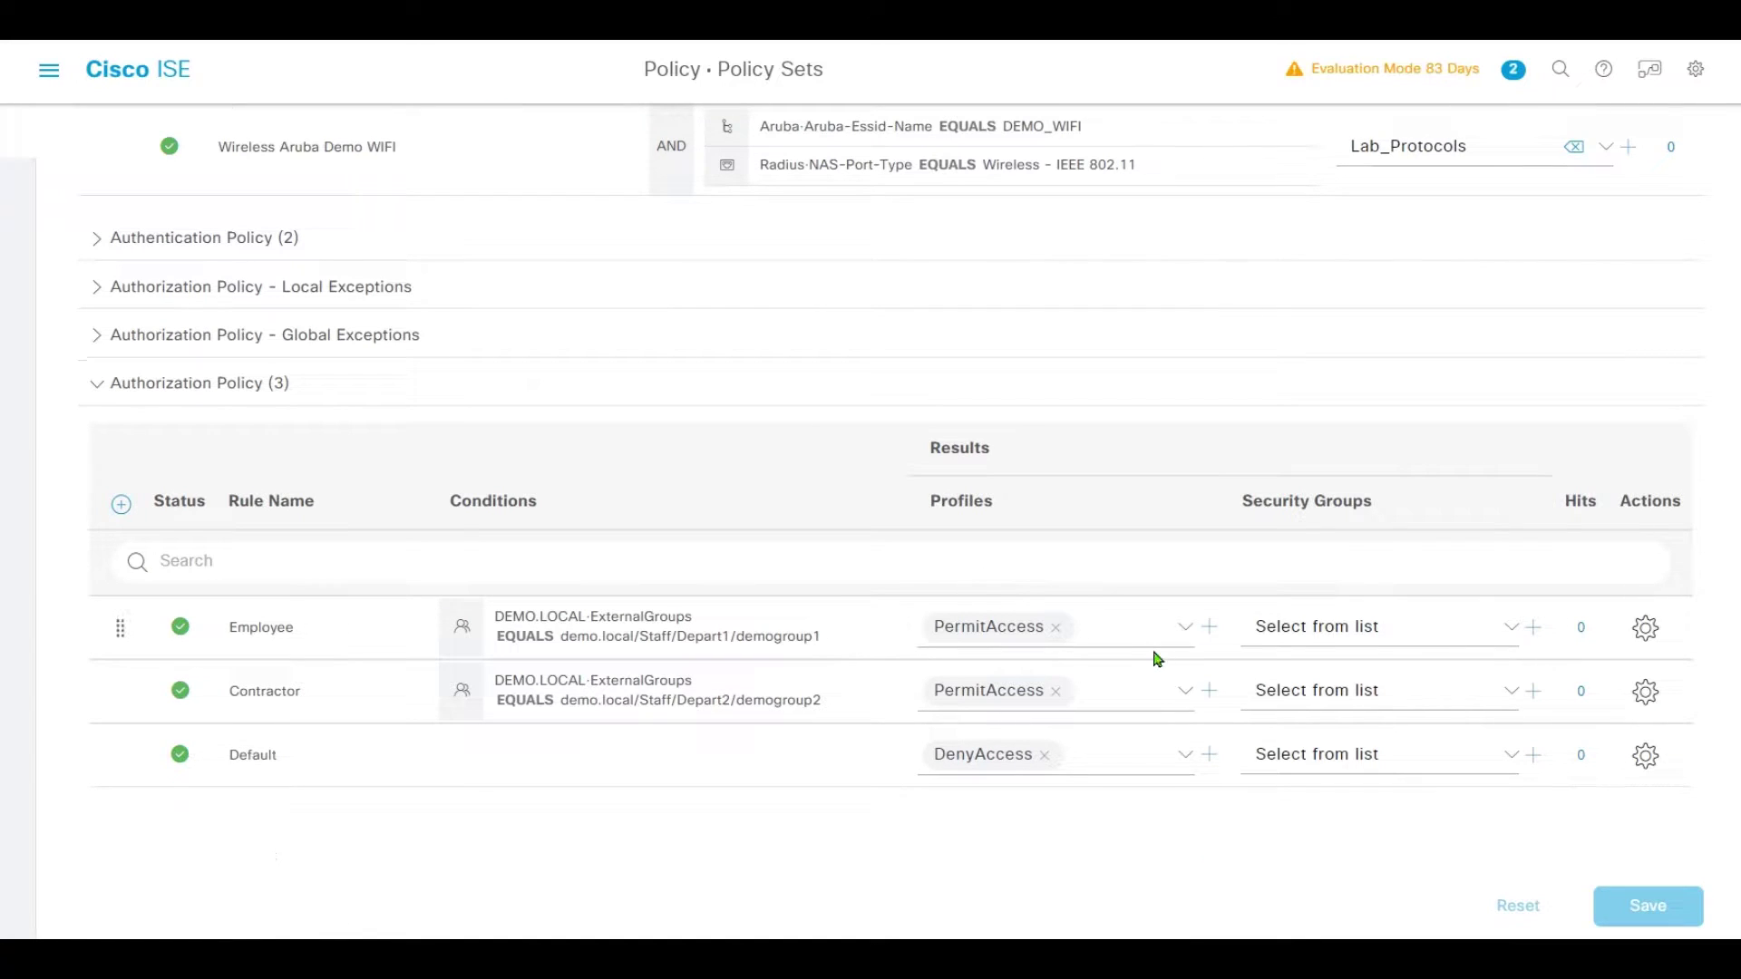
Replace PermitAccess with Aruba-Employee on Employee and Aruba-Contractor on Contractor, then save.
left_click(1056, 628)
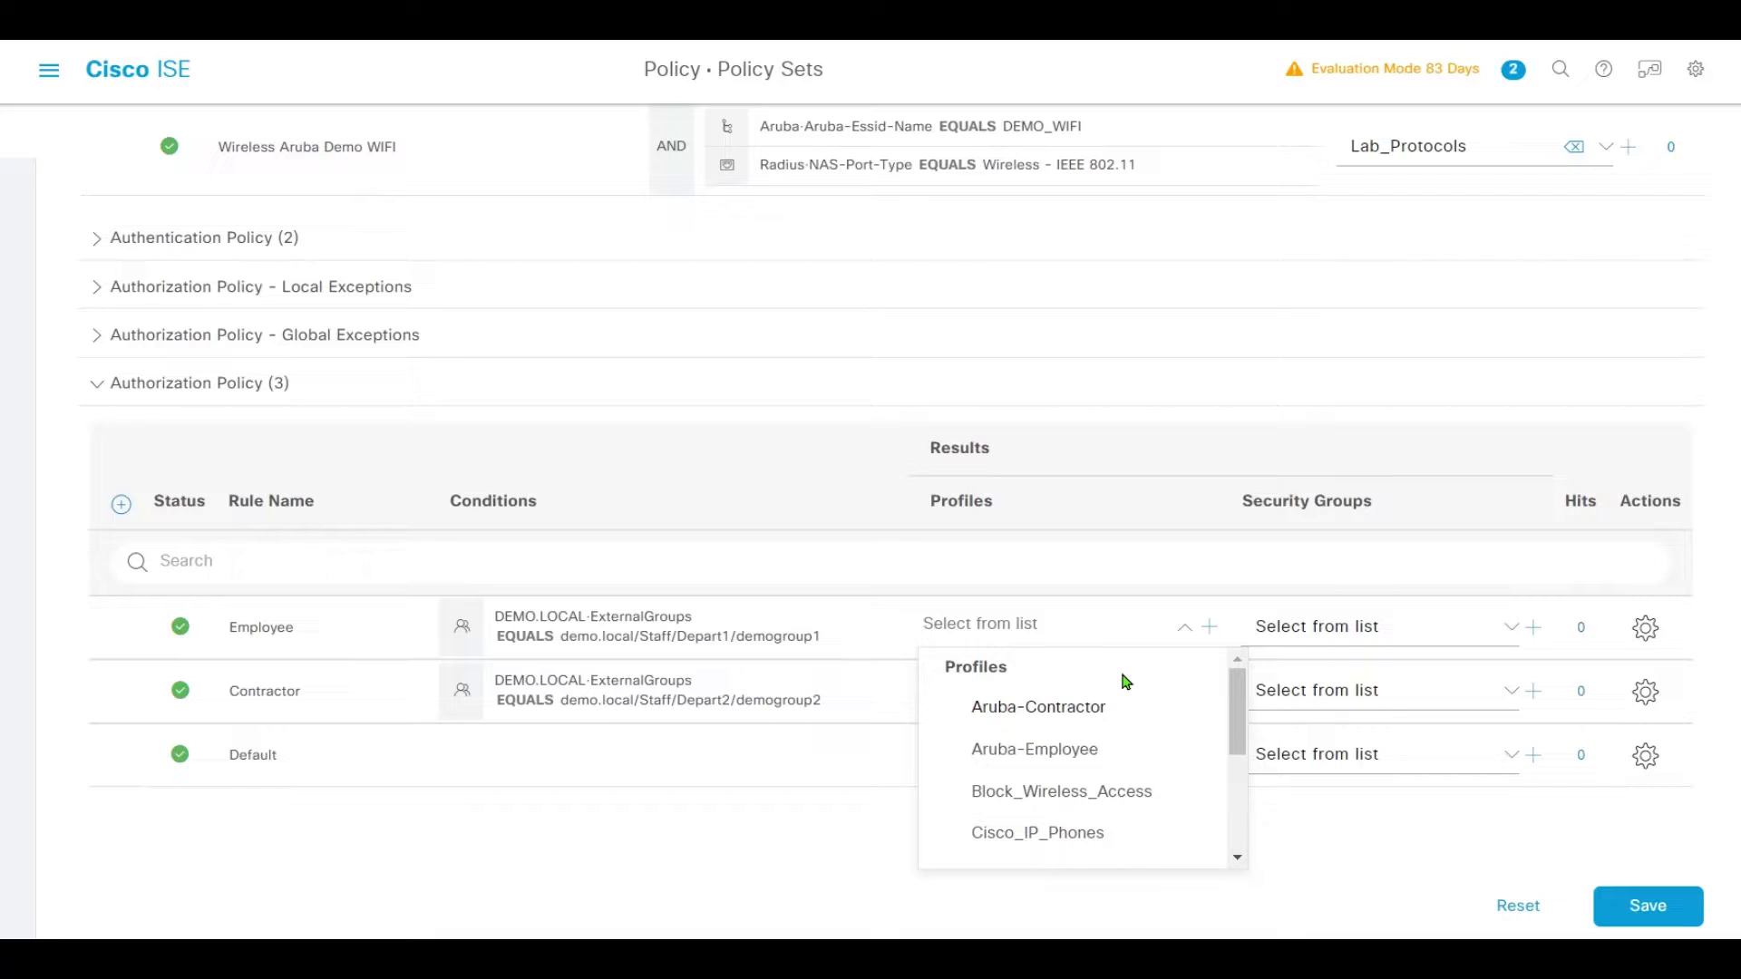
left_click(1084, 754)
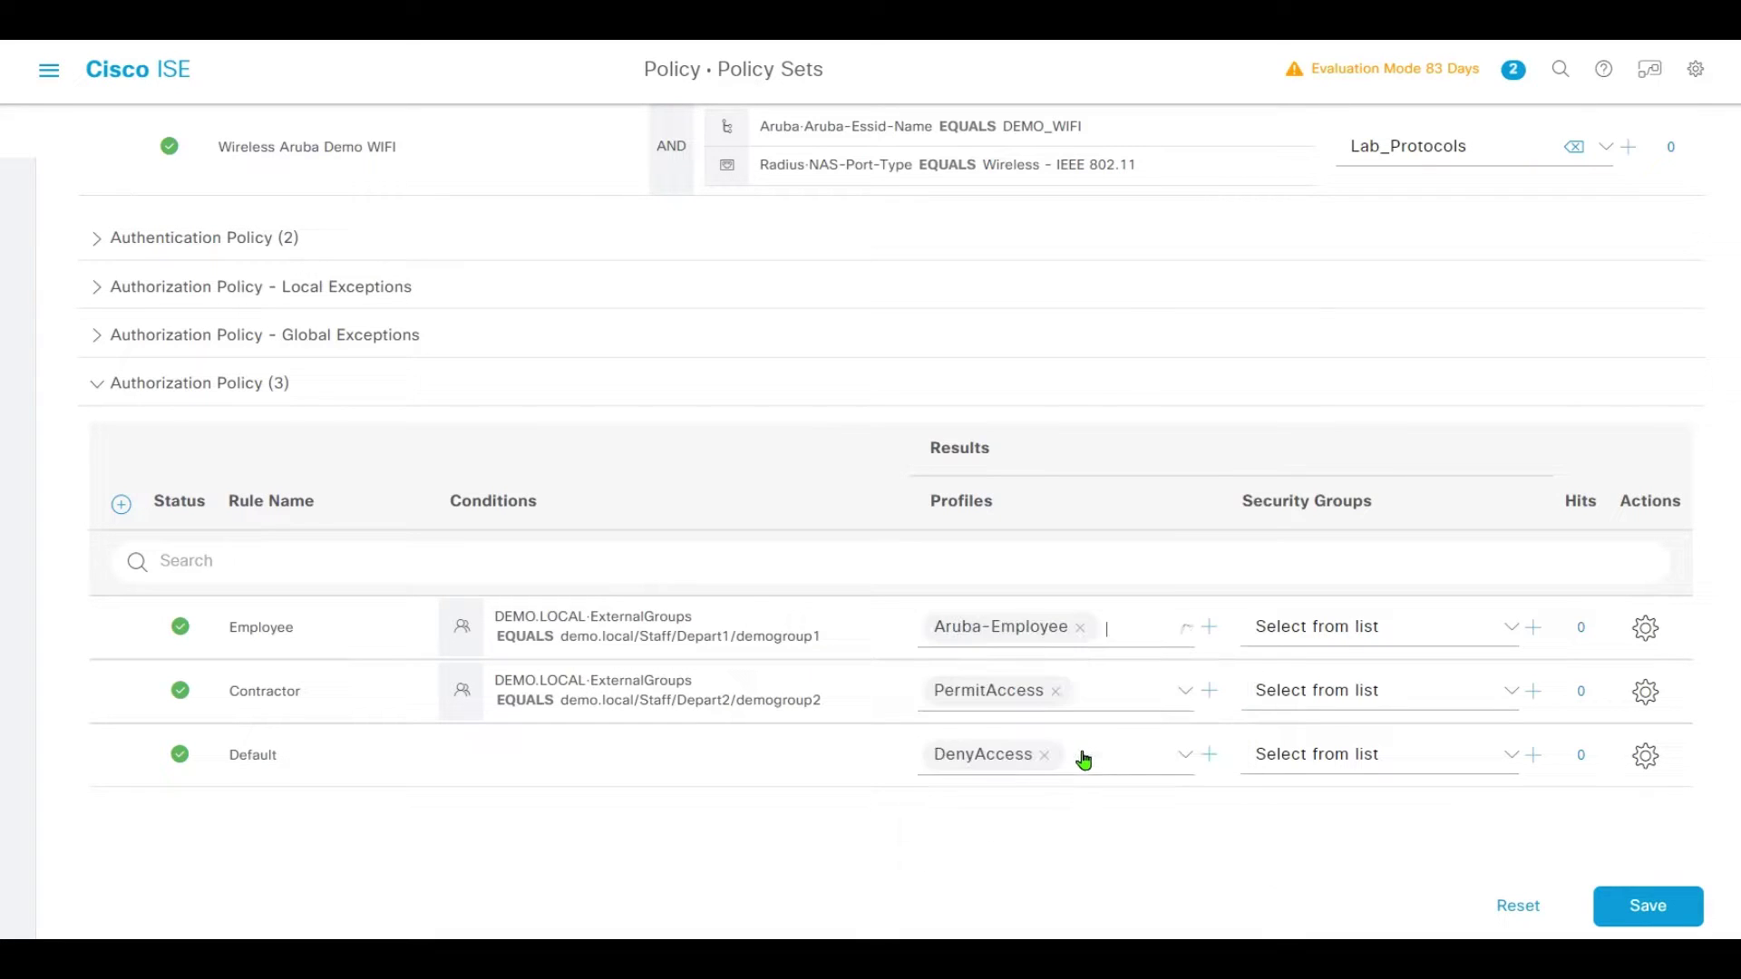
left_click(1056, 691)
scroll(1133, 767, "down", 1)
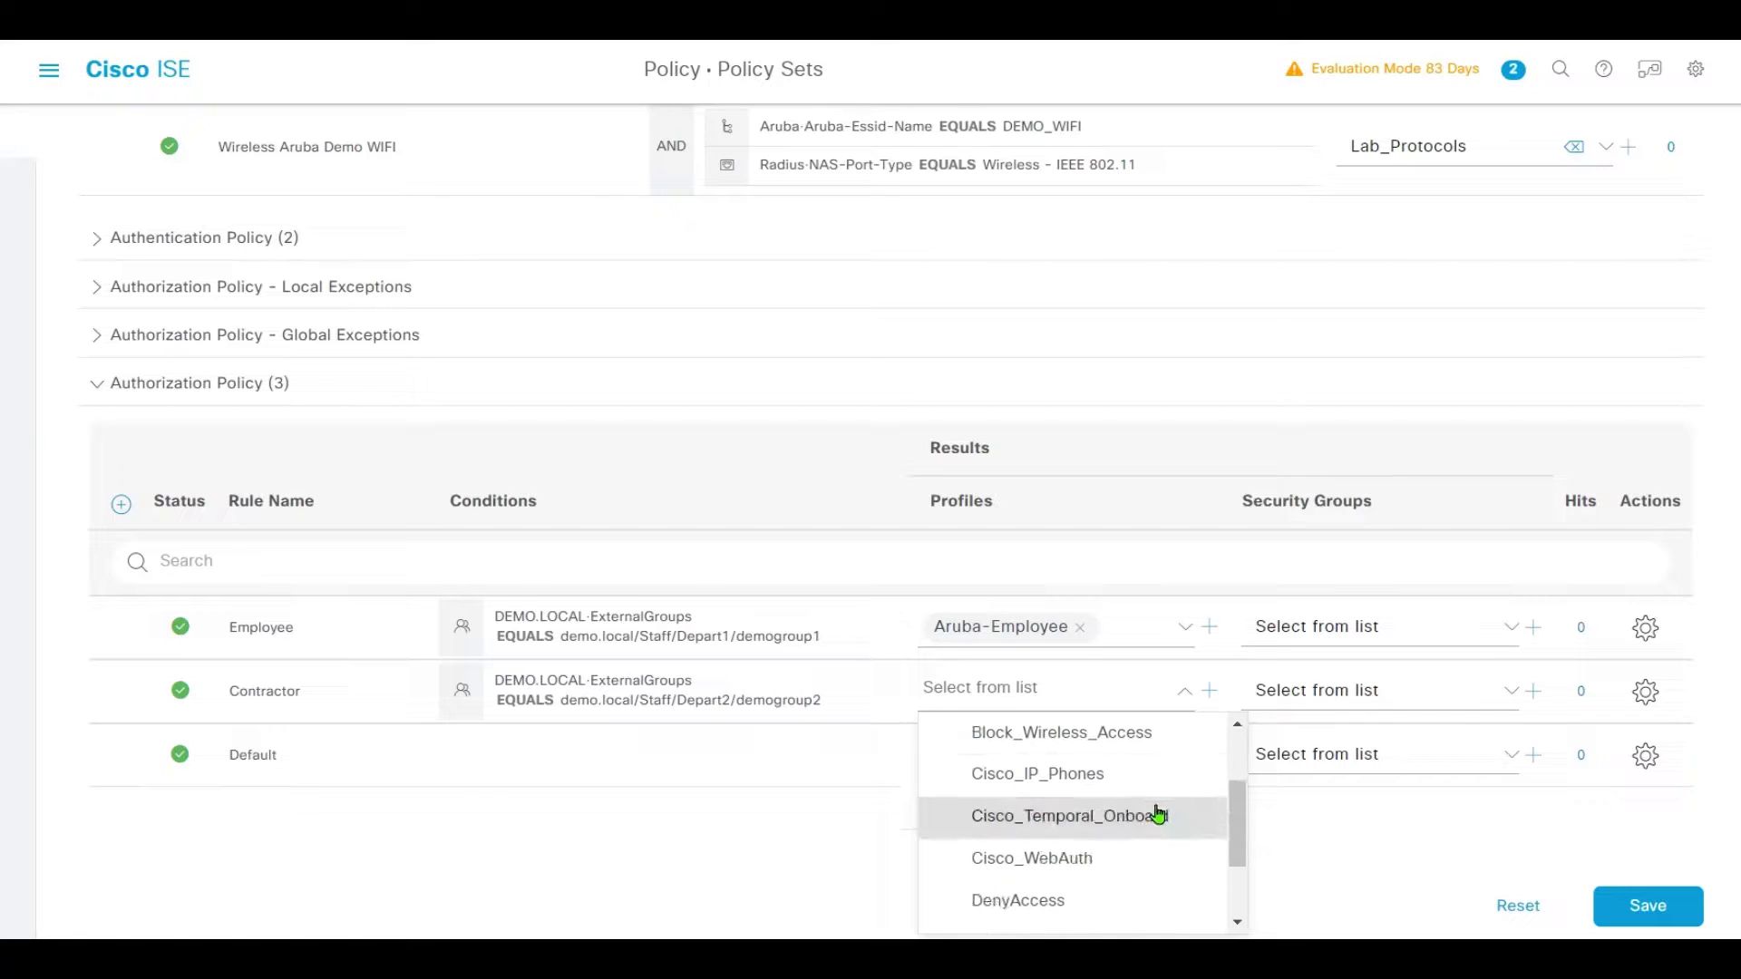
scroll(1150, 812, "up", 1)
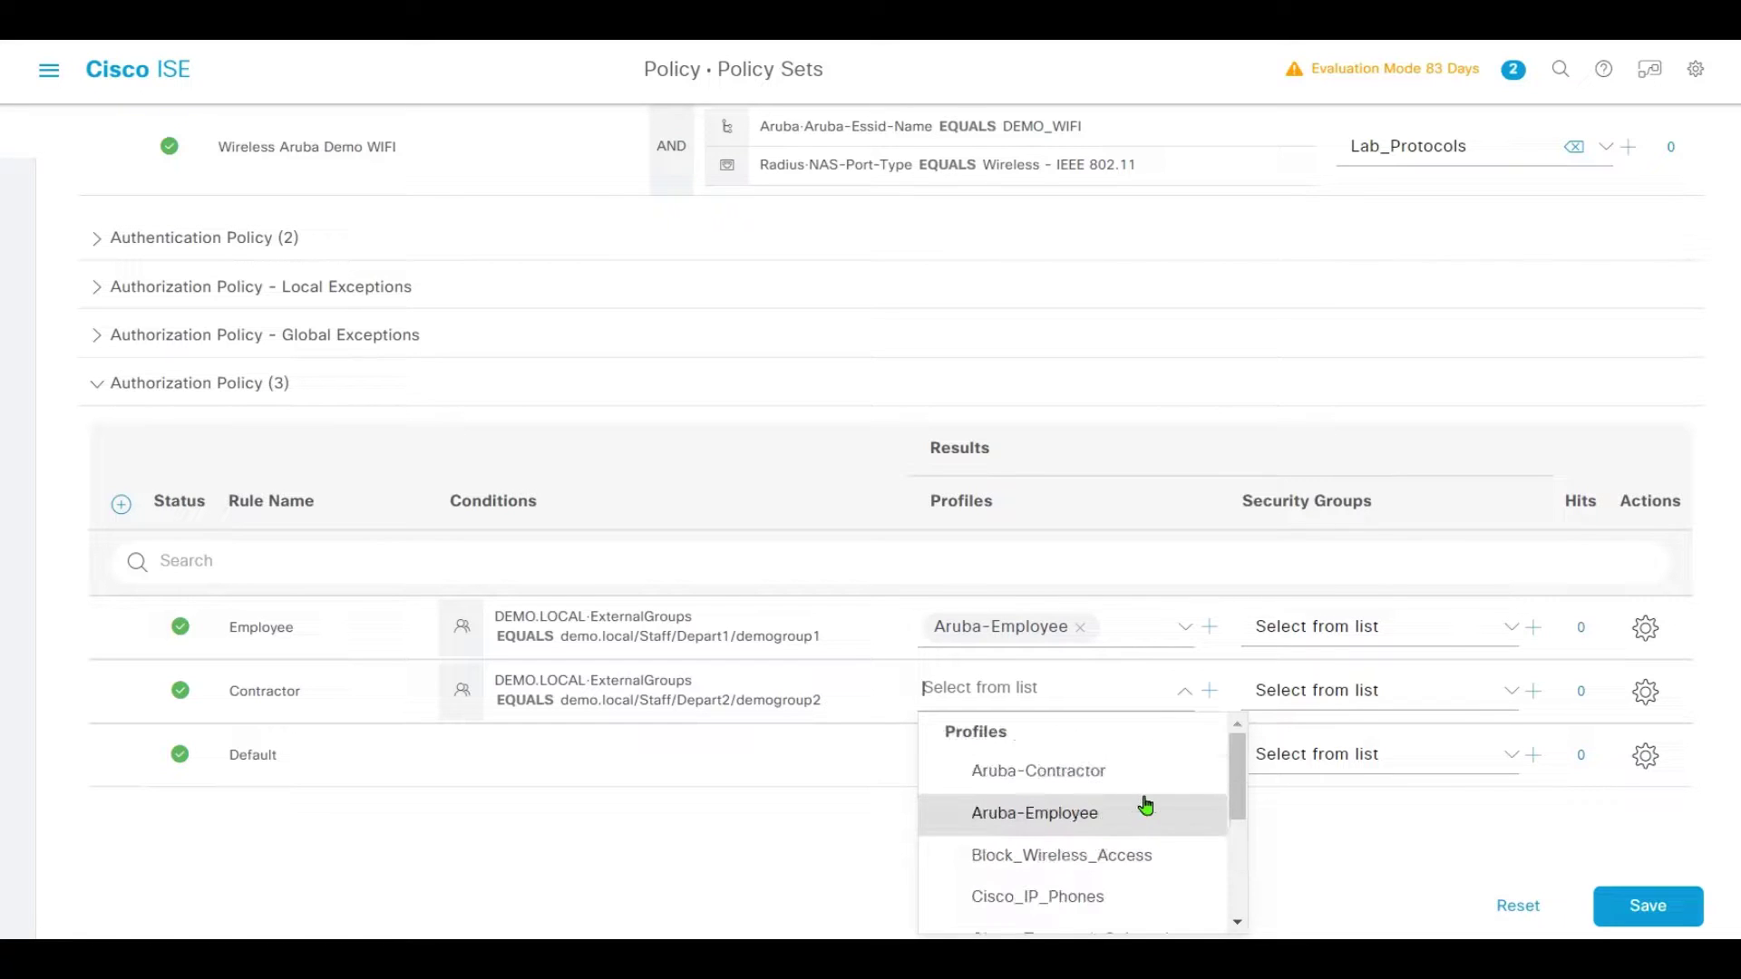
left_click(1100, 773)
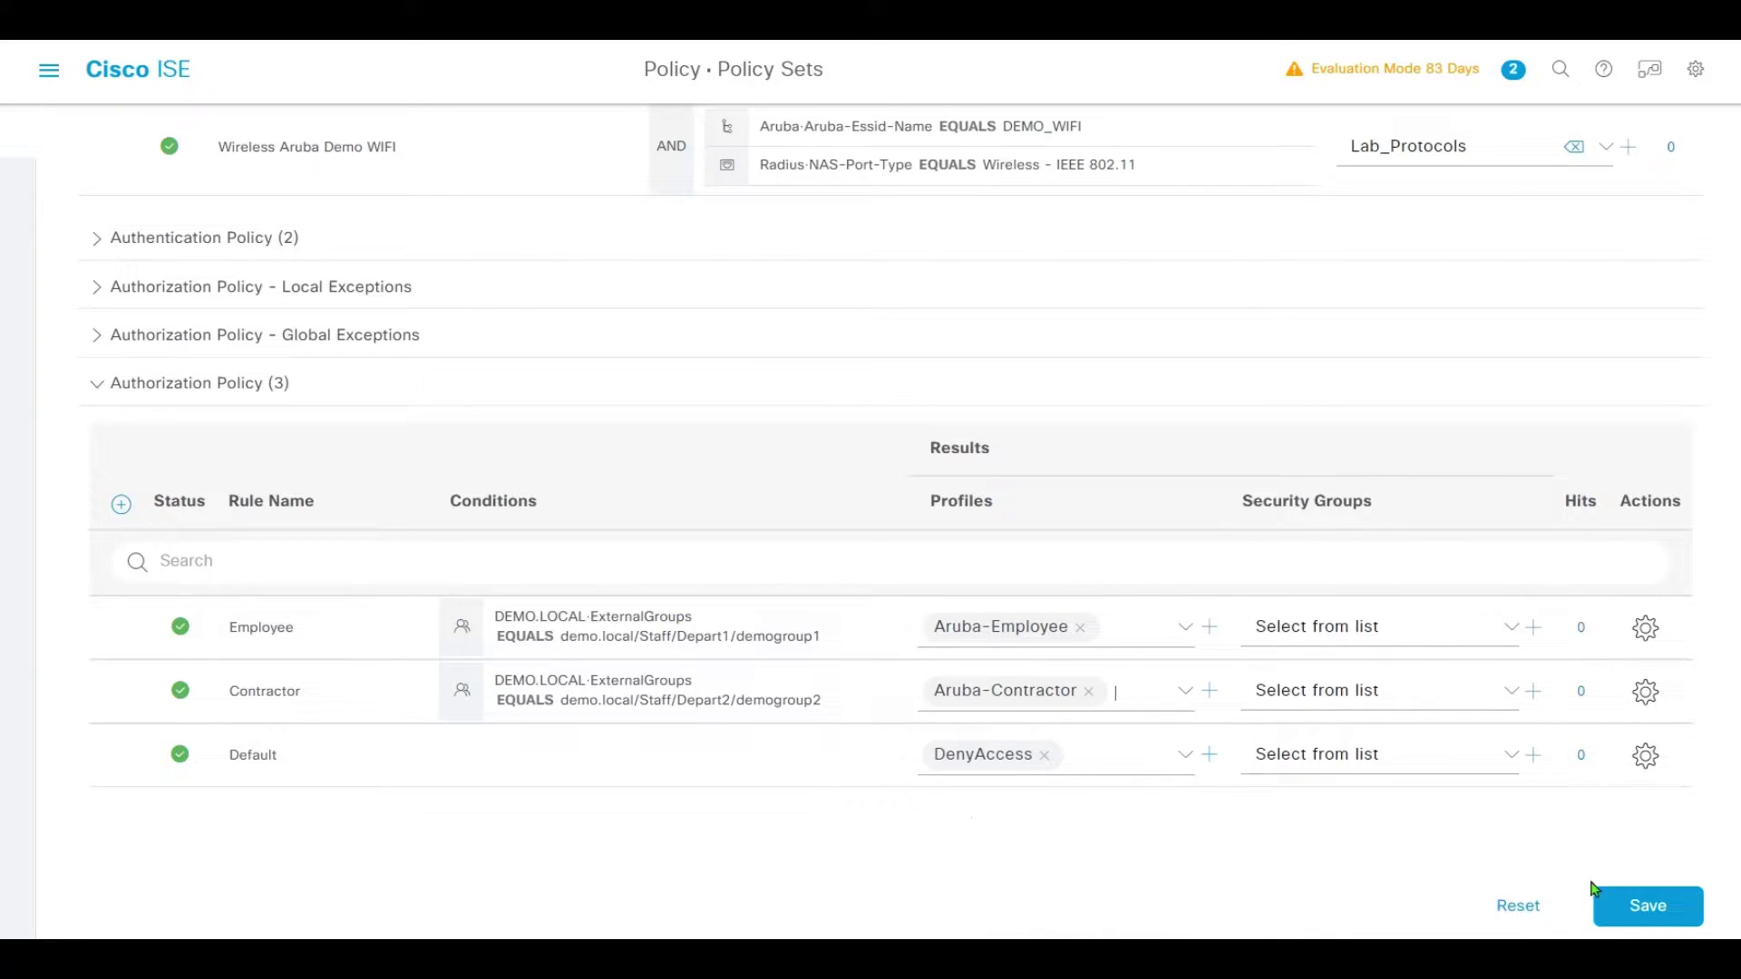
left_click(1649, 907)
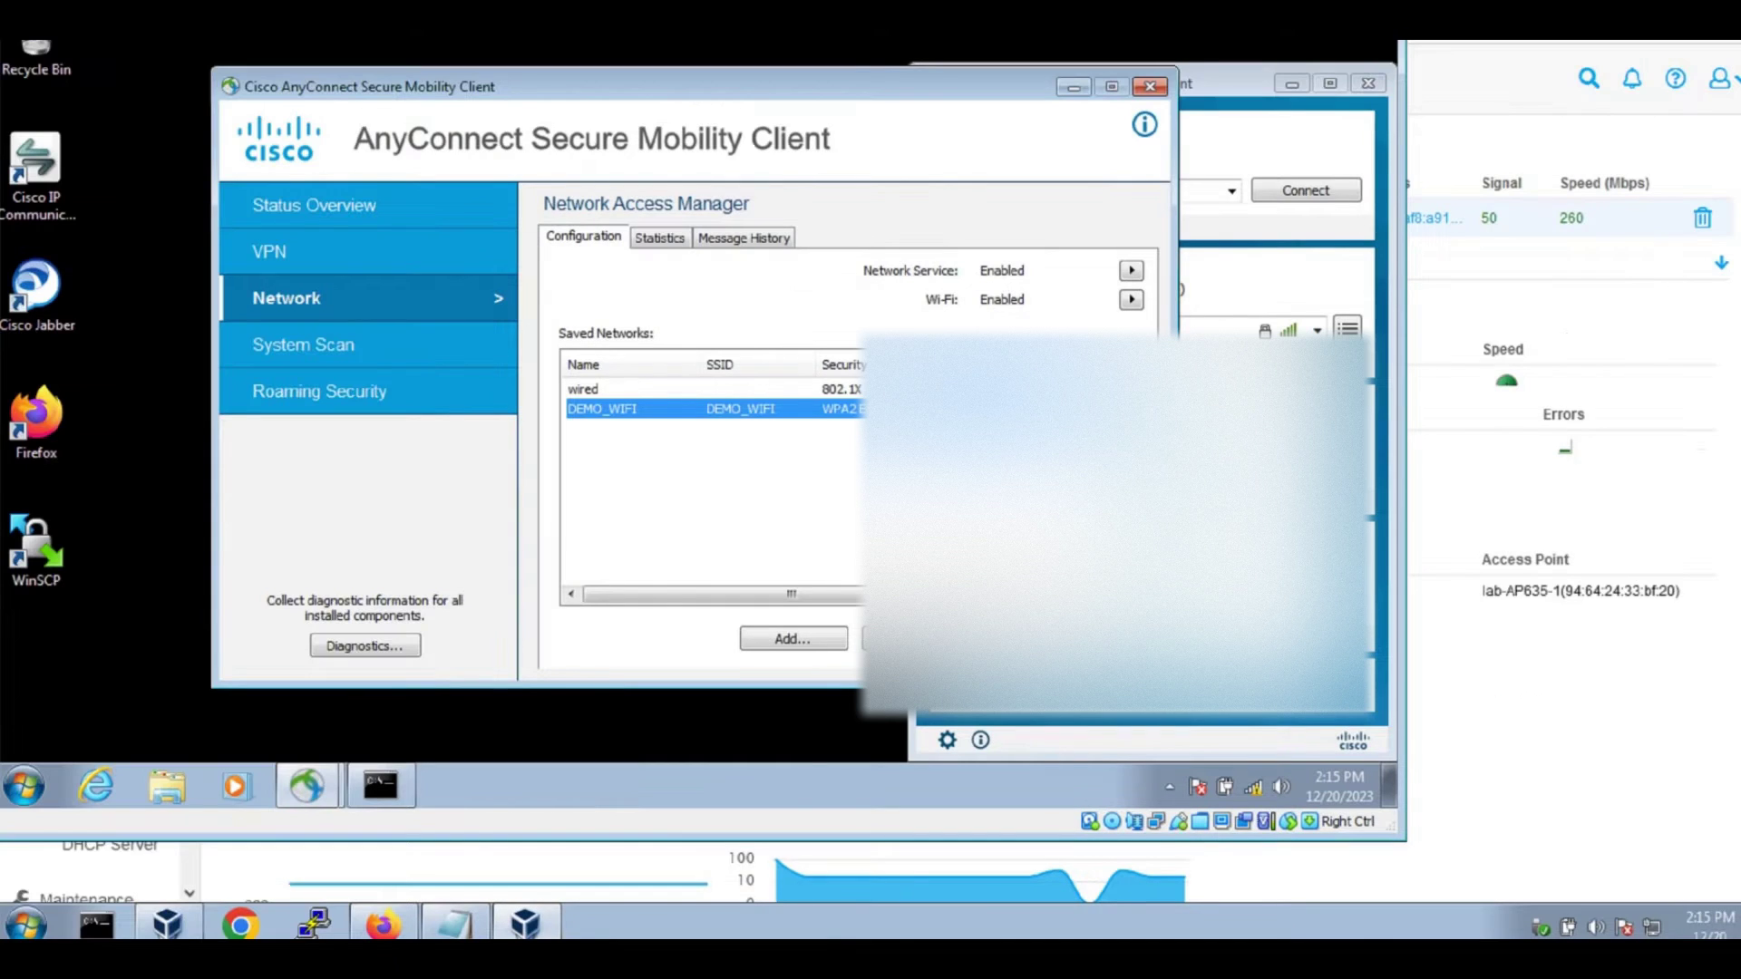
Delete the saved DEMO_WIFI network and reconnect using certificate-based EAP-FAST authentication.
key("Delete")
left_click(1150, 86)
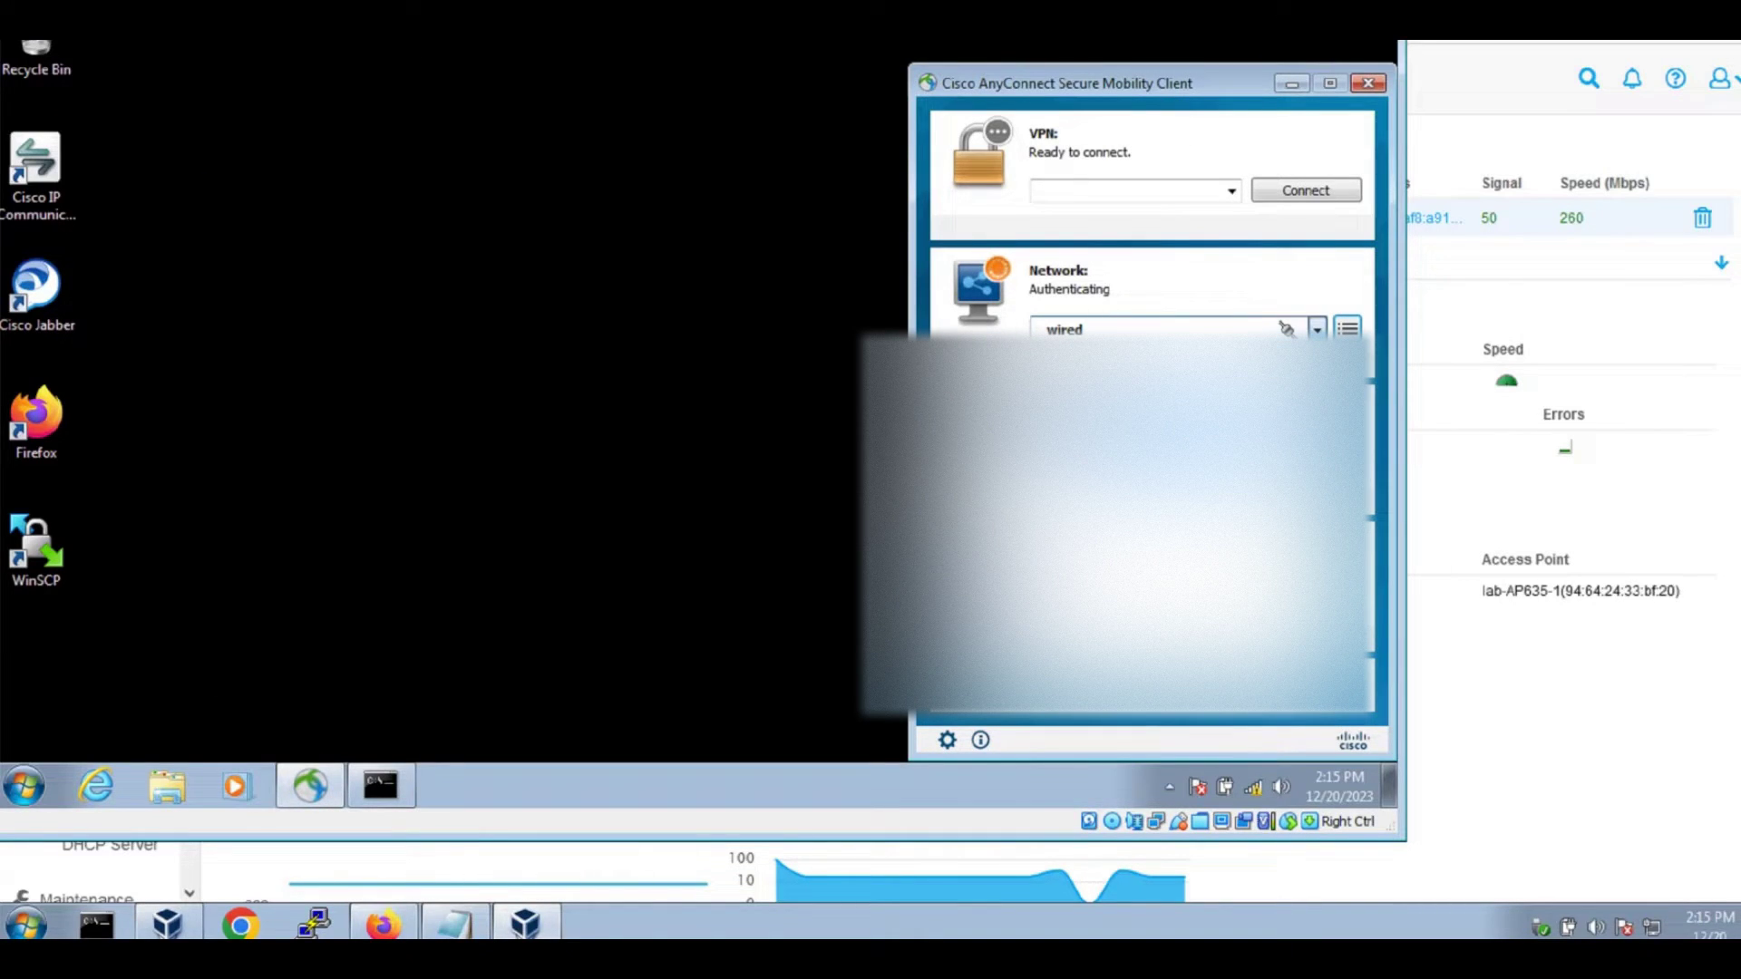
left_click(599, 498)
left_click(567, 513)
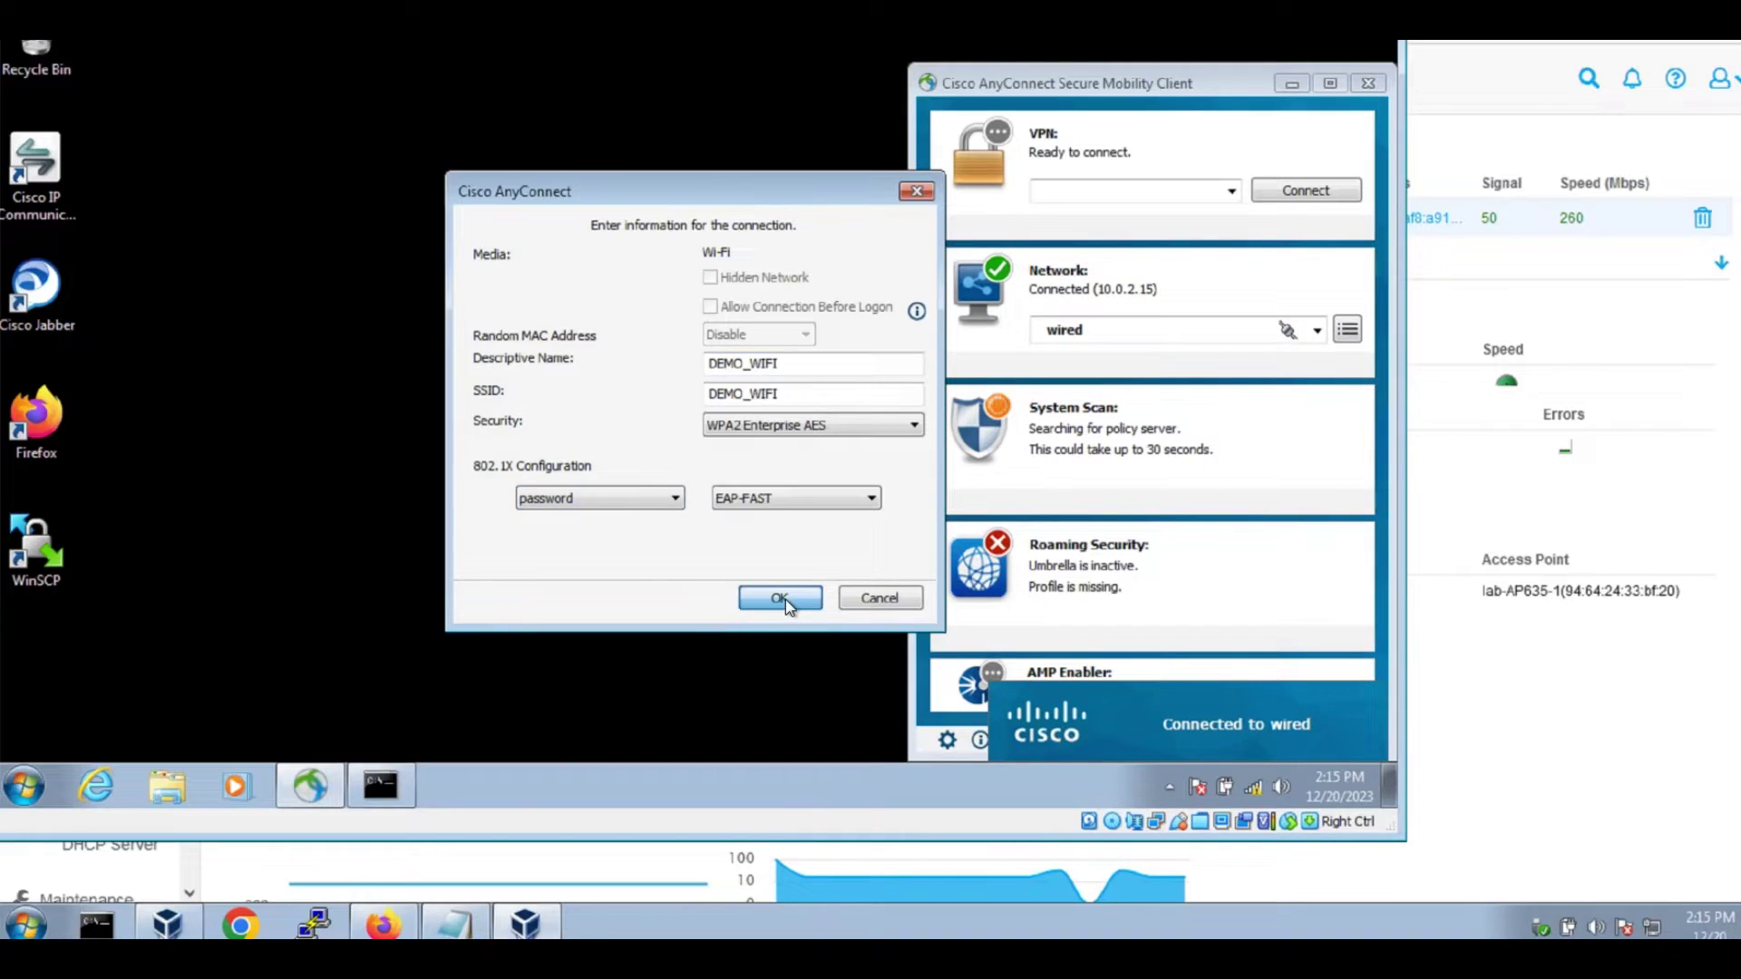
left_click(785, 601)
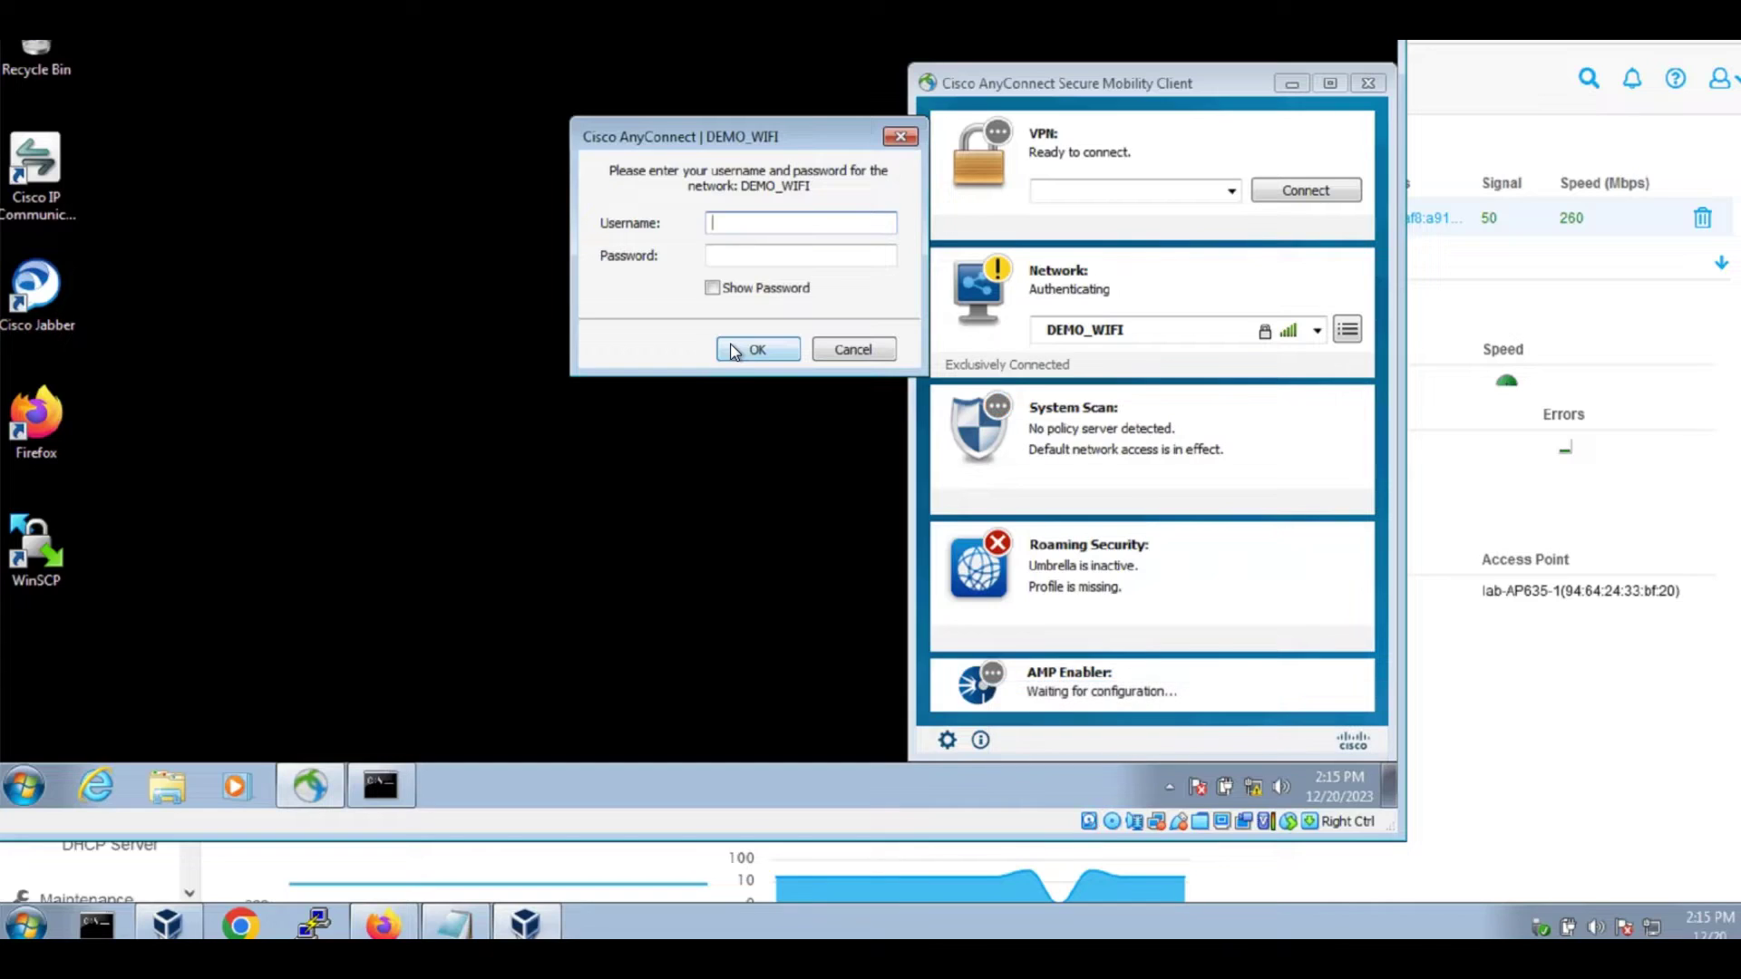
left_click(736, 350)
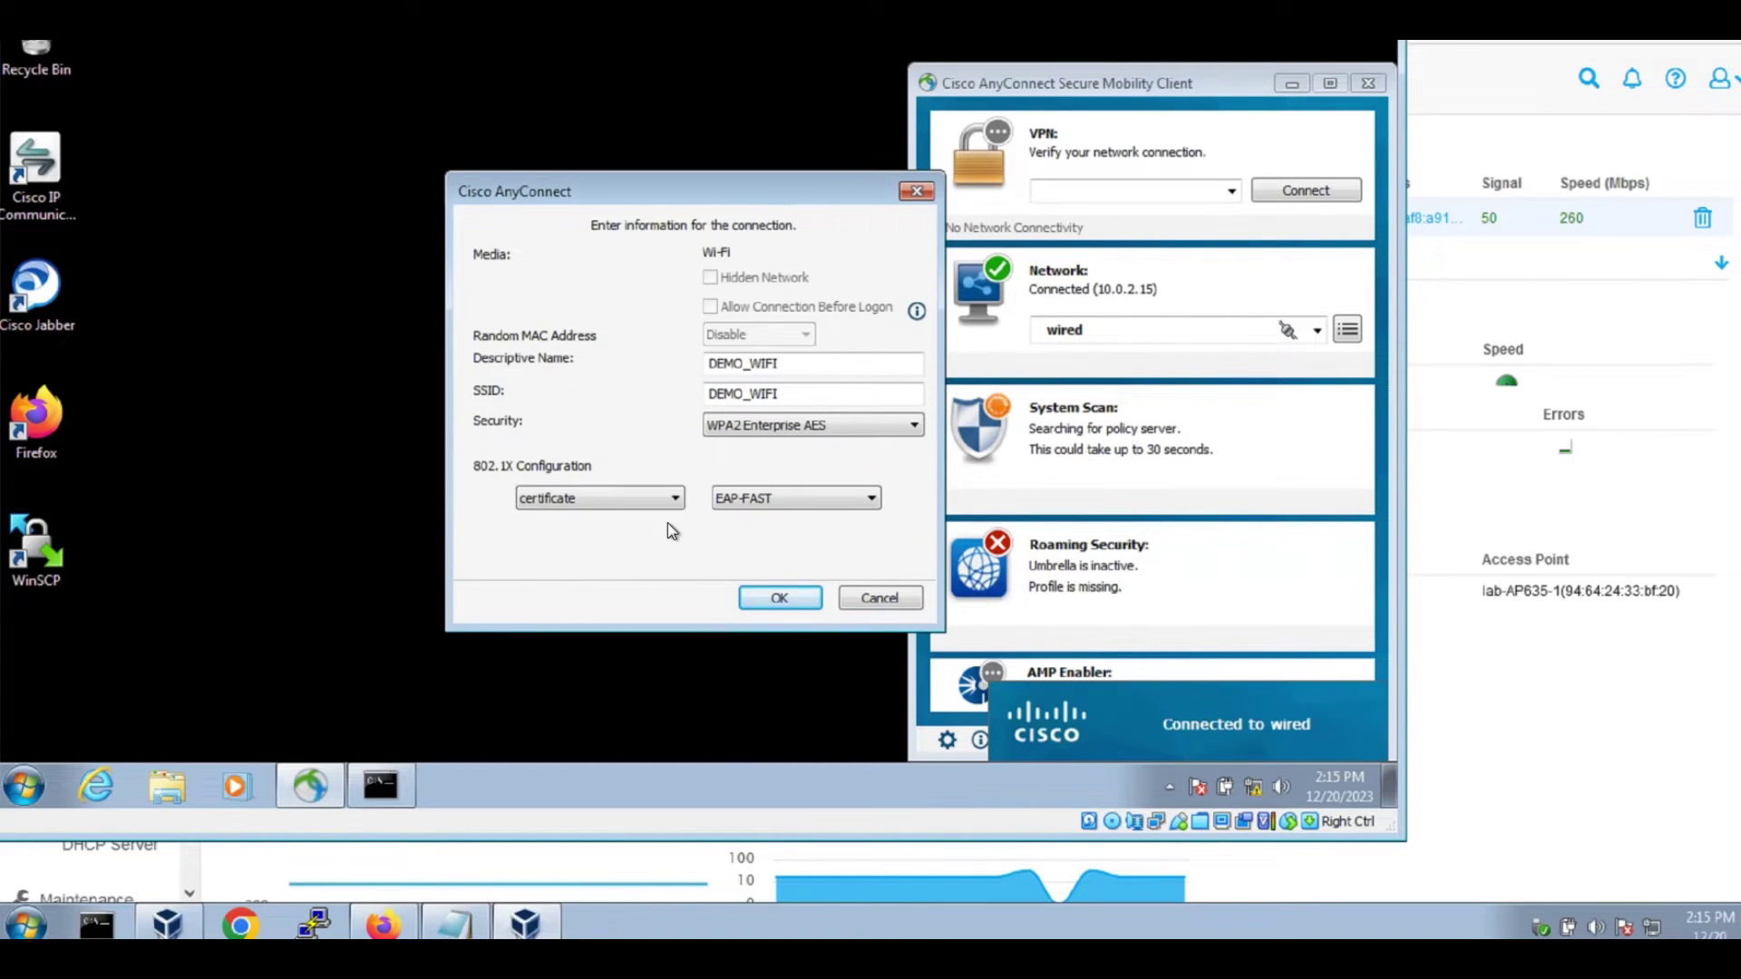
left_click(781, 602)
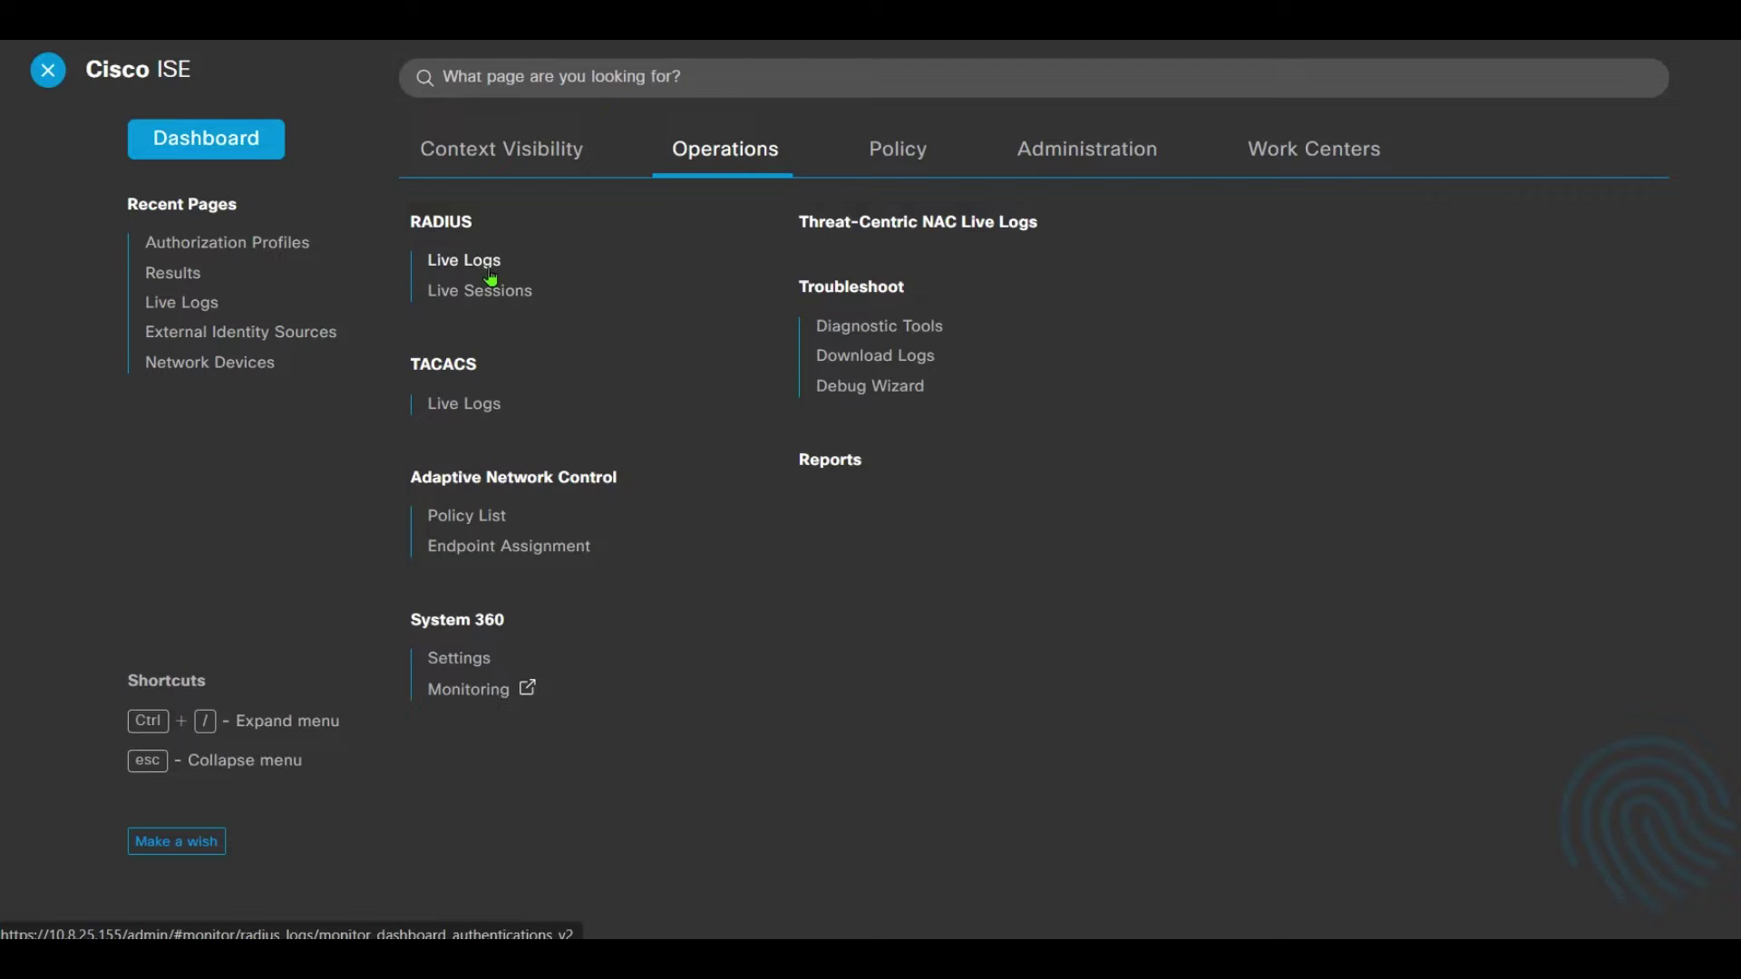
Open the latest RADIUS live log's detail report and check the Aruba-Contractor authorization result.
left_click(485, 264)
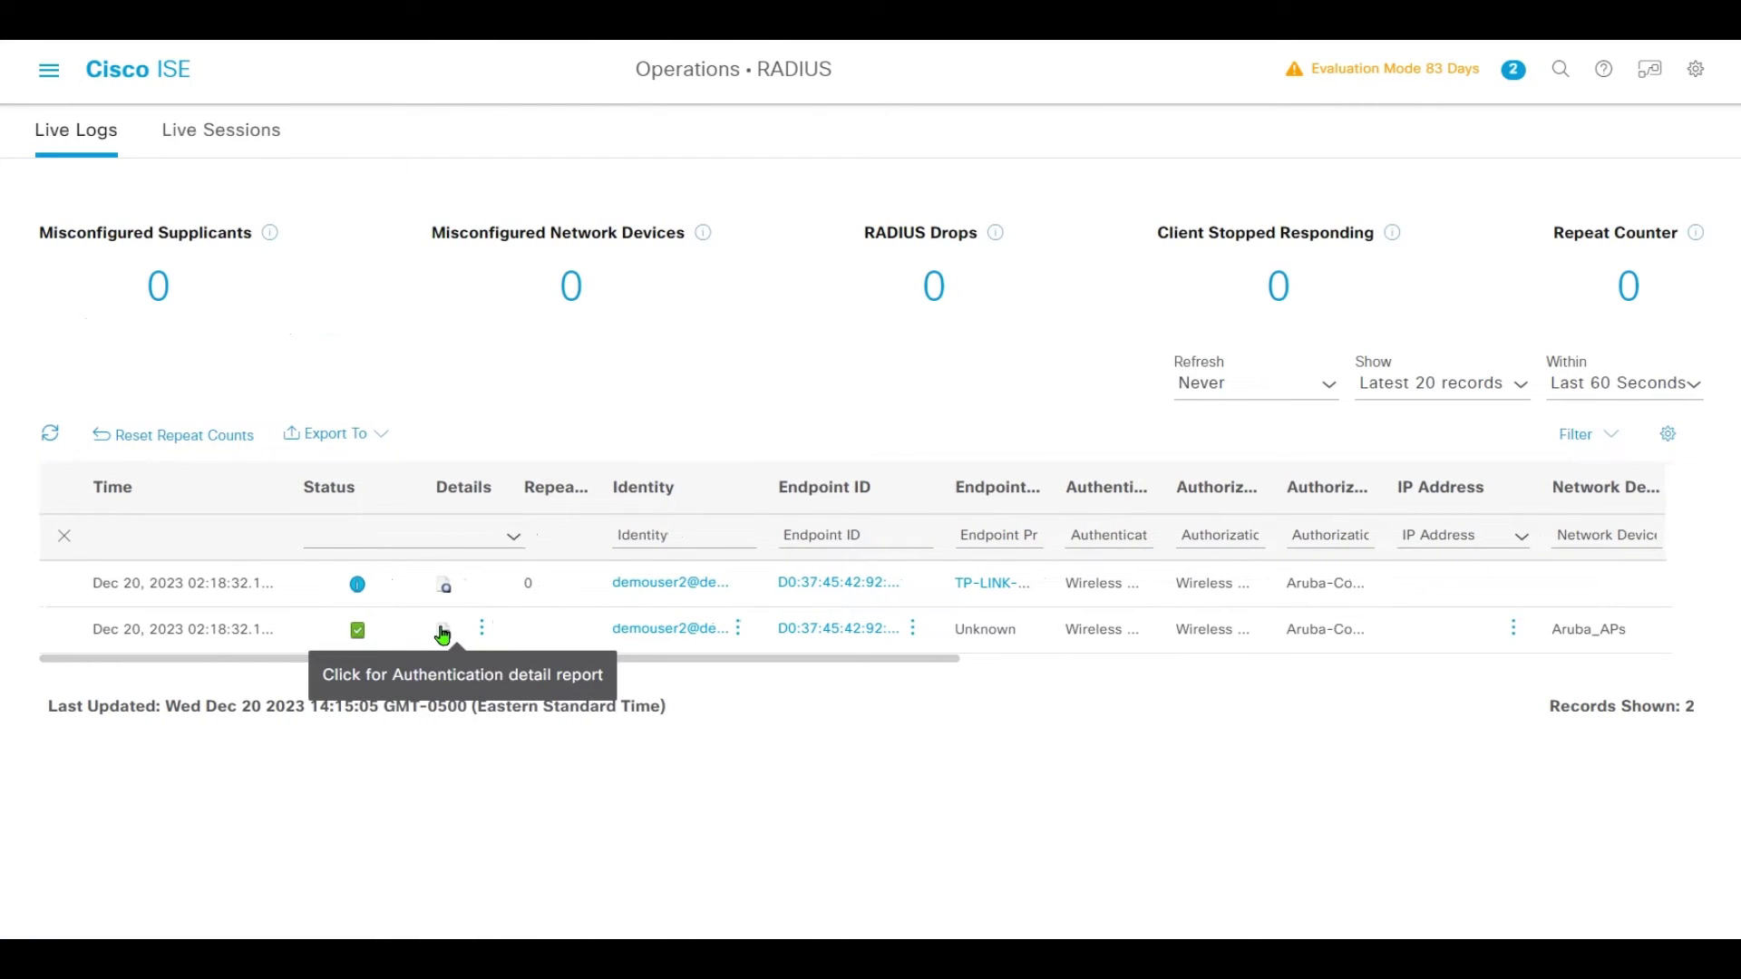
left_click(443, 635)
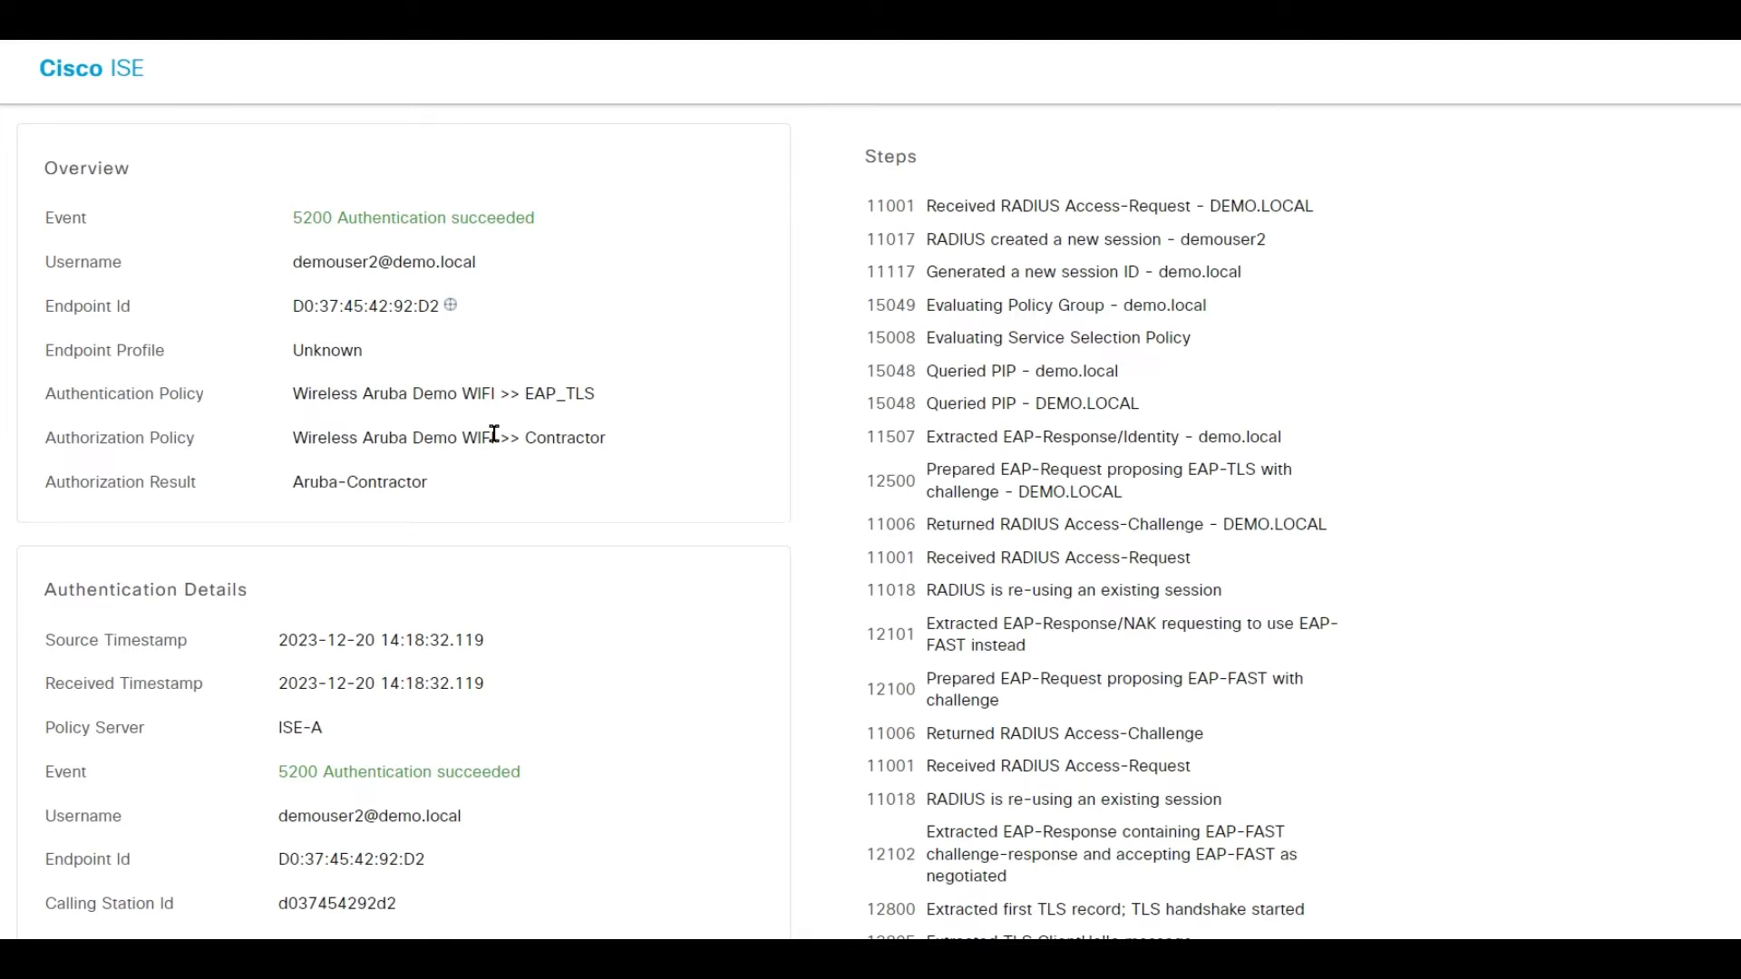
triple_click(381, 481)
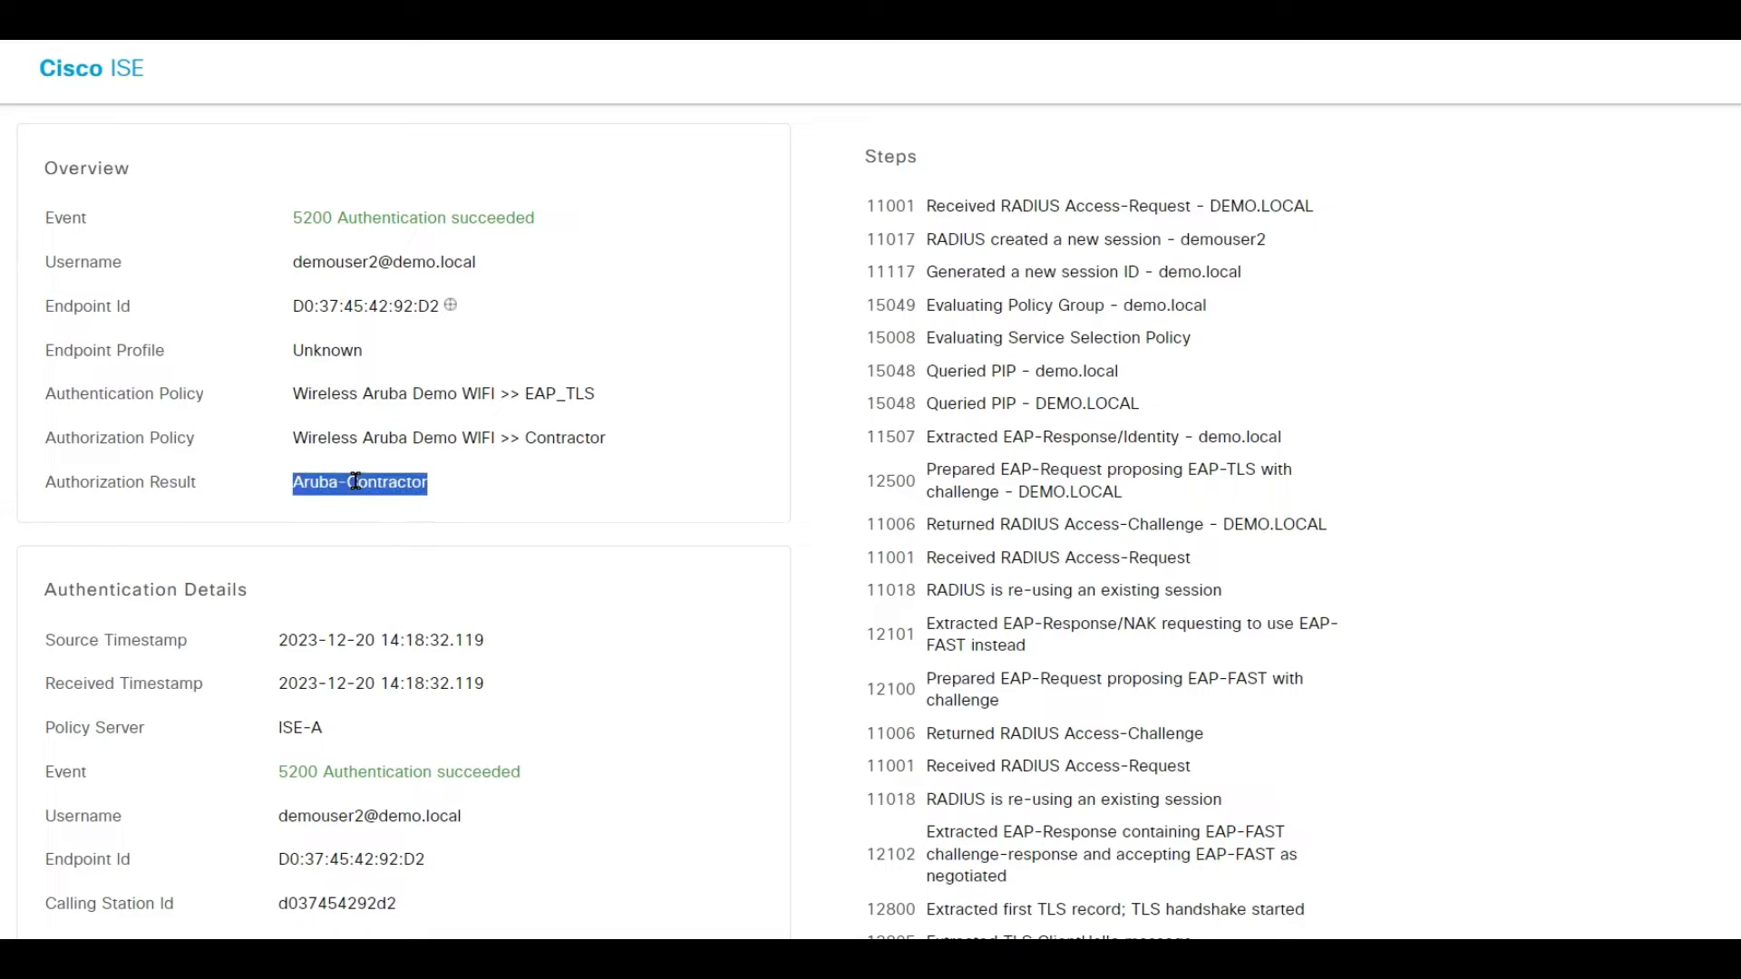
left_click(511, 504)
Locate the returned Aruba-User-Role contractor attribute further down the report.
scroll(576, 501, "down", 10)
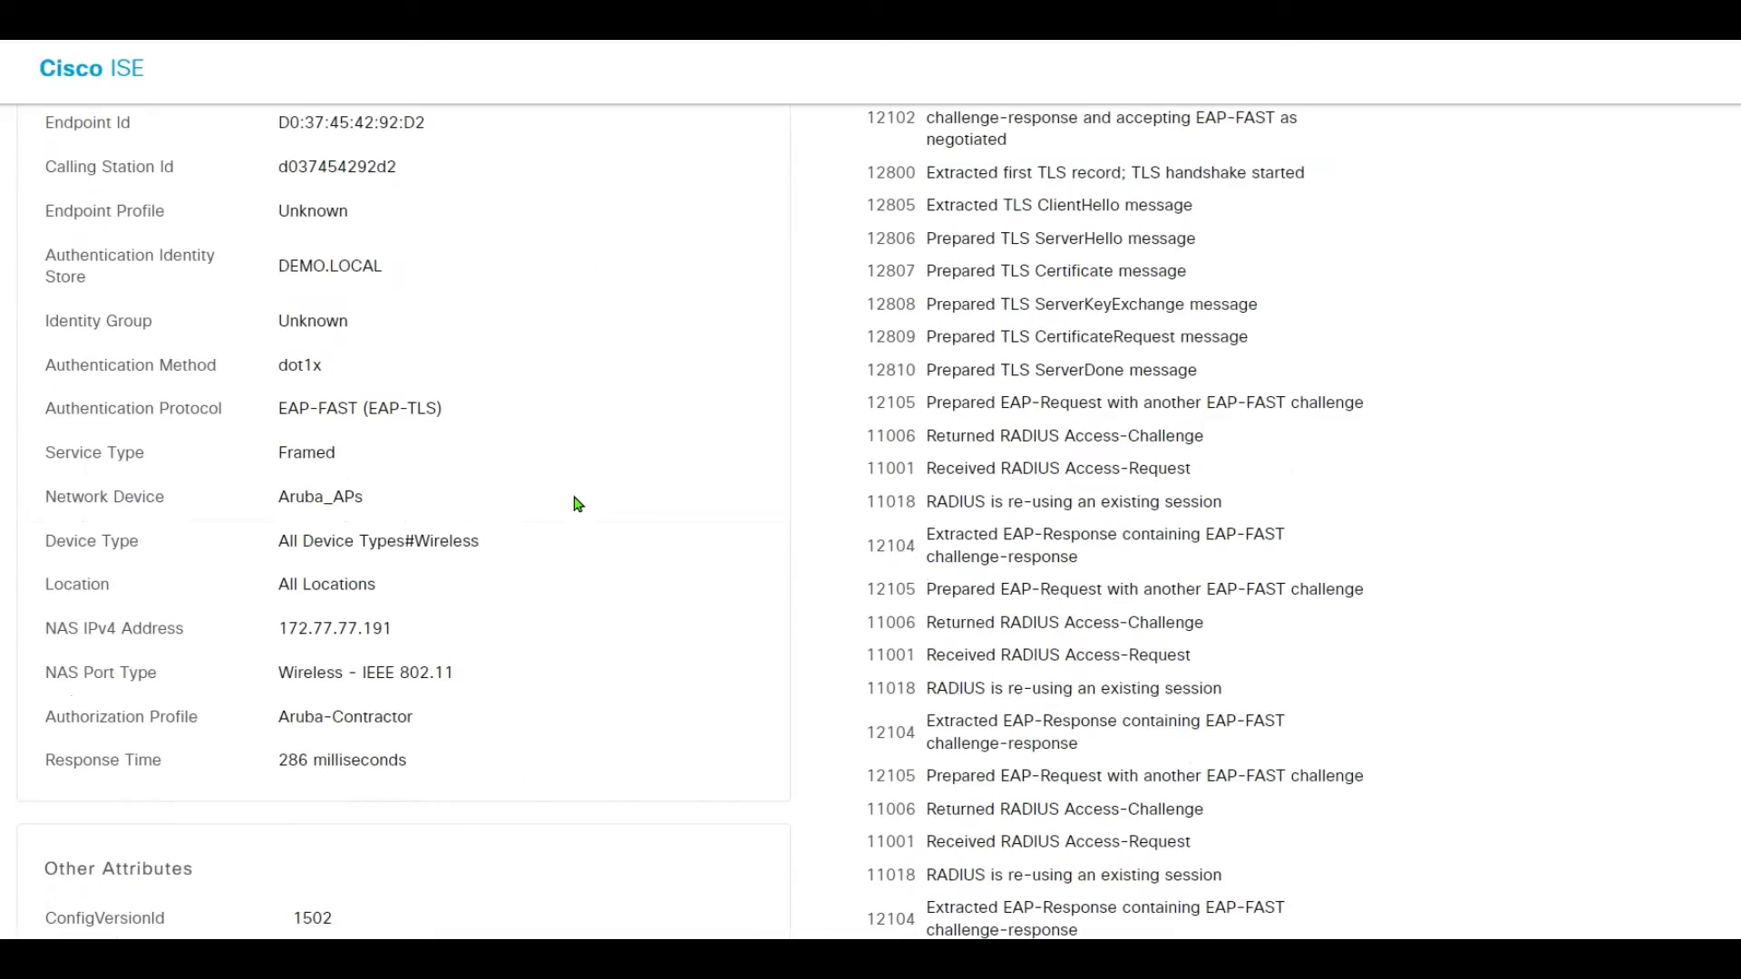
scroll(578, 504, "down", 16)
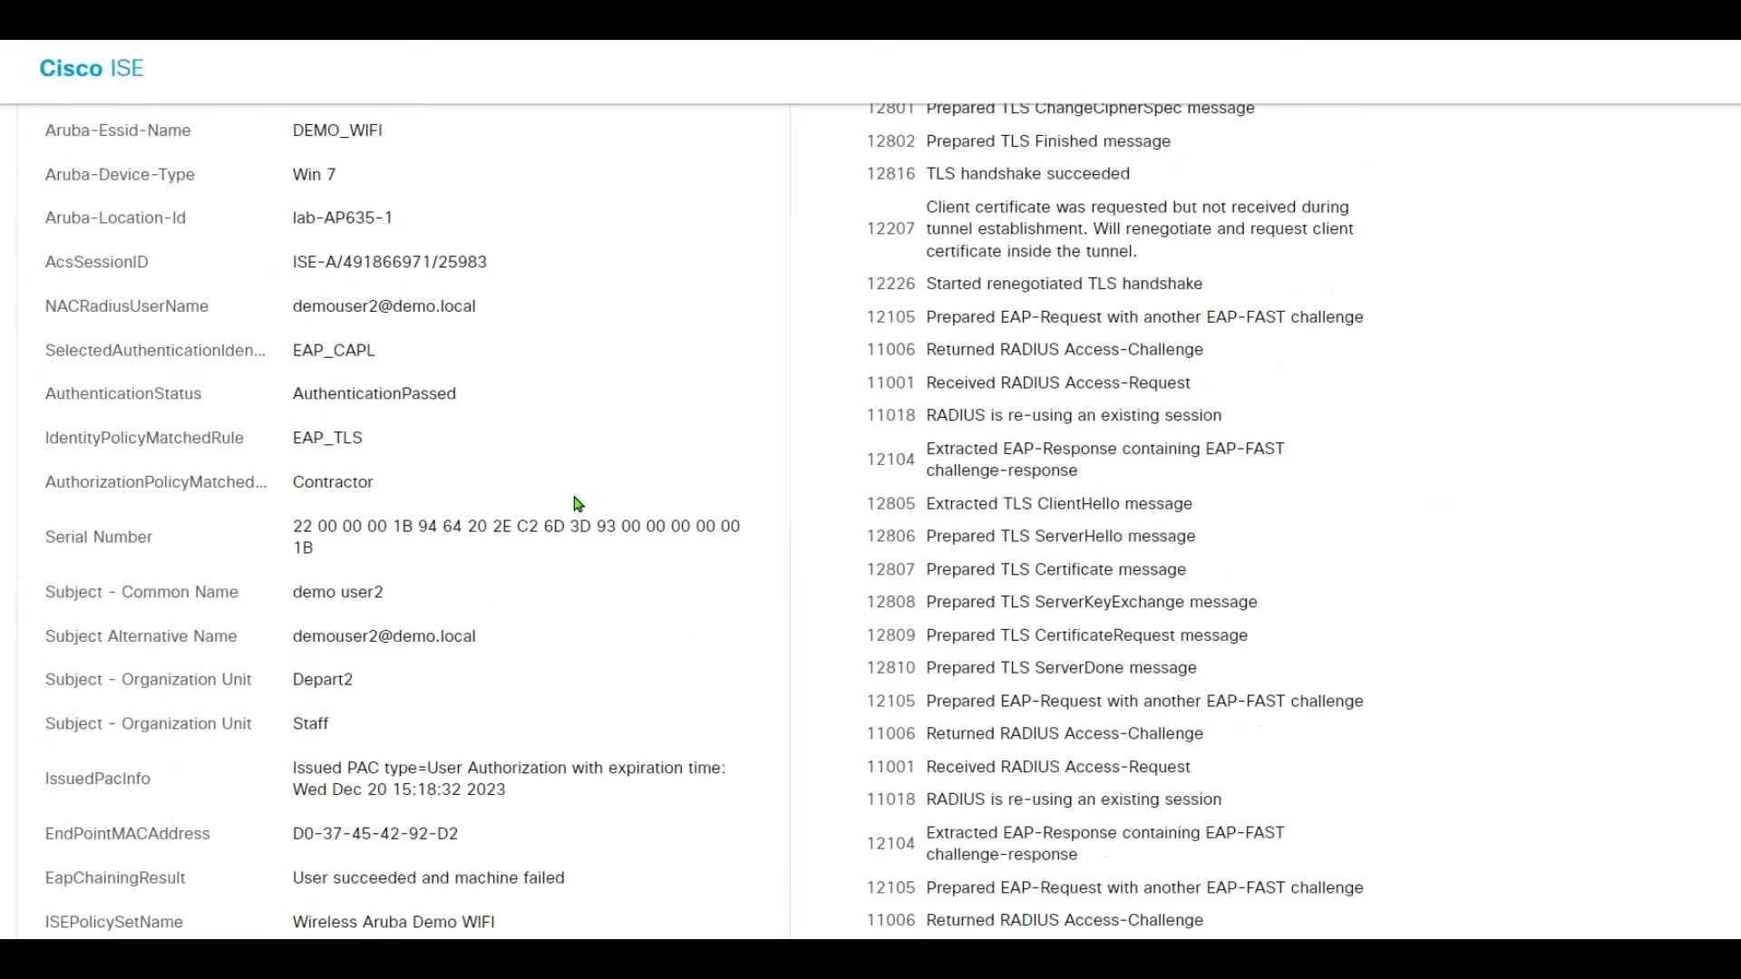
scroll(578, 504, "down", 15)
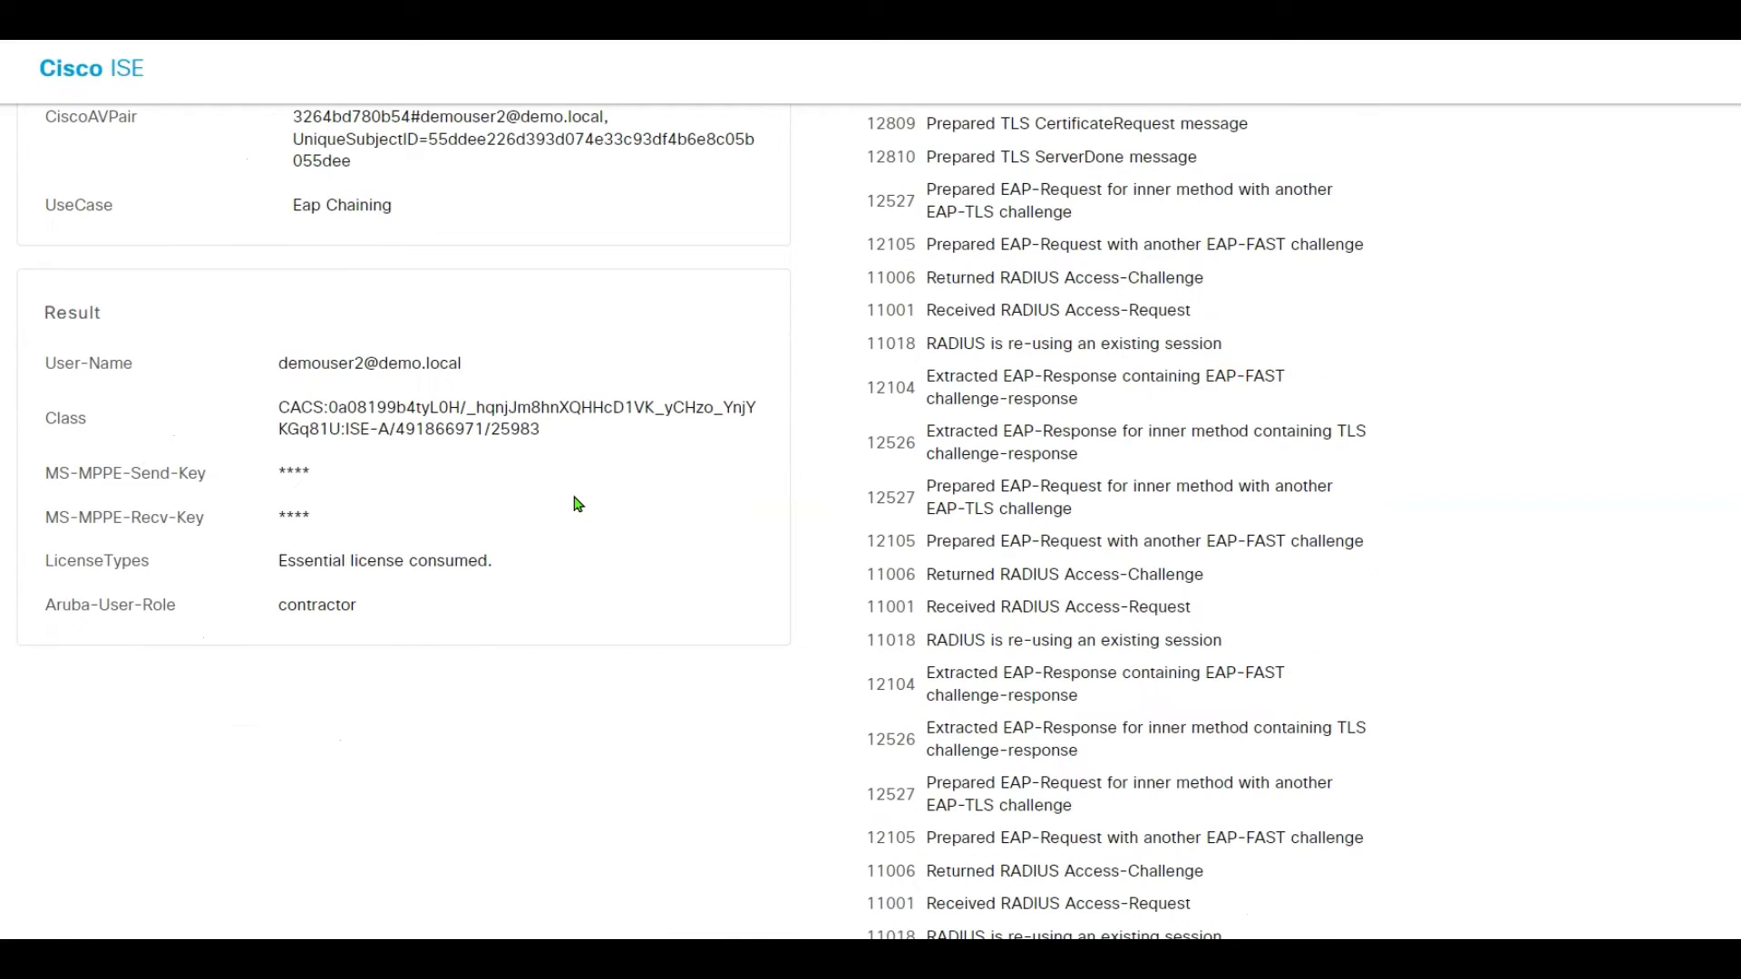
scroll(578, 504, "up", 7)
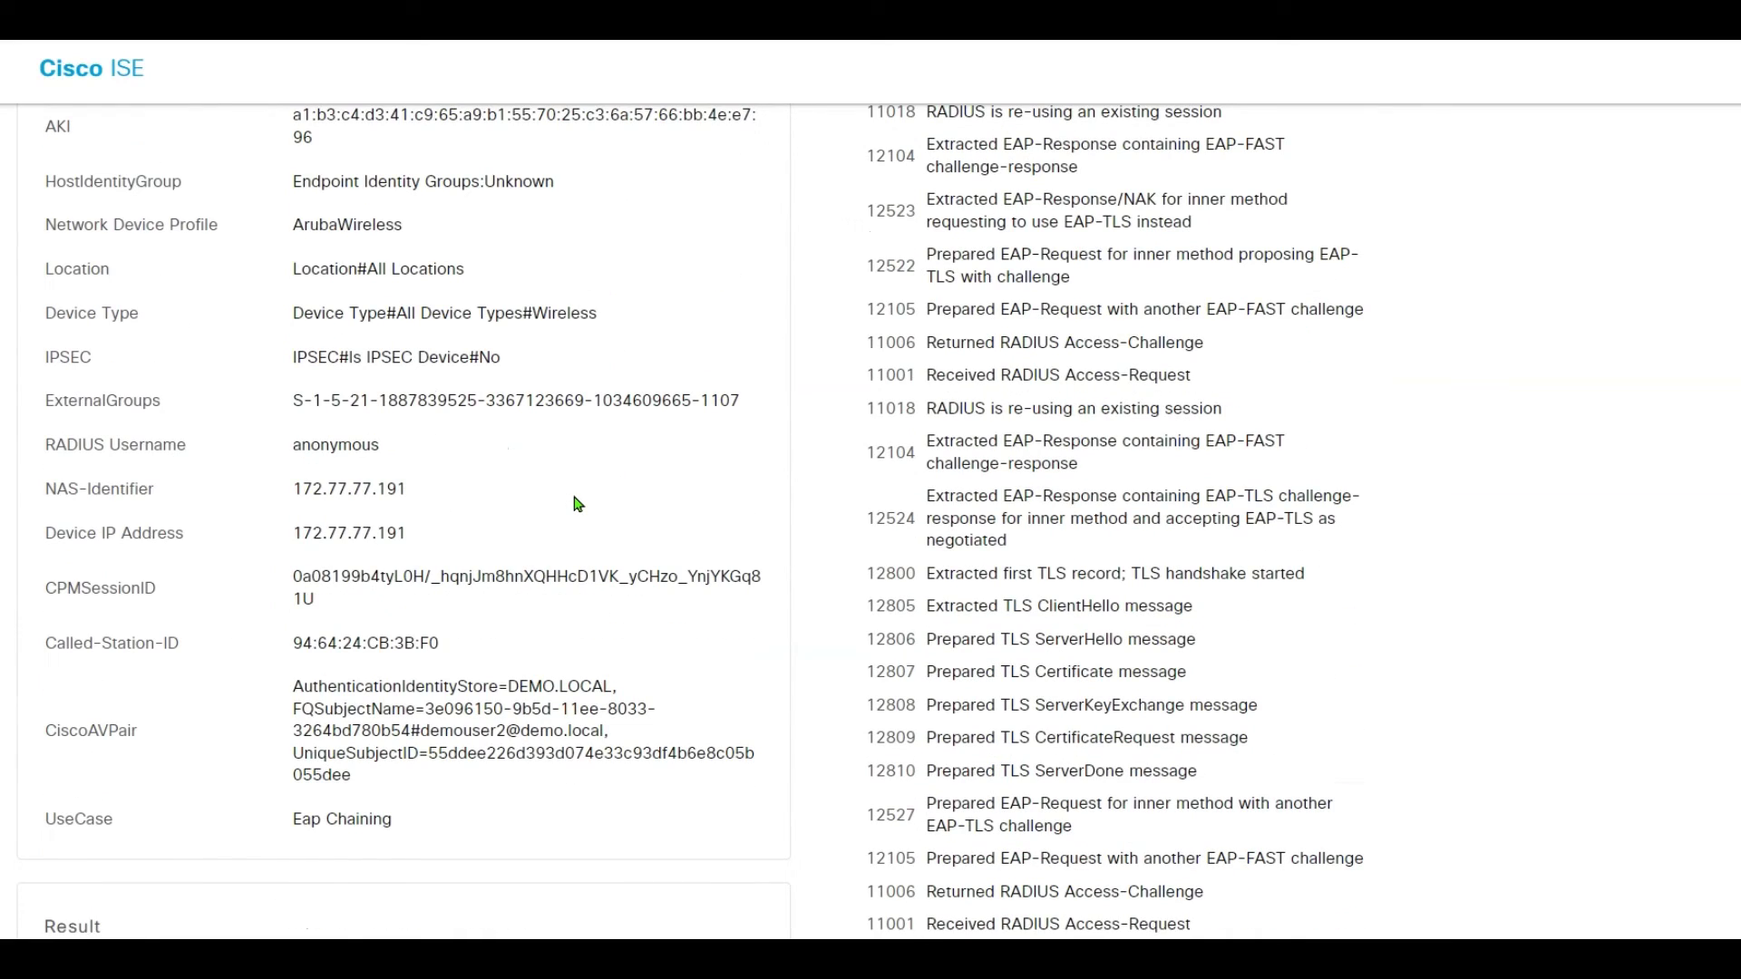
scroll(578, 504, "down", 4)
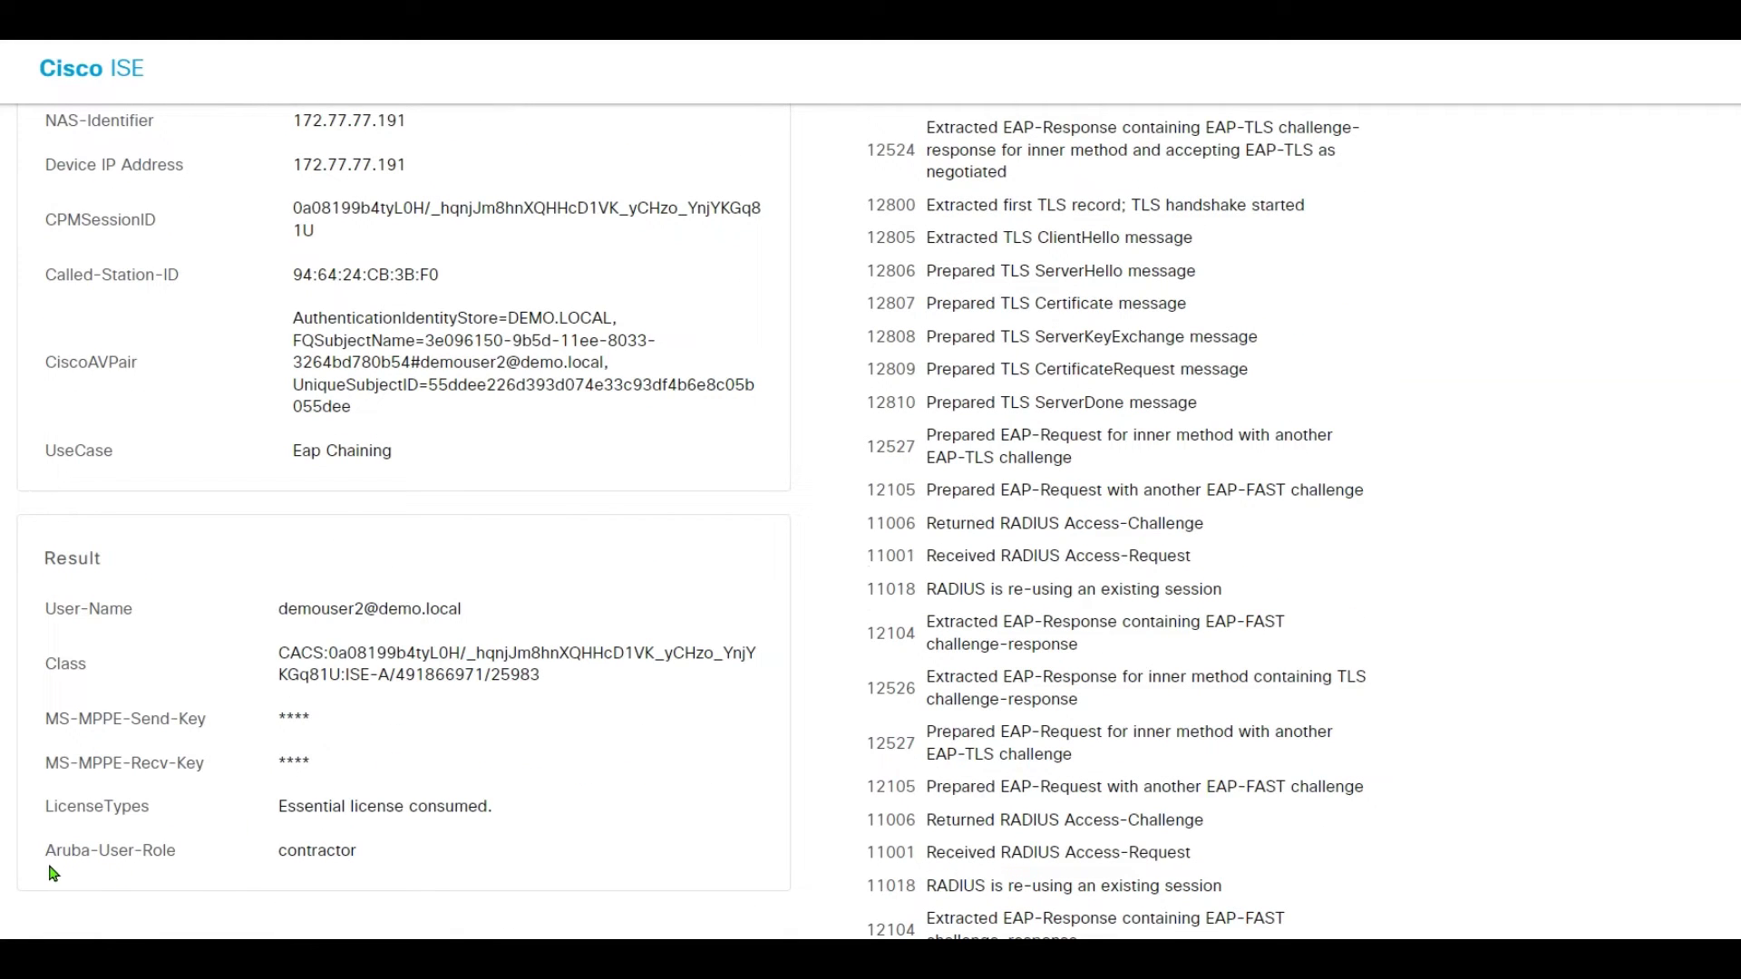
left_click_drag(52, 866, 390, 851)
left_click(436, 852)
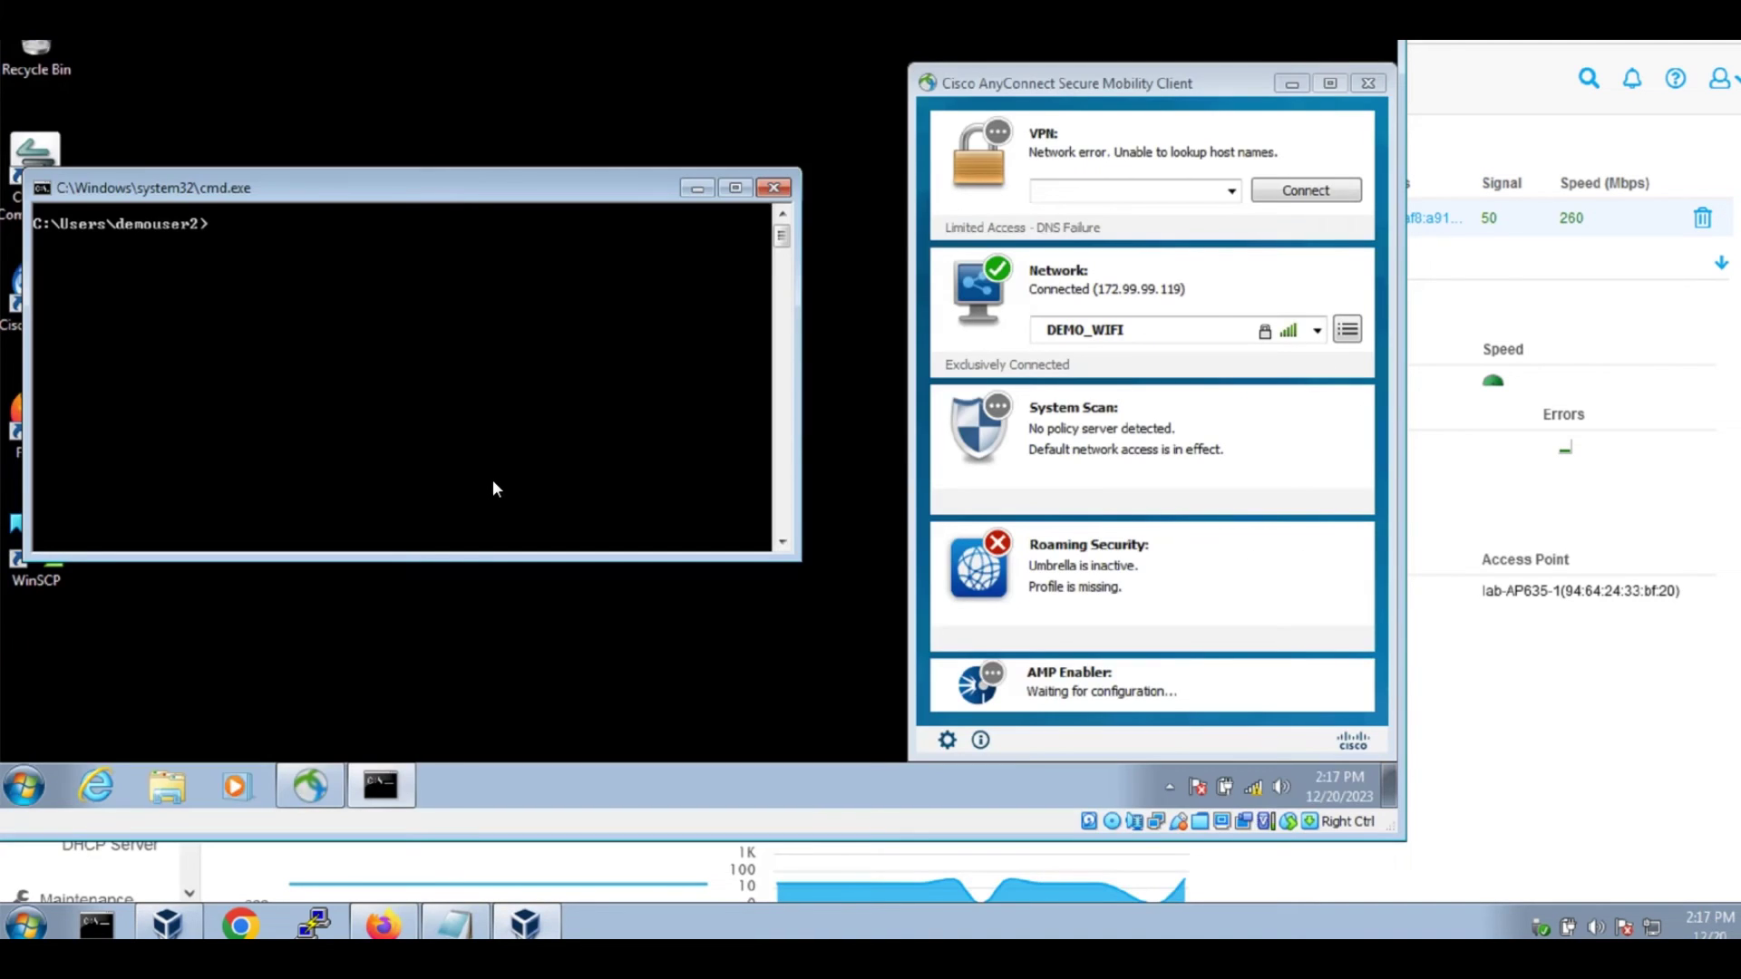
Rerun the earlier ping 10.8.25.190 command.
key("Up")
key("Return")
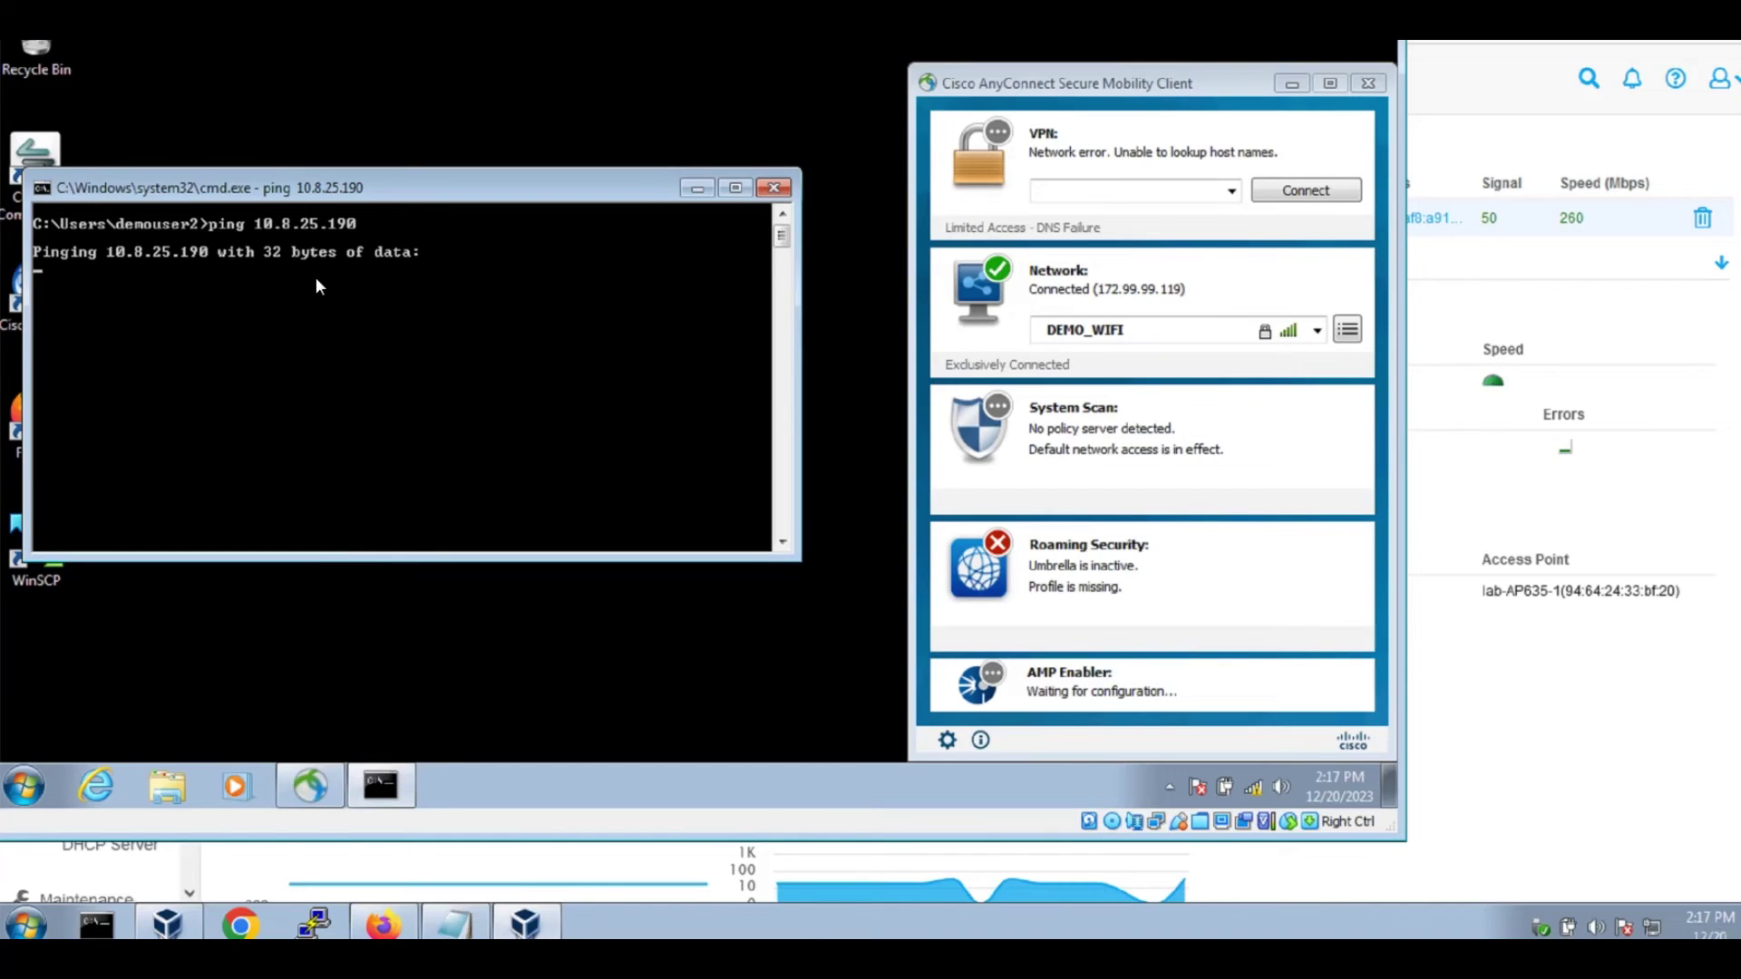